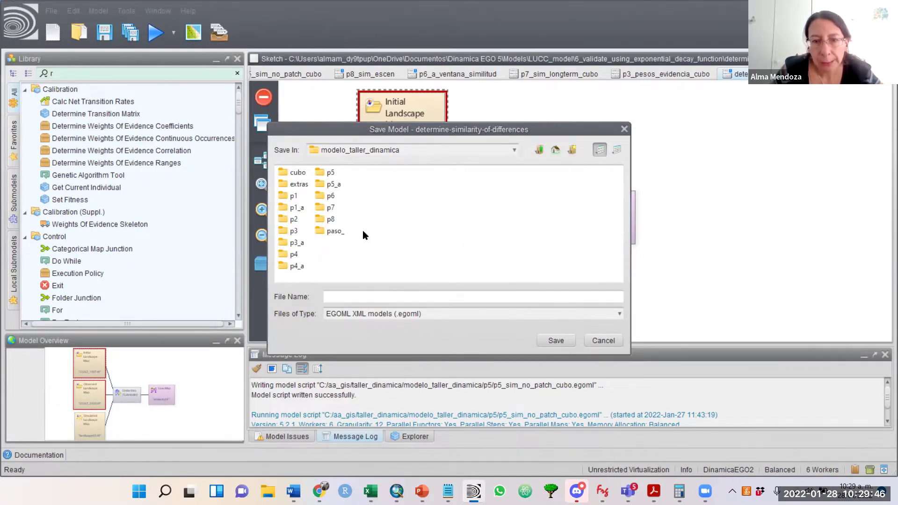
Step: Save the model as validacion_2 in the paso_ folder inside modelo_taller_dinamica
{"action": "double_click", "coordinate": [331, 231]}
{"action": "left_click", "coordinate": [350, 290]}
{"action": "type", "text": "vai"}
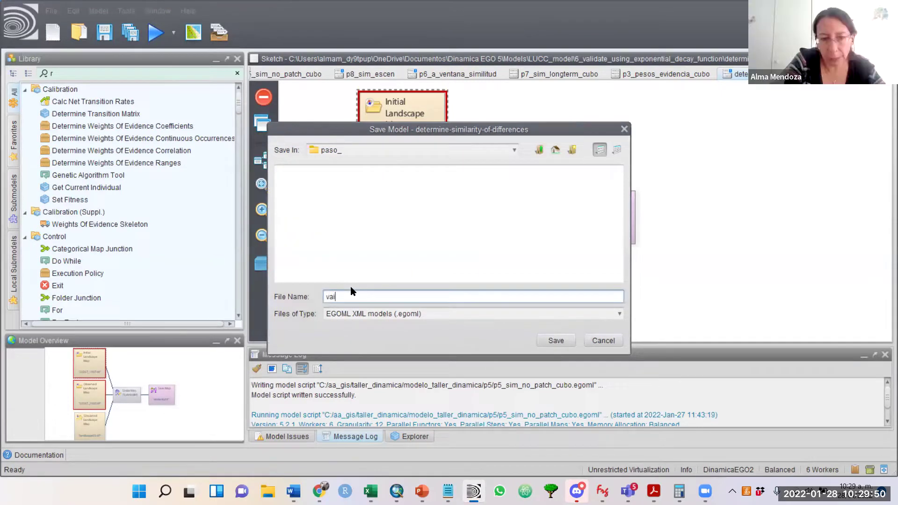
{"action": "key", "text": "BackSpace"}
{"action": "type", "text": "l"}
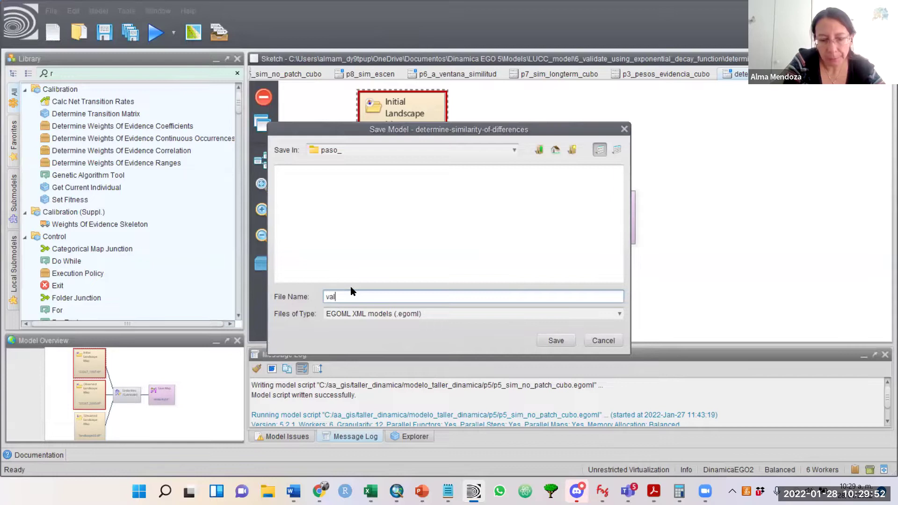
{"action": "type", "text": "idacion_2"}
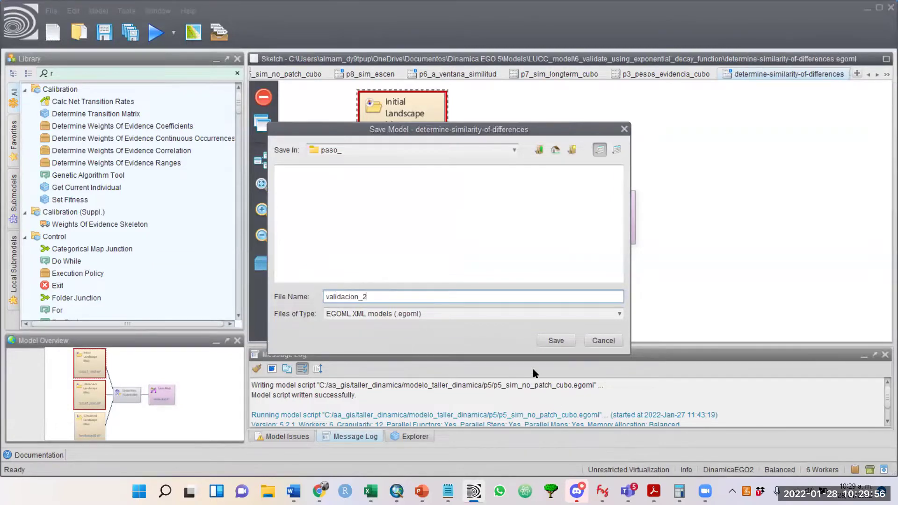
{"action": "left_click", "coordinate": [559, 341]}
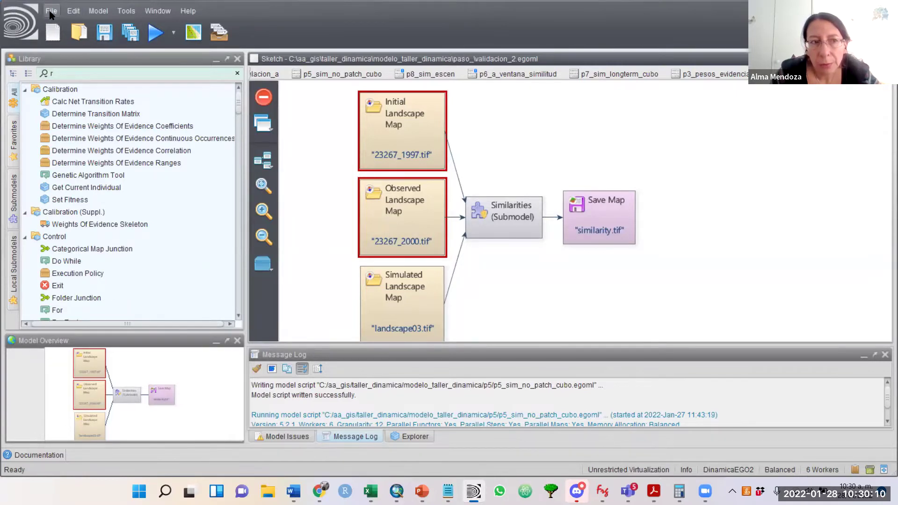
Step: Look up the example model in File Explorer under Documentos, Dinamica EGO 5, Models, LUCC_model, 6_validate_using_exponential_decay_function, and return to the model sketch
{"action": "left_click", "coordinate": [267, 491]}
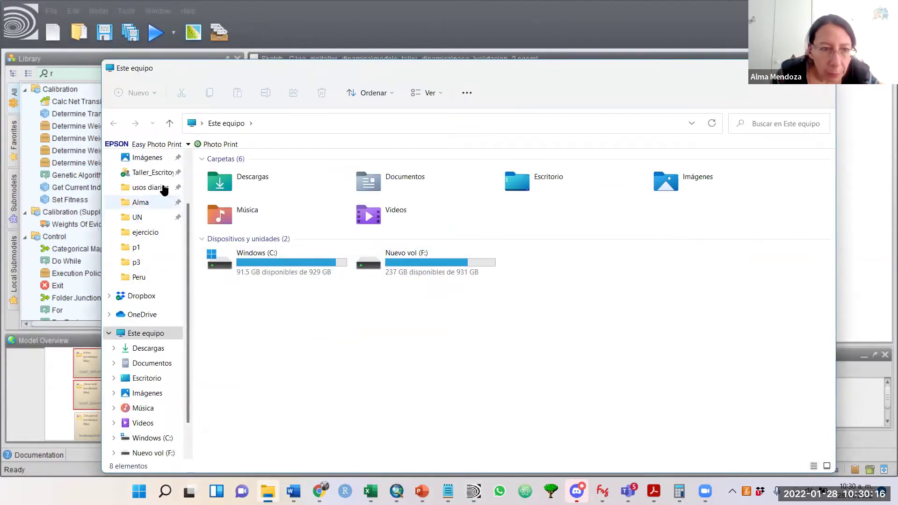
{"action": "left_click", "coordinate": [160, 363]}
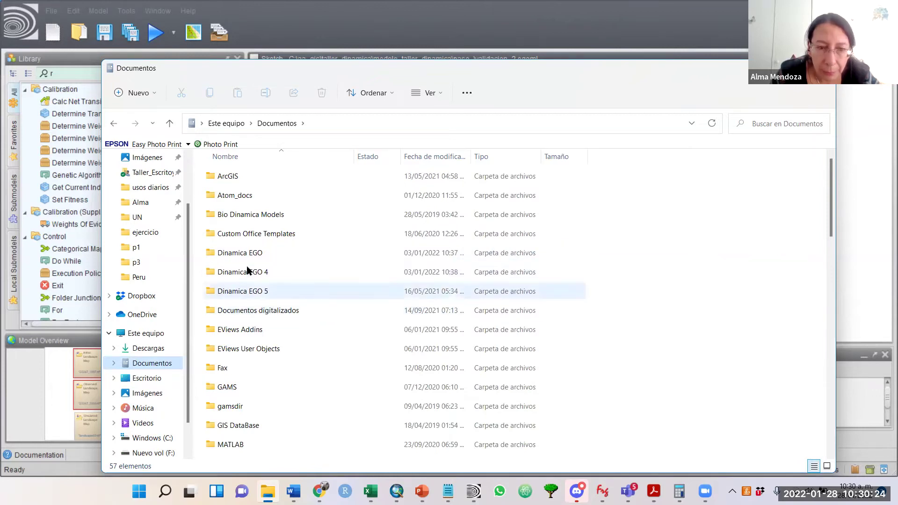
{"action": "double_click", "coordinate": [260, 292]}
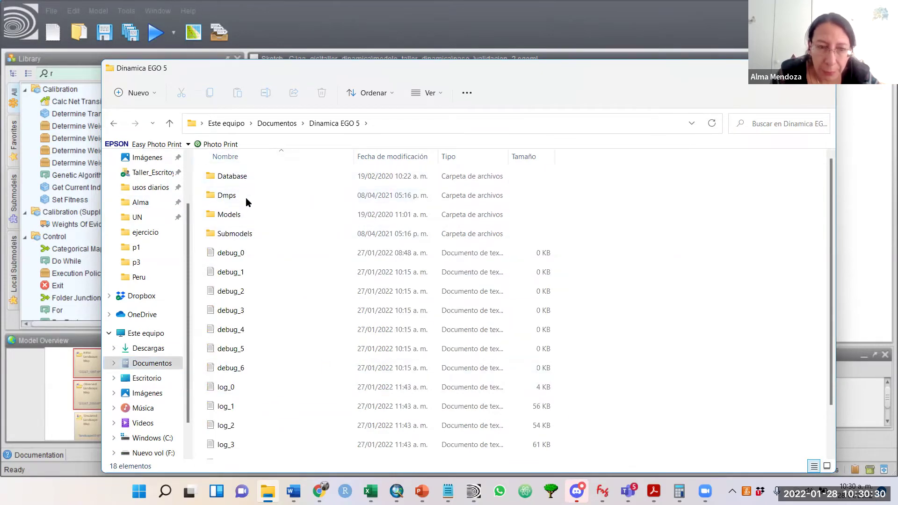
{"action": "double_click", "coordinate": [222, 216]}
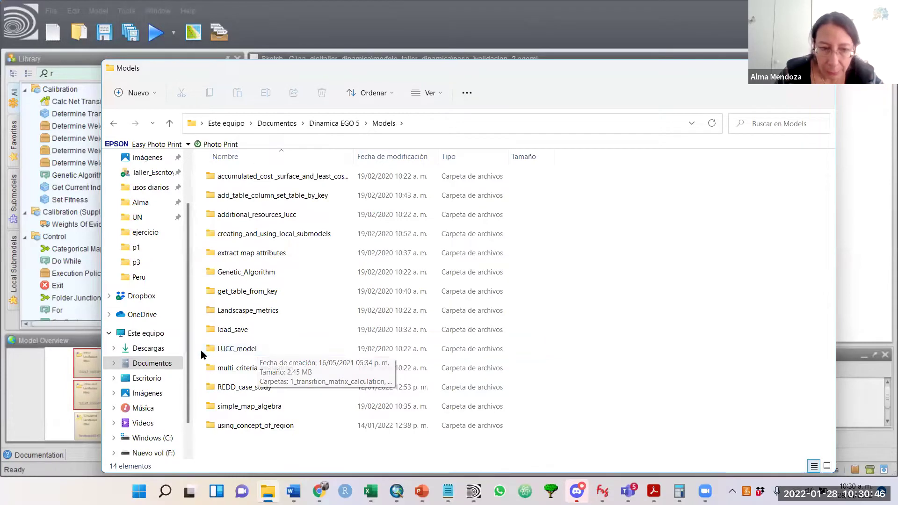
{"action": "double_click", "coordinate": [246, 351]}
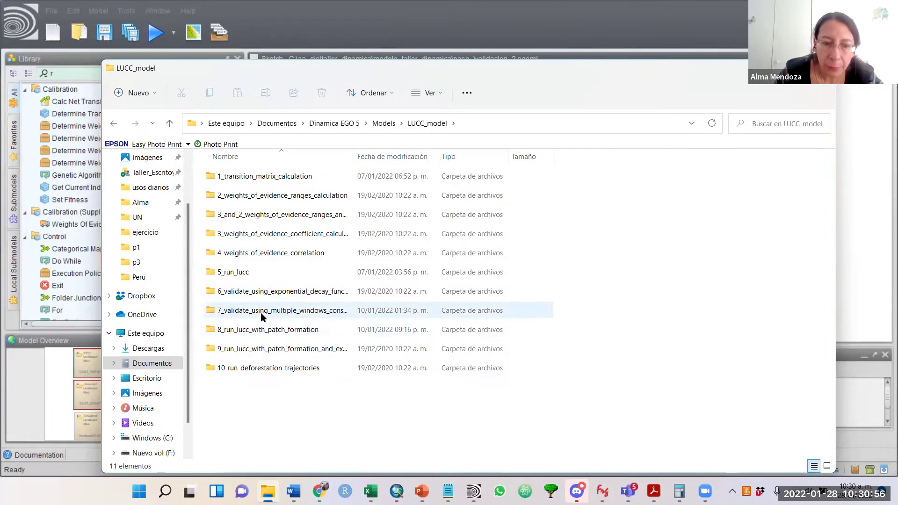
{"action": "double_click", "coordinate": [271, 292]}
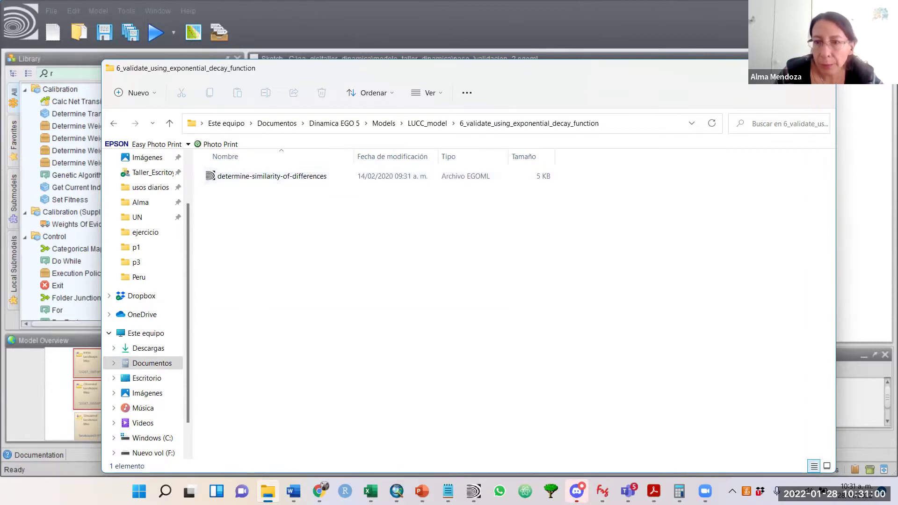
{"action": "key", "text": "alt+Tab"}
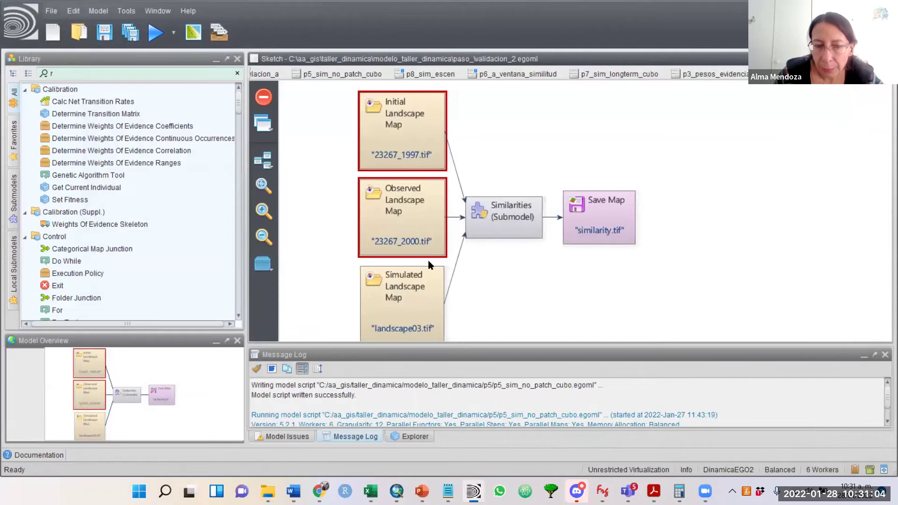
Step: Set the Initial Landscape Map's input file to s1_8.tif from the CUS folder in capas_taller_1
{"action": "double_click", "coordinate": [408, 156]}
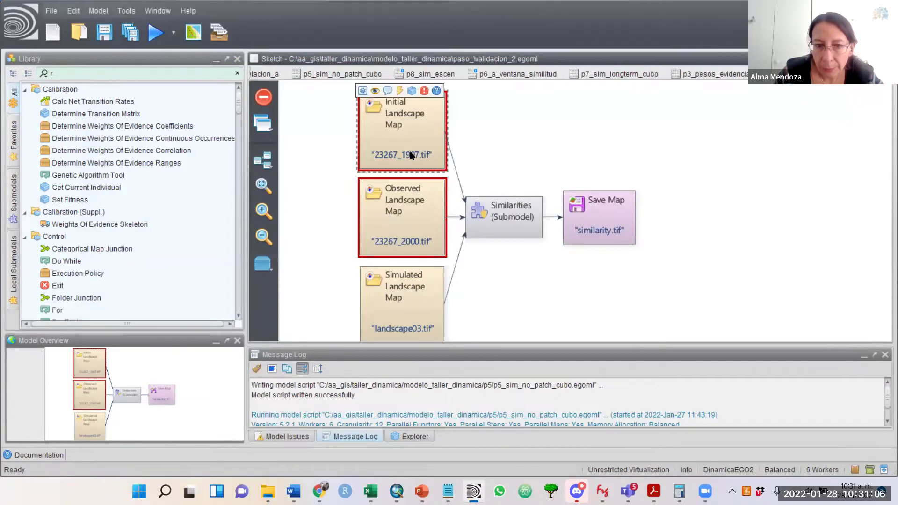
{"action": "left_click", "coordinate": [499, 177]}
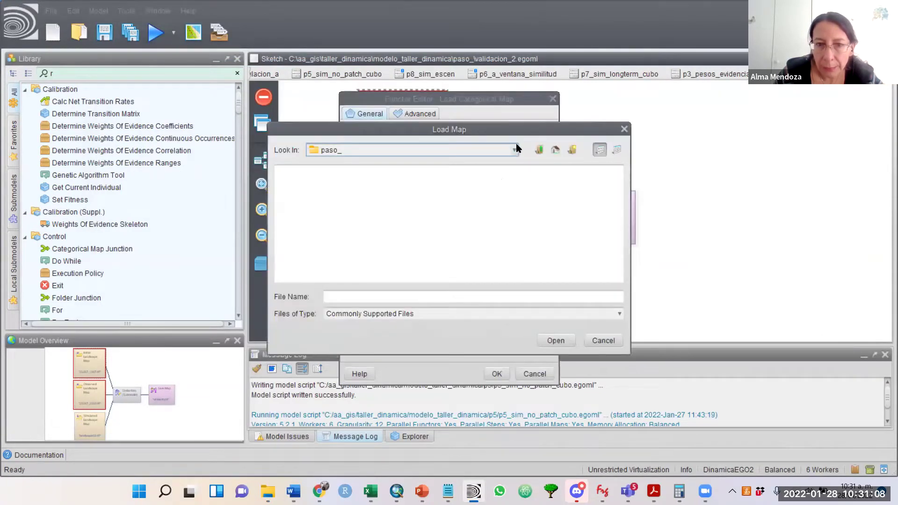
{"action": "left_click", "coordinate": [538, 149]}
{"action": "left_click", "coordinate": [538, 149]}
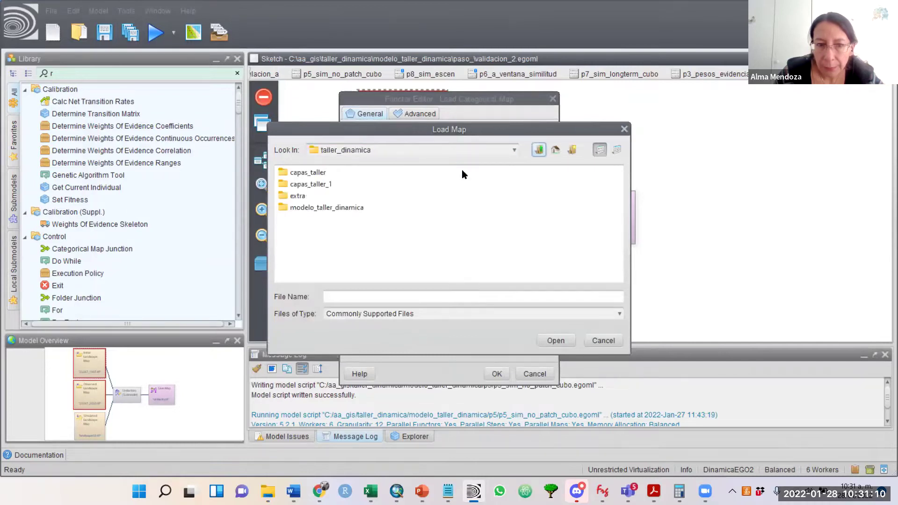
{"action": "double_click", "coordinate": [320, 187]}
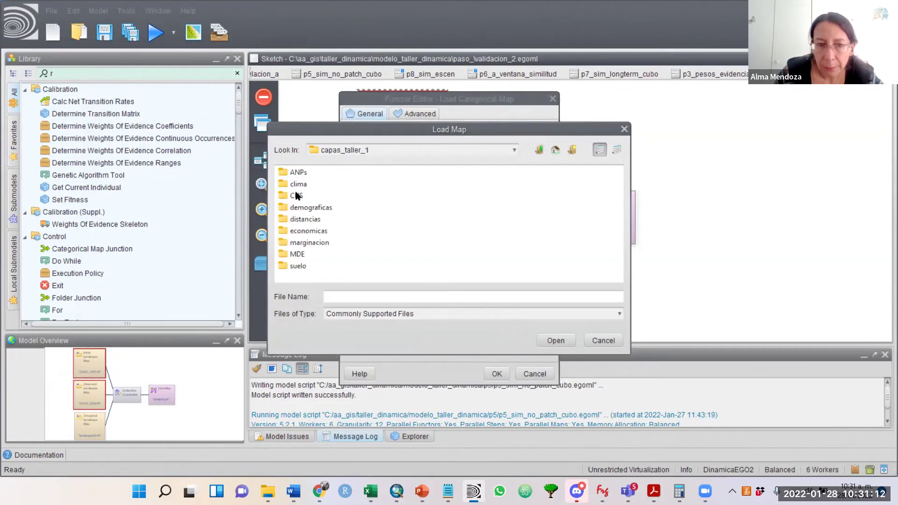
{"action": "double_click", "coordinate": [298, 195]}
{"action": "left_click", "coordinate": [300, 172]}
{"action": "left_click", "coordinate": [563, 343]}
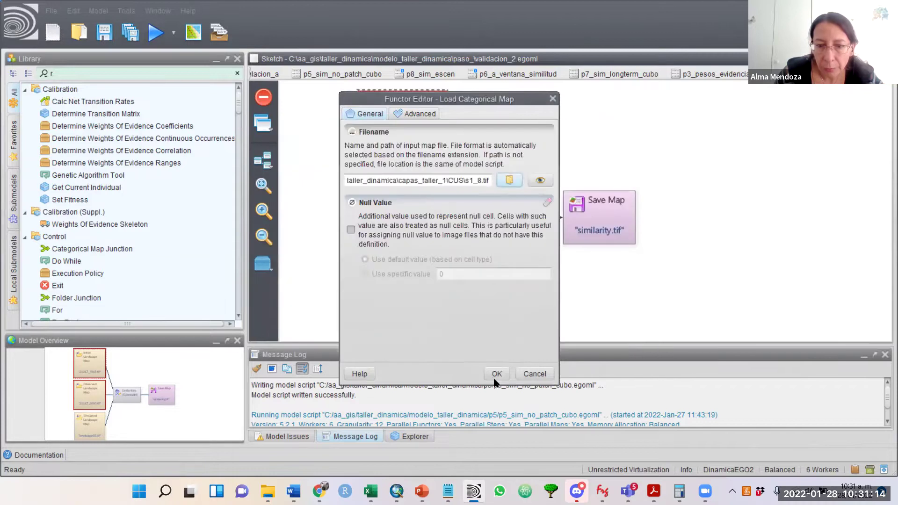
{"action": "left_click", "coordinate": [497, 375]}
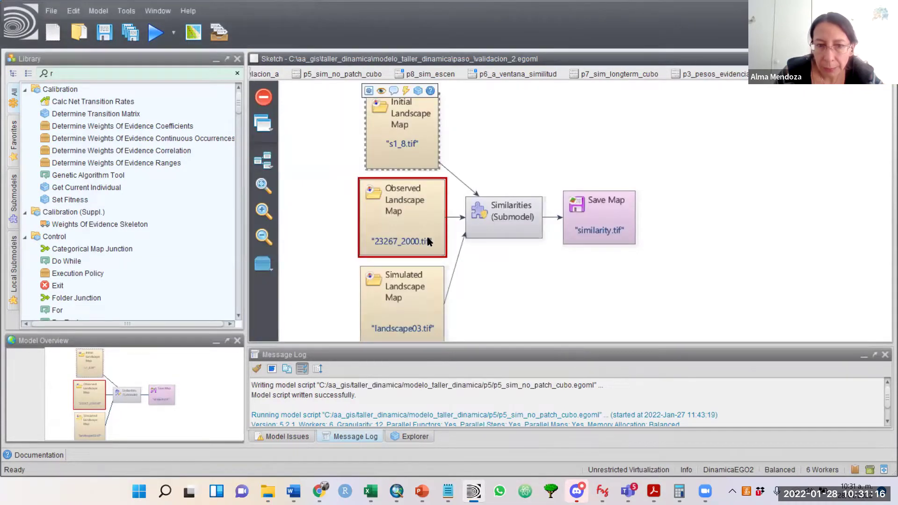
Step: Set the Observed Landscape Map's input file to s6_8.tif from the CUS folder
{"action": "double_click", "coordinate": [428, 241]}
{"action": "left_click", "coordinate": [508, 181]}
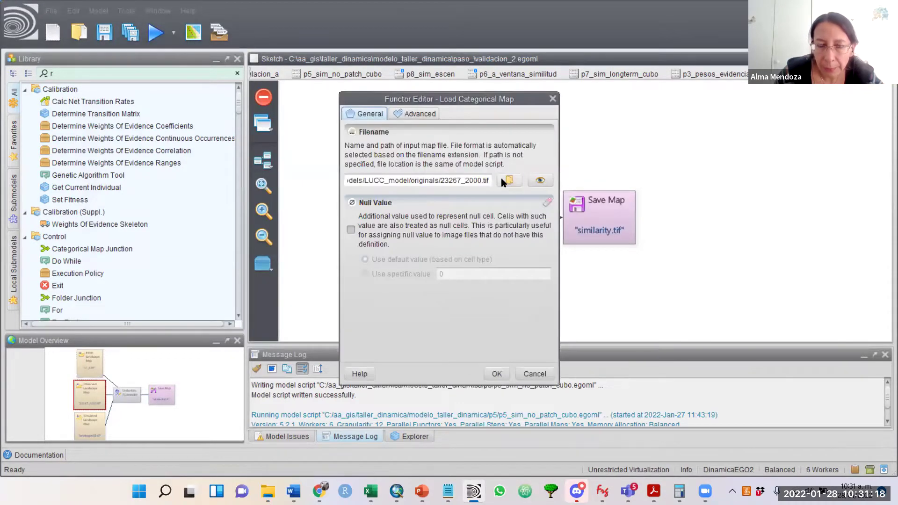
{"action": "left_click", "coordinate": [301, 230]}
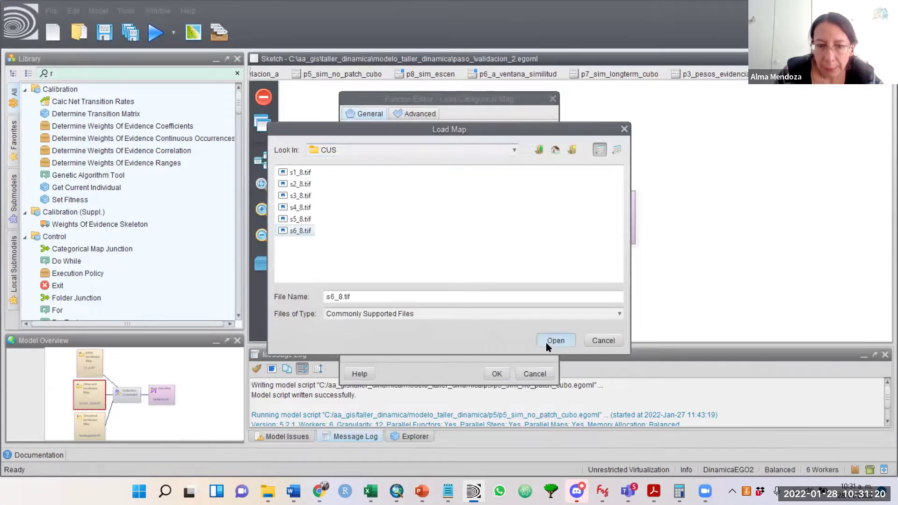
{"action": "left_click", "coordinate": [546, 343]}
{"action": "left_click", "coordinate": [504, 375]}
Step: Set the Simulated Landscape Map's input file to mapa_sim_c04.tif from the p5 folder in modelo_taller_dinamica
{"action": "double_click", "coordinate": [416, 303]}
{"action": "left_click", "coordinate": [512, 180]}
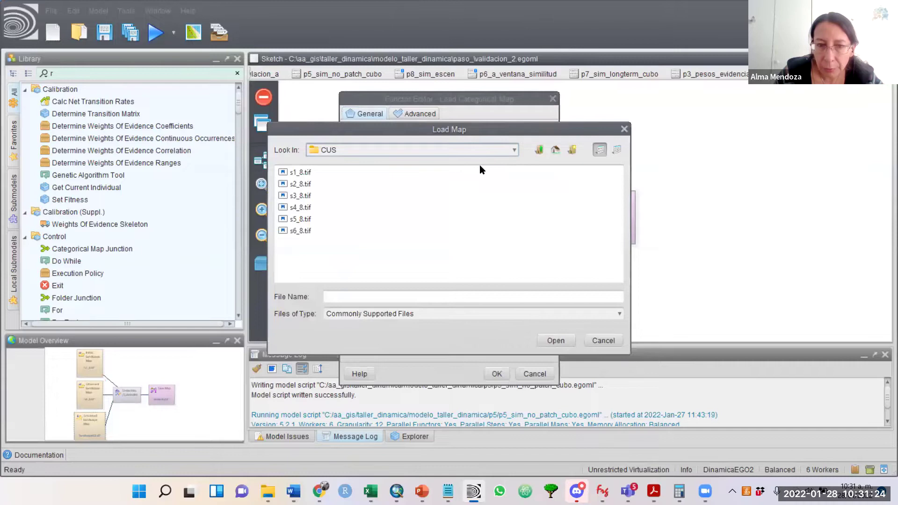
{"action": "left_click", "coordinate": [539, 150]}
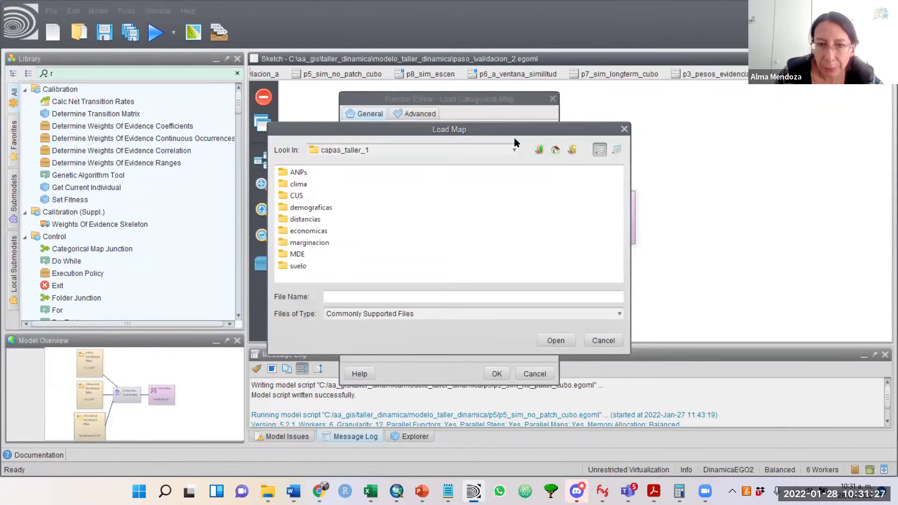
{"action": "left_click", "coordinate": [543, 148]}
{"action": "double_click", "coordinate": [300, 207]}
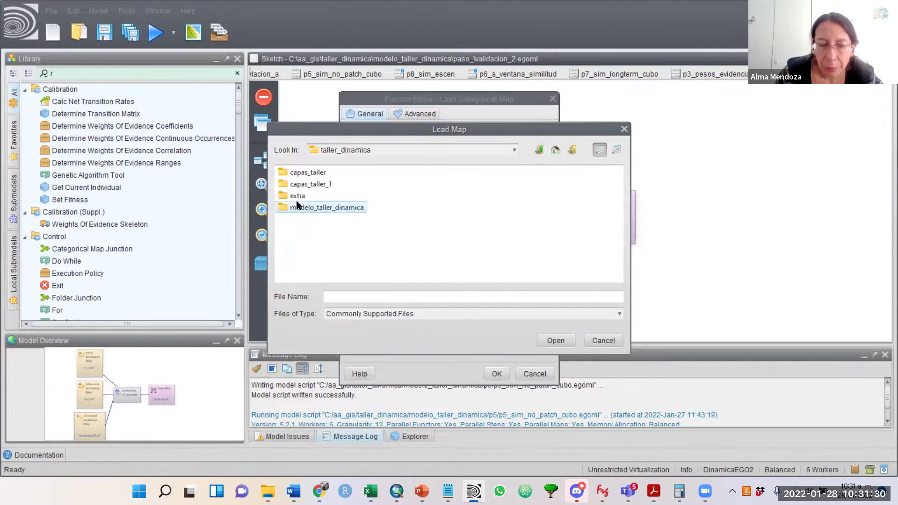
{"action": "left_click", "coordinate": [330, 173]}
{"action": "double_click", "coordinate": [331, 174]}
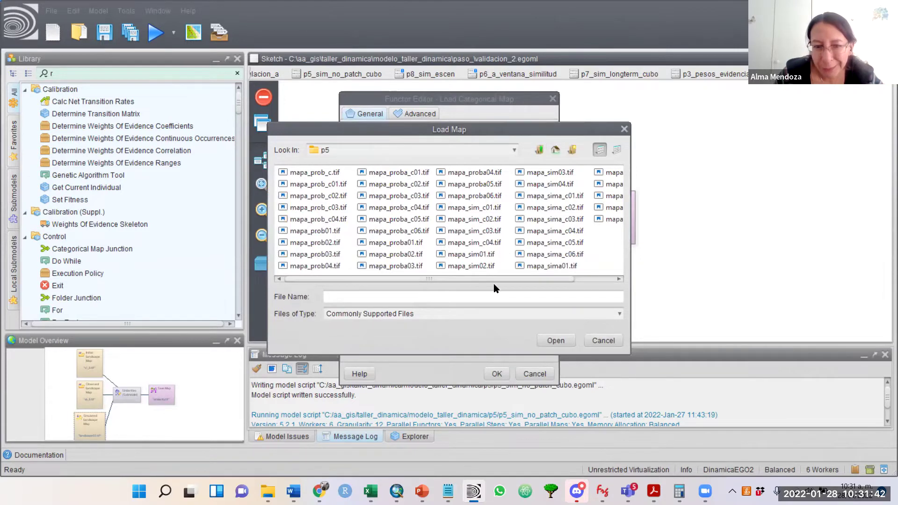
{"action": "left_click_drag", "start_coordinate": [501, 276], "coordinate": [561, 277]}
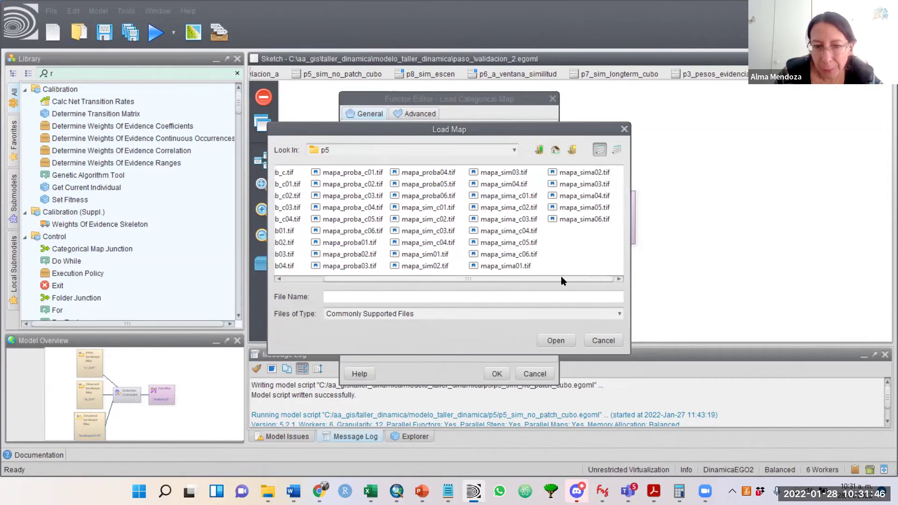
{"action": "left_click", "coordinate": [440, 244]}
{"action": "left_click", "coordinate": [565, 338]}
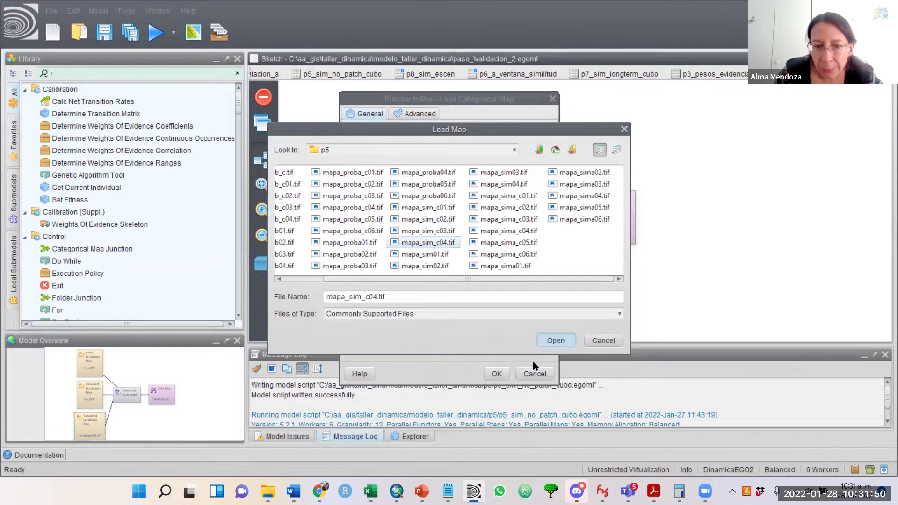
{"action": "left_click", "coordinate": [497, 374]}
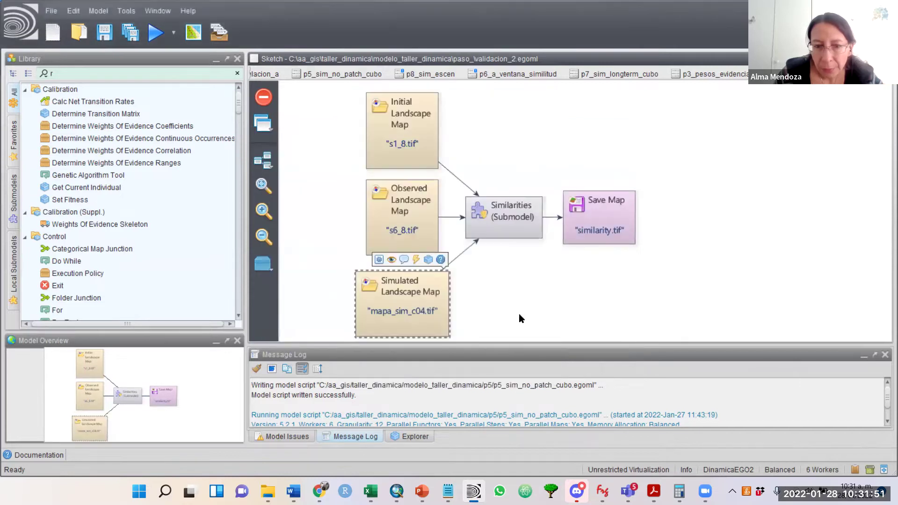
Step: Review the Similarities submodel's exponential decay, window size and print settings, and accept them
{"action": "double_click", "coordinate": [508, 225]}
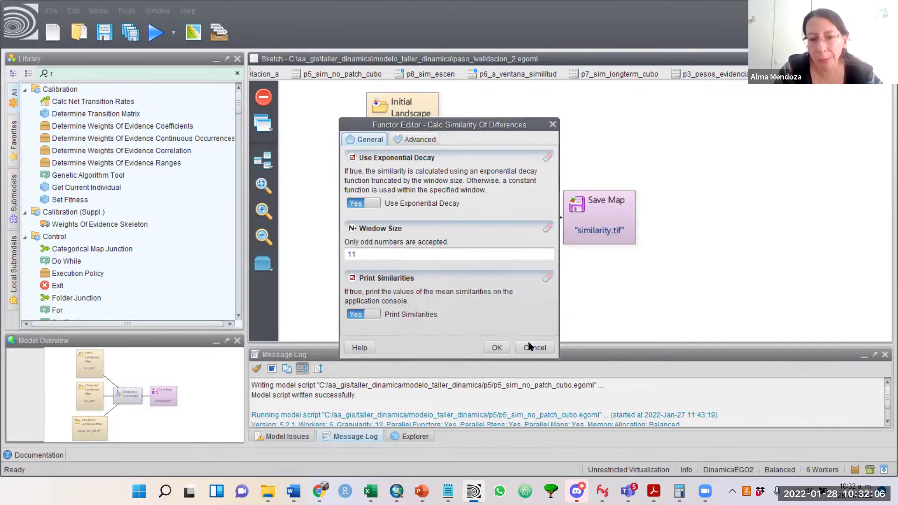
{"action": "left_click", "coordinate": [496, 347]}
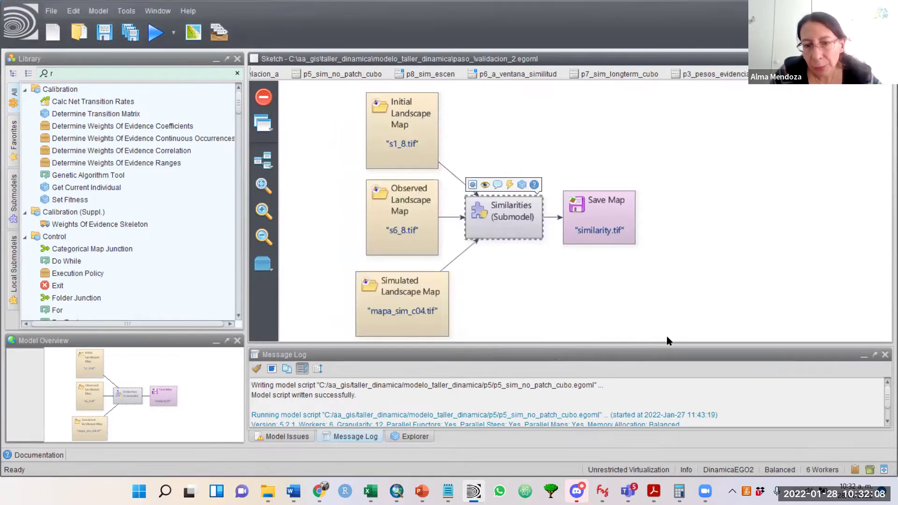
Step: Set the Save Map's output file to mapa_validacion in GeoTIFF format in the paso_ folder of modelo_taller_dinamica
{"action": "double_click", "coordinate": [601, 230]}
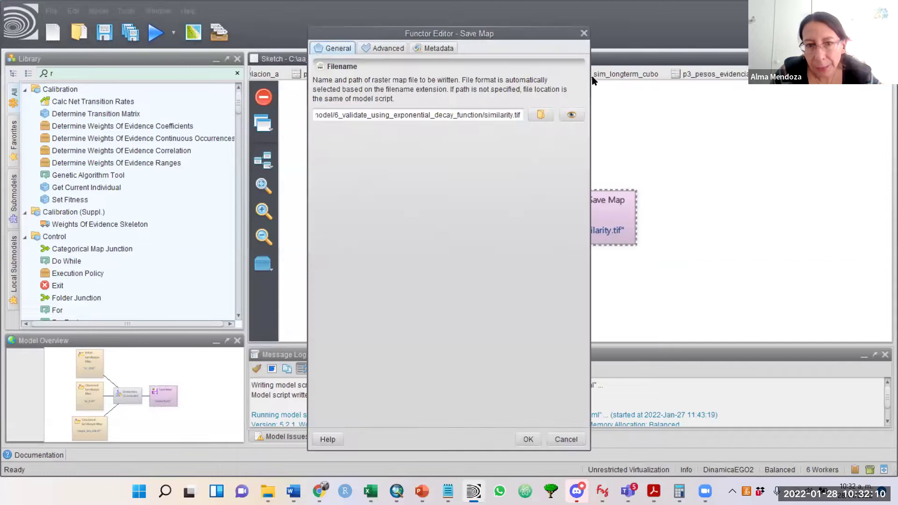
{"action": "left_click", "coordinate": [535, 114]}
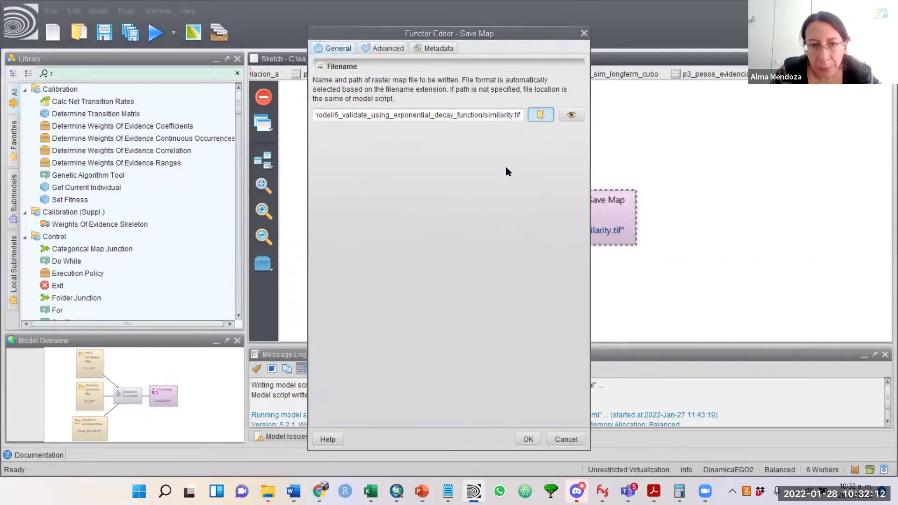
{"action": "left_click", "coordinate": [538, 151]}
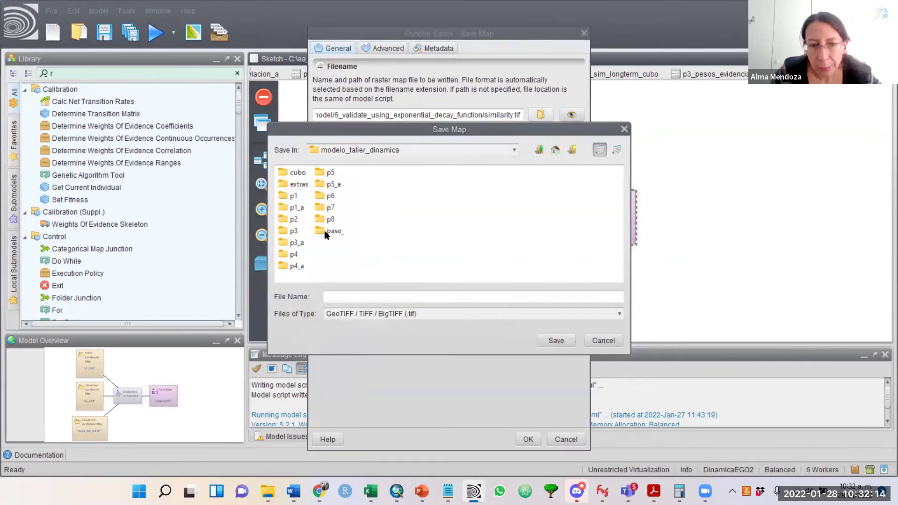
{"action": "double_click", "coordinate": [324, 230]}
{"action": "left_click", "coordinate": [372, 294]}
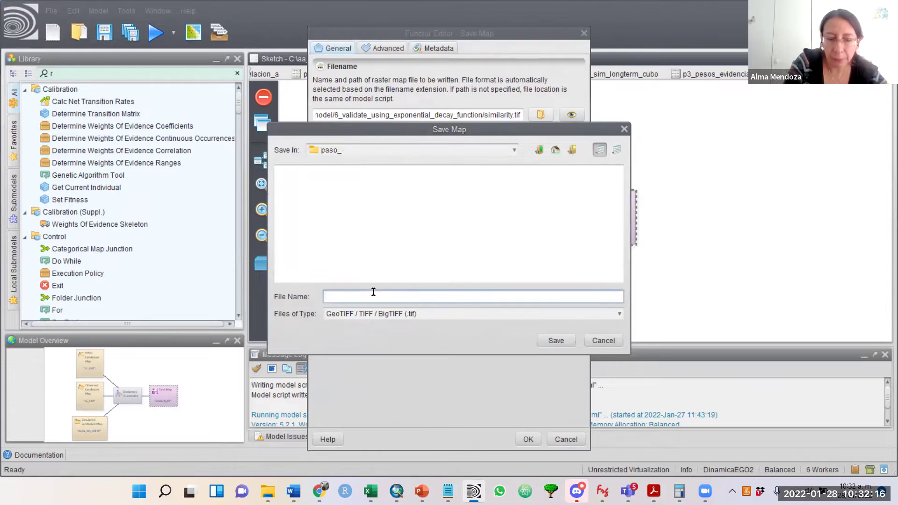
{"action": "type", "text": "mapa_"}
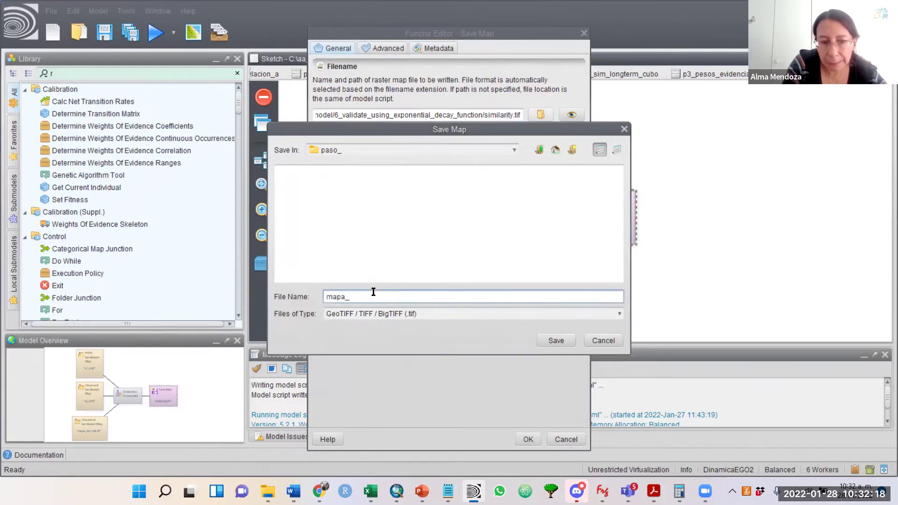
{"action": "type", "text": "validacion"}
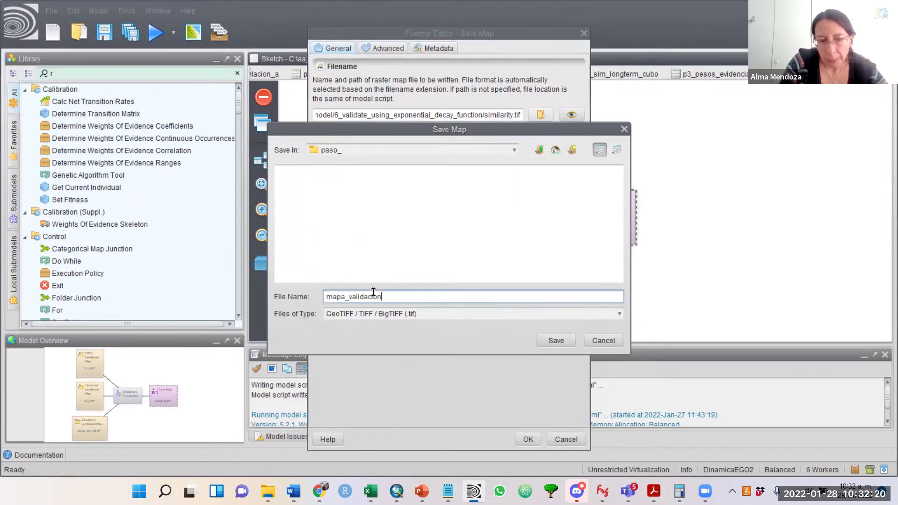
{"action": "left_click", "coordinate": [555, 340]}
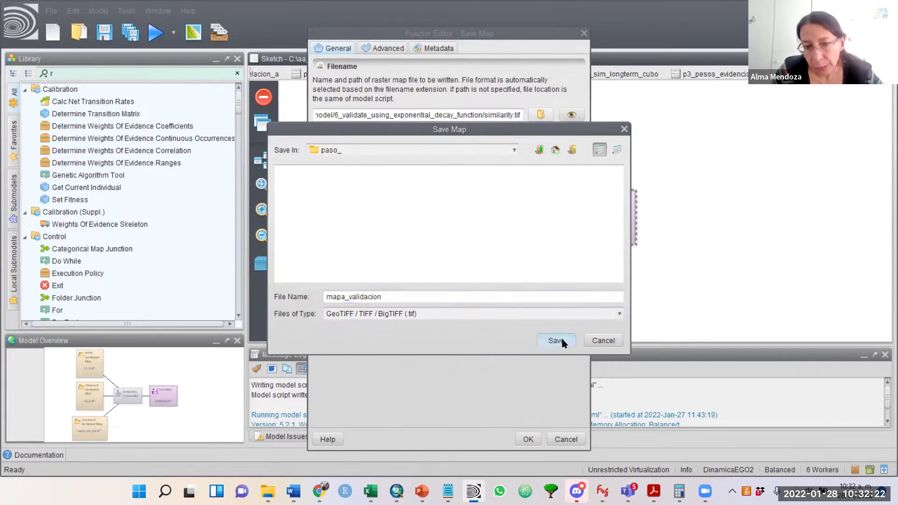
{"action": "left_click", "coordinate": [523, 437]}
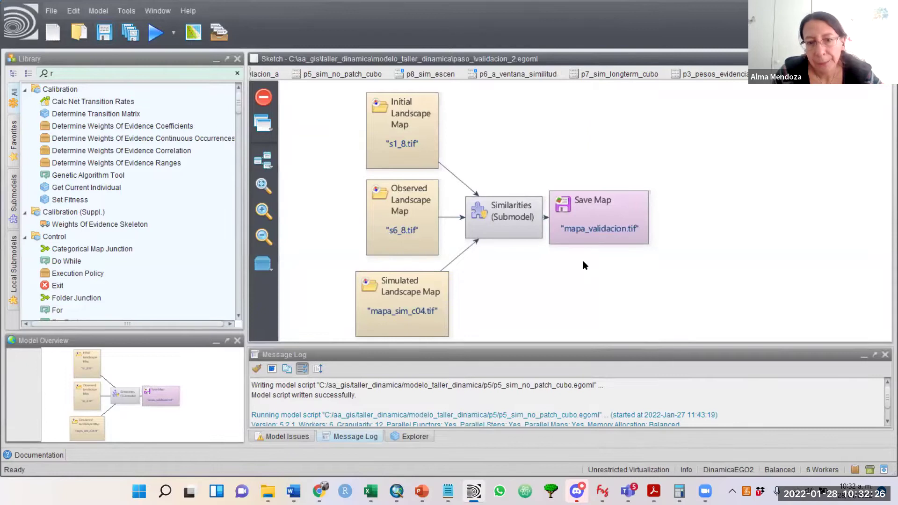
Step: Run the validation model and open the resulting mapa_validacion.tif in the map viewer
{"action": "left_click", "coordinate": [156, 33]}
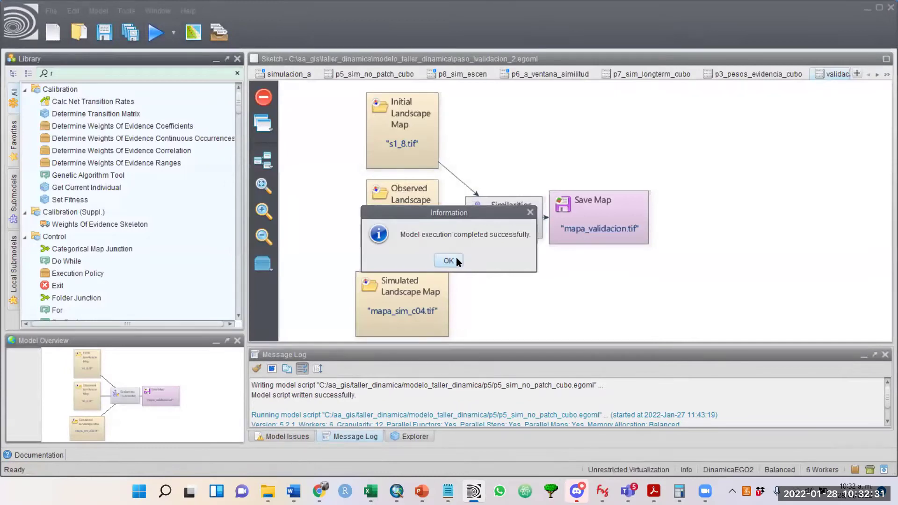
{"action": "left_click", "coordinate": [448, 262]}
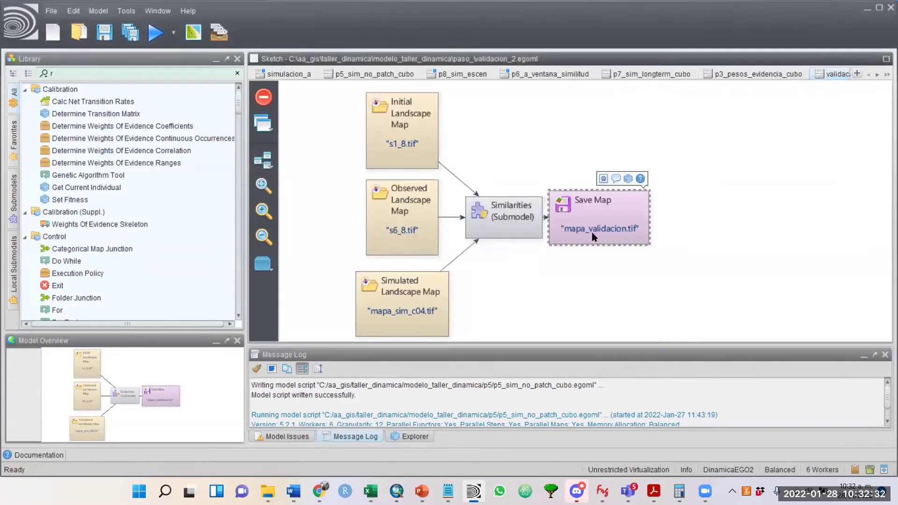
{"action": "double_click", "coordinate": [592, 232]}
{"action": "left_click", "coordinate": [575, 116]}
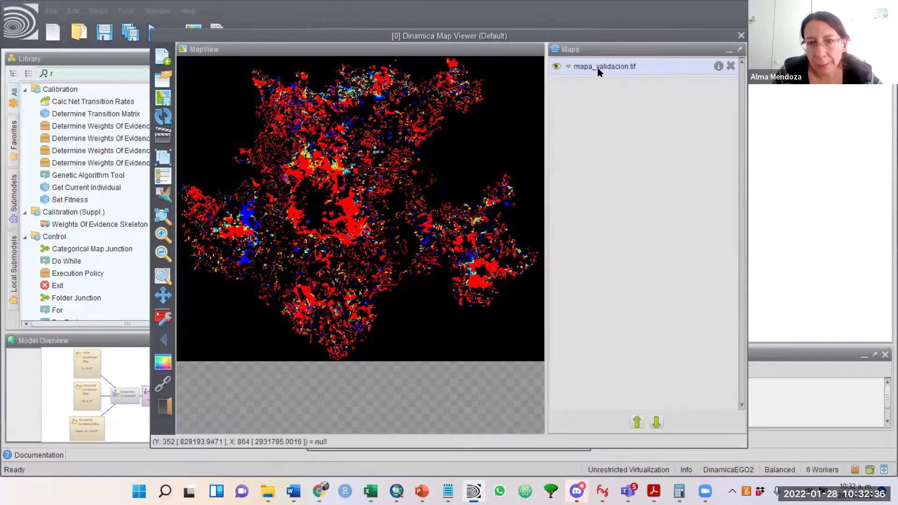
Step: Examine the histogram and colour legend of mapa_validacion.tif, and return to the model sketch
{"action": "left_click", "coordinate": [569, 67]}
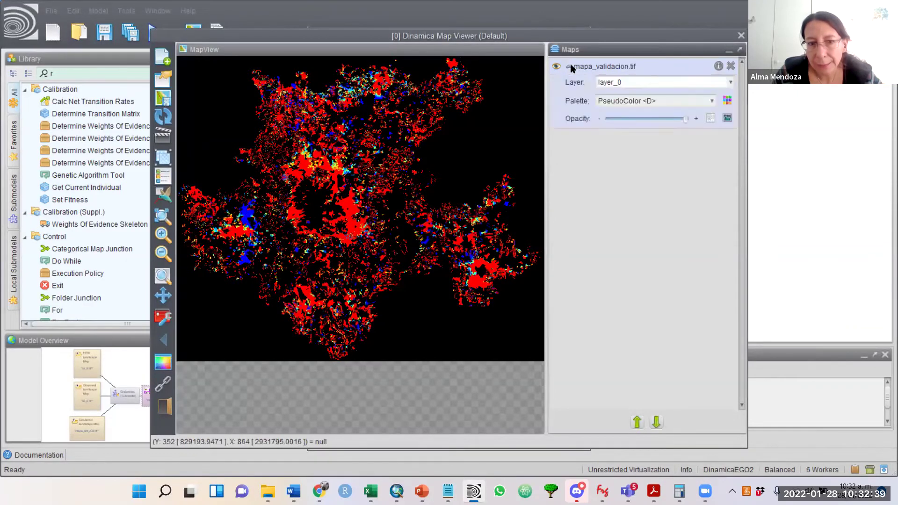
{"action": "left_click", "coordinate": [711, 118]}
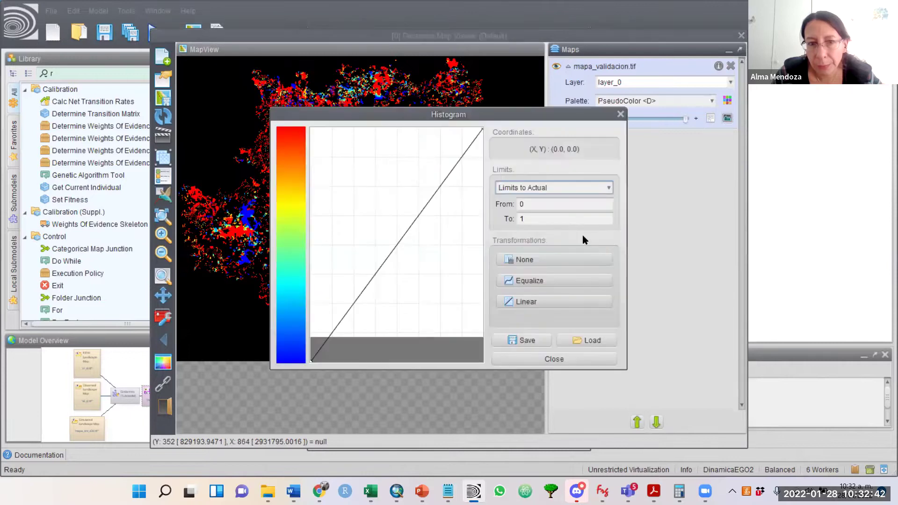
{"action": "left_click", "coordinate": [548, 361]}
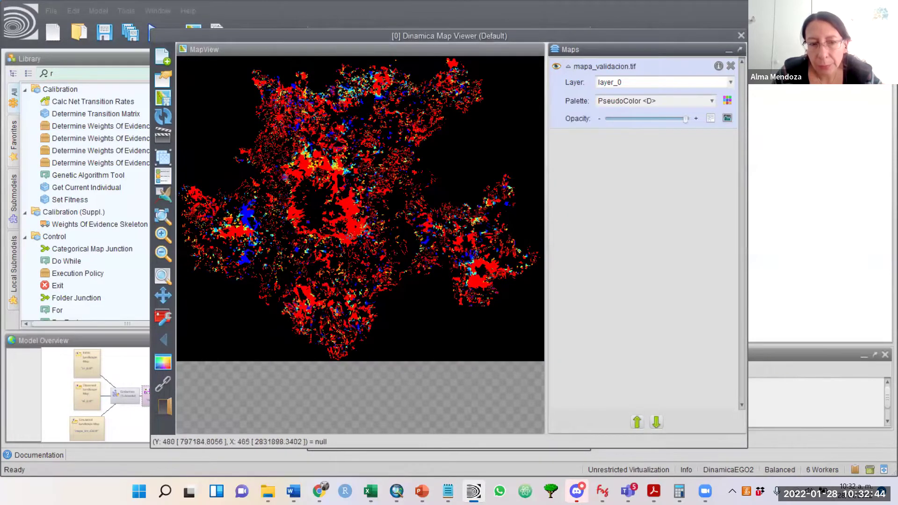
{"action": "left_click", "coordinate": [164, 180]}
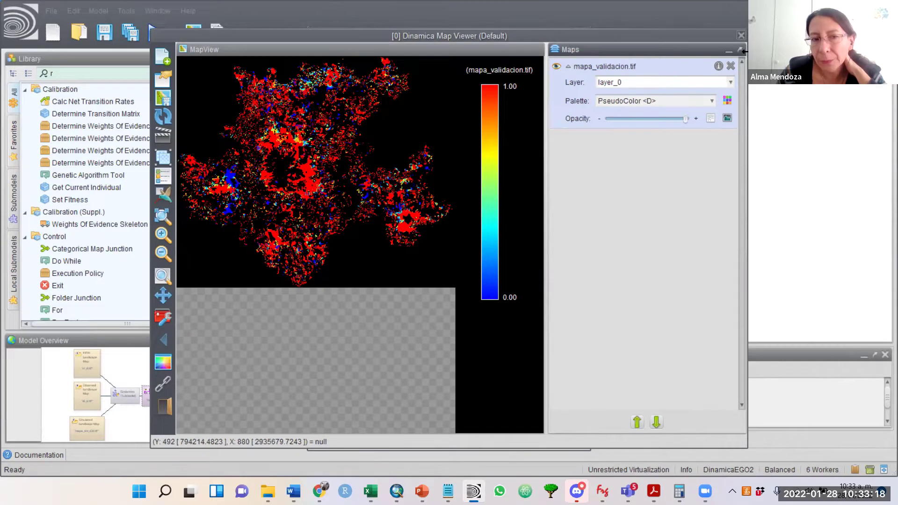
{"action": "left_click", "coordinate": [741, 35]}
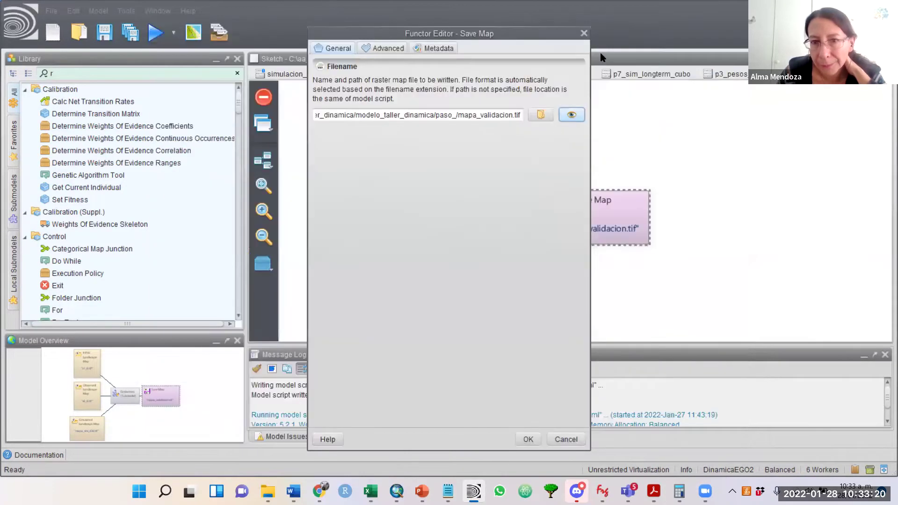
{"action": "left_click", "coordinate": [559, 439]}
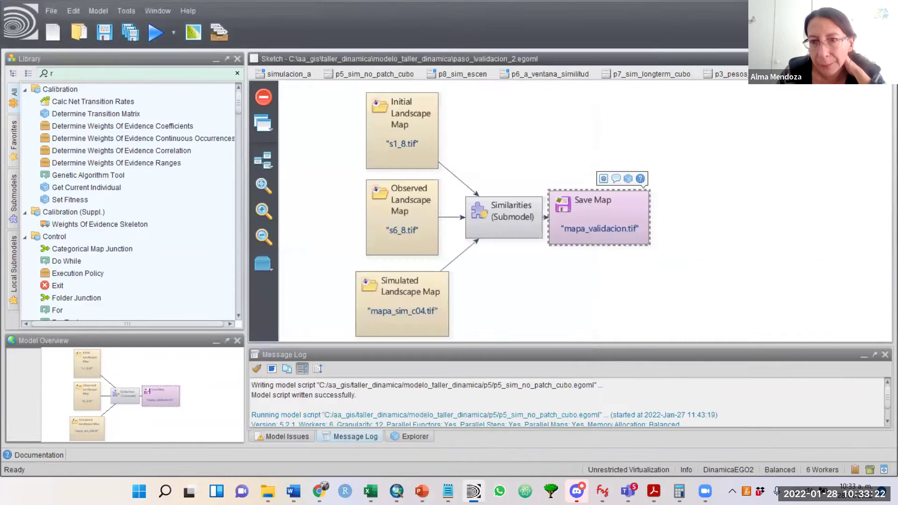
Step: Switch to the p6_a_ventana_similitud model and look over its functors that save the similarity table and maps
{"action": "left_click", "coordinate": [515, 75]}
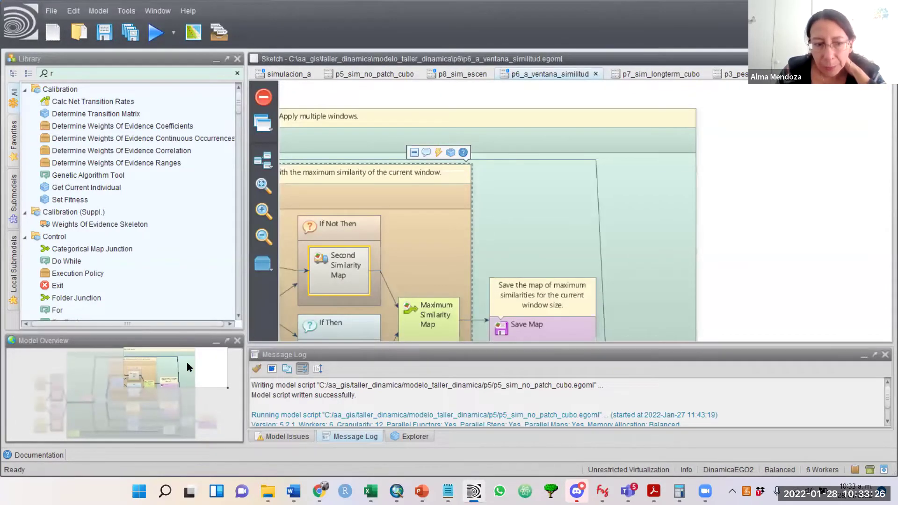
{"action": "mouse_move", "coordinate": [187, 362]}
{"action": "left_mouse_down"}
{"action": "mouse_move", "coordinate": [153, 408]}
{"action": "mouse_move", "coordinate": [106, 412]}
{"action": "mouse_move", "coordinate": [94, 384]}
{"action": "mouse_move", "coordinate": [91, 414]}
{"action": "mouse_move", "coordinate": [117, 422]}
{"action": "mouse_move", "coordinate": [121, 401]}
{"action": "mouse_move", "coordinate": [160, 397]}
{"action": "mouse_move", "coordinate": [232, 408]}
{"action": "left_mouse_up"}
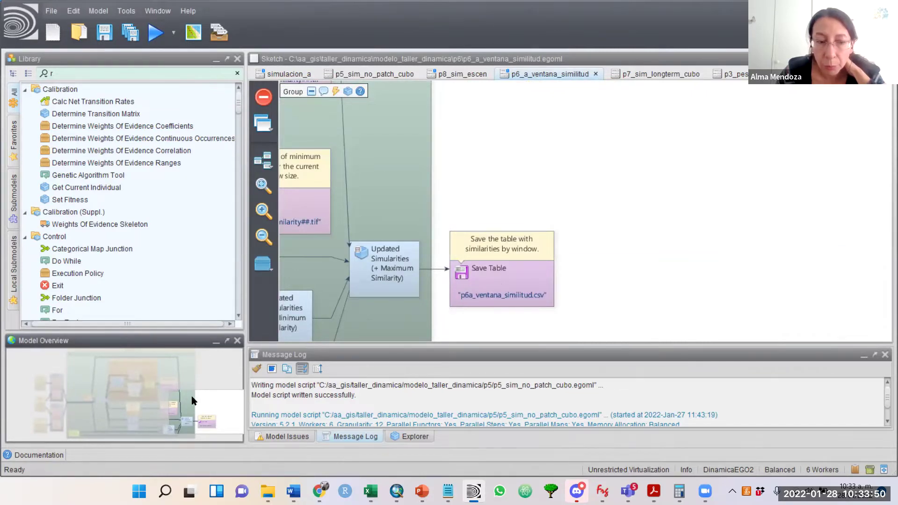
{"action": "left_click", "coordinate": [220, 411]}
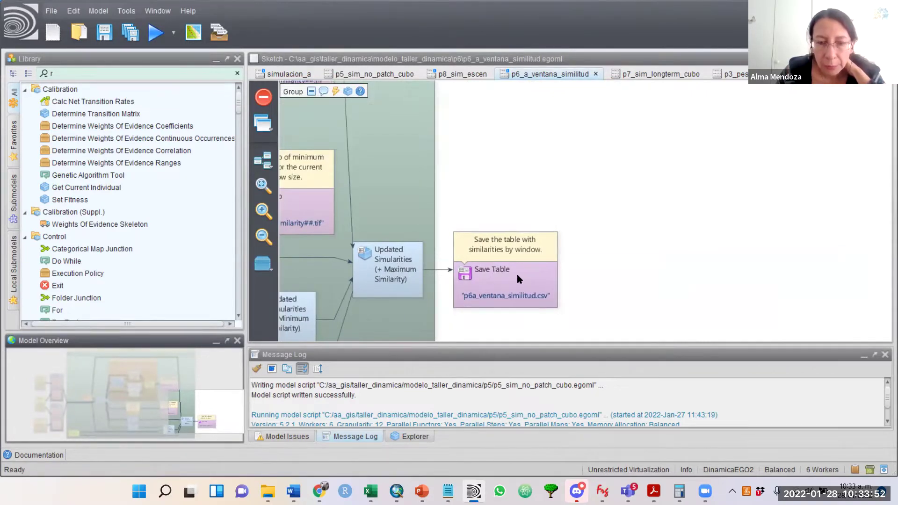
{"action": "left_click_drag", "start_coordinate": [200, 395], "coordinate": [189, 385]}
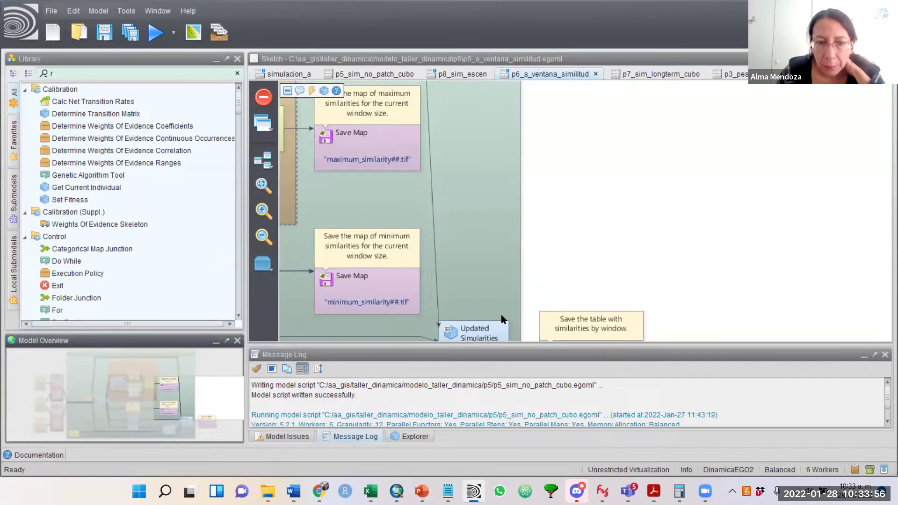
Step: Set the output file of the Save Map for minimum similarities to p6_similitud_a.tif in the p6 folder
{"action": "double_click", "coordinate": [373, 298]}
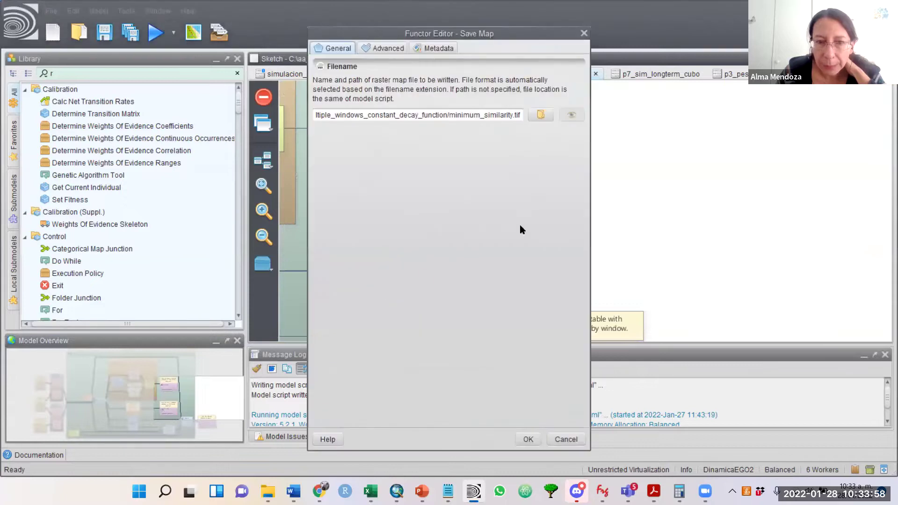
{"action": "left_click", "coordinate": [538, 112]}
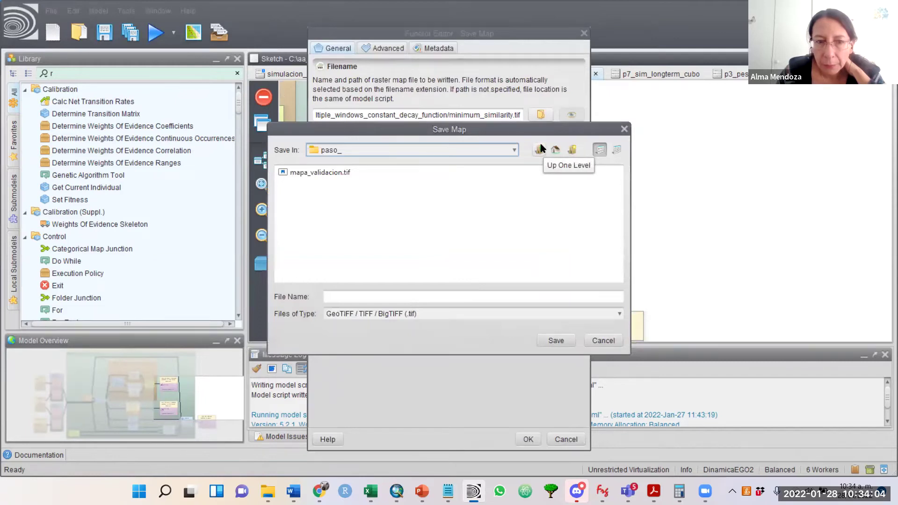
{"action": "left_click", "coordinate": [540, 149]}
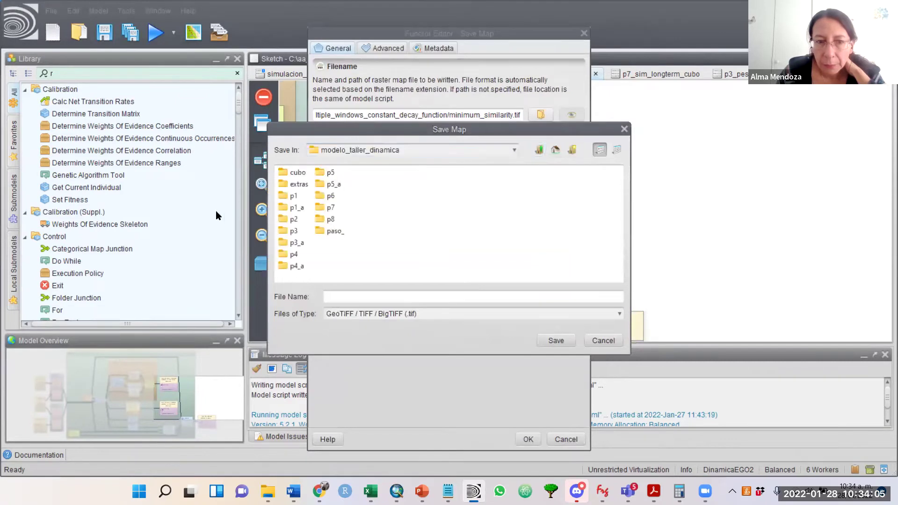
{"action": "double_click", "coordinate": [322, 195]}
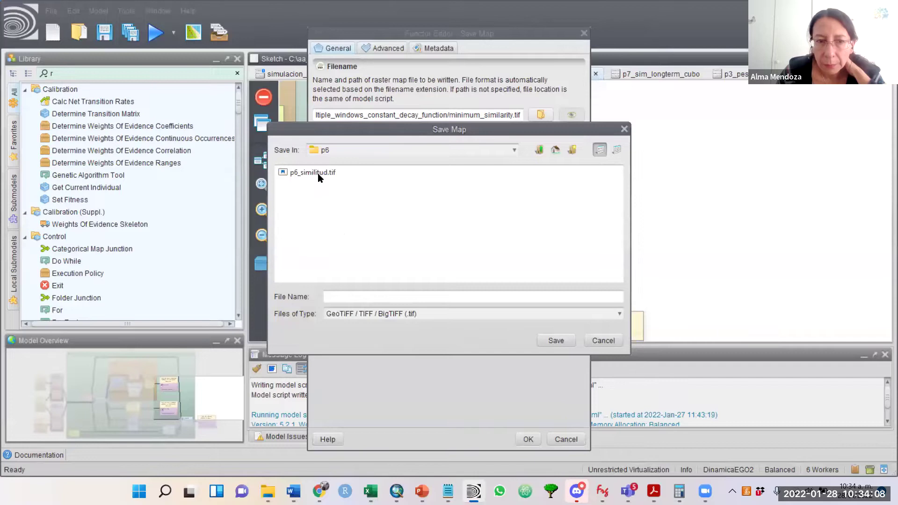
{"action": "left_click", "coordinate": [318, 174]}
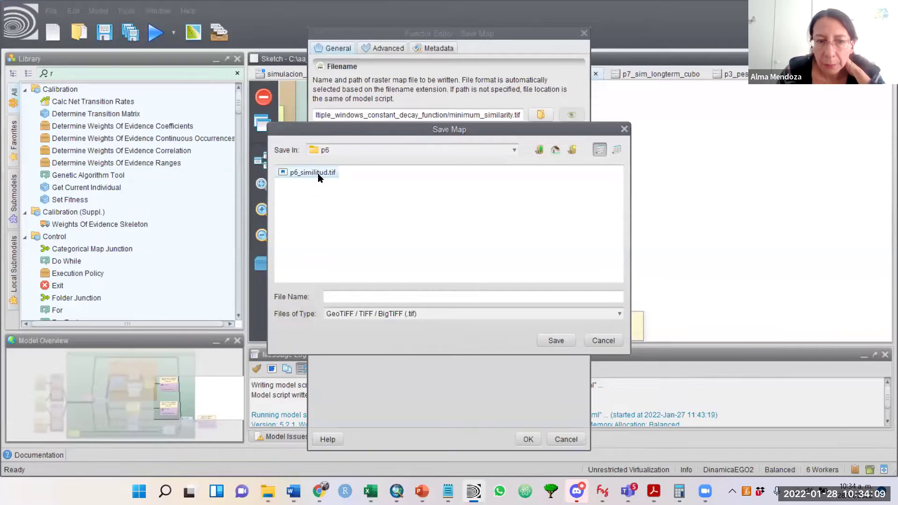
{"action": "left_click", "coordinate": [364, 297]}
{"action": "type", "text": "_a"}
{"action": "left_click", "coordinate": [563, 345]}
{"action": "left_click", "coordinate": [528, 439]}
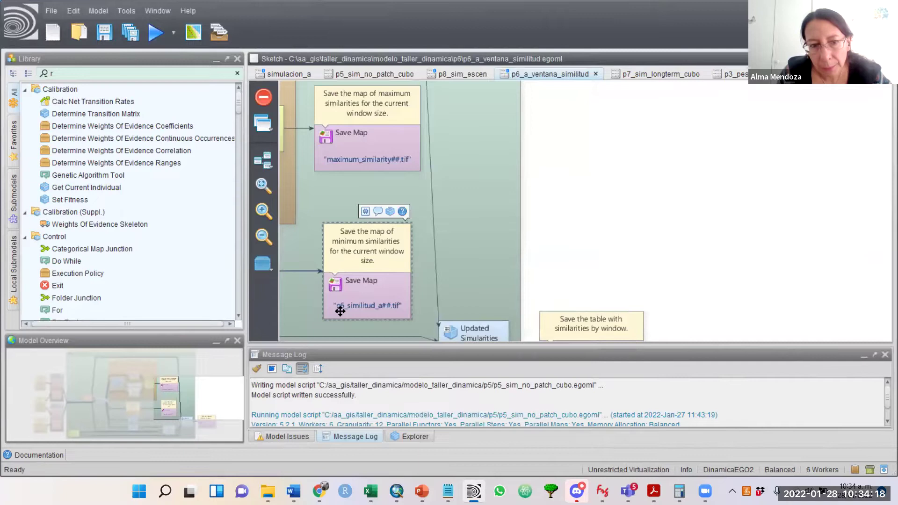
Step: Rename the output file of the Save Map for minimum similarities as p6_similitud_b.tif
{"action": "double_click", "coordinate": [387, 294]}
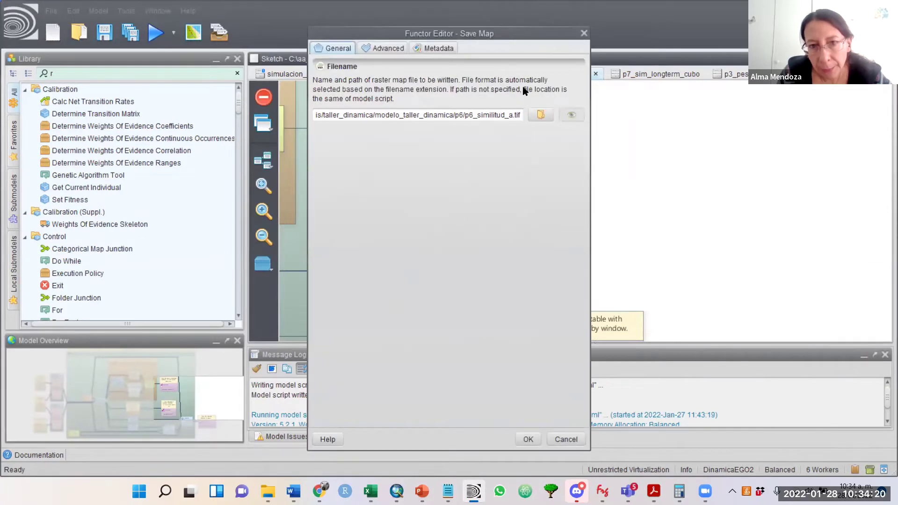
{"action": "left_click", "coordinate": [515, 115]}
{"action": "left_click", "coordinate": [515, 115]}
{"action": "key", "text": "BackSpace"}
{"action": "type", "text": "b"}
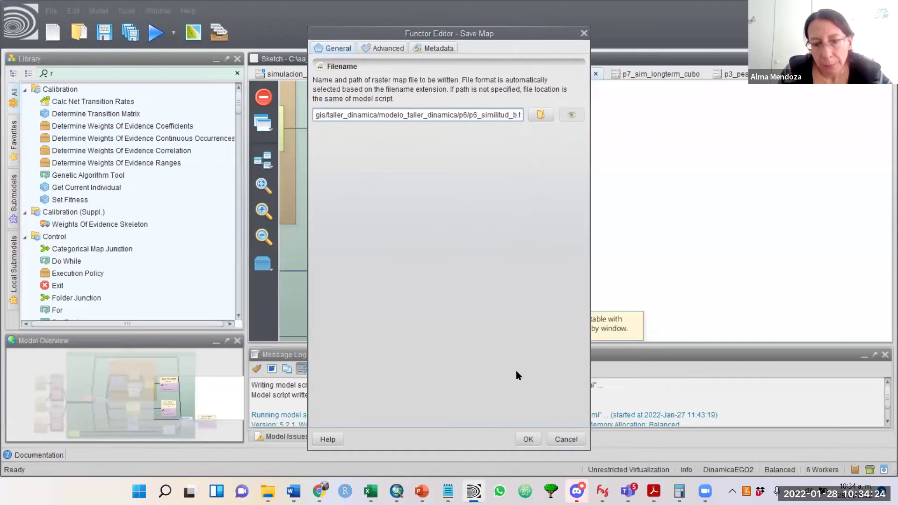
{"action": "left_click", "coordinate": [524, 438]}
Step: Expand the minimum-similarity group and its "Is 1st Similarity Less Than 2nd Similarity?" calculation to examine how the map is selected
{"action": "mouse_move", "coordinate": [173, 394]}
{"action": "left_mouse_down"}
{"action": "mouse_move", "coordinate": [147, 415]}
{"action": "mouse_move", "coordinate": [121, 408]}
{"action": "mouse_move", "coordinate": [141, 394]}
{"action": "left_mouse_up"}
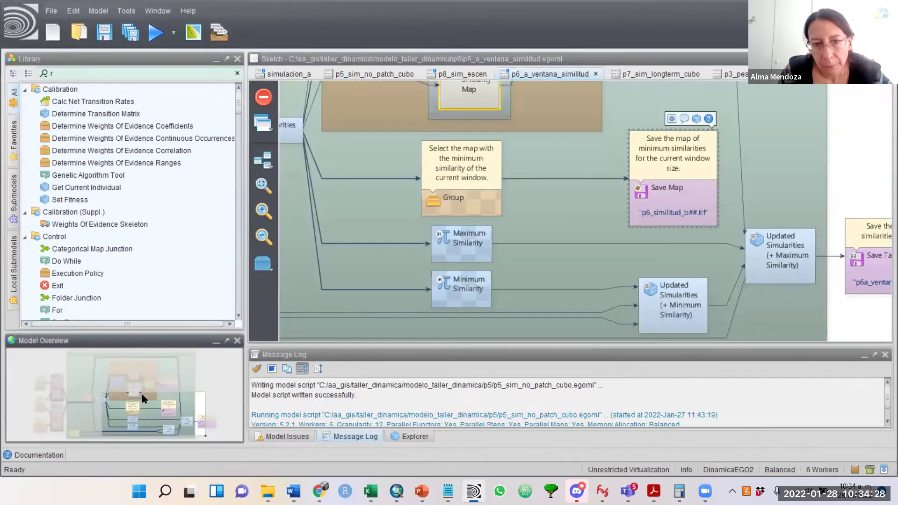
{"action": "left_click", "coordinate": [477, 176]}
{"action": "double_click", "coordinate": [450, 141]}
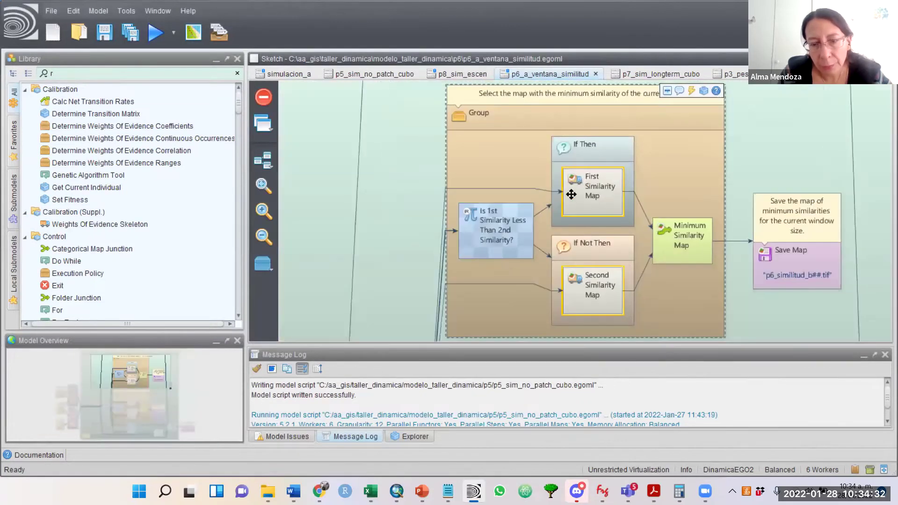
{"action": "left_click", "coordinate": [505, 243]}
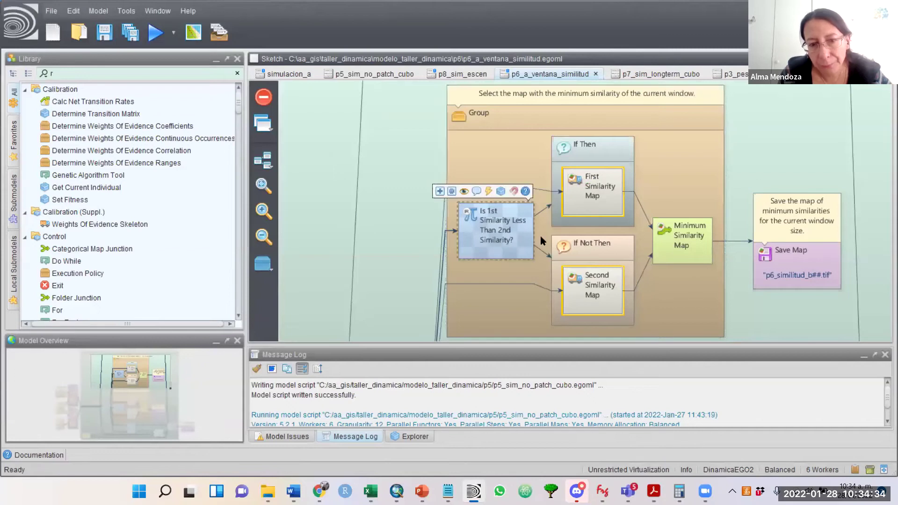
{"action": "left_click", "coordinate": [439, 192]}
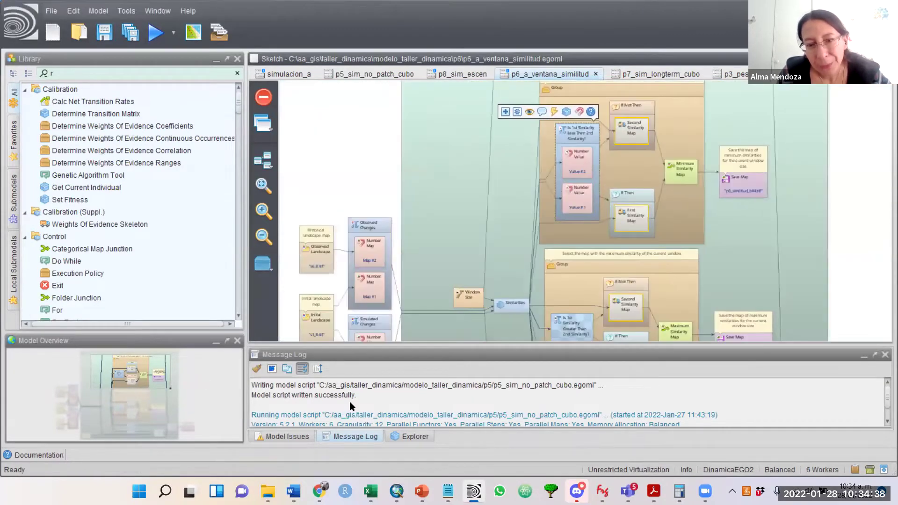
Step: Expand the "Is 1st Similarity Greater Than 2nd Similarity?" calculation in the maximum-similarity group to examine its inputs
{"action": "scroll", "coordinate": [174, 386], "scroll_direction": "up", "scroll_amount": 3}
{"action": "mouse_move", "coordinate": [141, 382]}
{"action": "left_mouse_down"}
{"action": "mouse_move", "coordinate": [142, 402]}
{"action": "mouse_move", "coordinate": [158, 415]}
{"action": "left_mouse_up"}
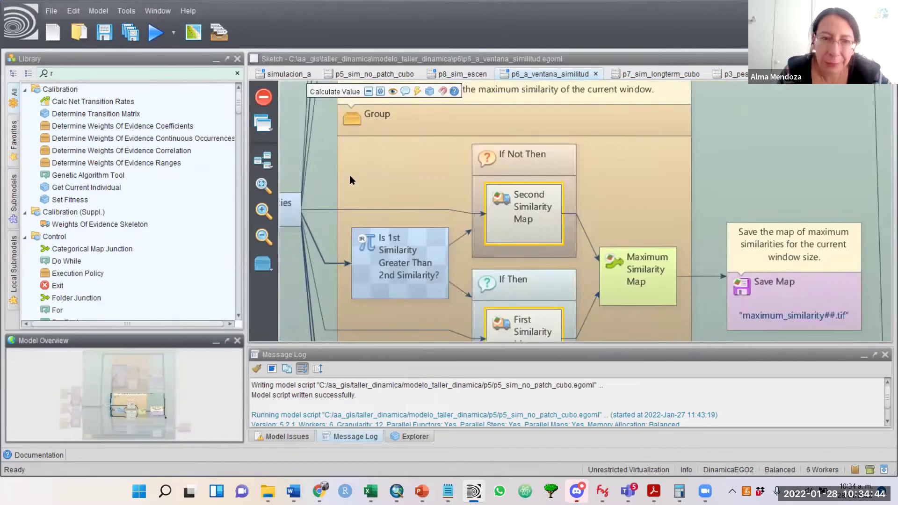
{"action": "left_click", "coordinate": [337, 173]}
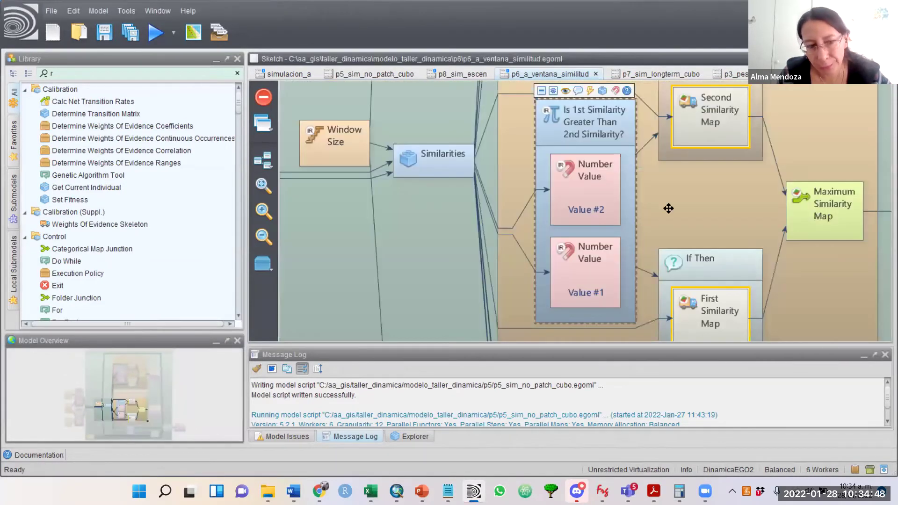
{"action": "mouse_move", "coordinate": [141, 401]}
{"action": "left_mouse_down"}
{"action": "mouse_move", "coordinate": [172, 400]}
{"action": "mouse_move", "coordinate": [107, 401]}
{"action": "mouse_move", "coordinate": [124, 396]}
{"action": "mouse_move", "coordinate": [147, 410]}
{"action": "left_mouse_up"}
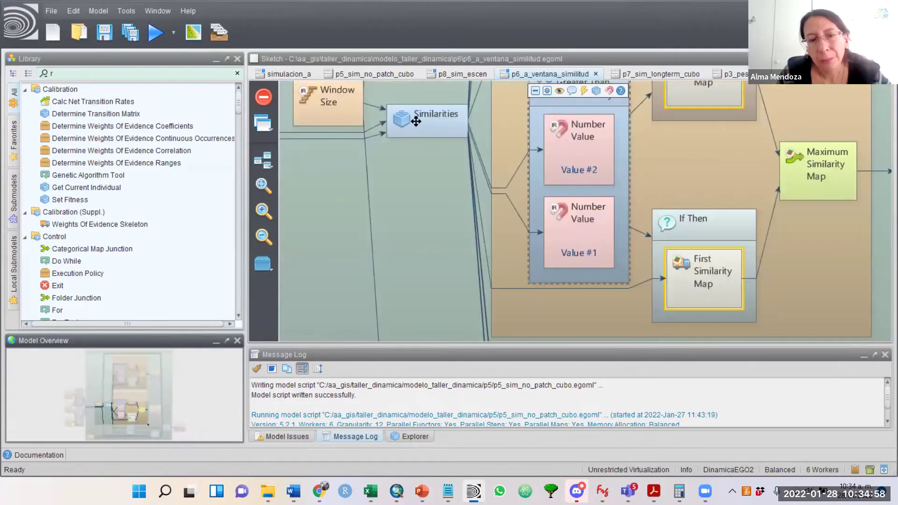
Step: Review the settings of the Similarities functor, including window size, exponential decay and cell type, and close them without changes
{"action": "double_click", "coordinate": [430, 115]}
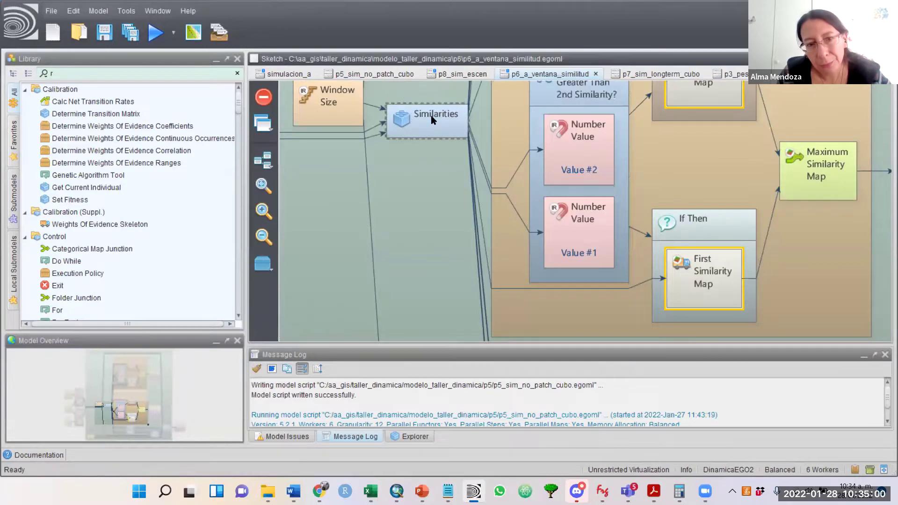
{"action": "left_click", "coordinate": [534, 394]}
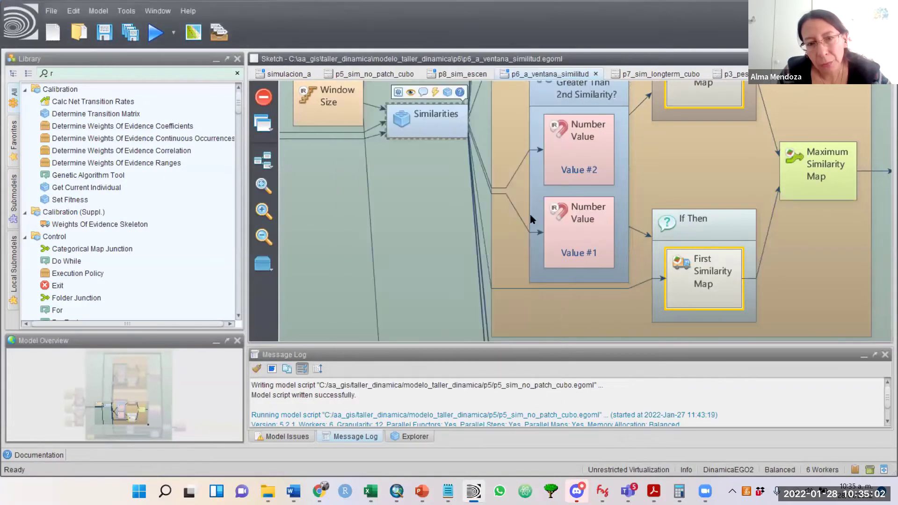
{"action": "double_click", "coordinate": [421, 111]}
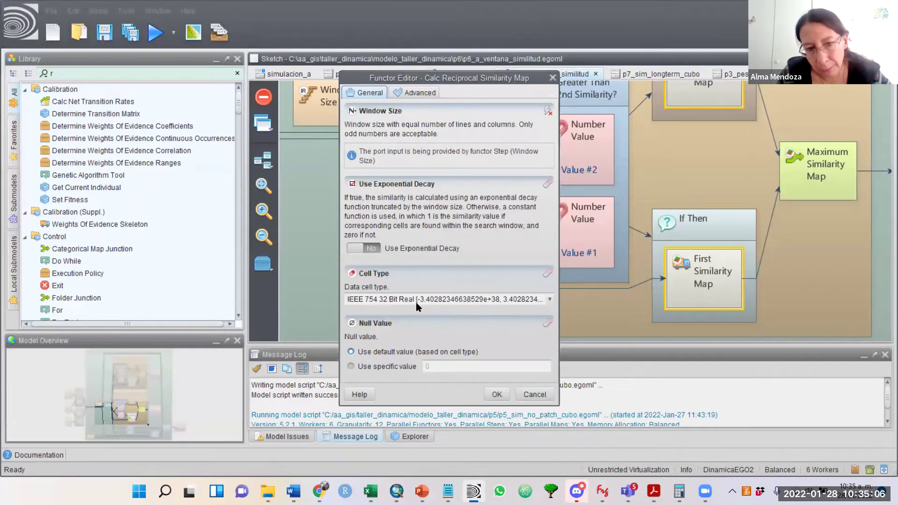
{"action": "left_click", "coordinate": [542, 396]}
Step: Open the Save Table functor for similarities by window and view its p6a_ventana_similitud.csv table
{"action": "left_click_drag", "start_coordinate": [132, 413], "coordinate": [159, 405]}
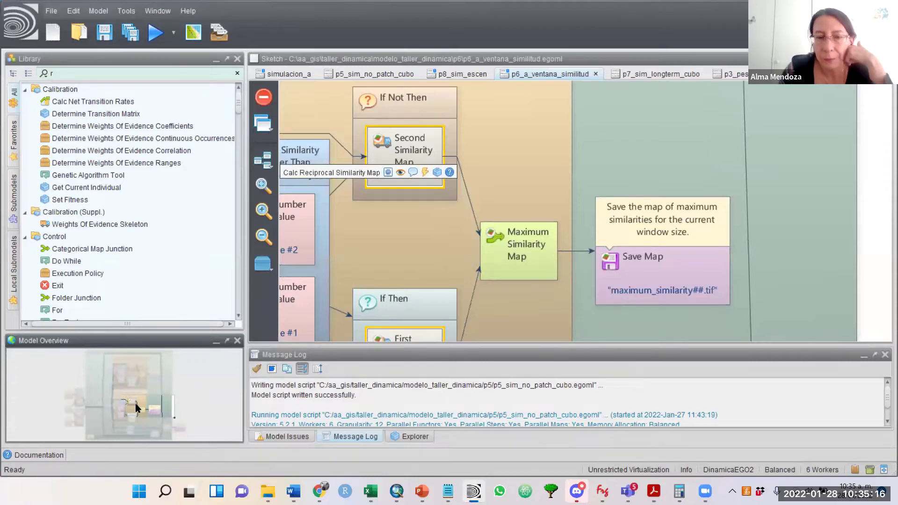
{"action": "mouse_move", "coordinate": [145, 403]}
{"action": "left_mouse_down"}
{"action": "mouse_move", "coordinate": [148, 410]}
{"action": "mouse_move", "coordinate": [147, 396]}
{"action": "mouse_move", "coordinate": [157, 423]}
{"action": "left_mouse_up"}
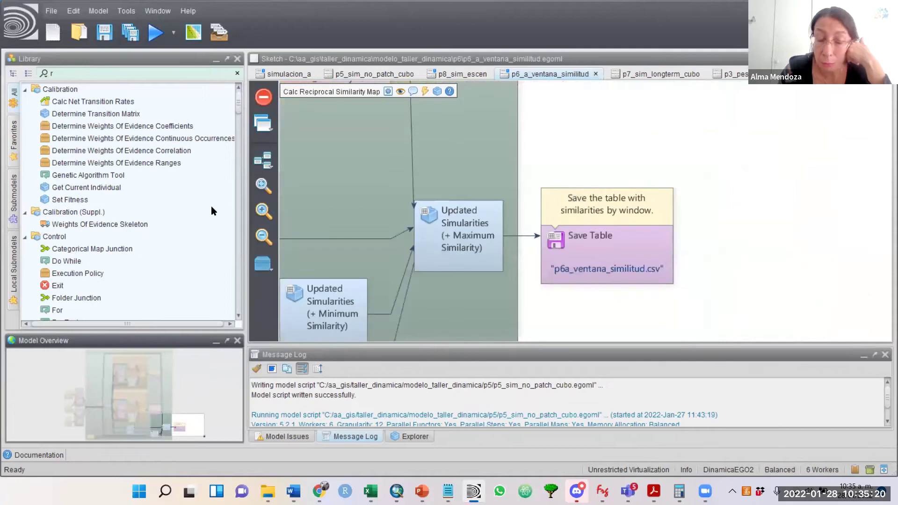
{"action": "left_click", "coordinate": [461, 237]}
{"action": "double_click", "coordinate": [599, 222]}
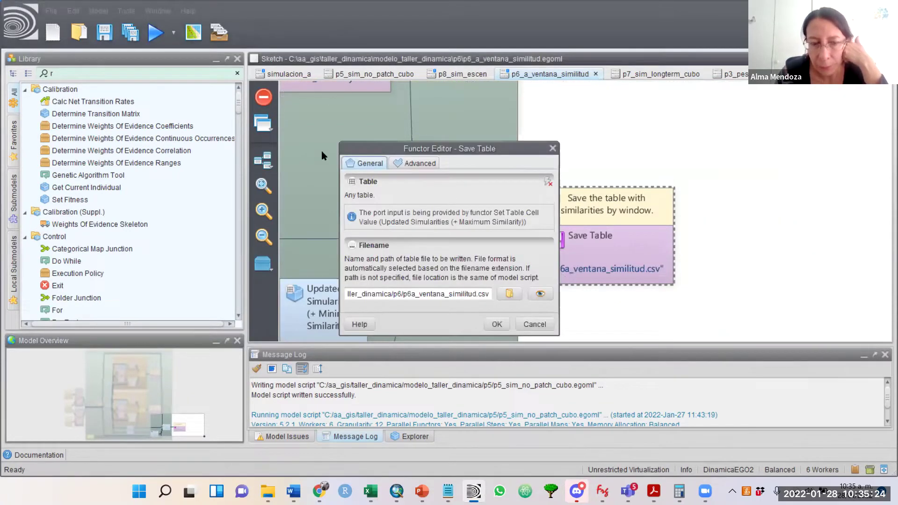
{"action": "left_click", "coordinate": [540, 293]}
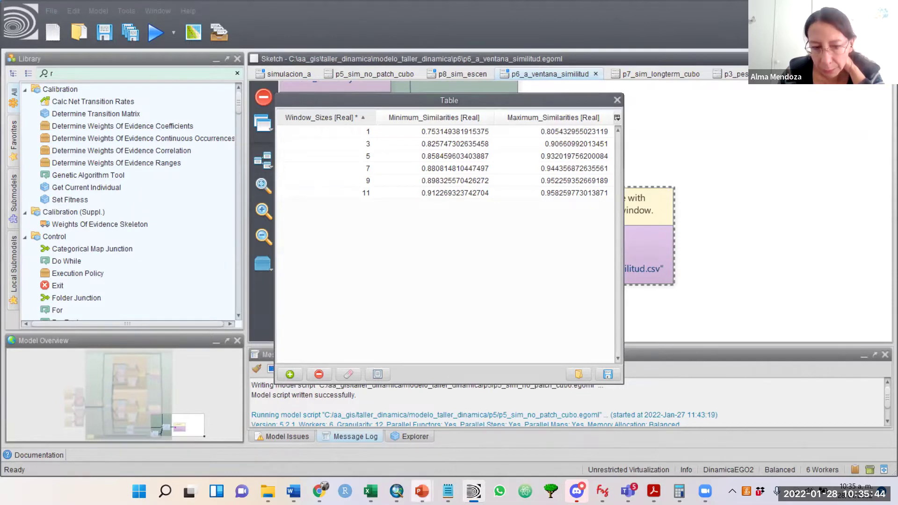
Step: Switch to the taller_dinamica_dia_3 presentation in PowerPoint and show slide 10 with the "Ajuste del modelo" chart
{"action": "left_click", "coordinate": [422, 491]}
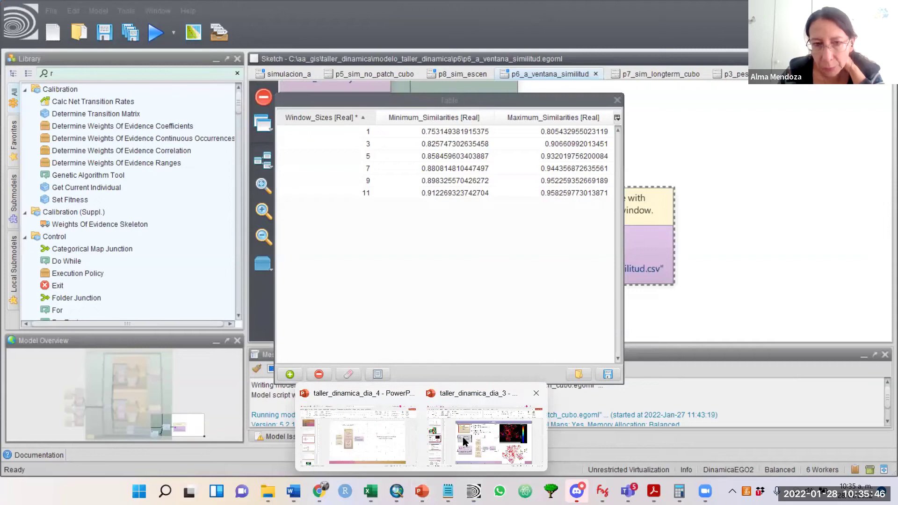
{"action": "key", "text": "alt+Tab"}
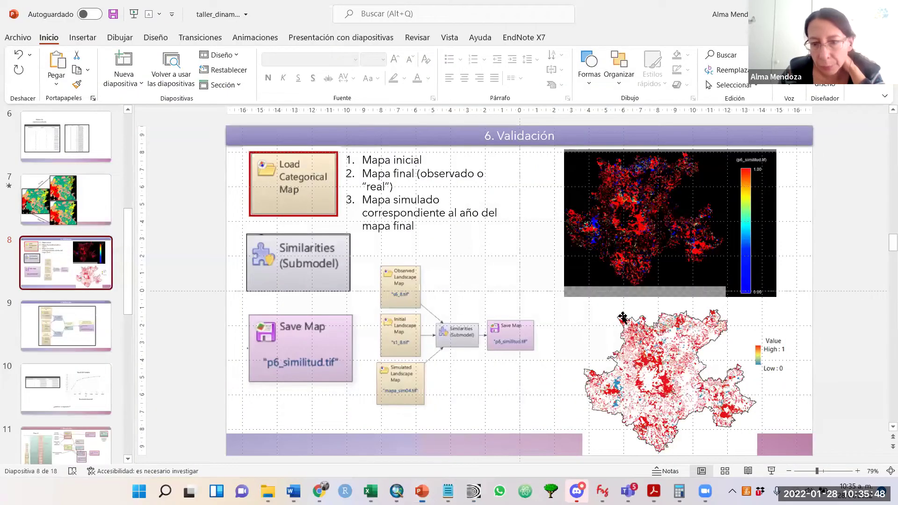
{"action": "scroll", "coordinate": [623, 318], "scroll_direction": "down", "scroll_amount": 2}
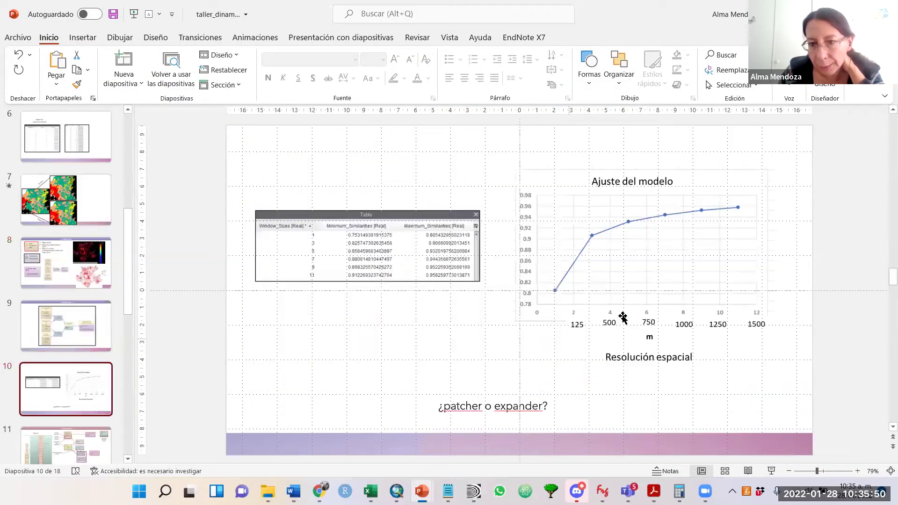
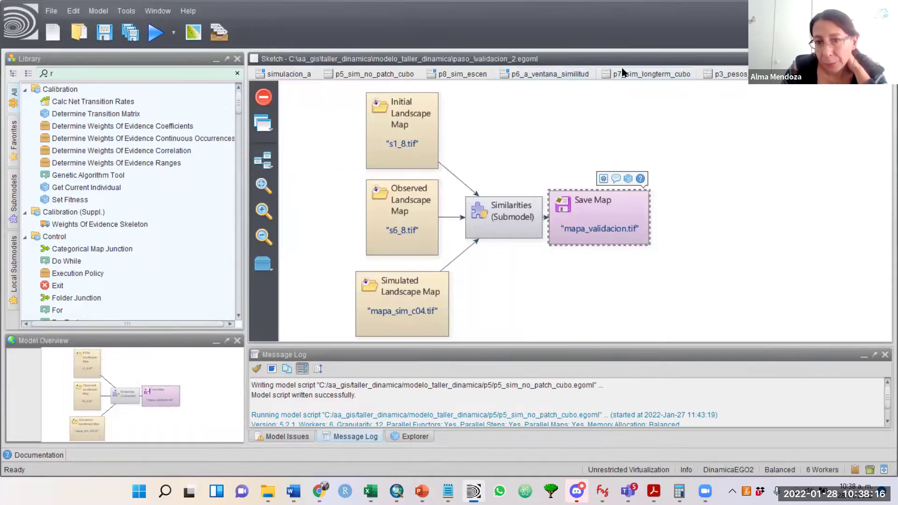
Step: Return to the p6_a_ventana_similitud model and check the condition of the maximum-similarity group's If Not Then container without changing it
{"action": "left_click", "coordinate": [545, 74]}
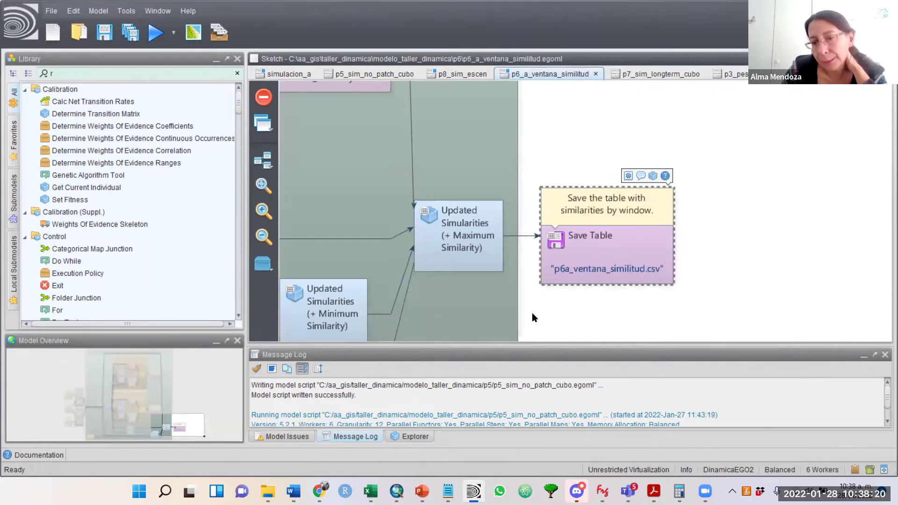
{"action": "mouse_move", "coordinate": [181, 423]}
{"action": "left_mouse_down"}
{"action": "mouse_move", "coordinate": [172, 395]}
{"action": "mouse_move", "coordinate": [149, 414]}
{"action": "mouse_move", "coordinate": [138, 409]}
{"action": "mouse_move", "coordinate": [131, 376]}
{"action": "left_mouse_up"}
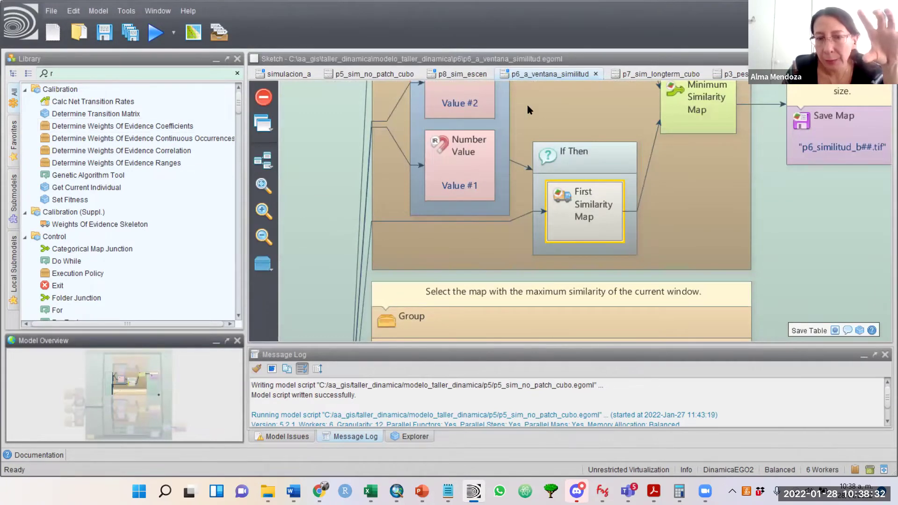
{"action": "mouse_move", "coordinate": [139, 387]}
{"action": "left_mouse_down"}
{"action": "mouse_move", "coordinate": [142, 400]}
{"action": "mouse_move", "coordinate": [141, 387]}
{"action": "left_mouse_up"}
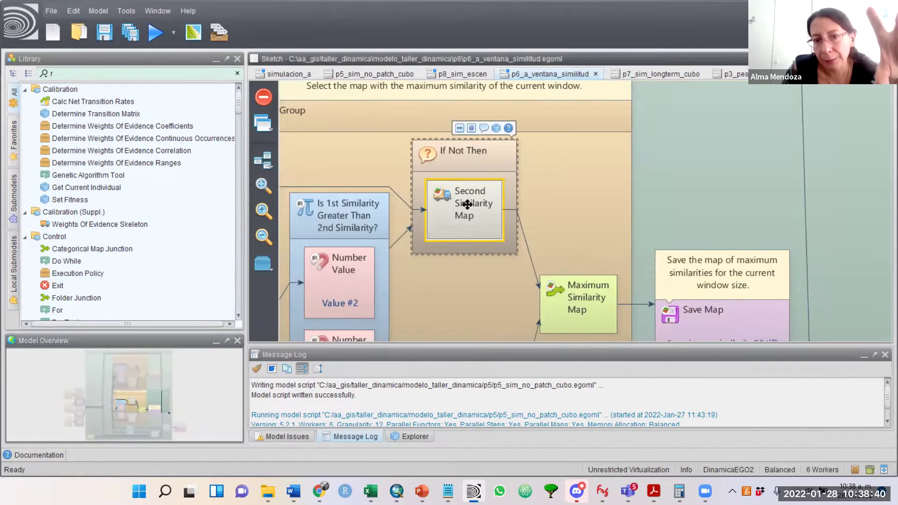
{"action": "double_click", "coordinate": [486, 162]}
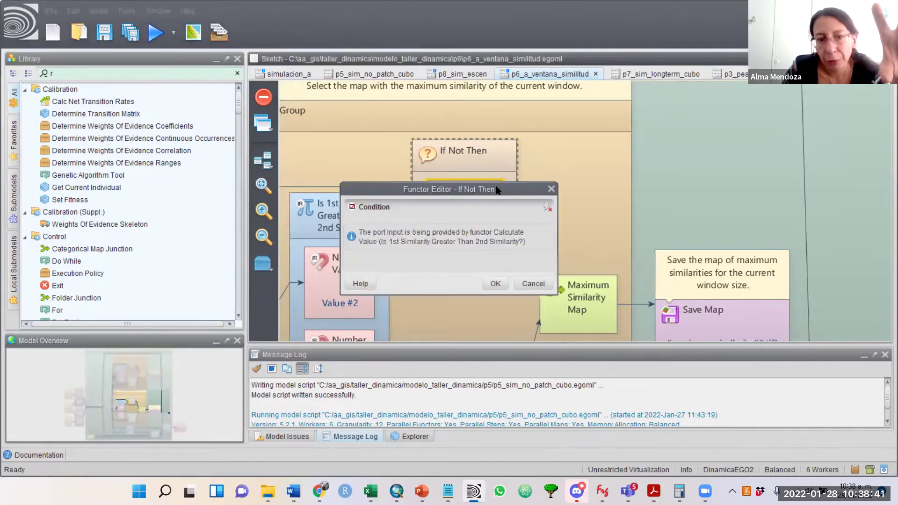
{"action": "left_click", "coordinate": [530, 283]}
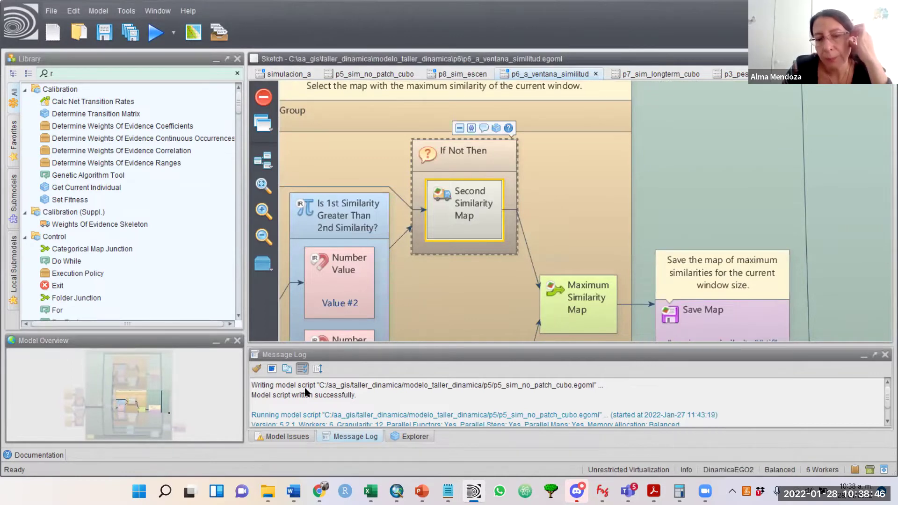
Step: Locate the Save Table functor for similarities by window and examine the updated-similarities functors feeding it
{"action": "mouse_move", "coordinate": [148, 399]}
{"action": "left_mouse_down"}
{"action": "mouse_move", "coordinate": [130, 375]}
{"action": "mouse_move", "coordinate": [126, 386]}
{"action": "mouse_move", "coordinate": [163, 431]}
{"action": "mouse_move", "coordinate": [184, 429]}
{"action": "left_mouse_up"}
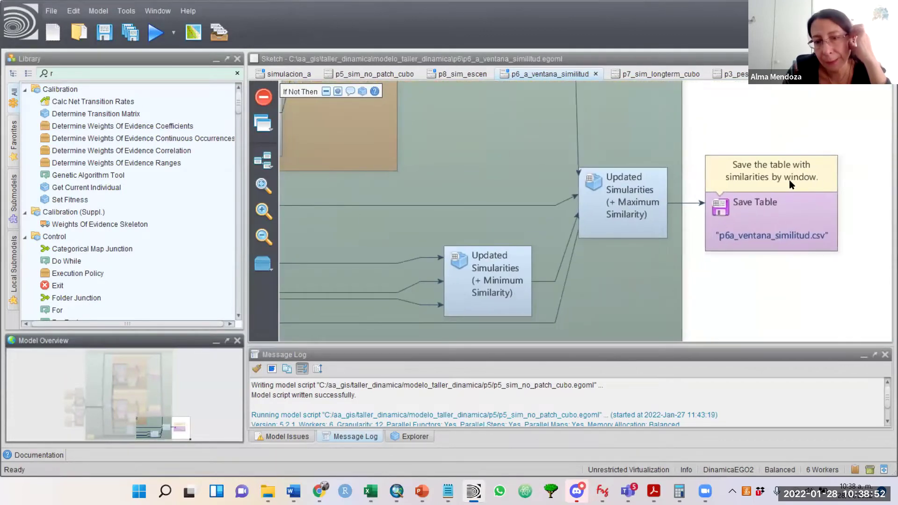
{"action": "left_click", "coordinate": [787, 183]}
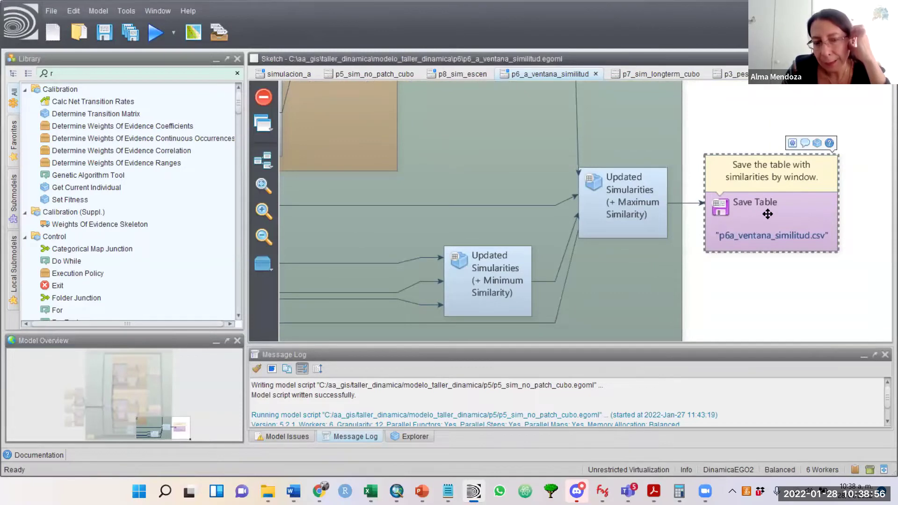
{"action": "mouse_move", "coordinate": [293, 182]}
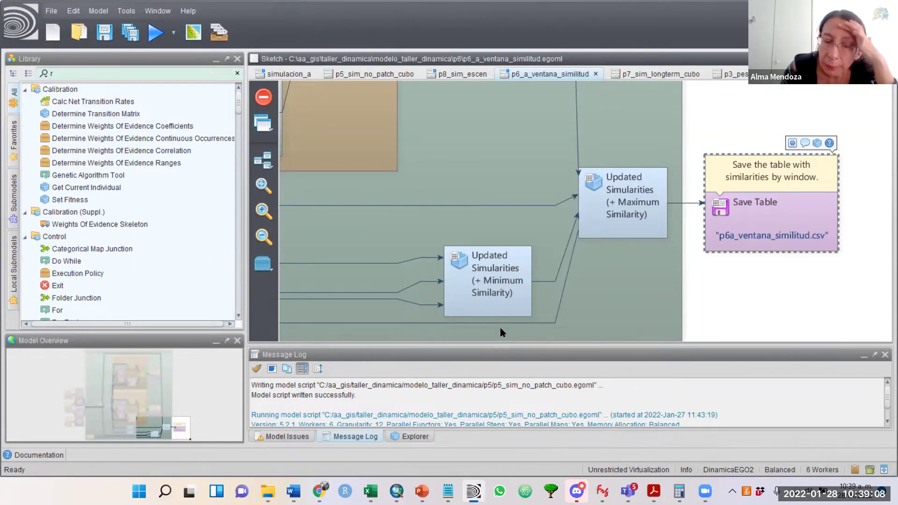
{"action": "left_click_drag", "start_coordinate": [500, 345], "coordinate": [489, 328]}
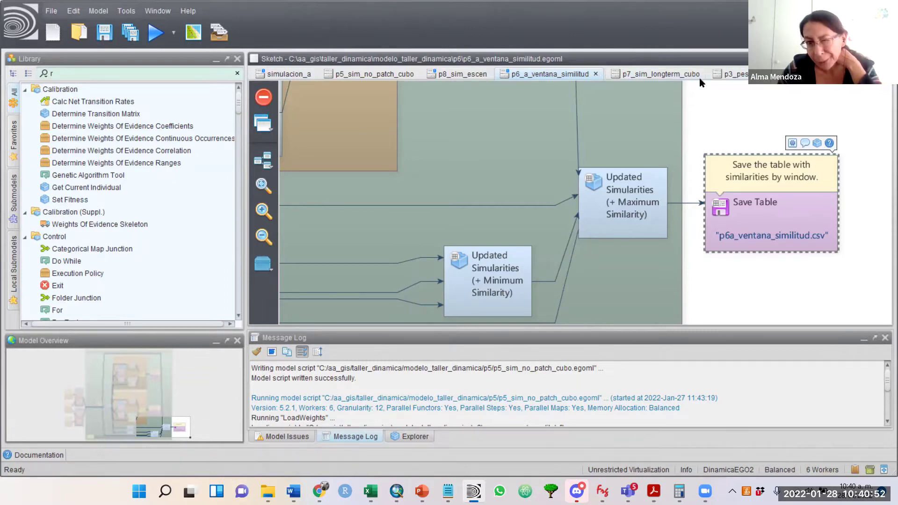
Step: Check the paso_validacion_2 model, and go back to p6_a_ventana_similitud to review its input landscape maps and maximum-similarity Save Map
{"action": "left_click", "coordinate": [772, 74]}
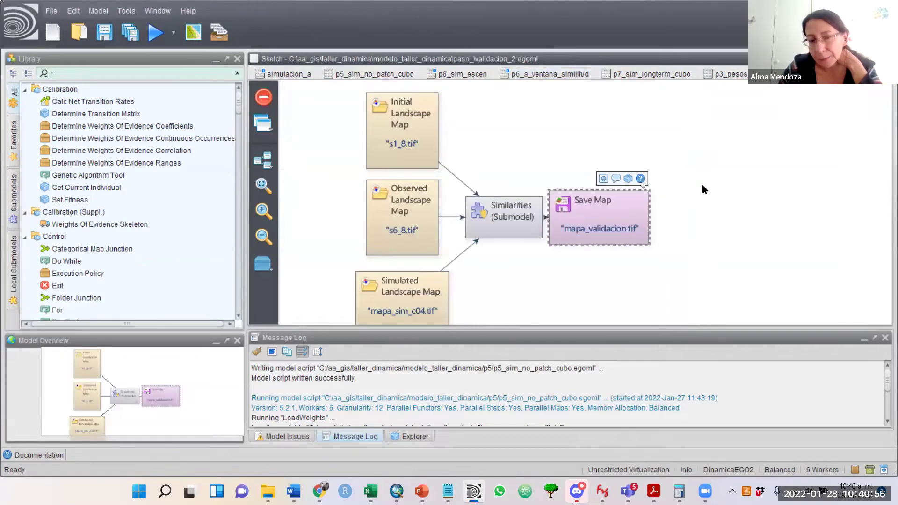
{"action": "left_click", "coordinate": [539, 75]}
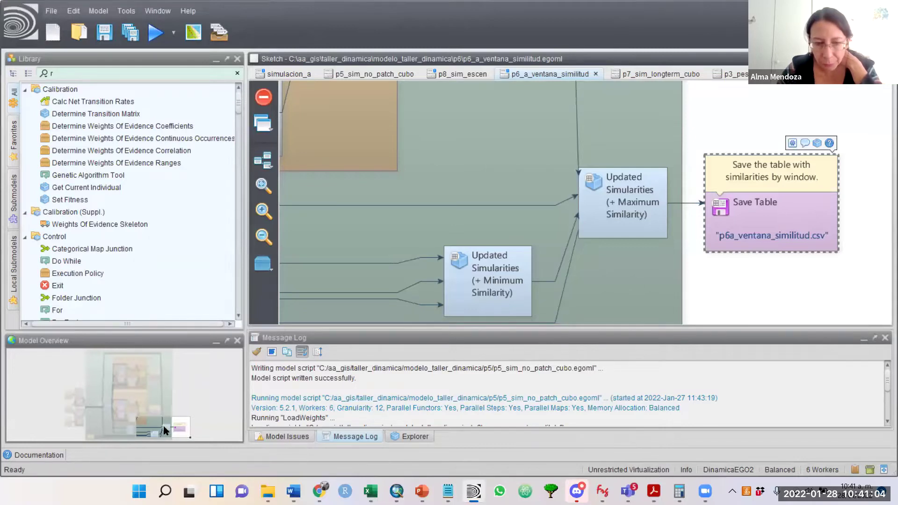
{"action": "left_click_drag", "start_coordinate": [165, 430], "coordinate": [75, 410]}
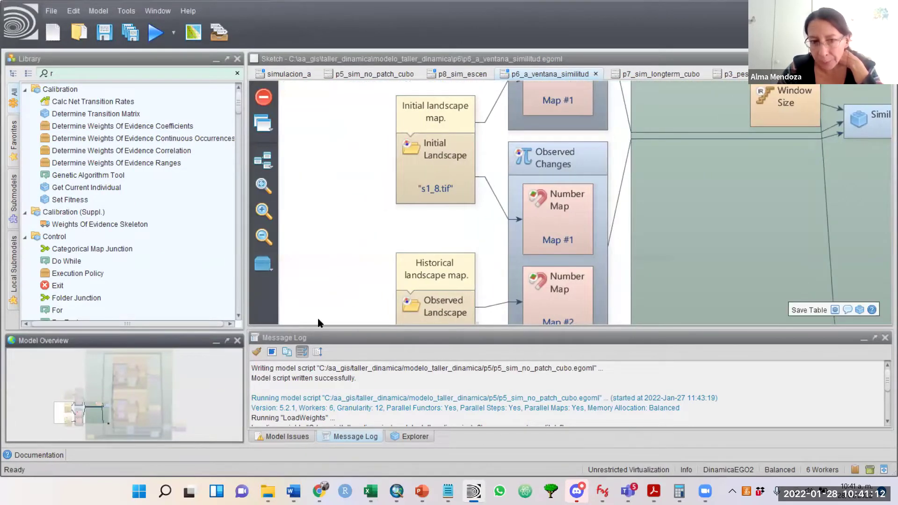
{"action": "left_click", "coordinate": [42, 455]}
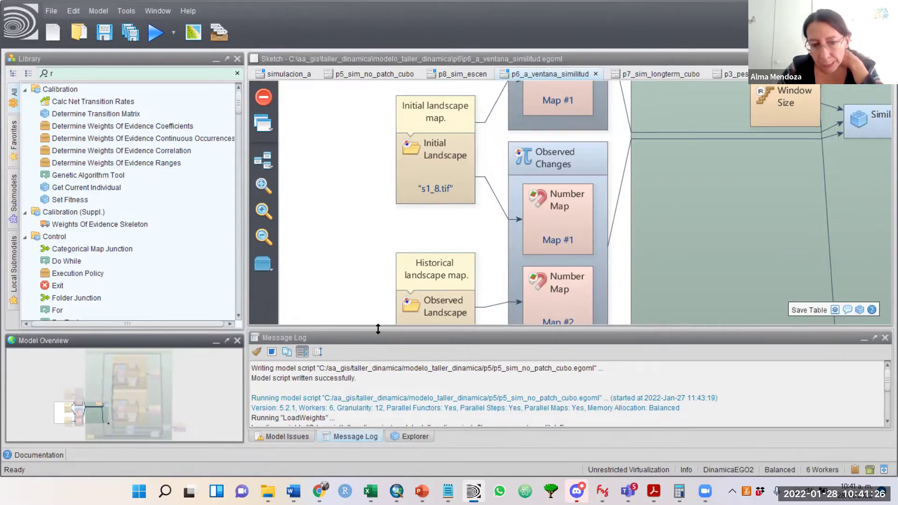
{"action": "left_click_drag", "start_coordinate": [378, 332], "coordinate": [379, 334]}
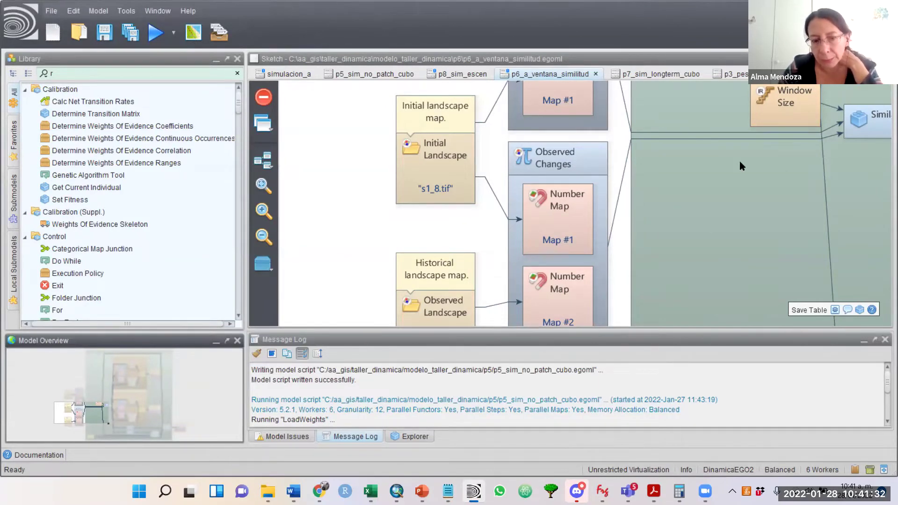
{"action": "mouse_move", "coordinate": [65, 410]}
{"action": "left_mouse_down"}
{"action": "mouse_move", "coordinate": [154, 411]}
{"action": "mouse_move", "coordinate": [142, 411]}
{"action": "left_mouse_up"}
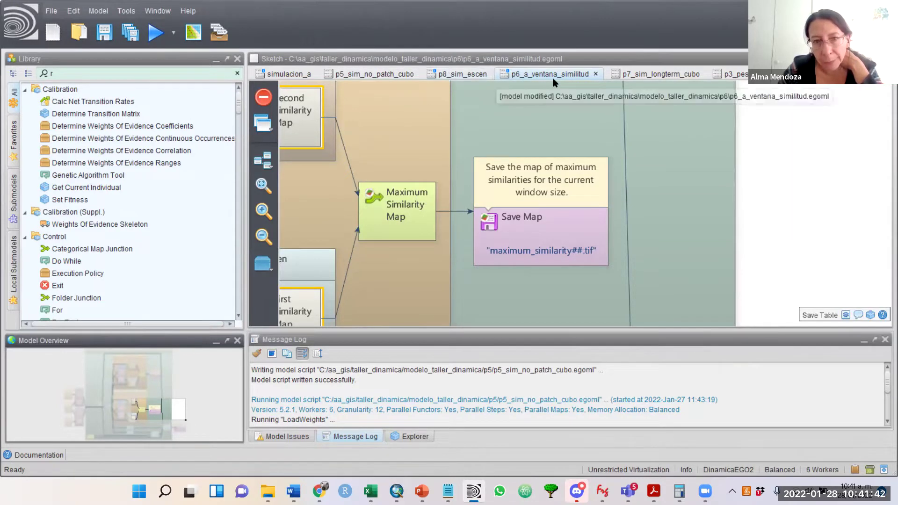
Step: Review the transition matrix, expansion percentages and patch expansion and generation parameters of Allocate Transitions in the p7_sim_longterm_cubo model, leaving them unchanged
{"action": "left_click", "coordinate": [663, 75]}
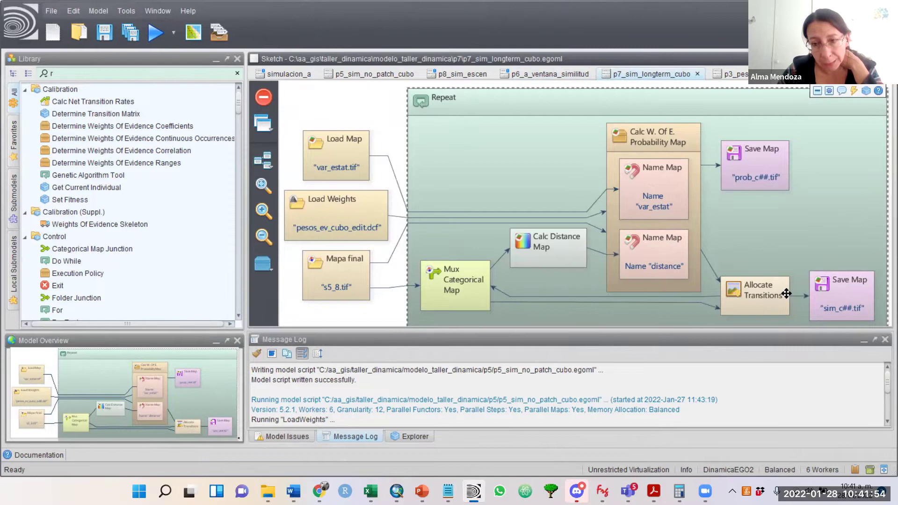
{"action": "double_click", "coordinate": [764, 287]}
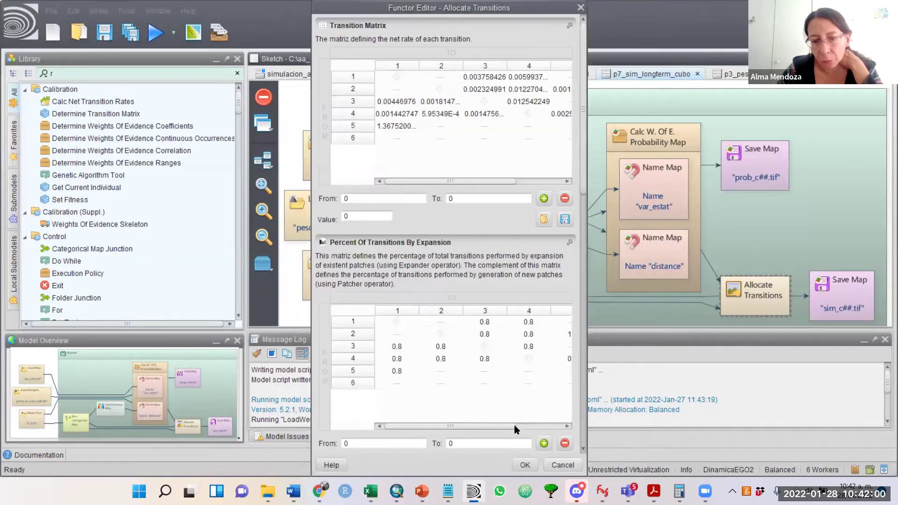
{"action": "left_click", "coordinate": [536, 426]}
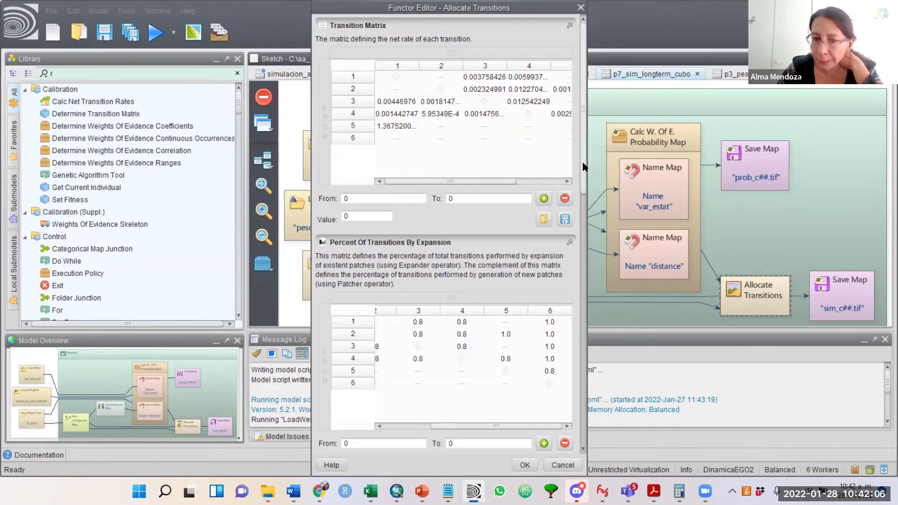
{"action": "scroll", "coordinate": [574, 202], "scroll_direction": "down", "scroll_amount": 3}
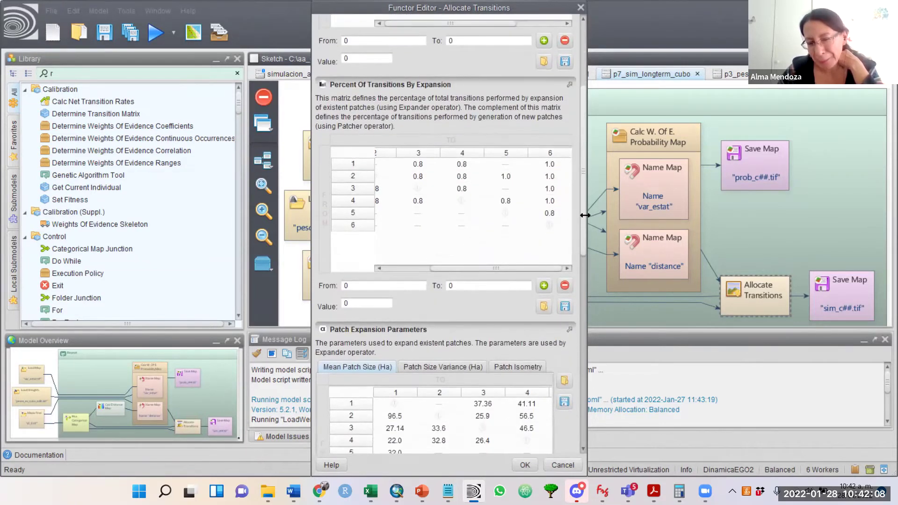
{"action": "scroll", "coordinate": [585, 215], "scroll_direction": "down", "scroll_amount": 4}
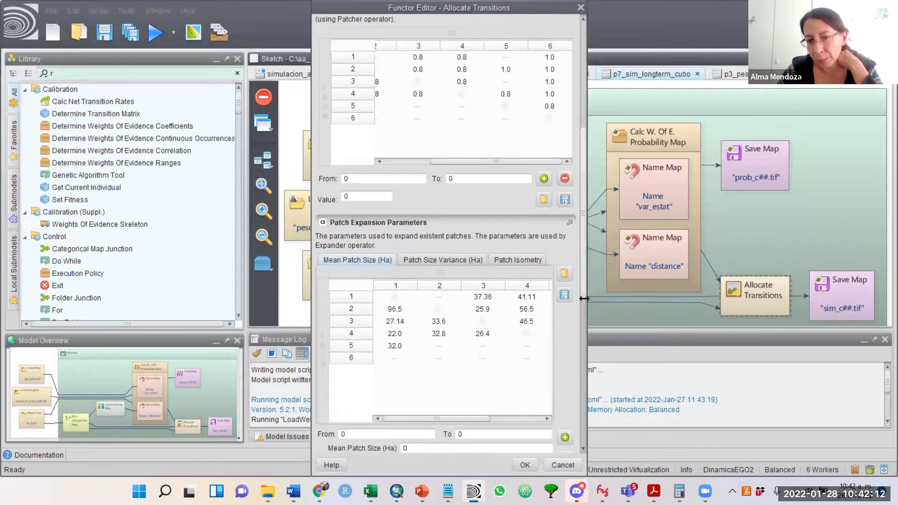
{"action": "scroll", "coordinate": [574, 359], "scroll_direction": "down", "scroll_amount": 7}
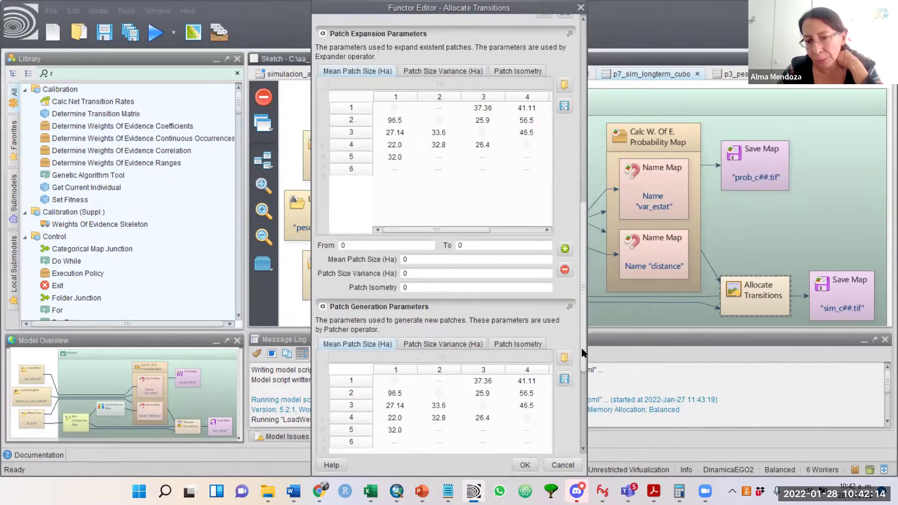
{"action": "scroll", "coordinate": [580, 370], "scroll_direction": "down", "scroll_amount": 2}
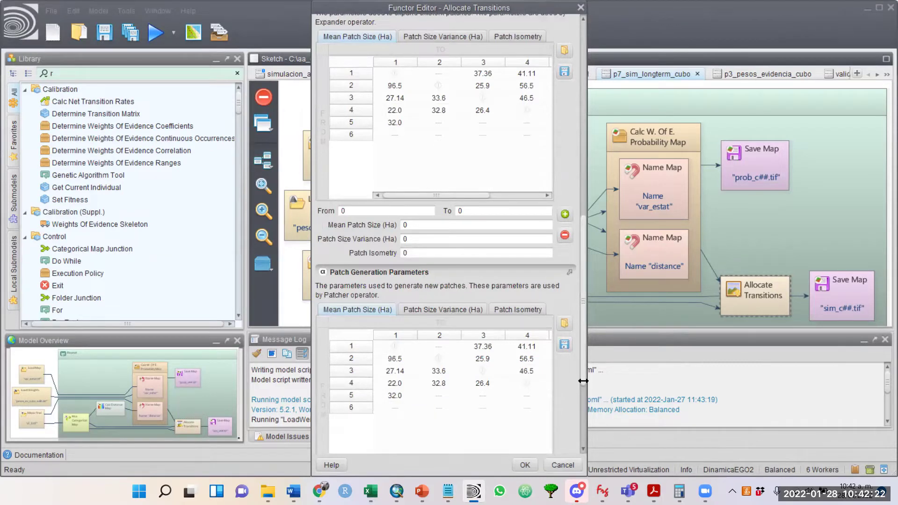
{"action": "scroll", "coordinate": [580, 398], "scroll_direction": "down", "scroll_amount": 5}
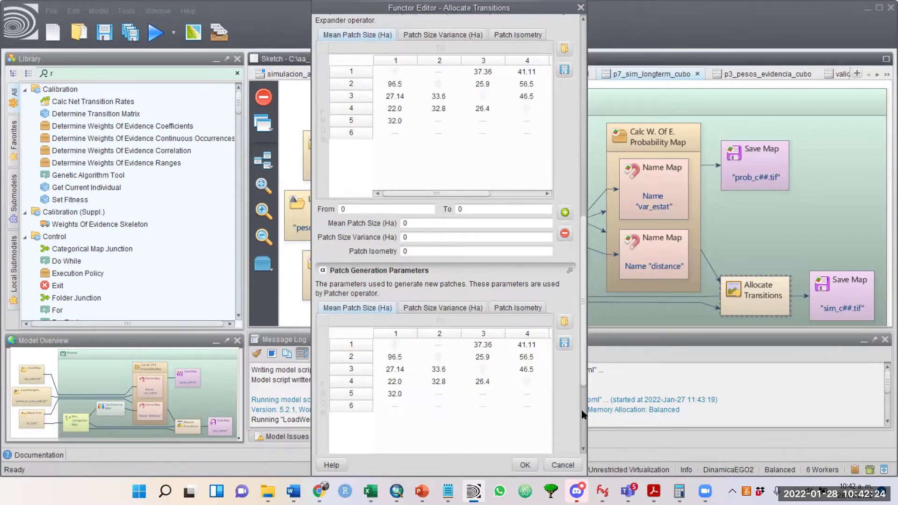
{"action": "left_click", "coordinate": [563, 465]}
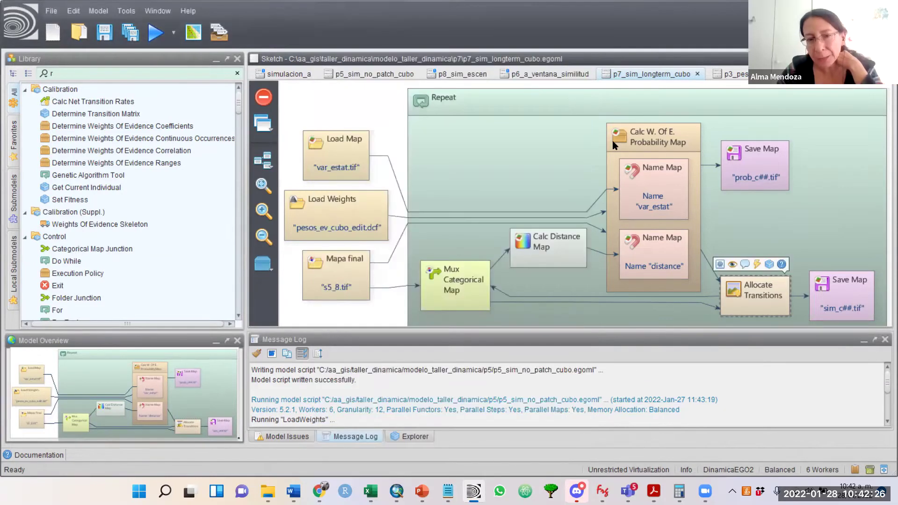
Step: Save and close the p6_a_ventana_similitud model, and close the validacion_2 model
{"action": "left_click", "coordinate": [567, 75]}
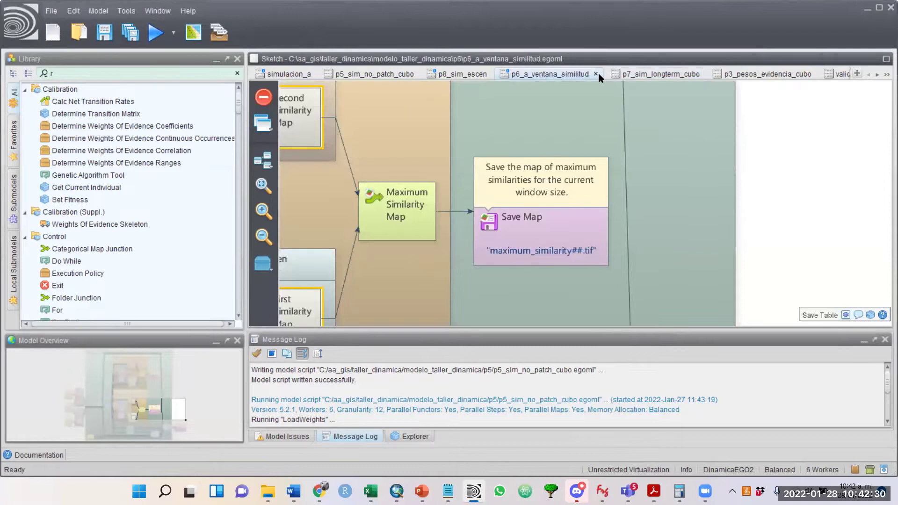
{"action": "left_click", "coordinate": [596, 74]}
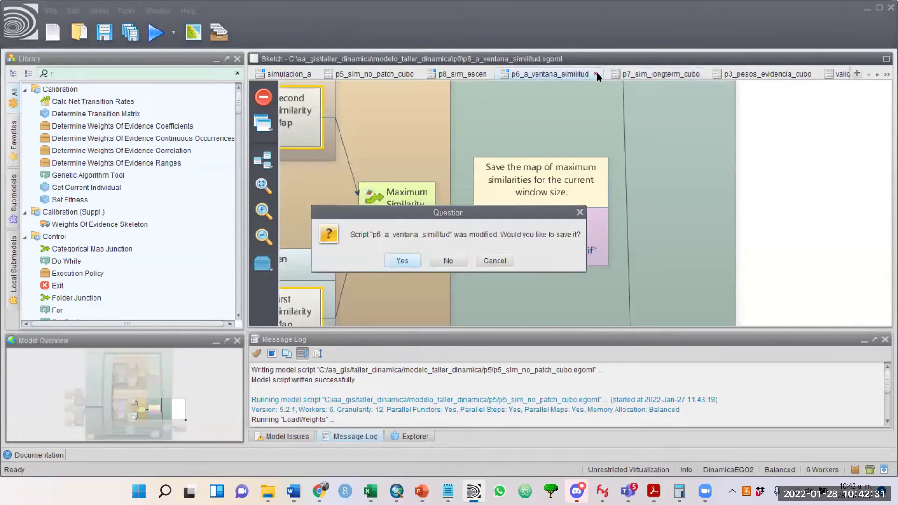
{"action": "left_click", "coordinate": [401, 261]}
{"action": "left_click", "coordinate": [754, 76]}
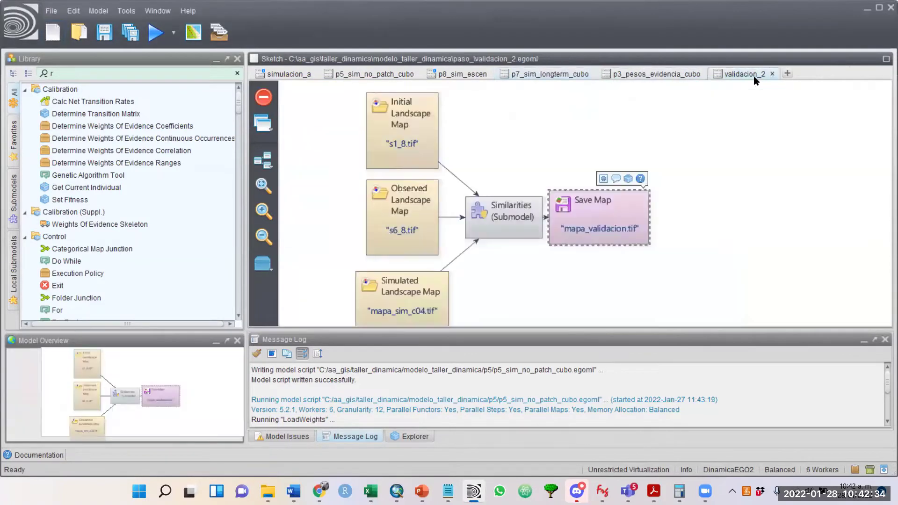
{"action": "left_click", "coordinate": [772, 74]}
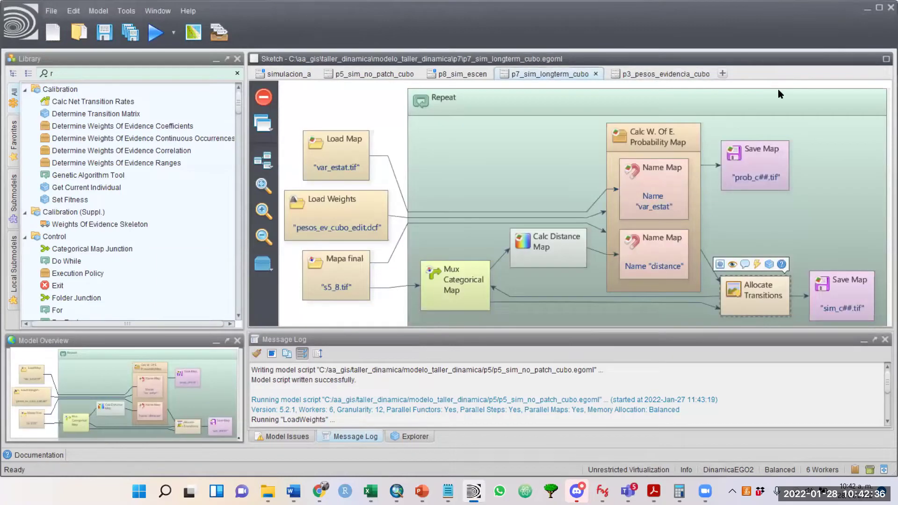
Step: Create a blank model and browse for a model to open in the Models folder of Documentos > Dinamica EGO 5
{"action": "left_click", "coordinate": [723, 74]}
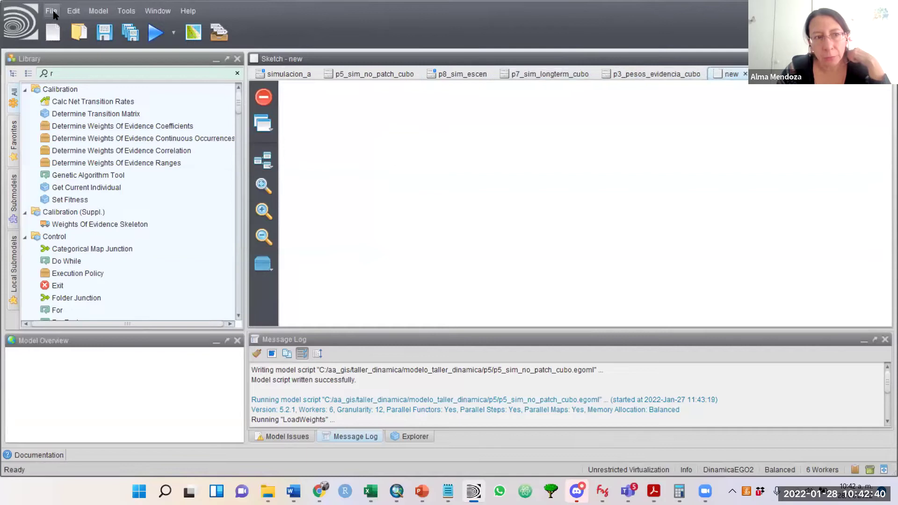
{"action": "left_click", "coordinate": [50, 12]}
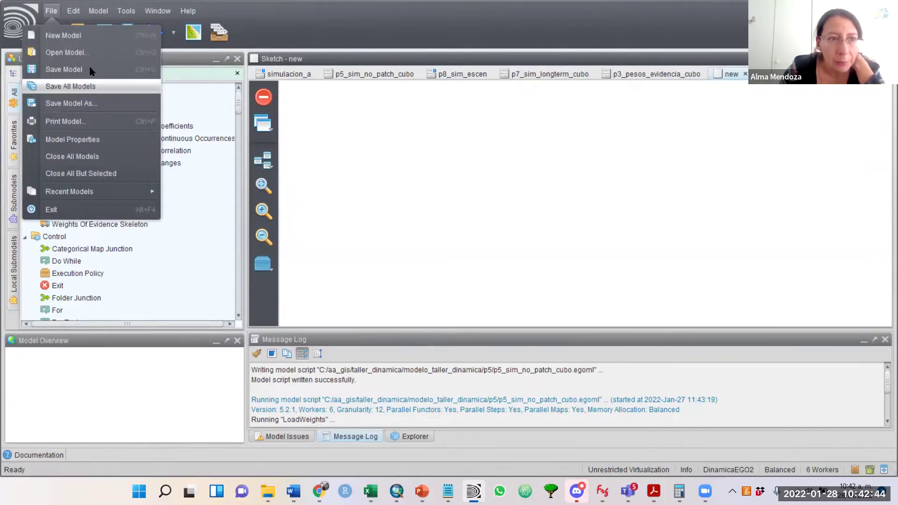
{"action": "left_click", "coordinate": [84, 52]}
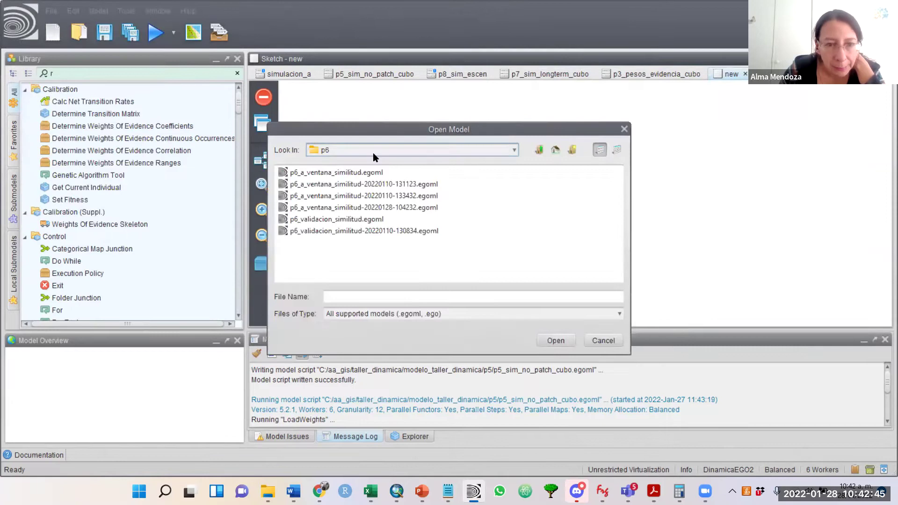
{"action": "left_click", "coordinate": [509, 145]}
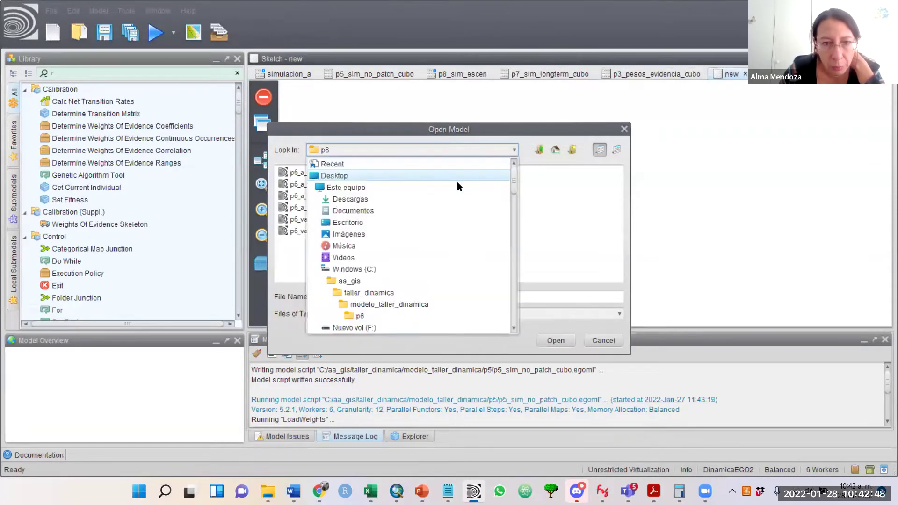
{"action": "left_click", "coordinate": [414, 210]}
{"action": "double_click", "coordinate": [332, 241]}
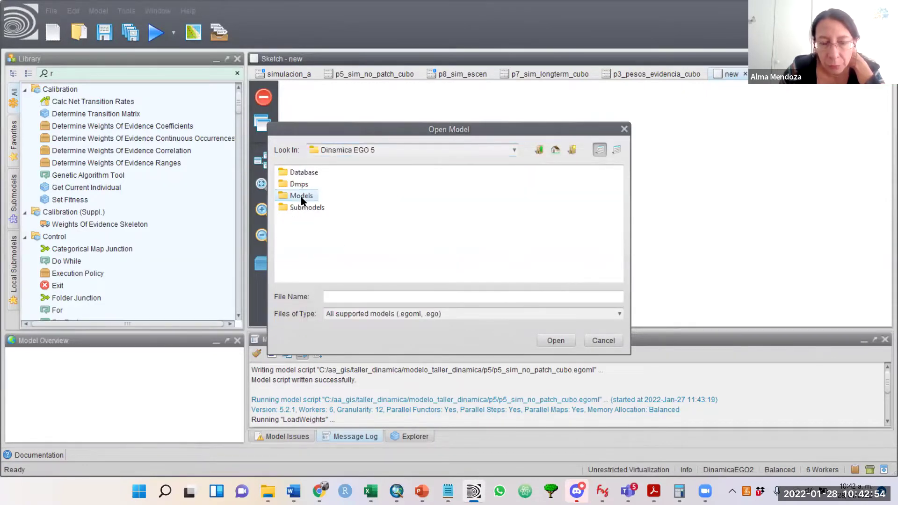
{"action": "double_click", "coordinate": [302, 196]}
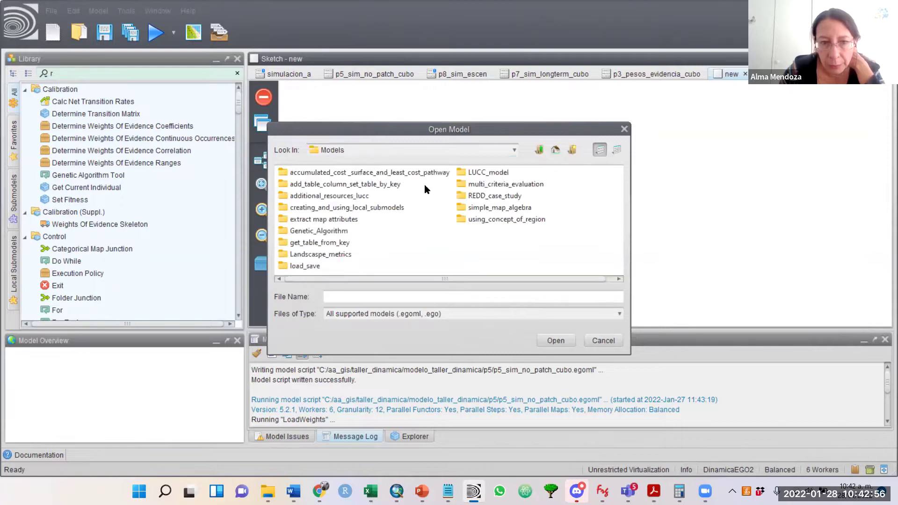
Step: Look inside the REDD_case_study and using_concept_of_region example folders, returning to the Models folder
{"action": "double_click", "coordinate": [495, 196]}
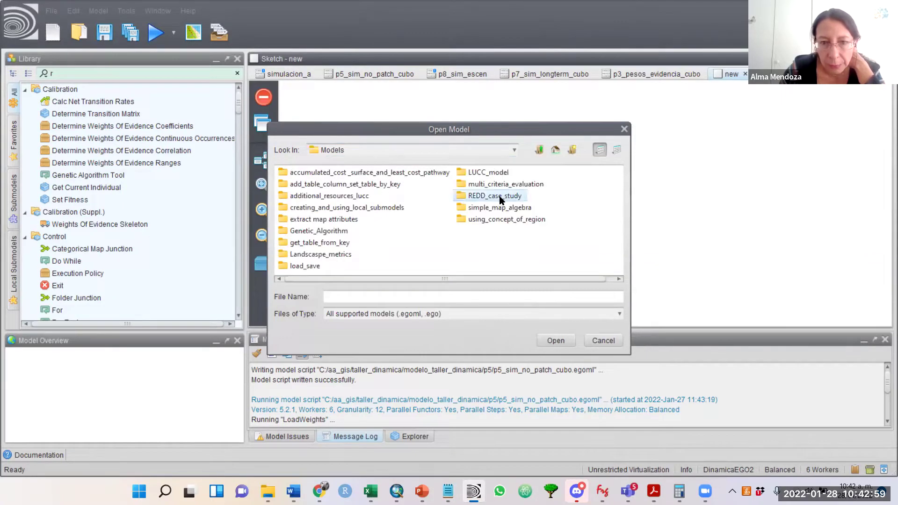
{"action": "left_click", "coordinate": [539, 150]}
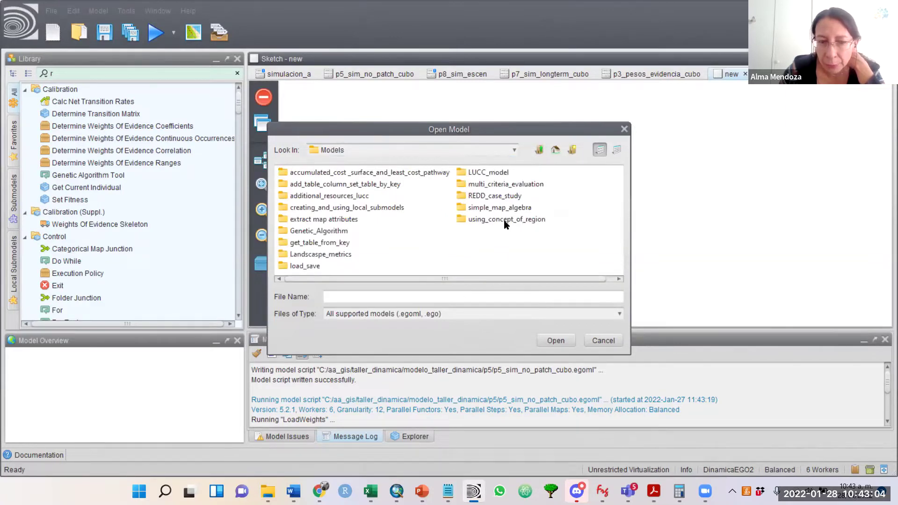
{"action": "double_click", "coordinate": [505, 219]}
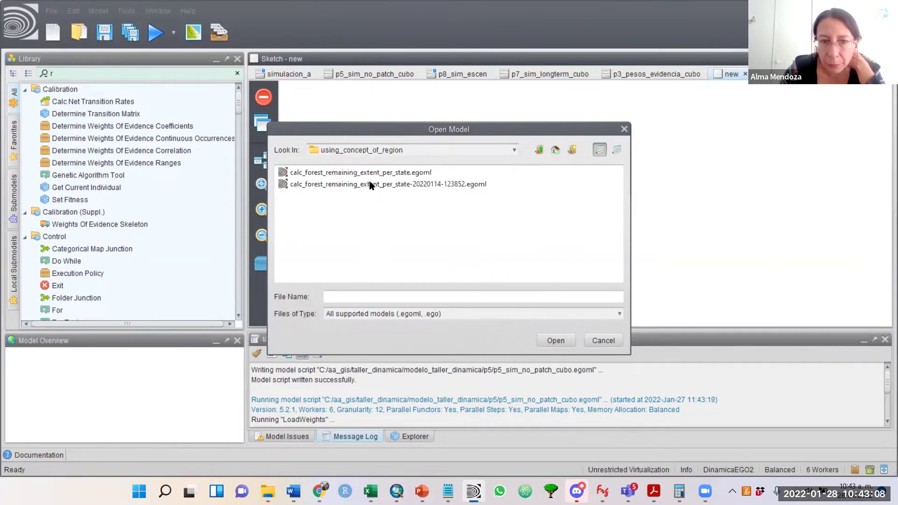
{"action": "left_click", "coordinate": [538, 149]}
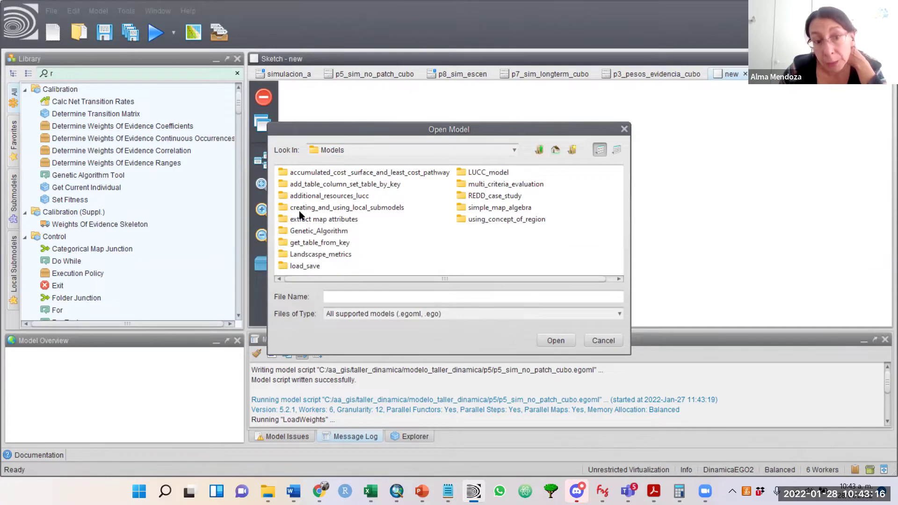
Step: Look through the Landscaspe_metrics and Submodels folders of Dinamica EGO 5, and leave the file browser without opening a model
{"action": "left_click", "coordinate": [338, 255]}
{"action": "double_click", "coordinate": [338, 255]}
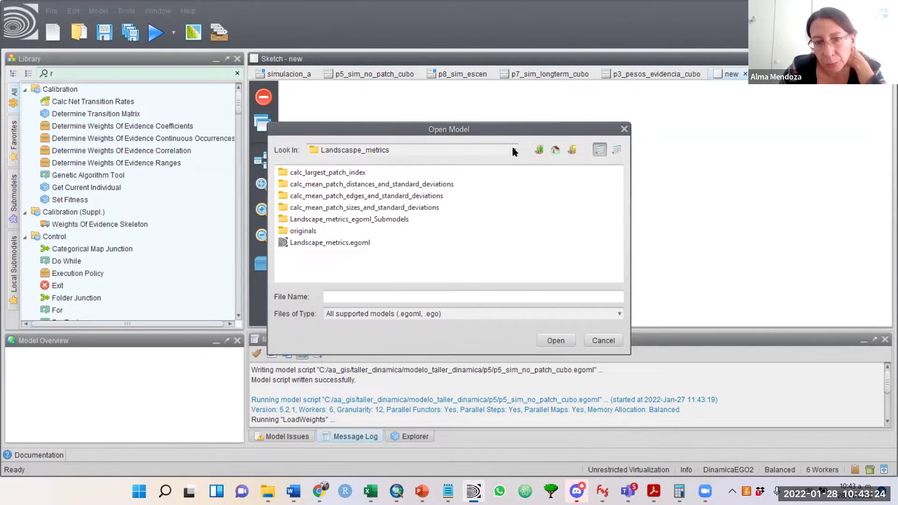
{"action": "left_click", "coordinate": [539, 150]}
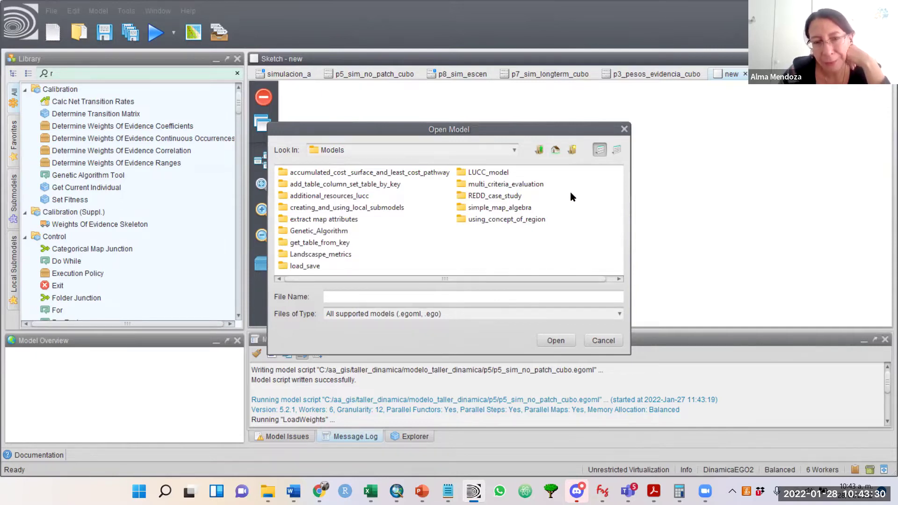
{"action": "left_click", "coordinate": [539, 150]}
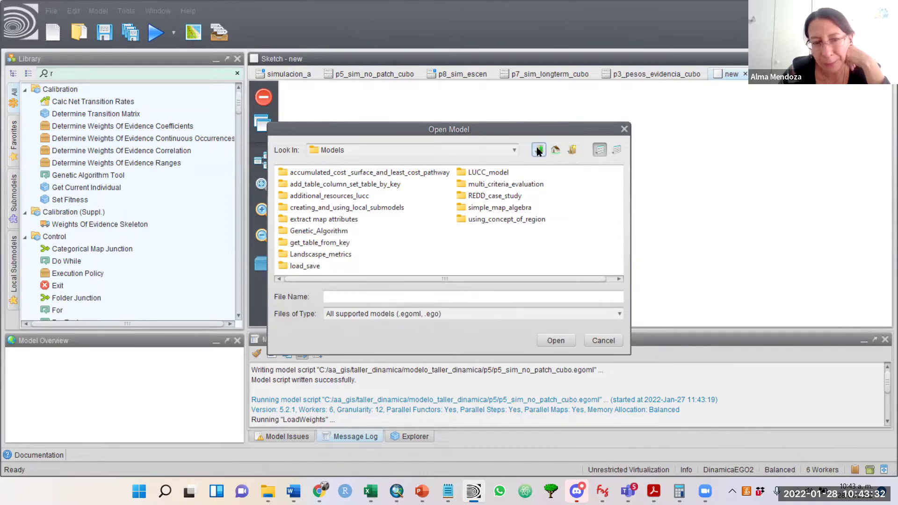
{"action": "double_click", "coordinate": [315, 206]}
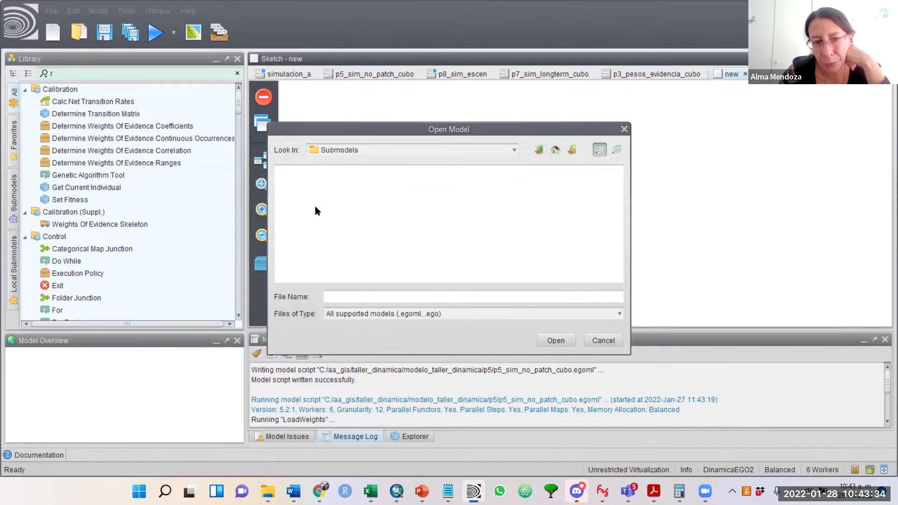
{"action": "left_click", "coordinate": [539, 150]}
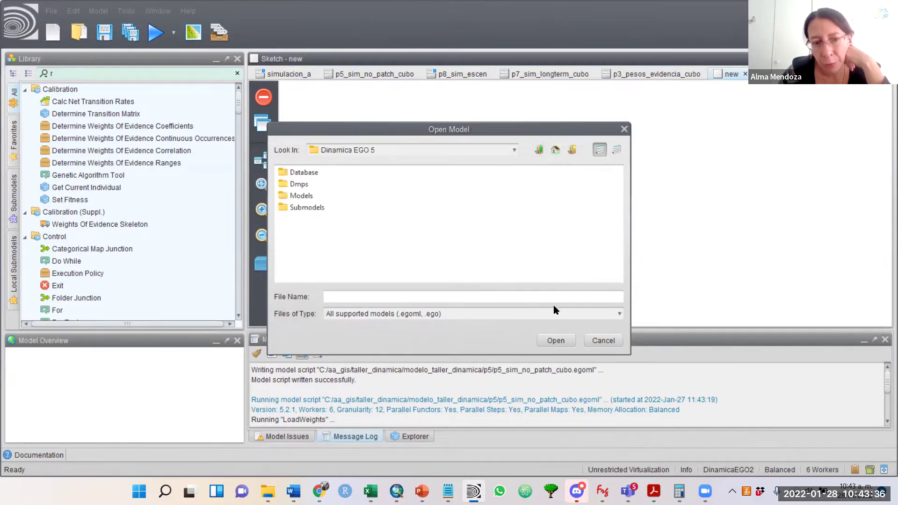
{"action": "left_click", "coordinate": [603, 340]}
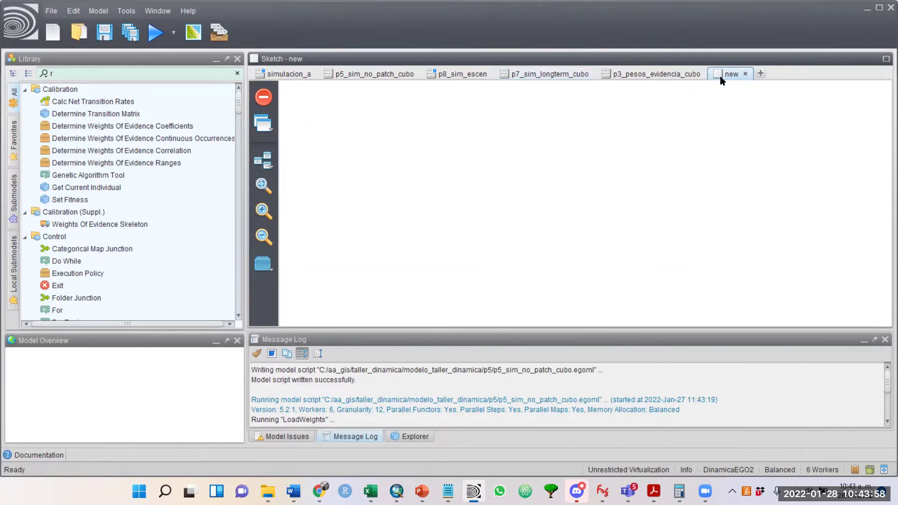
Step: Browse the Dinamica EGO 4 folder in Documentos for models to open, down to the simulate_deforestation_using_multiple_transition_matrix folder
{"action": "left_click", "coordinate": [51, 10]}
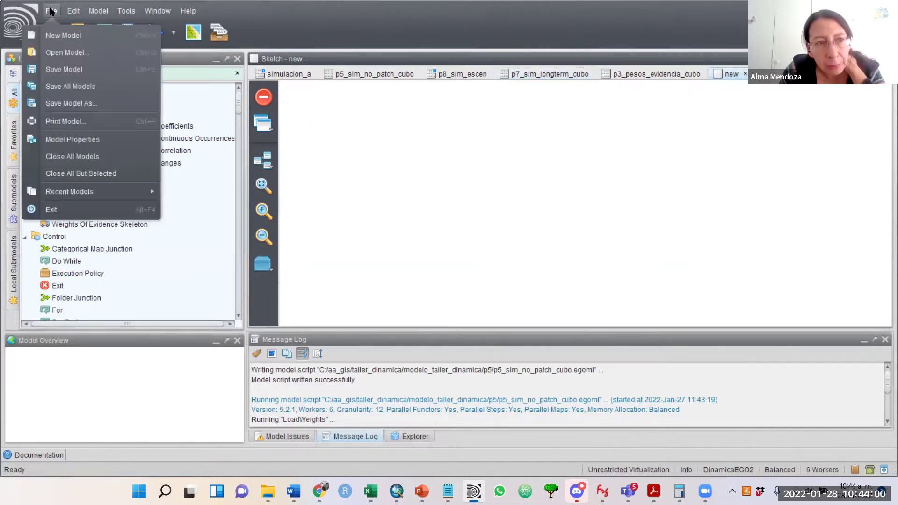
{"action": "left_click", "coordinate": [53, 52]}
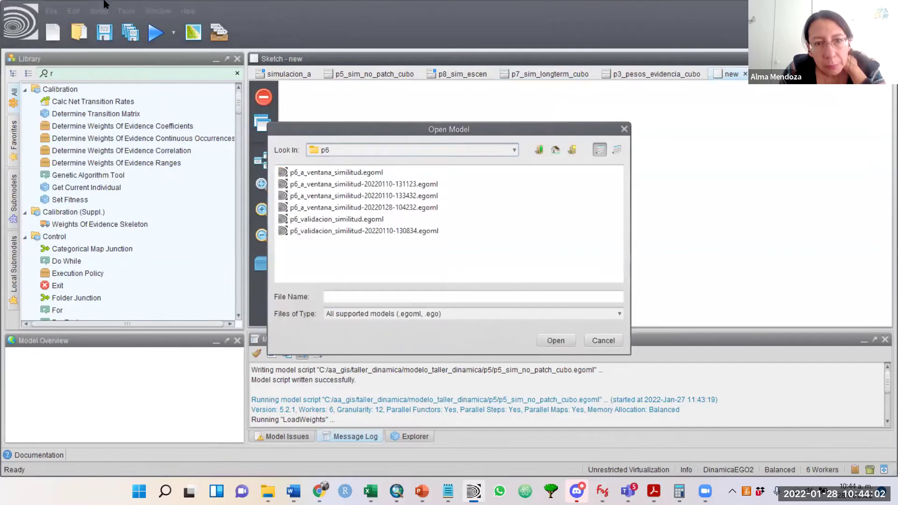
{"action": "left_click", "coordinate": [515, 150]}
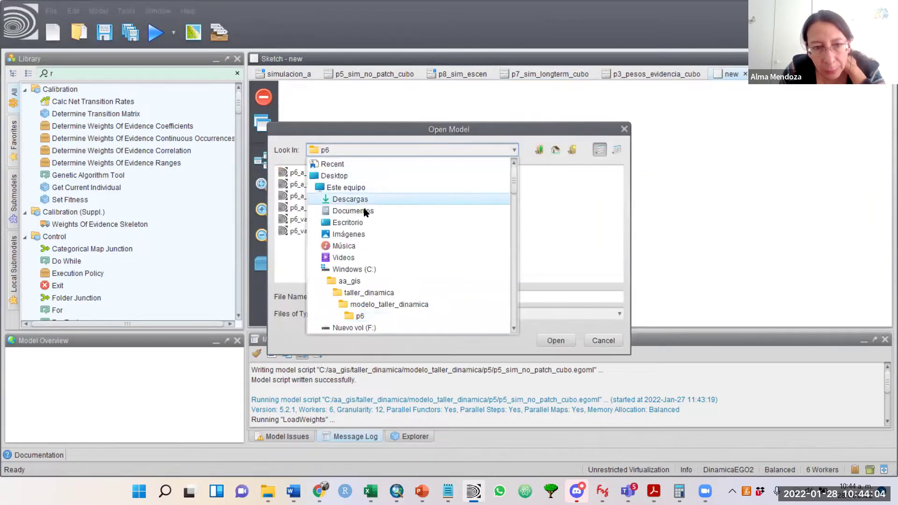
{"action": "left_click", "coordinate": [357, 210]}
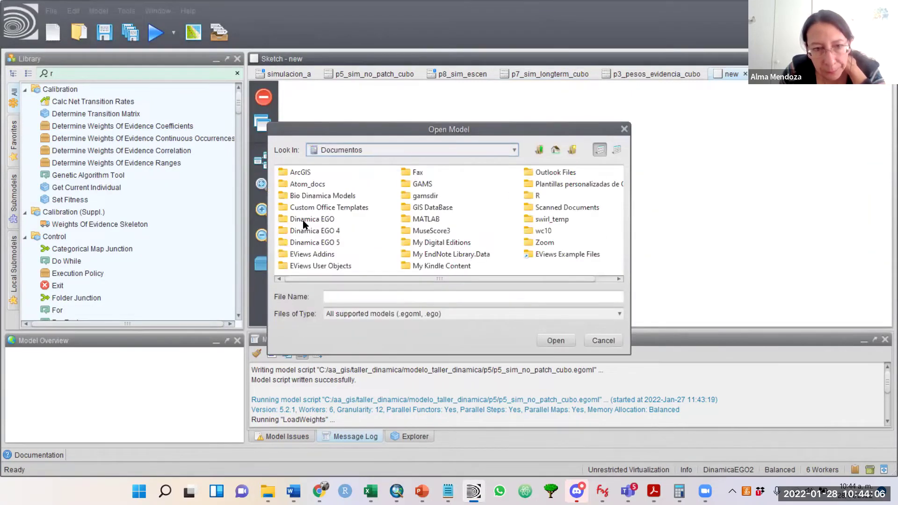
{"action": "double_click", "coordinate": [316, 231]}
{"action": "double_click", "coordinate": [308, 173]}
{"action": "double_click", "coordinate": [305, 173]}
{"action": "double_click", "coordinate": [305, 173]}
{"action": "double_click", "coordinate": [304, 173]}
{"action": "double_click", "coordinate": [304, 173]}
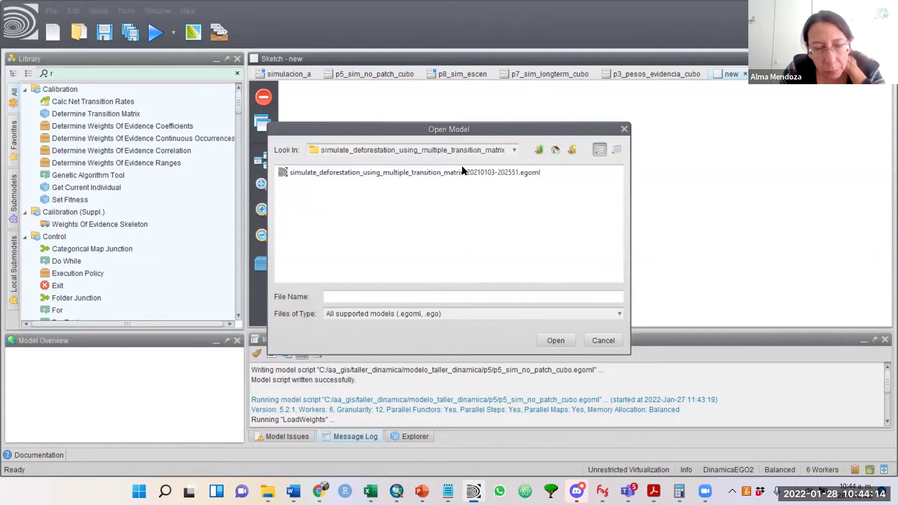
Step: Go back up the folder levels to Documentos in the model file browser
{"action": "left_click", "coordinate": [540, 151]}
{"action": "left_click", "coordinate": [540, 150]}
{"action": "left_click", "coordinate": [540, 152]}
{"action": "left_click", "coordinate": [540, 152]}
{"action": "left_click", "coordinate": [541, 150]}
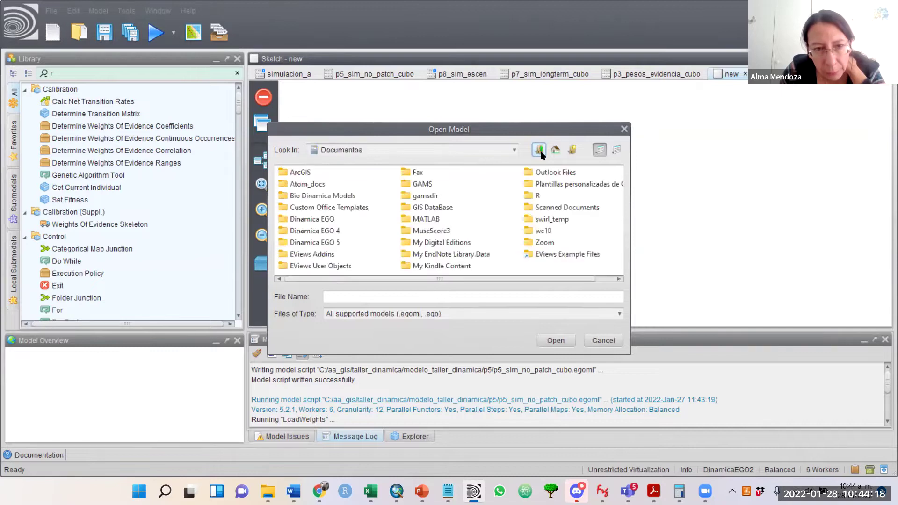
Step: Browse the Dinamica EGO folder down to 7_validate_using_multiple_windows_constant_decay_function, and go back up to Documentos
{"action": "double_click", "coordinate": [328, 222]}
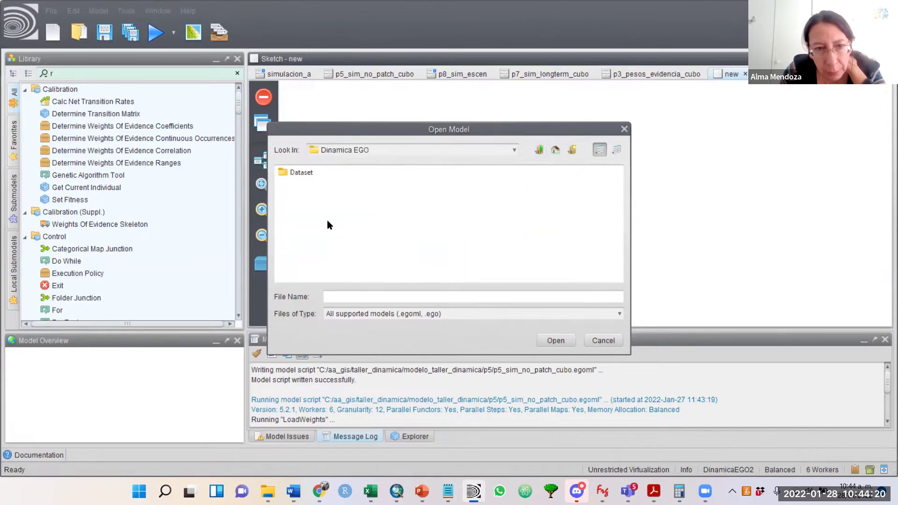
{"action": "double_click", "coordinate": [302, 173]}
{"action": "double_click", "coordinate": [305, 173]}
{"action": "double_click", "coordinate": [305, 173]}
{"action": "left_click", "coordinate": [304, 173]}
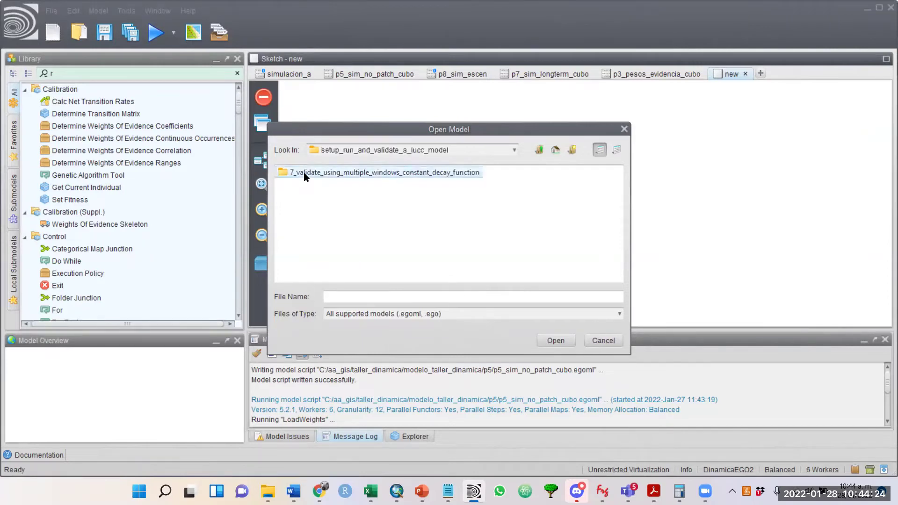
{"action": "double_click", "coordinate": [304, 173]}
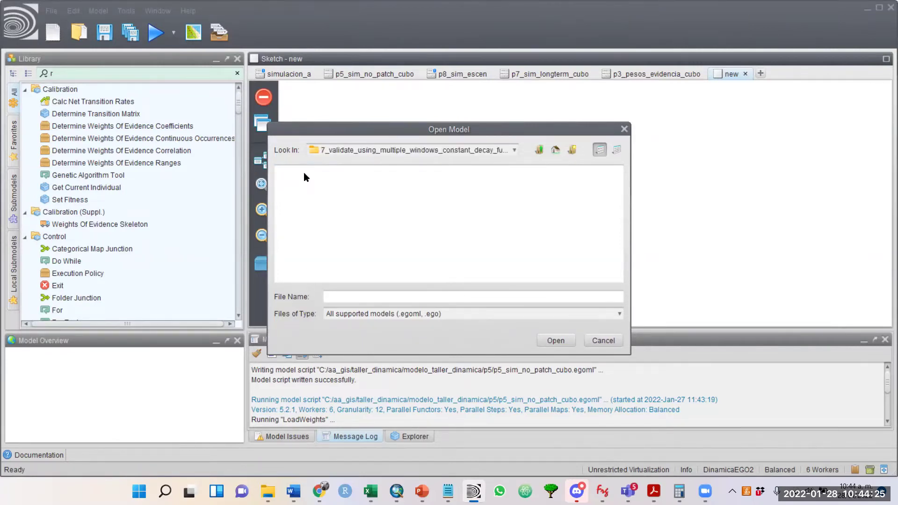
{"action": "left_click", "coordinate": [539, 149]}
{"action": "left_click", "coordinate": [539, 149]}
{"action": "left_click", "coordinate": [539, 149]}
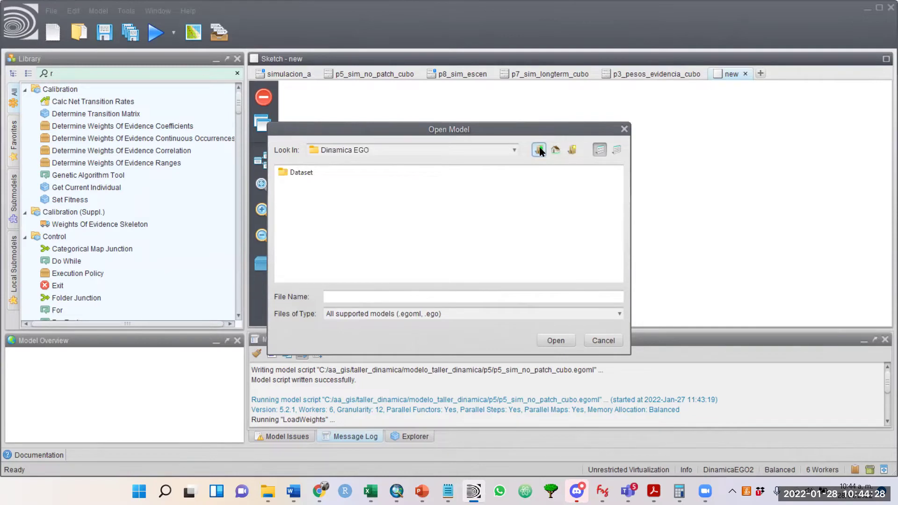
{"action": "left_click", "coordinate": [539, 150]}
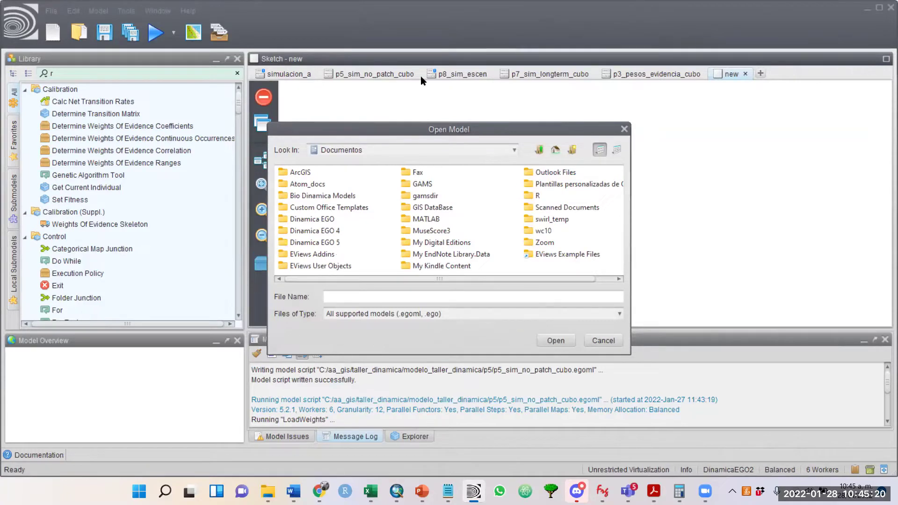
Step: Show the example folders in the Models folder of Dinamica EGO 5, and leave the file browser without opening a model
{"action": "double_click", "coordinate": [320, 243]}
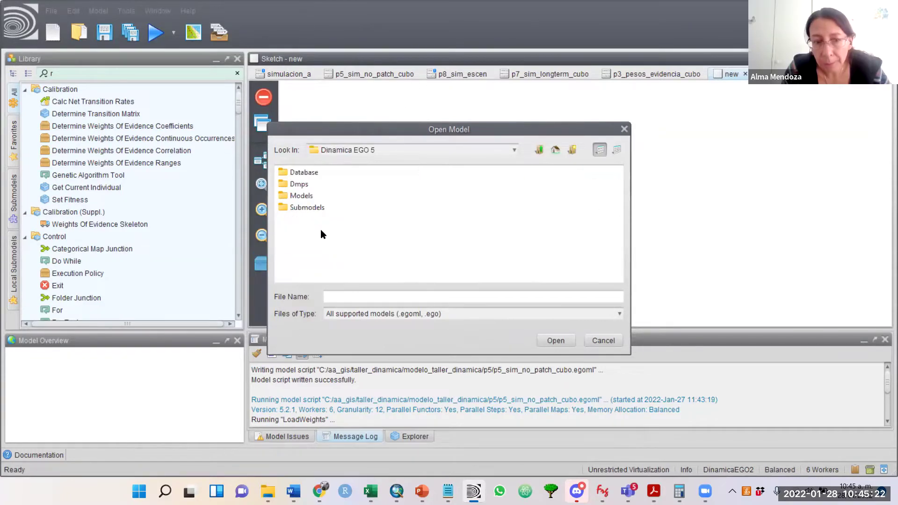
{"action": "double_click", "coordinate": [301, 196]}
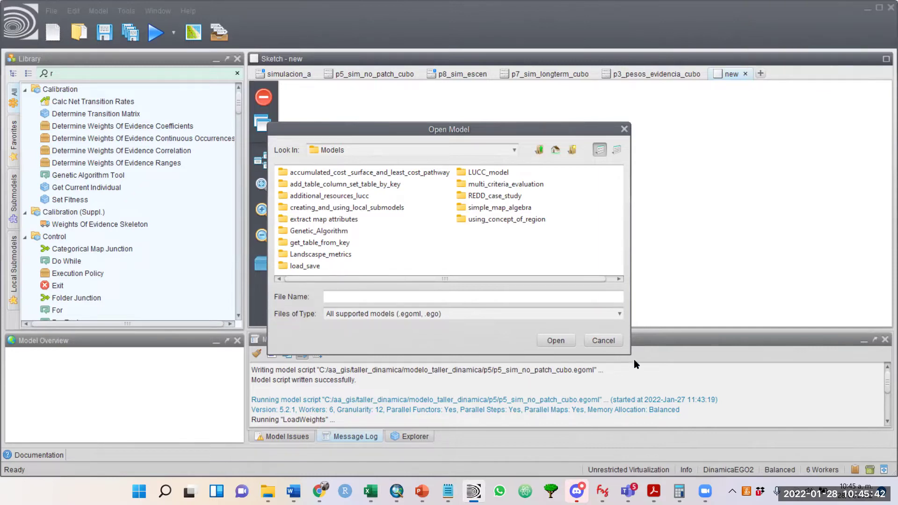
{"action": "left_click", "coordinate": [603, 341]}
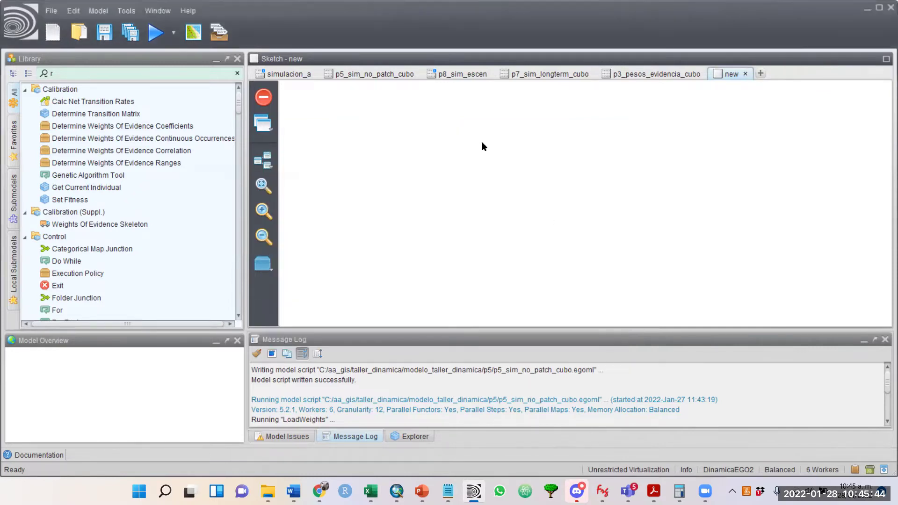
Step: Compare the Allocate Transitions functor in p7_sim_longterm_cubo with the Patcher setup in p5_sim_no_patch_cubo, returning to p7_sim_longterm_cubo
{"action": "left_click", "coordinate": [542, 75]}
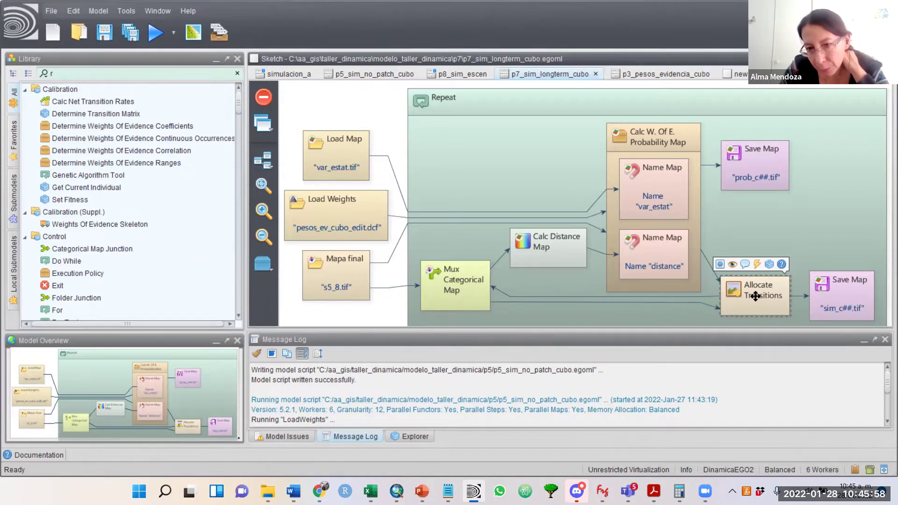
{"action": "mouse_move", "coordinate": [765, 295]}
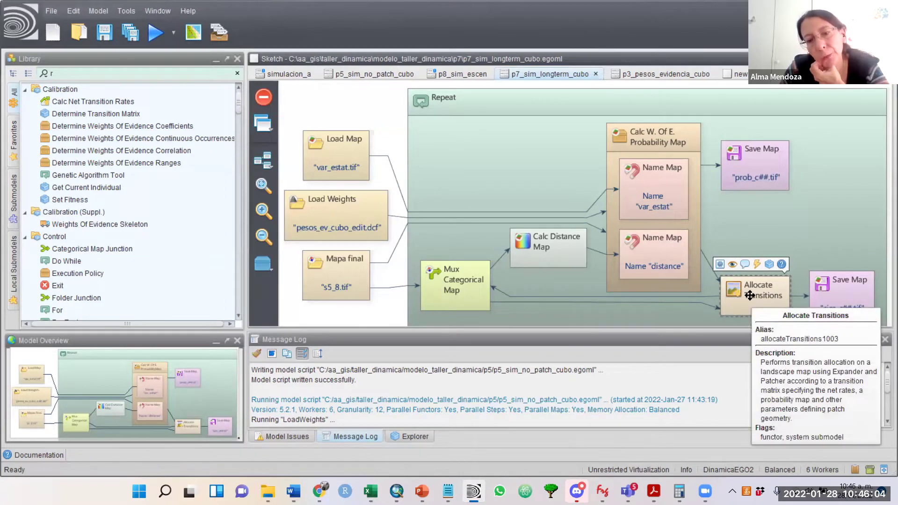
{"action": "mouse_move", "coordinate": [824, 303]}
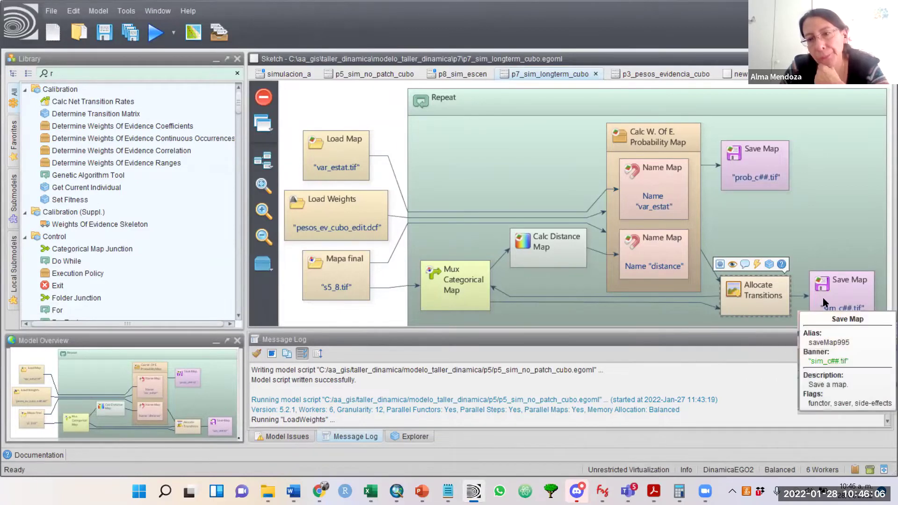
{"action": "mouse_move", "coordinate": [775, 255]}
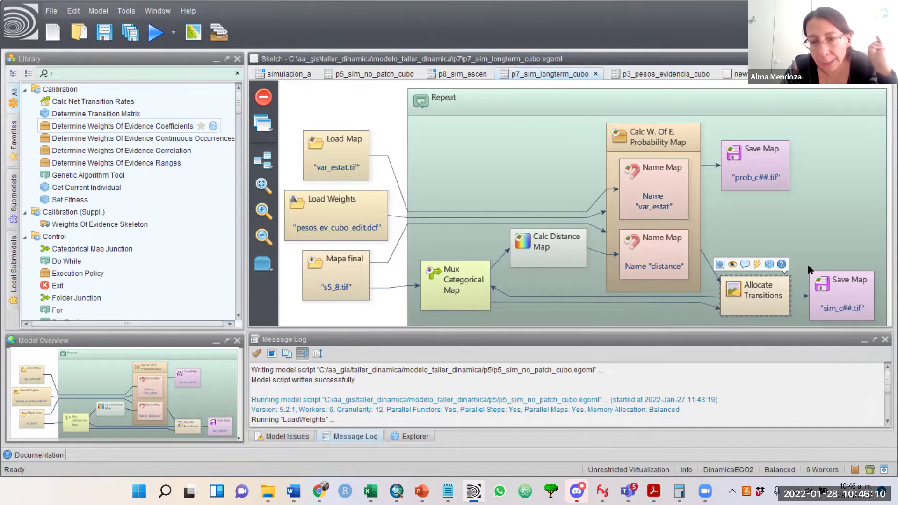
{"action": "mouse_move", "coordinate": [730, 285]}
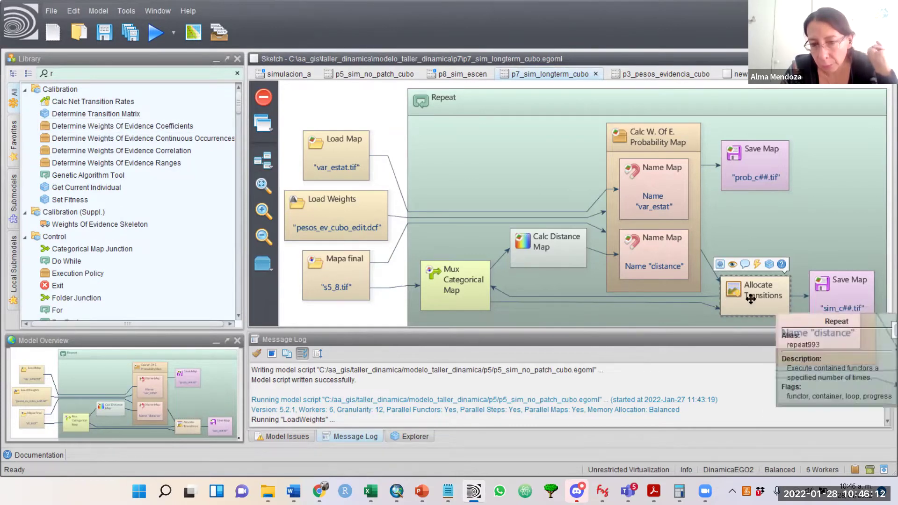
{"action": "left_click", "coordinate": [298, 71]}
{"action": "left_click", "coordinate": [400, 72]}
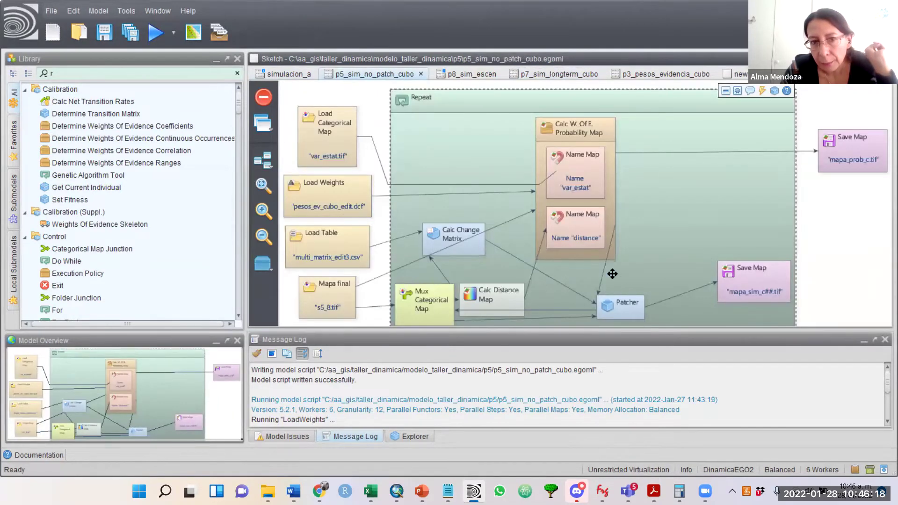
{"action": "left_click", "coordinate": [547, 79]}
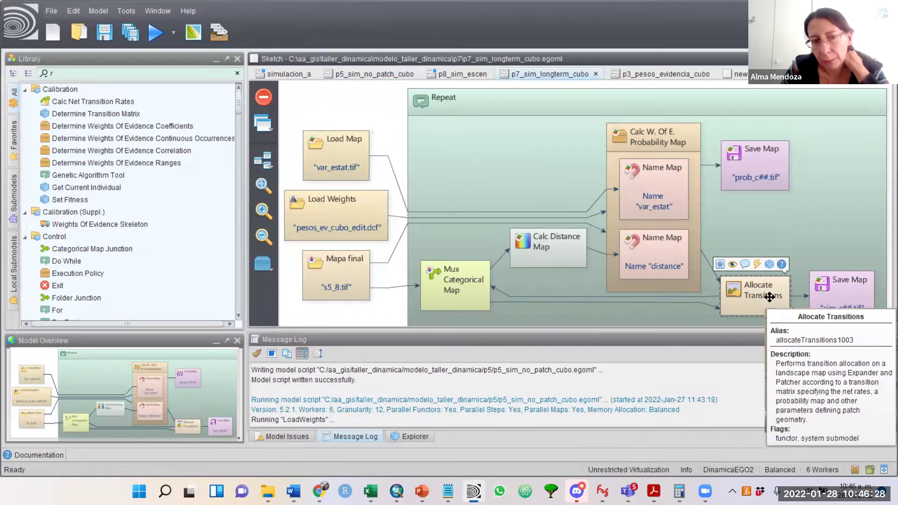
Step: Close the simulacion_a model without saving its changes
{"action": "left_click", "coordinate": [286, 74]}
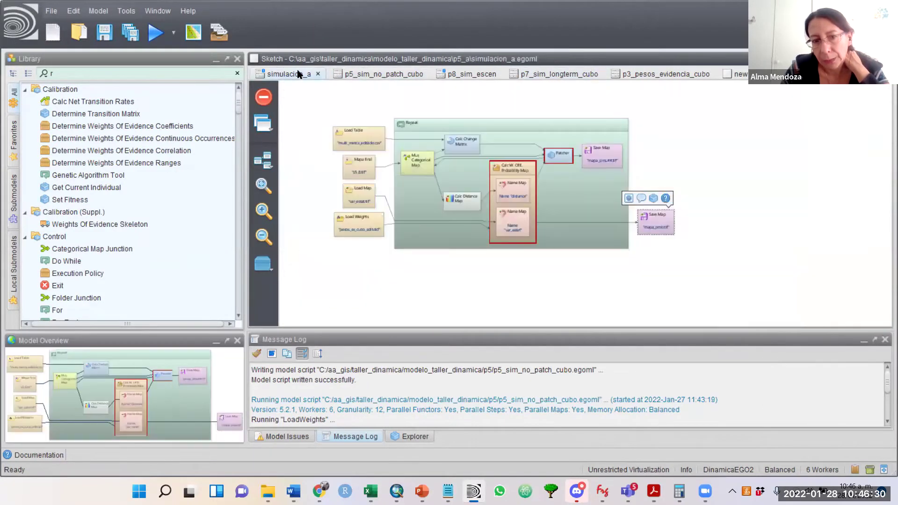
{"action": "left_click", "coordinate": [317, 74]}
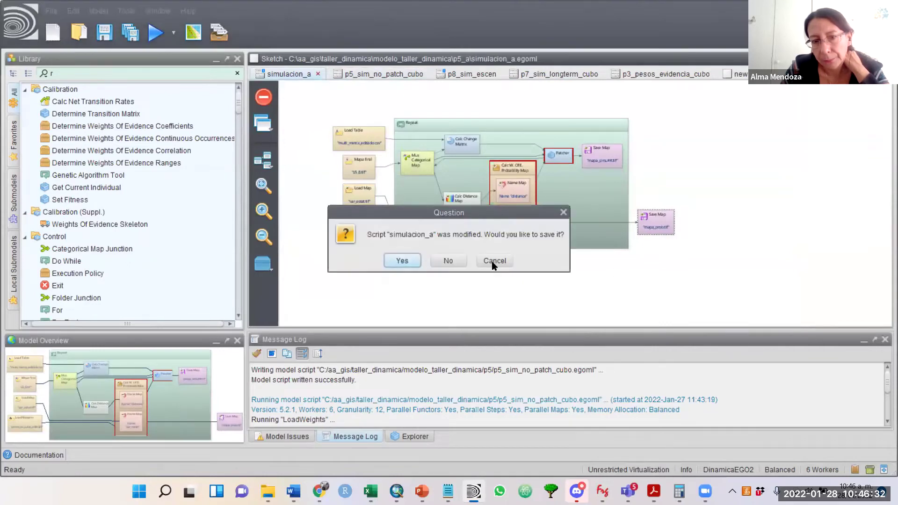
{"action": "left_click", "coordinate": [450, 261]}
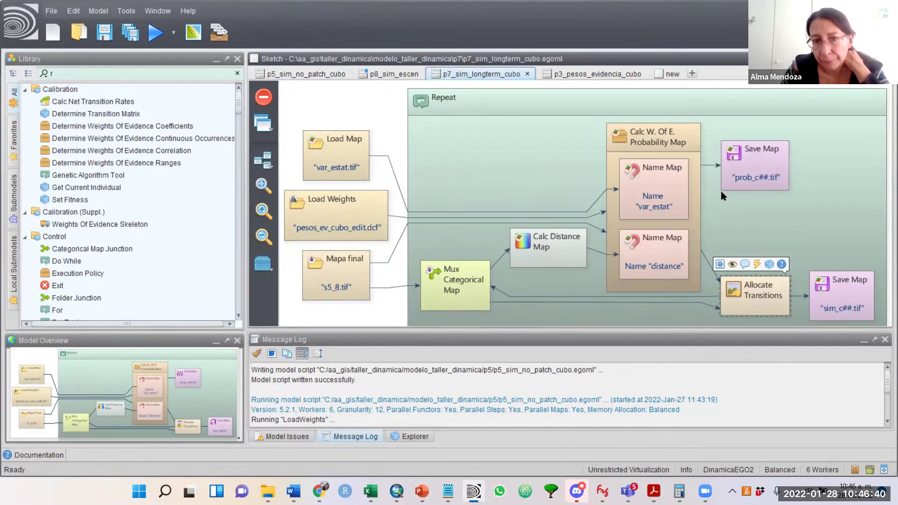
Step: Look at the transition matrix in the Allocate Transitions editor of p7_sim_longterm_cubo, and close the editor without changes
{"action": "mouse_move", "coordinate": [732, 296]}
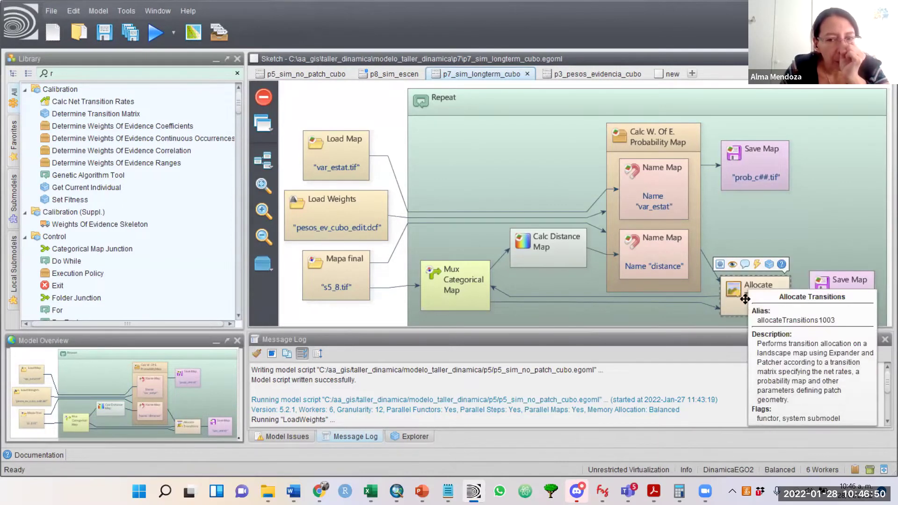
{"action": "mouse_move", "coordinate": [681, 205]}
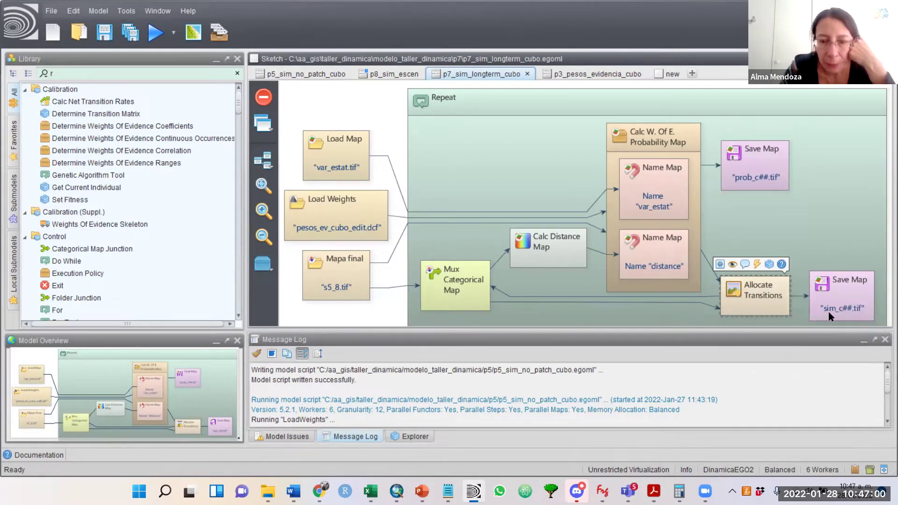
{"action": "double_click", "coordinate": [748, 290]}
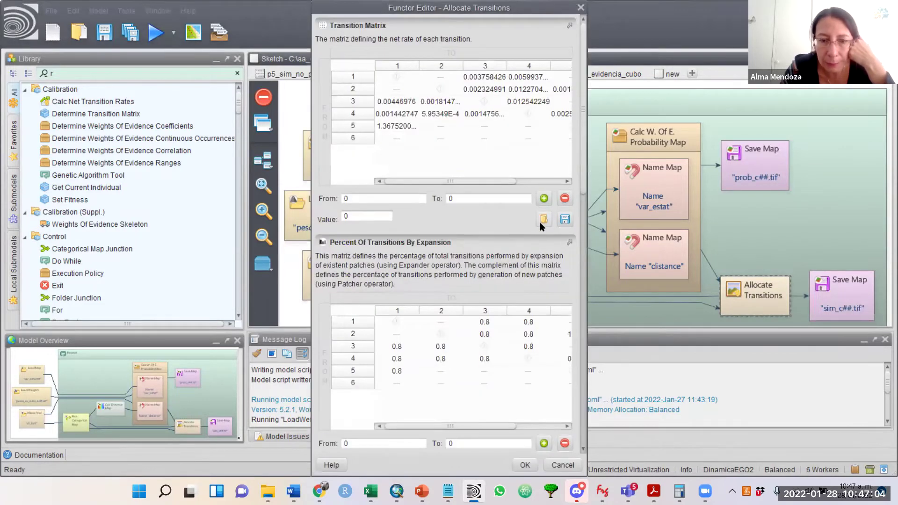
{"action": "left_click", "coordinate": [564, 465]}
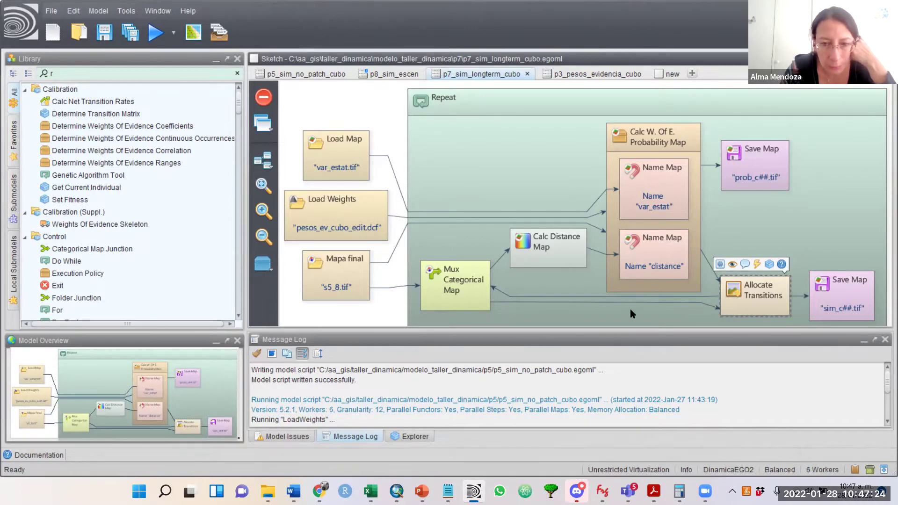
Step: Show the p1 matrix files available for import into Allocate Transitions, cancel the import, and view the transition matrix's remaining columns without changes
{"action": "double_click", "coordinate": [754, 295]}
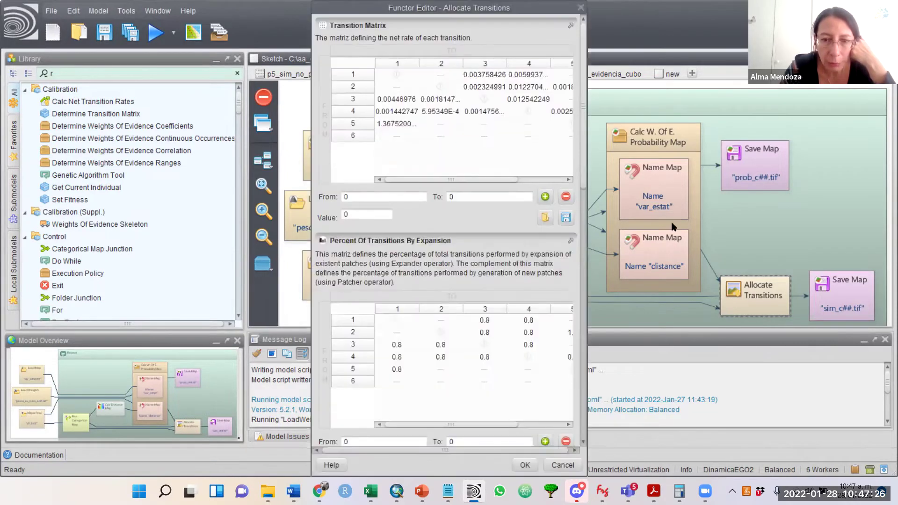
{"action": "left_click", "coordinate": [543, 220]}
{"action": "left_click", "coordinate": [616, 343]}
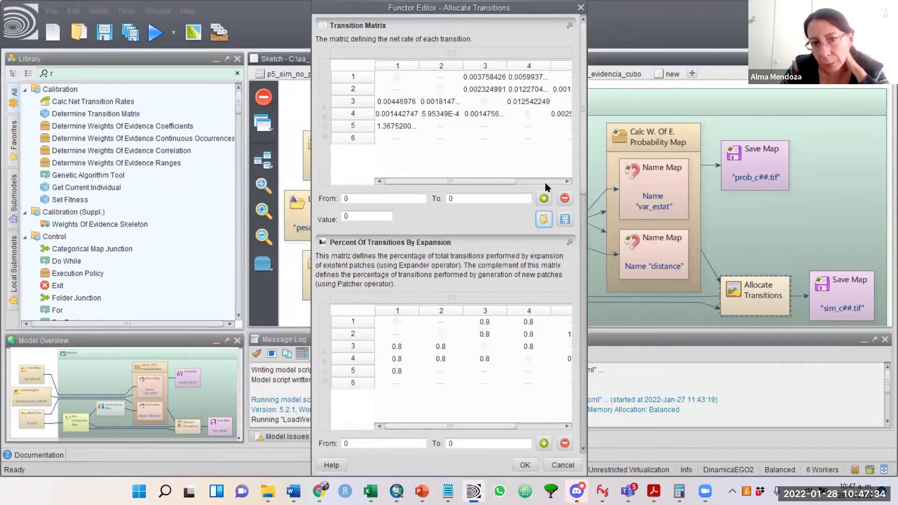
{"action": "left_click", "coordinate": [543, 222]}
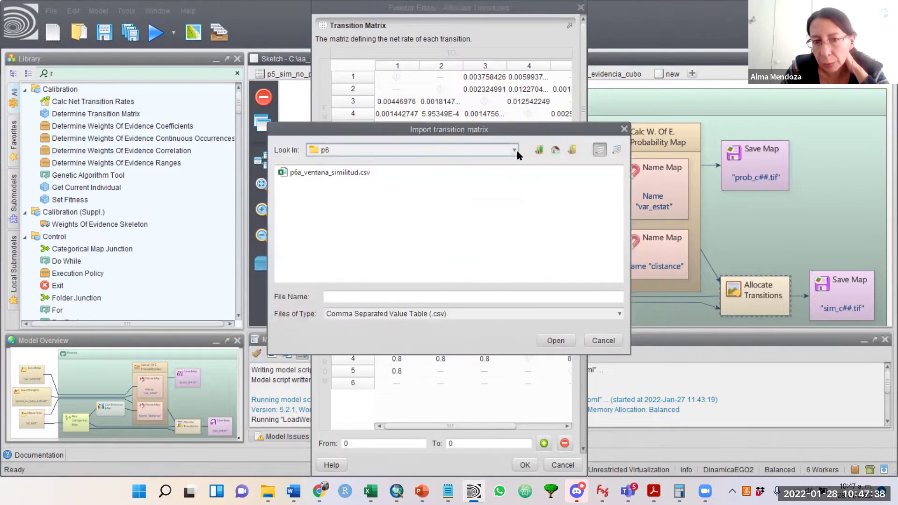
{"action": "left_click", "coordinate": [539, 149]}
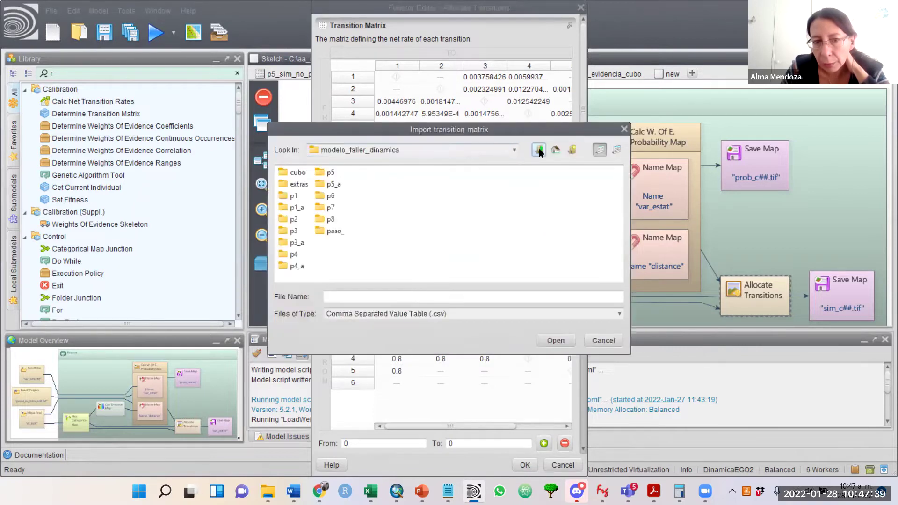
{"action": "double_click", "coordinate": [294, 195]}
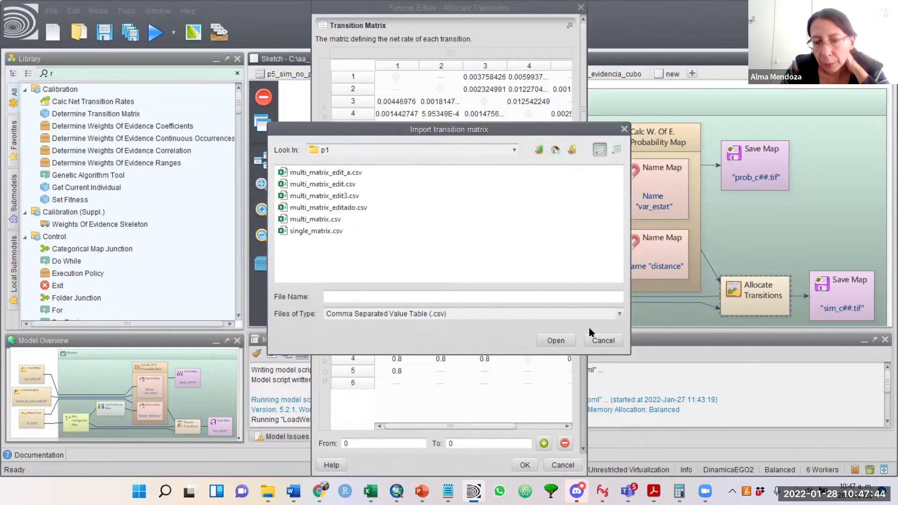
{"action": "left_click", "coordinate": [603, 340]}
{"action": "left_click_drag", "start_coordinate": [501, 180], "coordinate": [578, 187]}
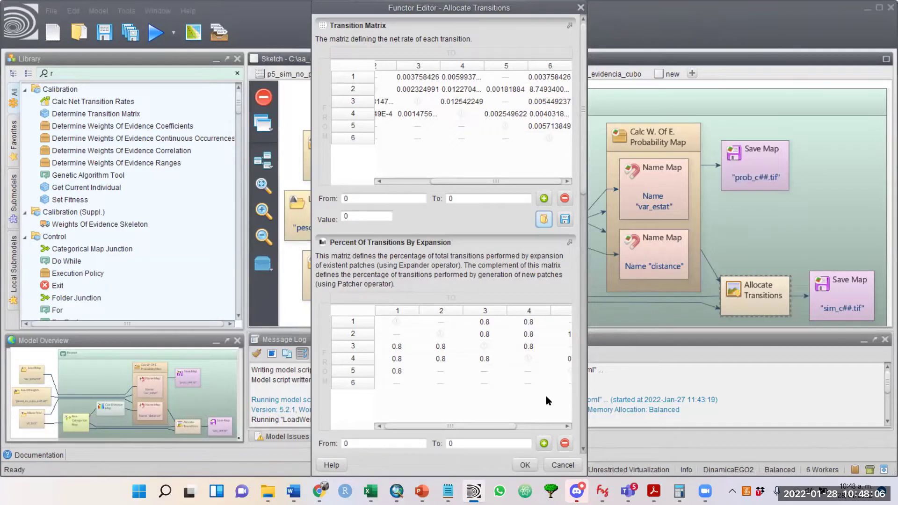
{"action": "left_click", "coordinate": [566, 466]}
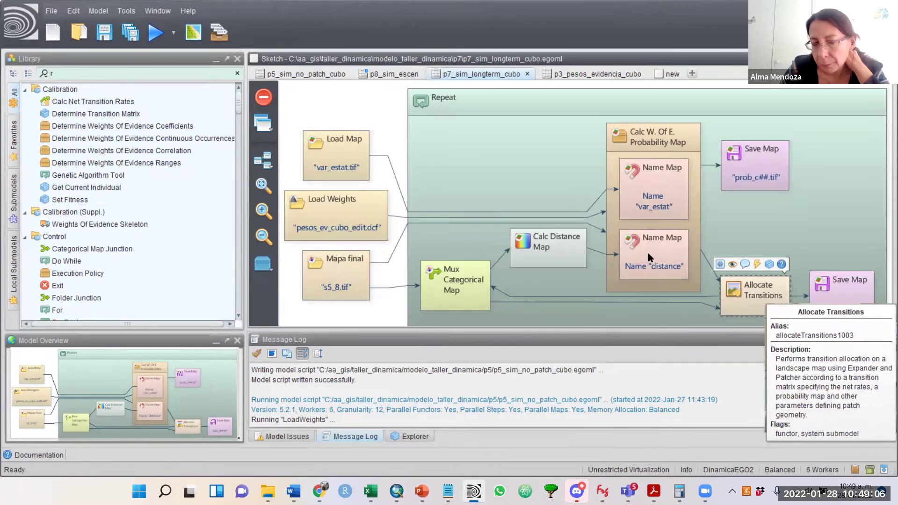
Step: Check the number of iterations of the Repeat container, and close its editor without changes
{"action": "double_click", "coordinate": [481, 137]}
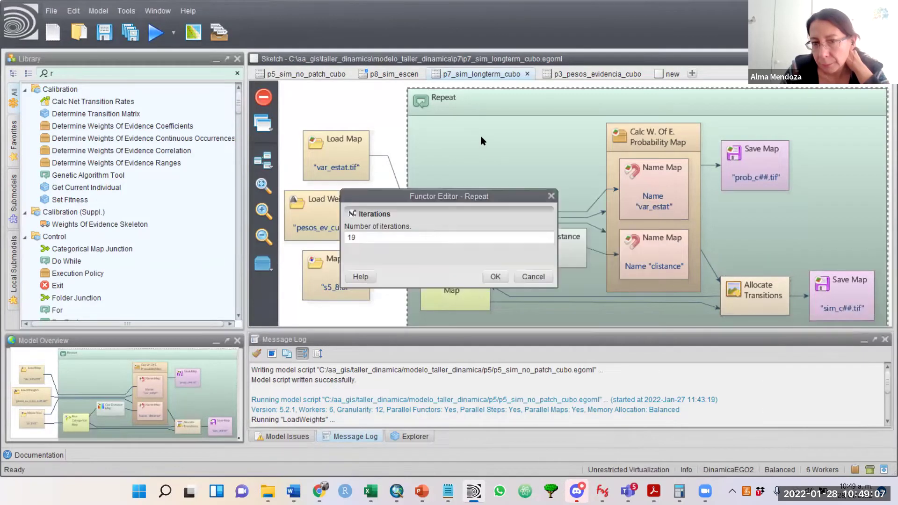
{"action": "left_click", "coordinate": [545, 278]}
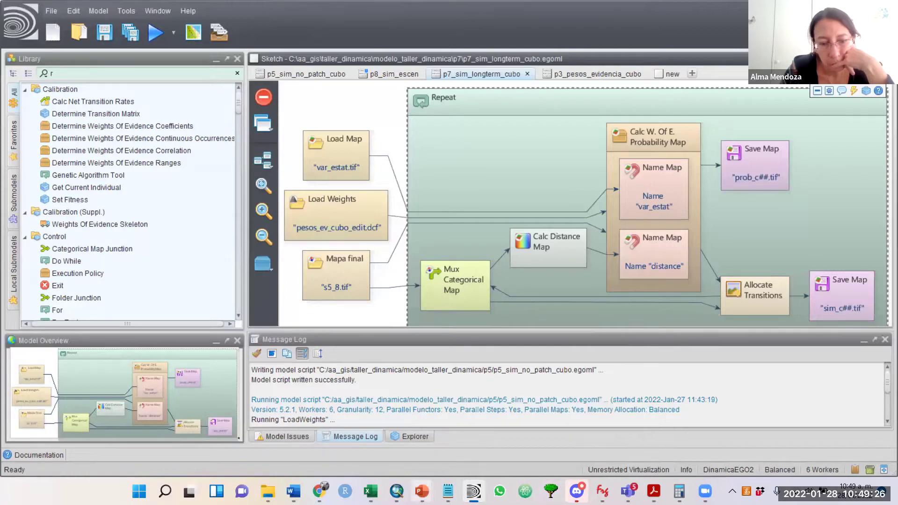
{"action": "mouse_move", "coordinate": [396, 491]}
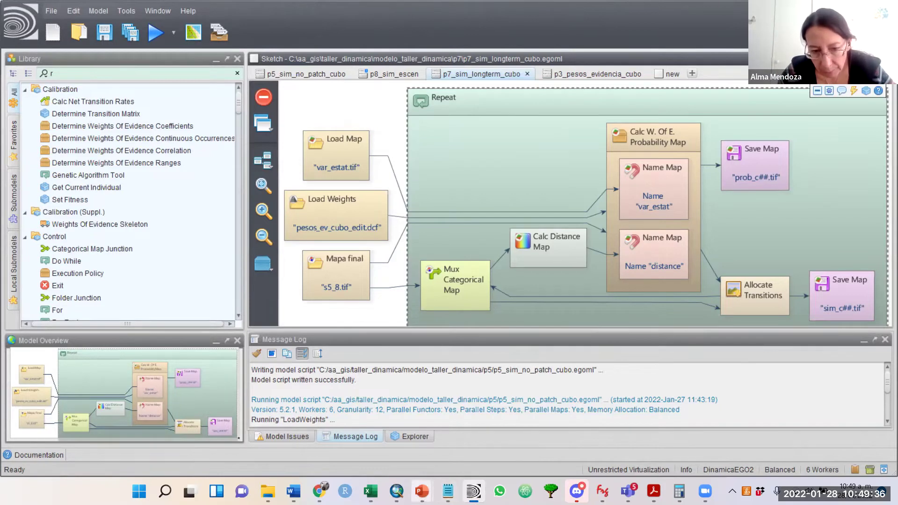
Step: Examine the Percent Of Transitions By Expansion matrix in the Allocate Transitions editor through to its last columns
{"action": "double_click", "coordinate": [787, 303]}
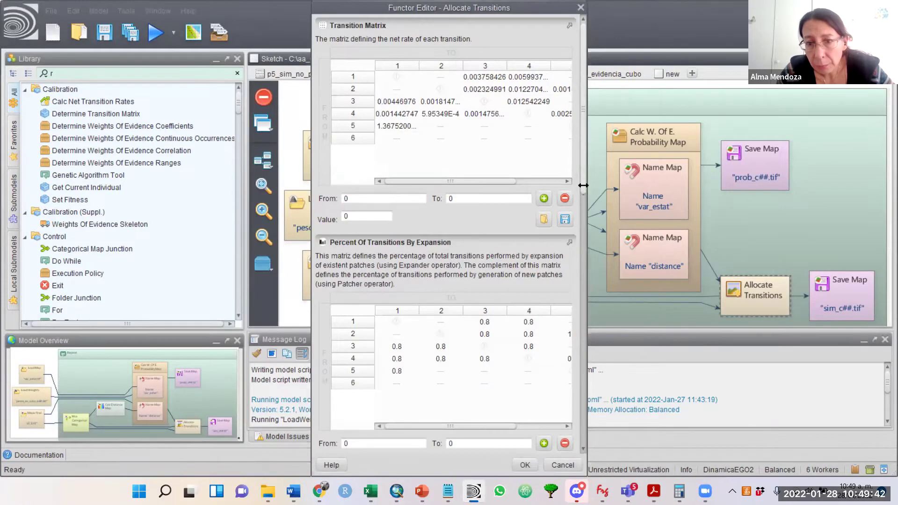
{"action": "left_click_drag", "start_coordinate": [583, 187], "coordinate": [580, 247]}
{"action": "scroll", "coordinate": [577, 256], "scroll_direction": "down", "scroll_amount": 3}
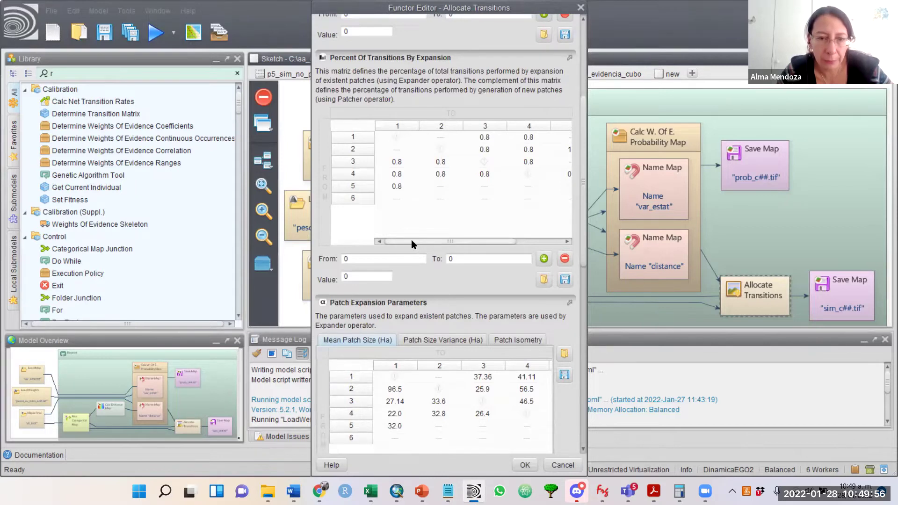
{"action": "left_click_drag", "start_coordinate": [412, 240], "coordinate": [485, 255]}
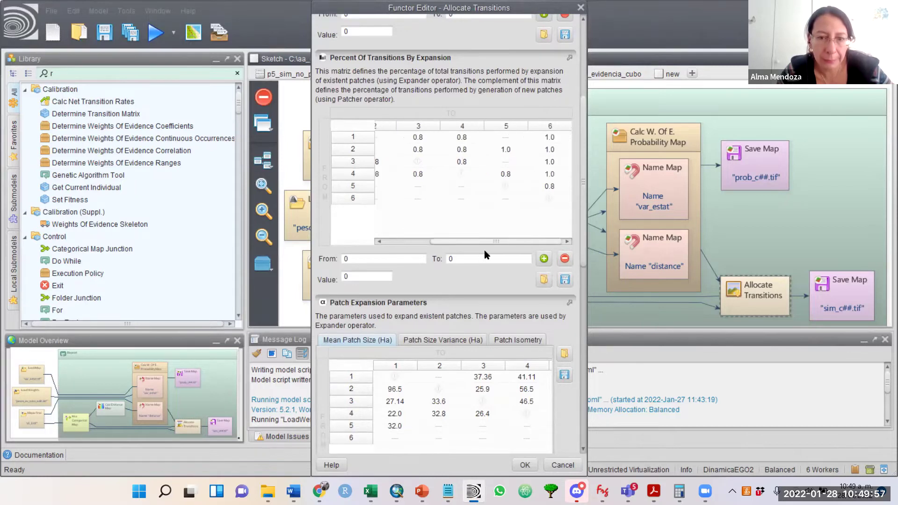
Step: Set the percent of transitions by expansion for the transition from 5 to 6 to 1.0
{"action": "double_click", "coordinate": [553, 186]}
{"action": "type", "text": "1.0"}
{"action": "left_click", "coordinate": [354, 276]}
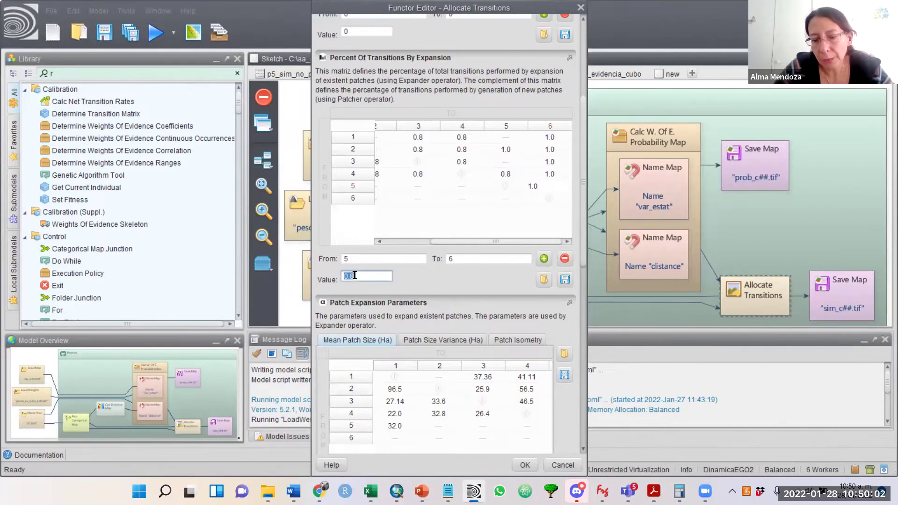
{"action": "left_click", "coordinate": [544, 258]}
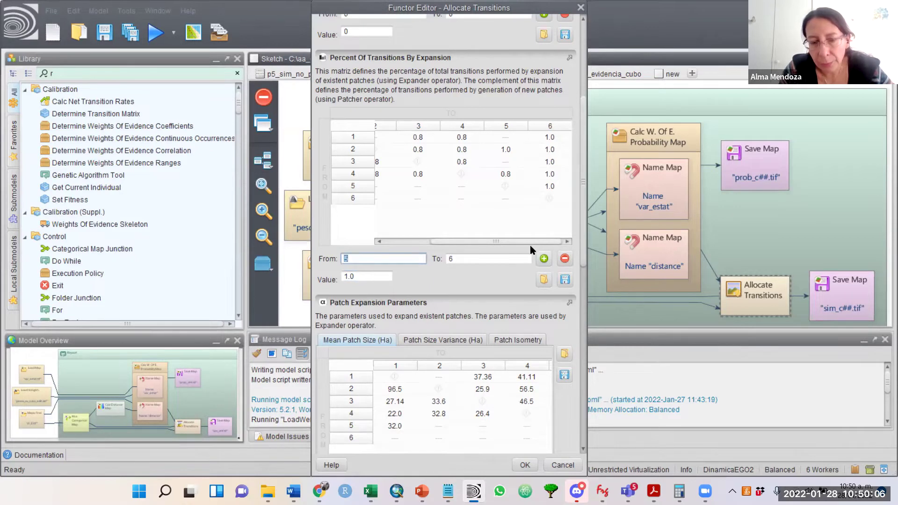
Step: Set the percent of transitions by expansion to 0.5 for the transitions from 1 to 4 and from 2 to 4
{"action": "left_click_drag", "start_coordinate": [531, 240], "coordinate": [490, 240]}
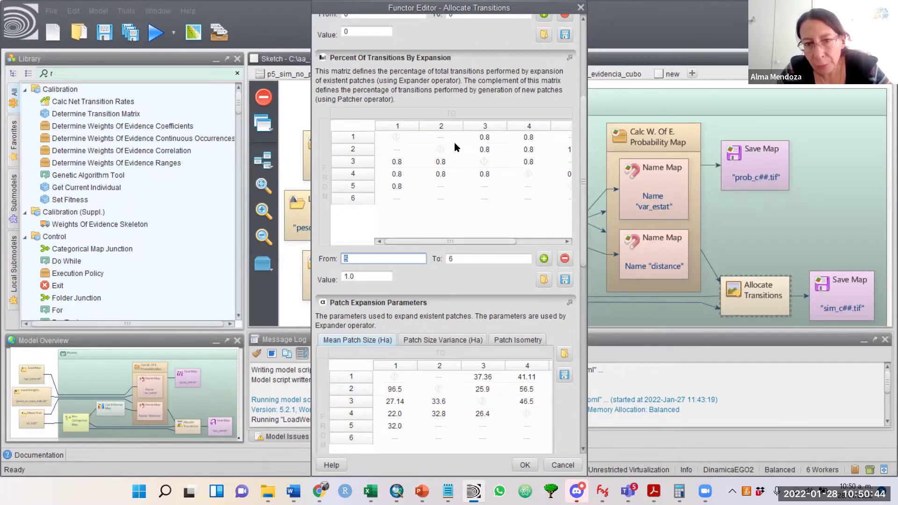
{"action": "double_click", "coordinate": [534, 136]}
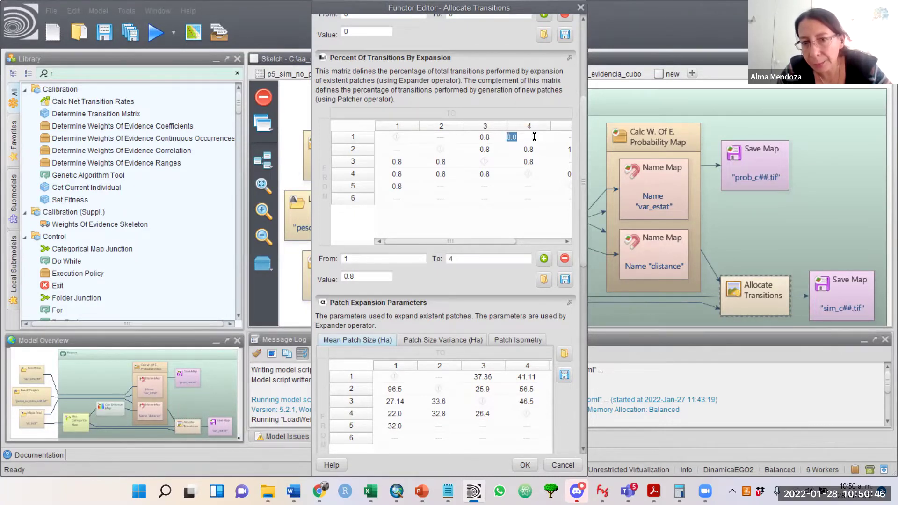
{"action": "double_click", "coordinate": [362, 273]}
{"action": "type", "text": "0.5"}
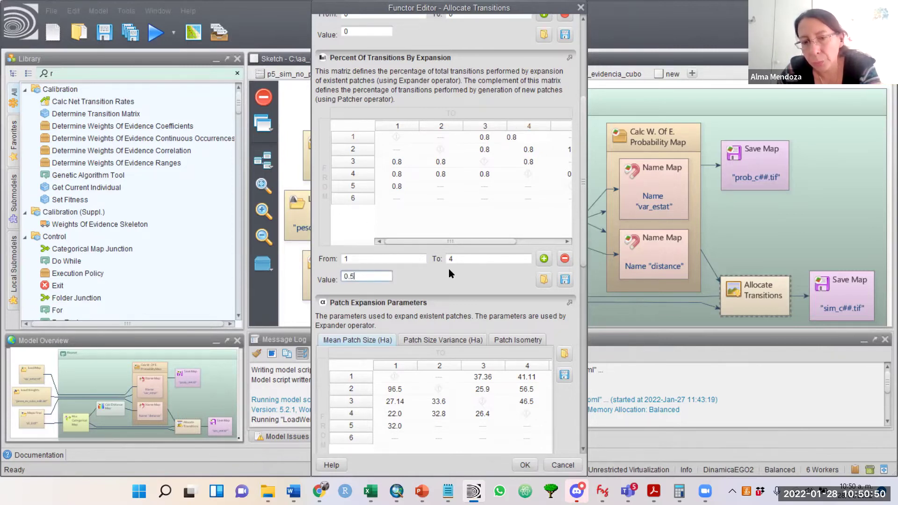
{"action": "left_click", "coordinate": [543, 259]}
{"action": "double_click", "coordinate": [532, 149]}
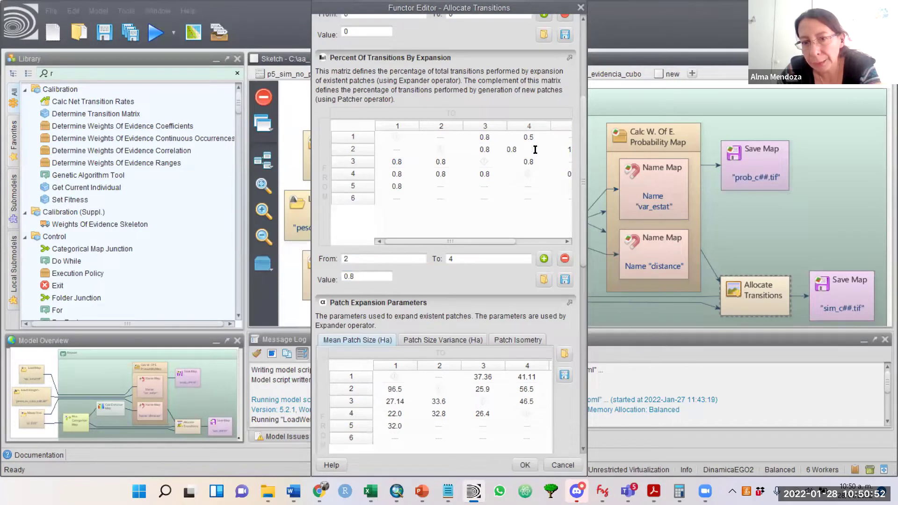
{"action": "double_click", "coordinate": [357, 275]}
{"action": "type", "text": "0.5"}
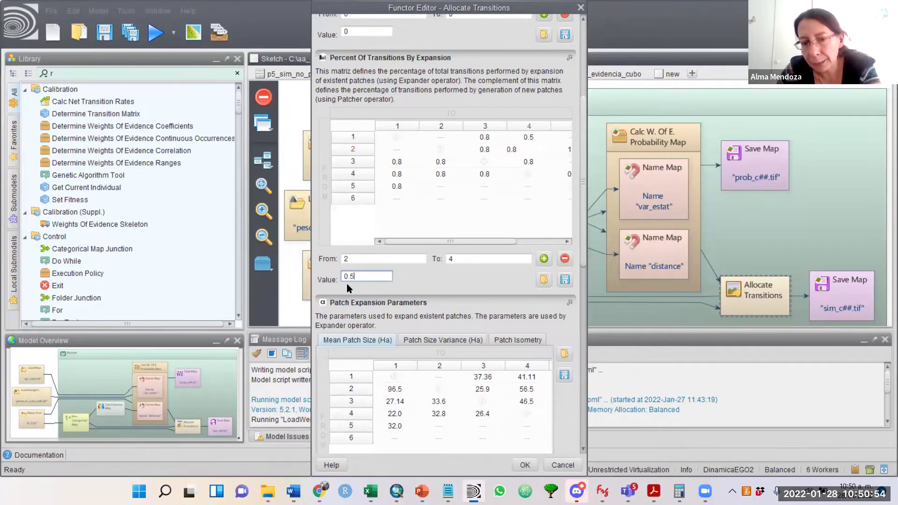
{"action": "left_click", "coordinate": [544, 259]}
Step: Set the percent of transitions by expansion for the transition from 3 to 4 to 0.2
{"action": "double_click", "coordinate": [535, 162]}
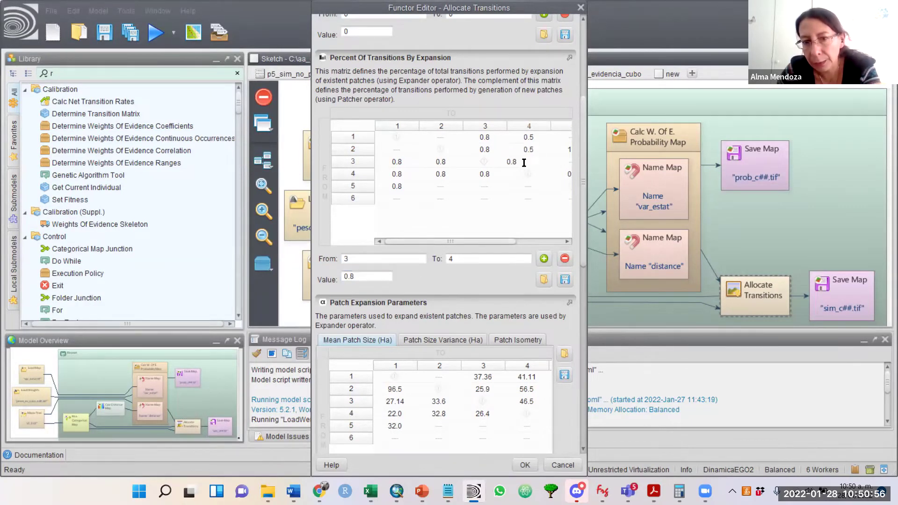
{"action": "double_click", "coordinate": [358, 276]}
{"action": "type", "text": "0.2"}
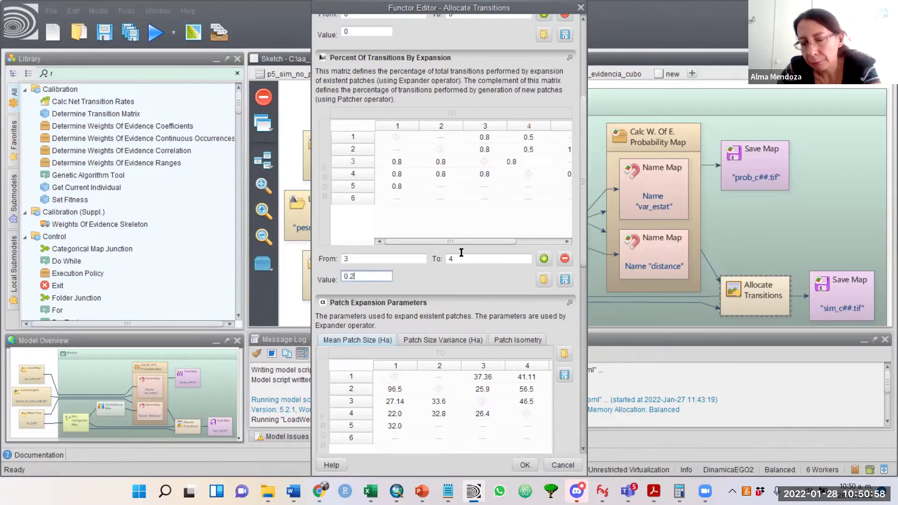
{"action": "left_click", "coordinate": [544, 259]}
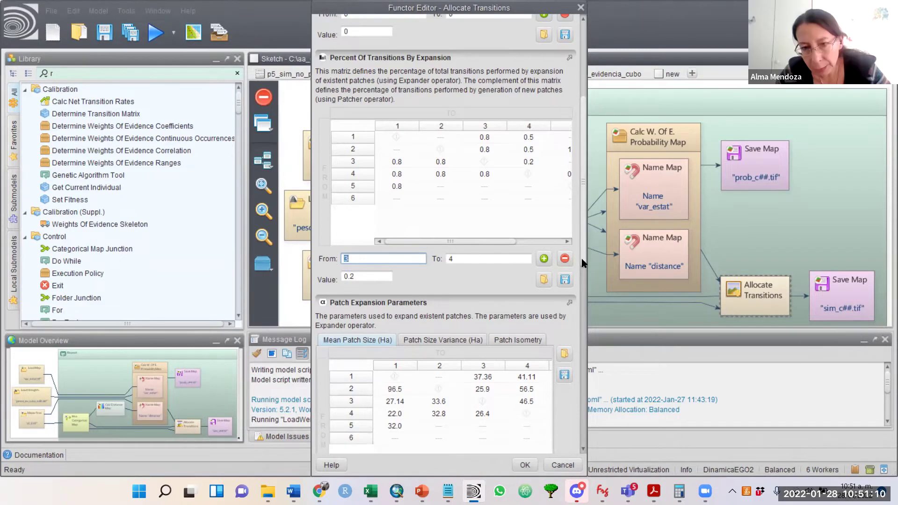
Step: Look over the Patch Expansion Parameters of Allocate Transitions down to the Patch Generation Parameters, and close the editor without saving changes
{"action": "scroll", "coordinate": [583, 266], "scroll_direction": "down", "scroll_amount": 1}
{"action": "left_click_drag", "start_coordinate": [584, 265], "coordinate": [579, 300]}
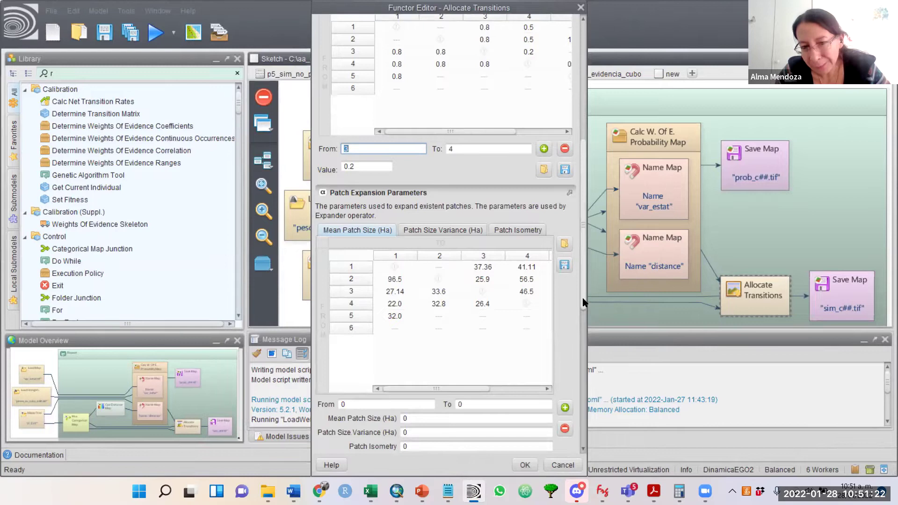
{"action": "scroll", "coordinate": [585, 310], "scroll_direction": "down", "scroll_amount": 1}
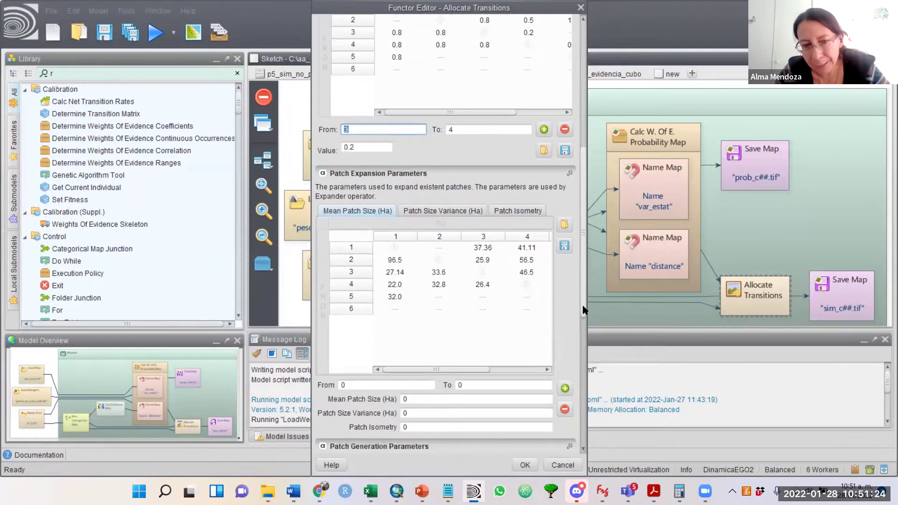
{"action": "scroll", "coordinate": [585, 309], "scroll_direction": "down", "scroll_amount": 3}
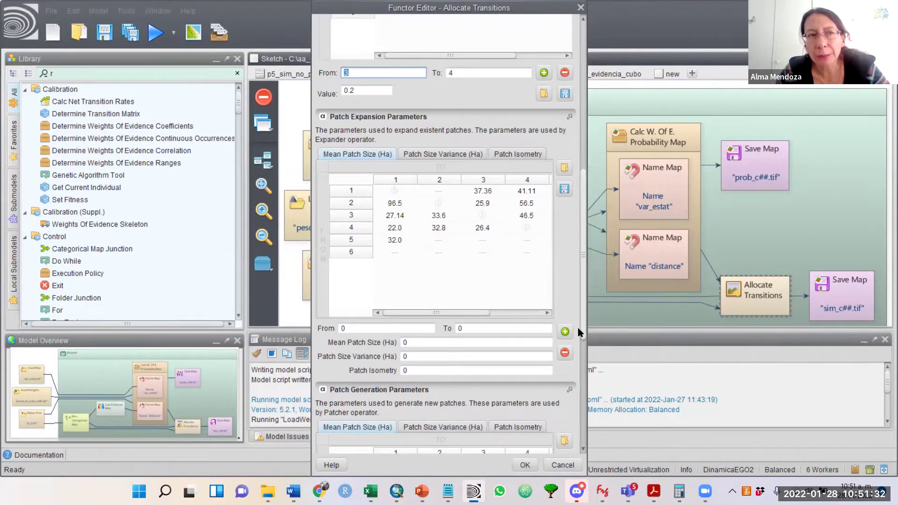
{"action": "scroll", "coordinate": [578, 334], "scroll_direction": "down", "scroll_amount": 1}
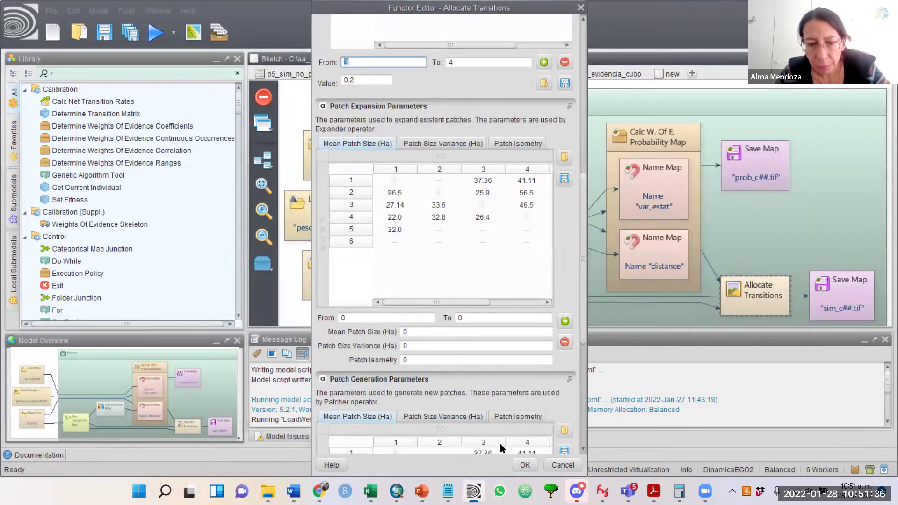
{"action": "left_click", "coordinate": [563, 465]}
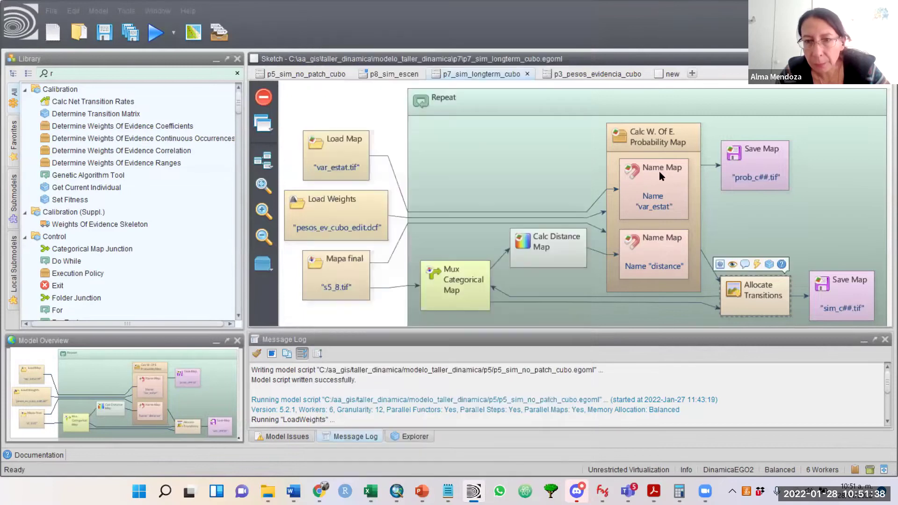
Step: Open calc_mean_patch_size.egoml from the calc_mean_patch_size folder inside extras, in place of the empty new model, and dismiss its properties
{"action": "left_click", "coordinate": [669, 75]}
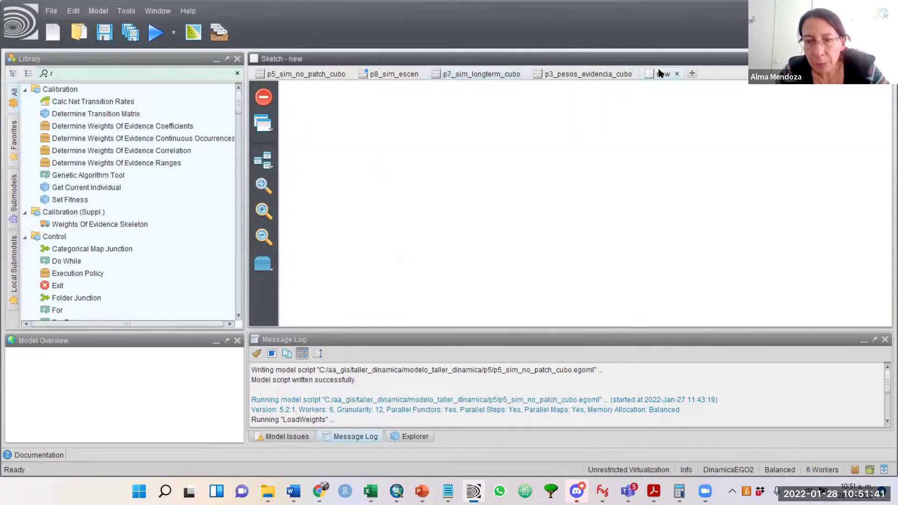
{"action": "left_click", "coordinate": [52, 11]}
{"action": "left_click", "coordinate": [60, 54]}
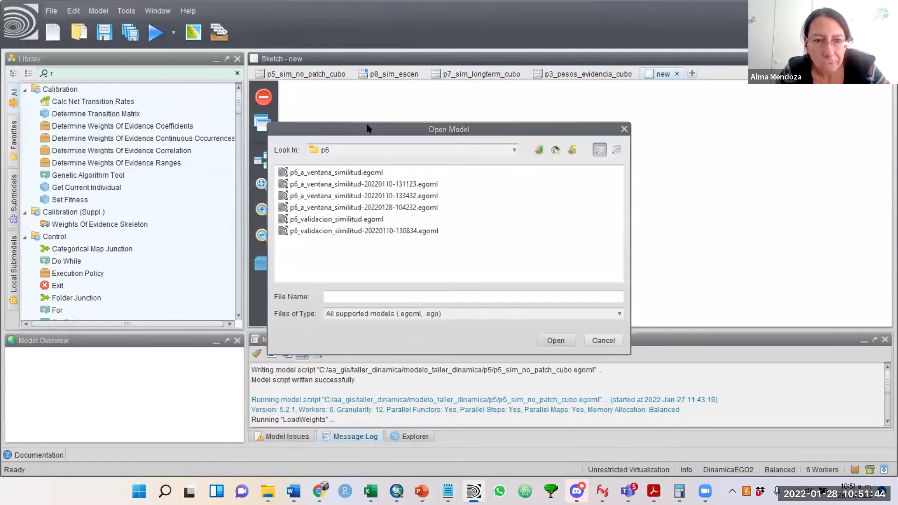
{"action": "left_click", "coordinate": [539, 150]}
{"action": "double_click", "coordinate": [297, 184]}
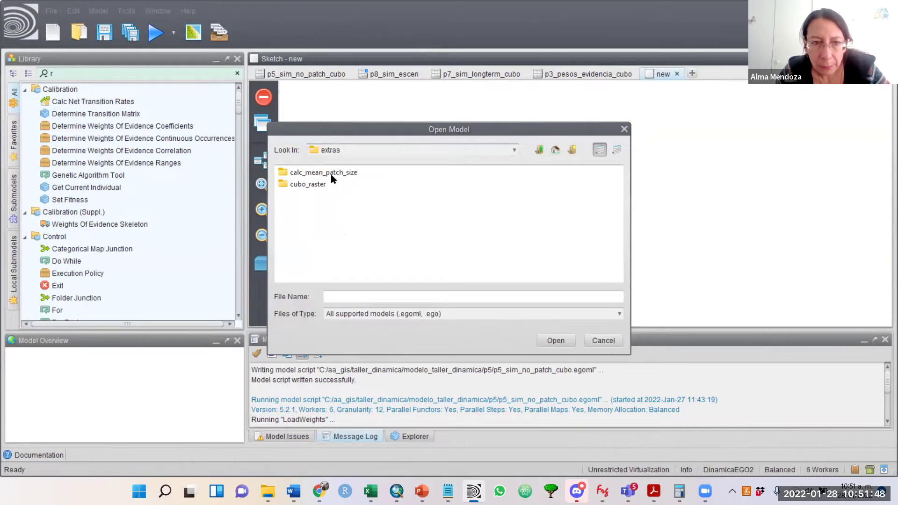
{"action": "double_click", "coordinate": [336, 172]}
{"action": "left_click", "coordinate": [337, 173]}
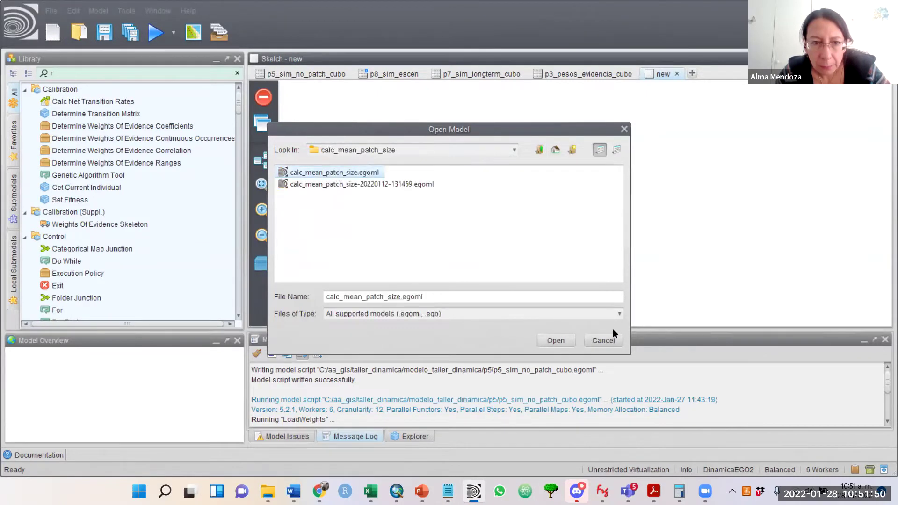
{"action": "left_click", "coordinate": [556, 340]}
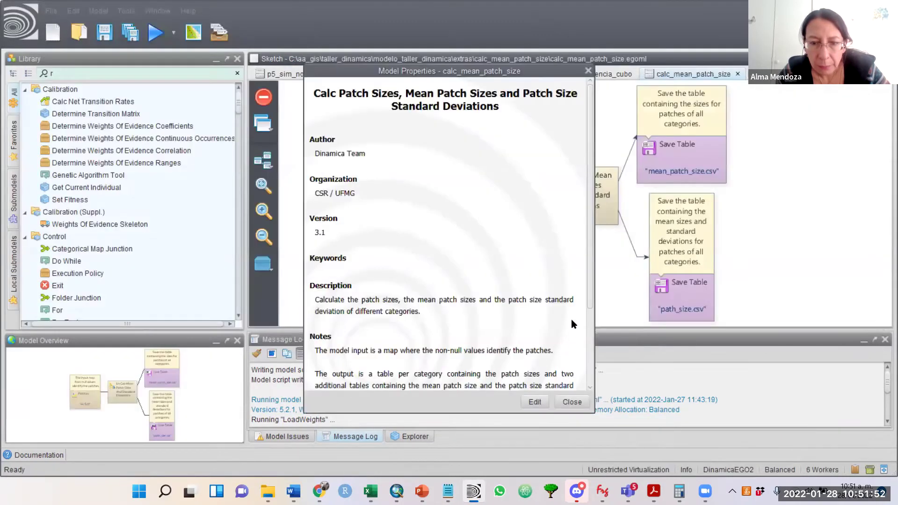
{"action": "left_click", "coordinate": [573, 402]}
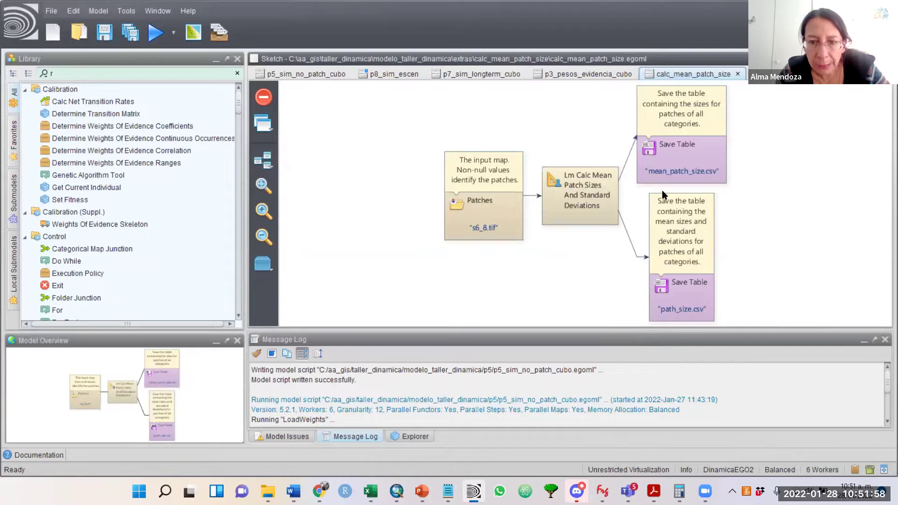
Step: View the contents of the mean_patch_size.csv table, and close its Save Table editor without changes
{"action": "double_click", "coordinate": [688, 173]}
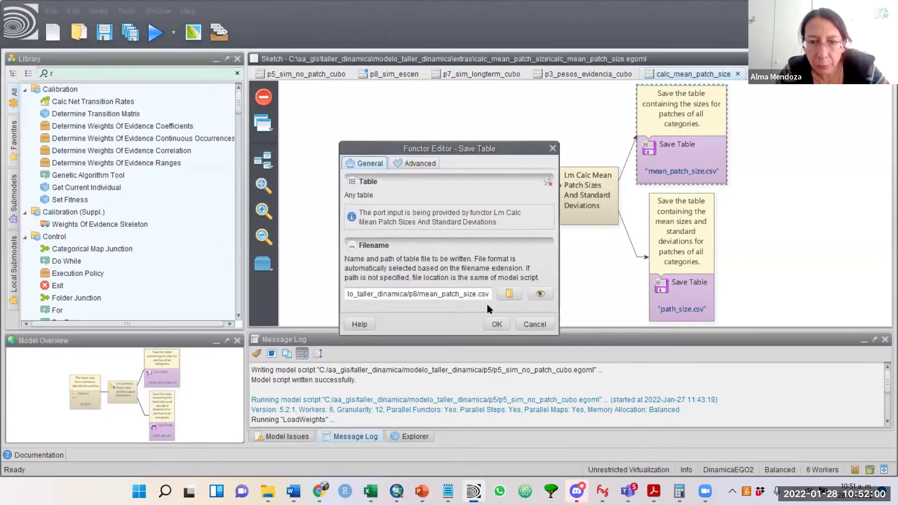
{"action": "left_click", "coordinate": [539, 295]}
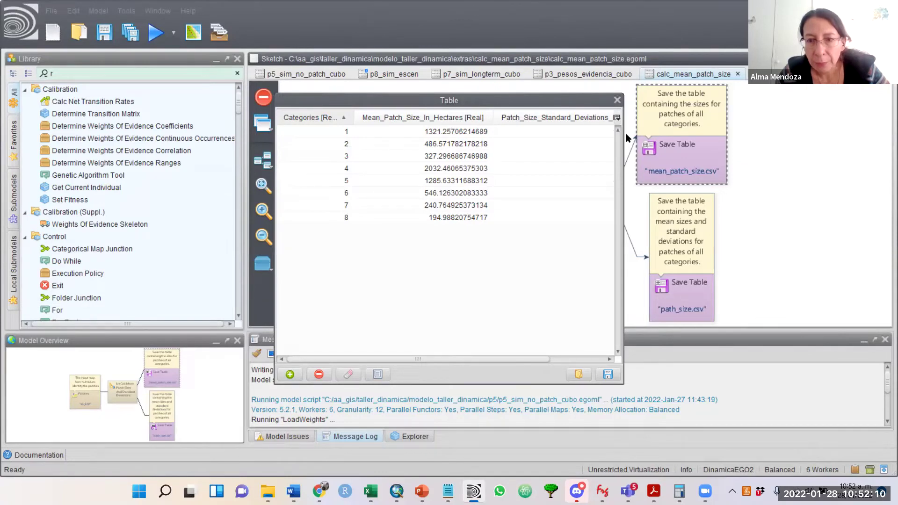
{"action": "left_click", "coordinate": [617, 100]}
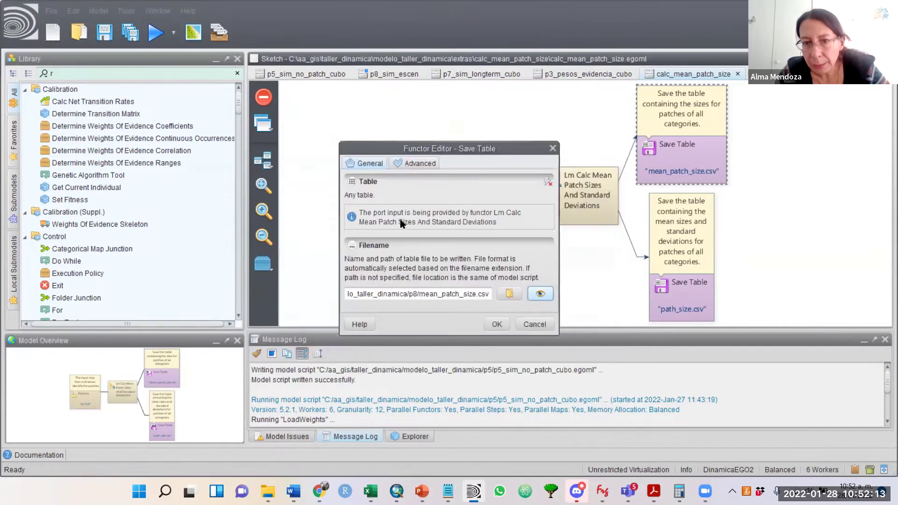
{"action": "left_click", "coordinate": [523, 323]}
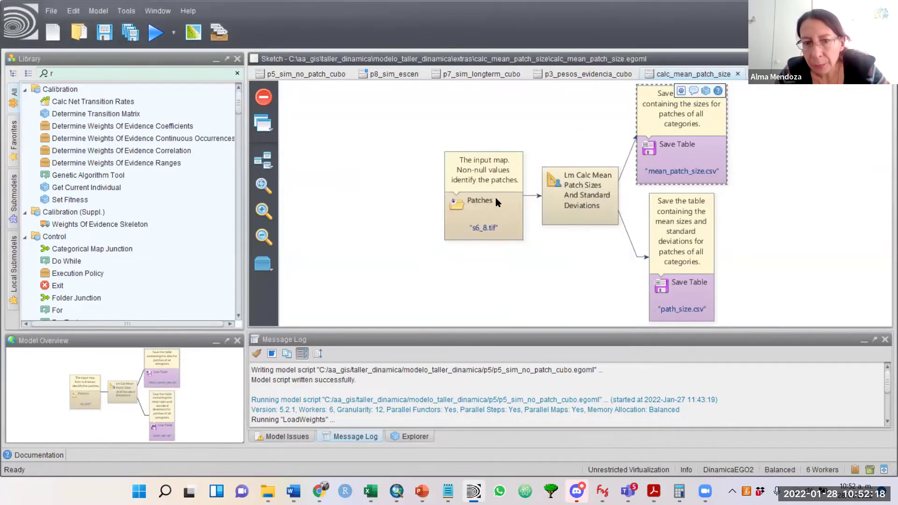
Step: Check the Patches input map settings and the comment editor of Lm Calc Mean Patch Sizes And Standard Deviations, closing both without changes
{"action": "double_click", "coordinate": [504, 180]}
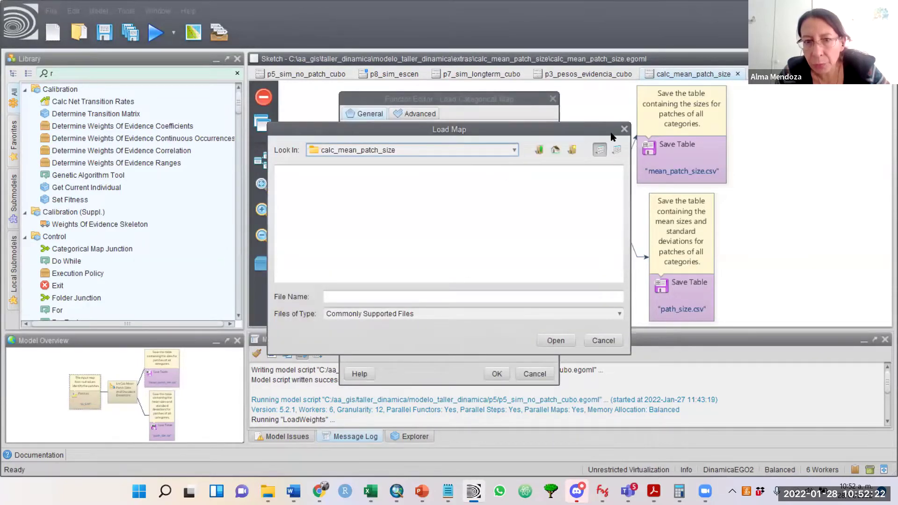
{"action": "left_click", "coordinate": [624, 128]}
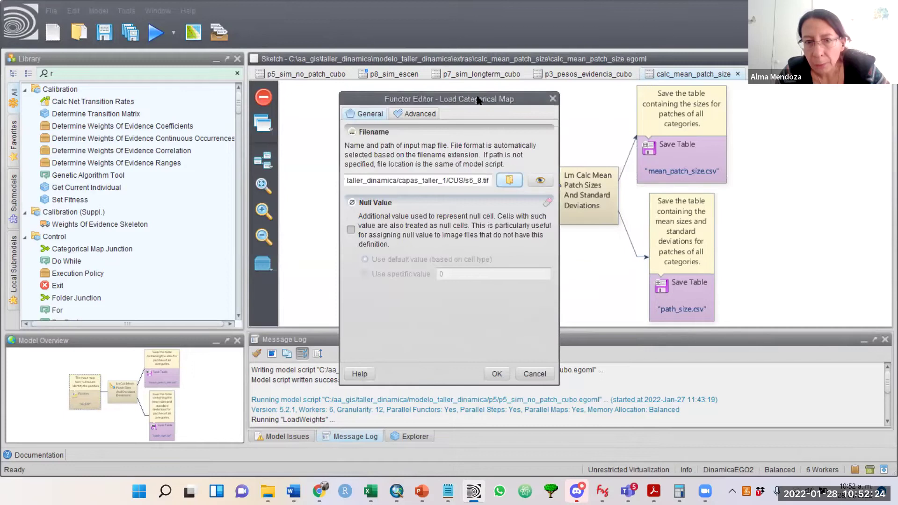
{"action": "left_click", "coordinate": [535, 374]}
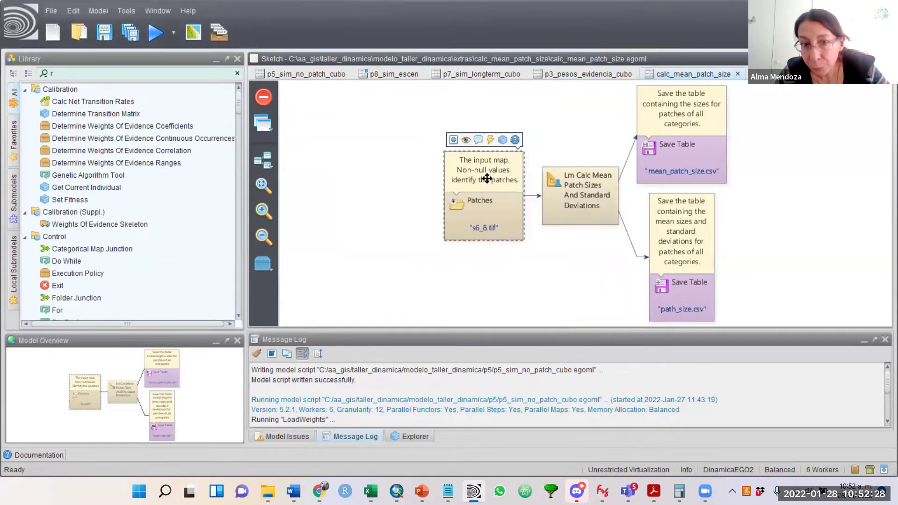
{"action": "left_click", "coordinate": [579, 194]}
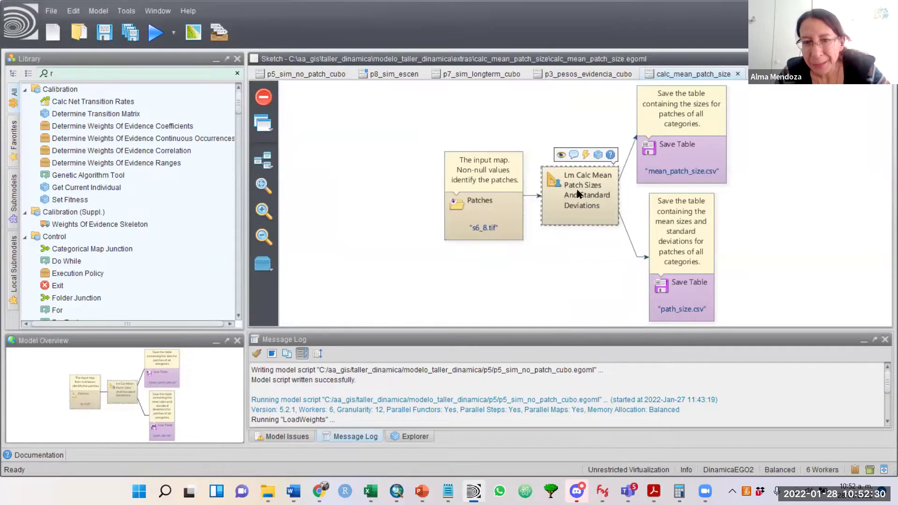
{"action": "double_click", "coordinate": [579, 194]}
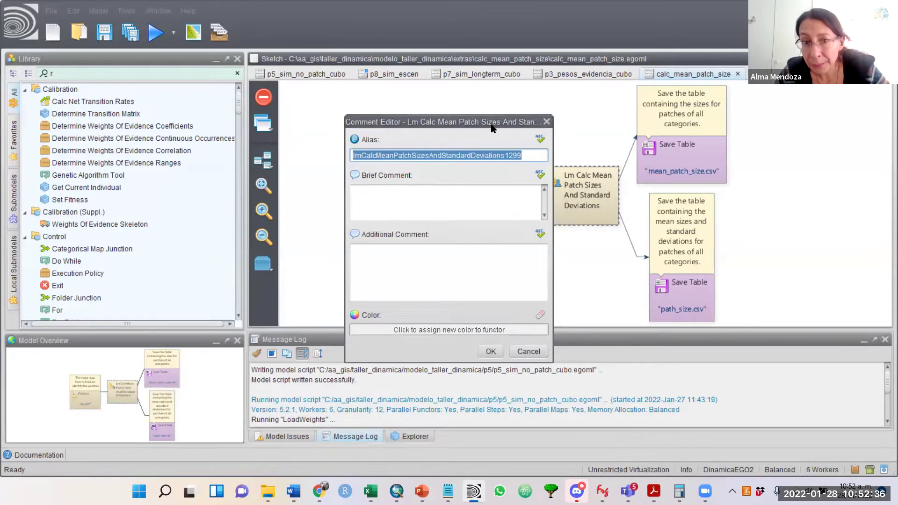
{"action": "left_click", "coordinate": [546, 122]}
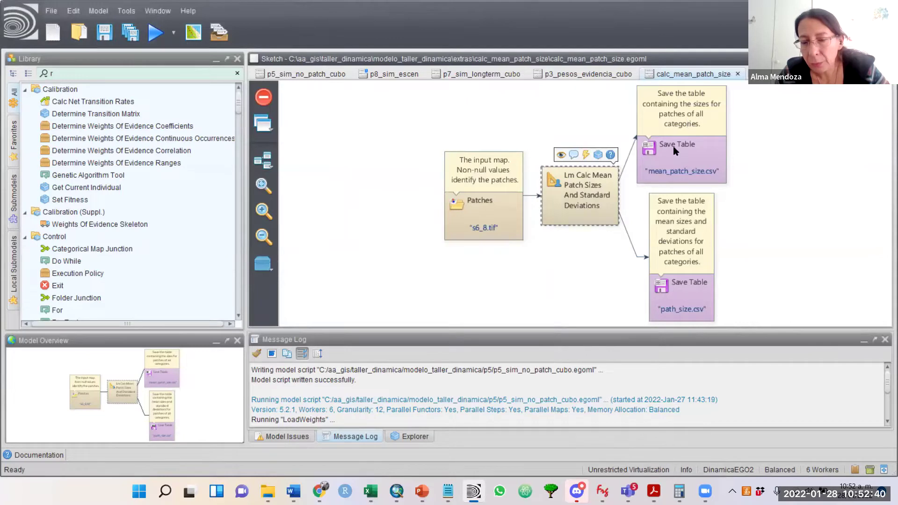
Step: View the patch sizes in the path_size.csv table through its categories, and close its Save Table editor without changes
{"action": "double_click", "coordinate": [688, 256]}
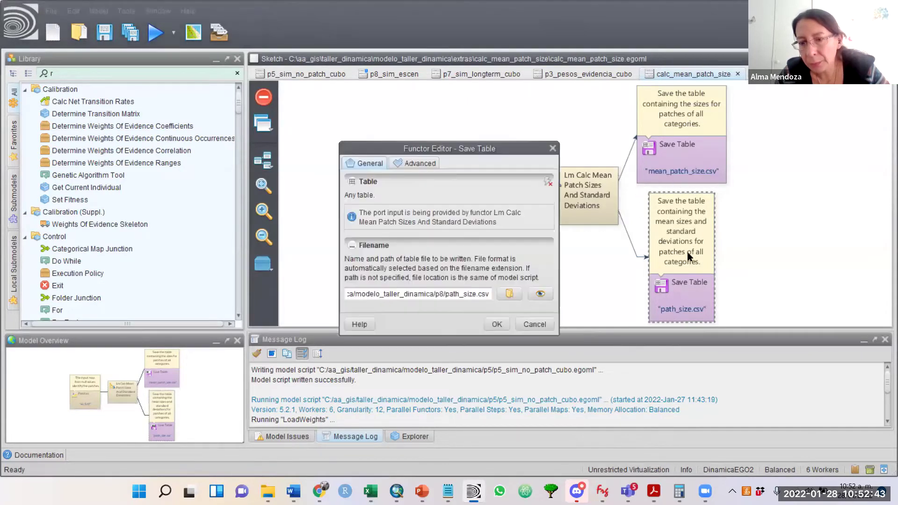
{"action": "left_click", "coordinate": [539, 295]}
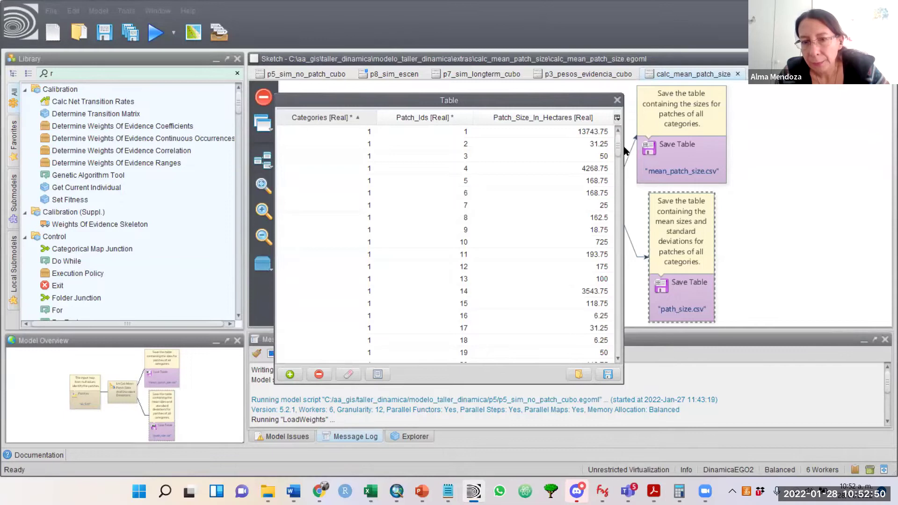
{"action": "left_click_drag", "start_coordinate": [620, 148], "coordinate": [529, 79]}
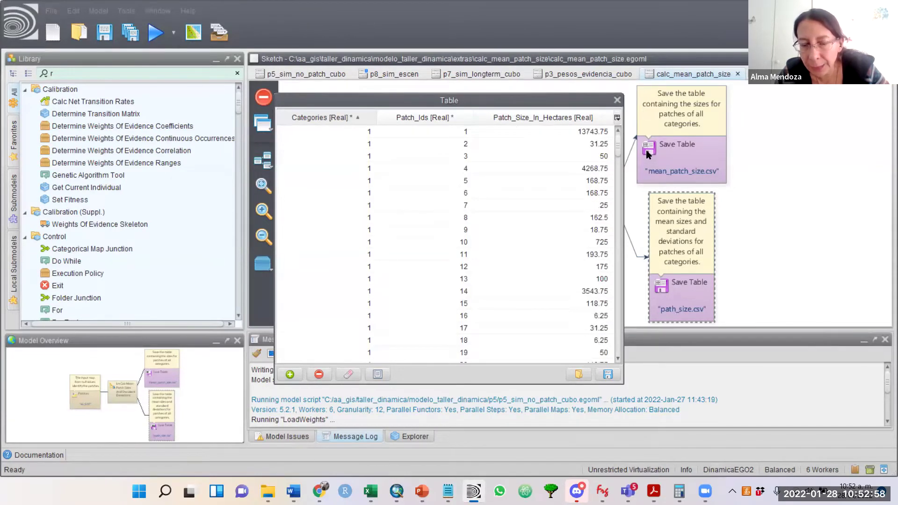
{"action": "scroll", "coordinate": [613, 166], "scroll_direction": "down", "scroll_amount": 20}
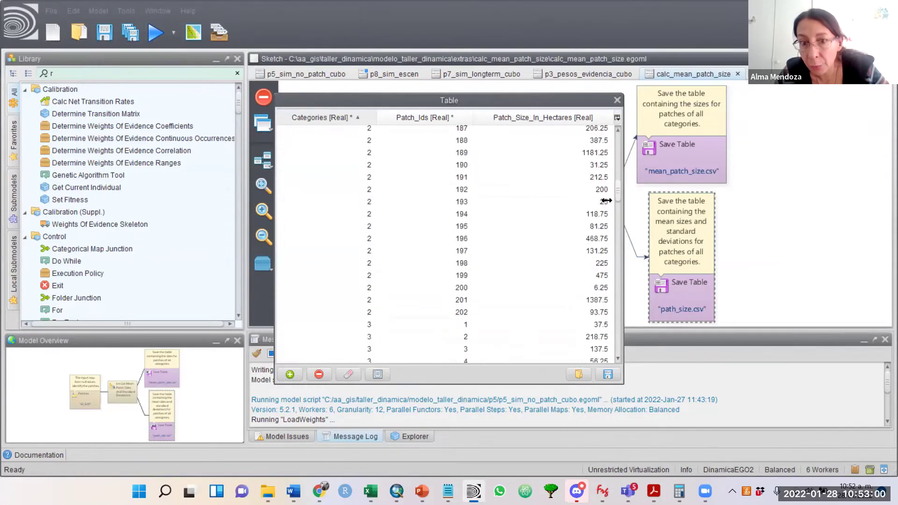
{"action": "scroll", "coordinate": [604, 219], "scroll_direction": "down", "scroll_amount": 20}
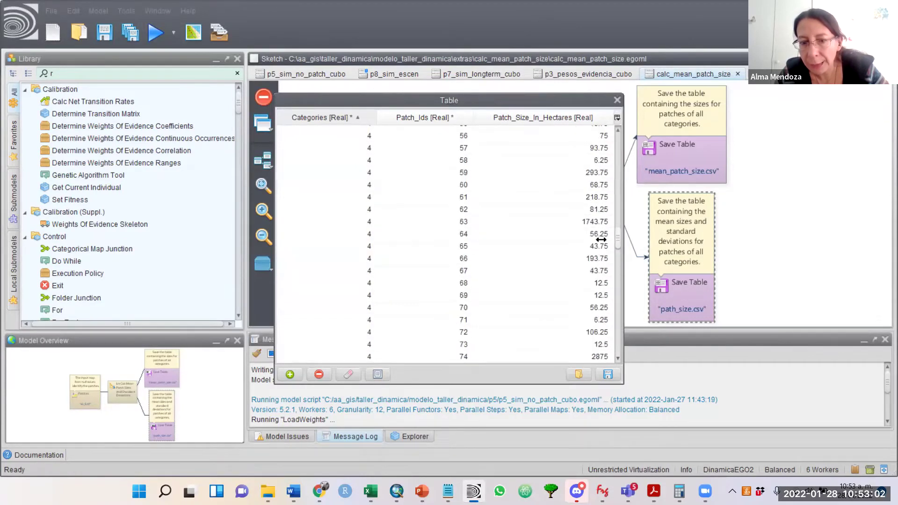
{"action": "scroll", "coordinate": [600, 234], "scroll_direction": "up", "scroll_amount": 20}
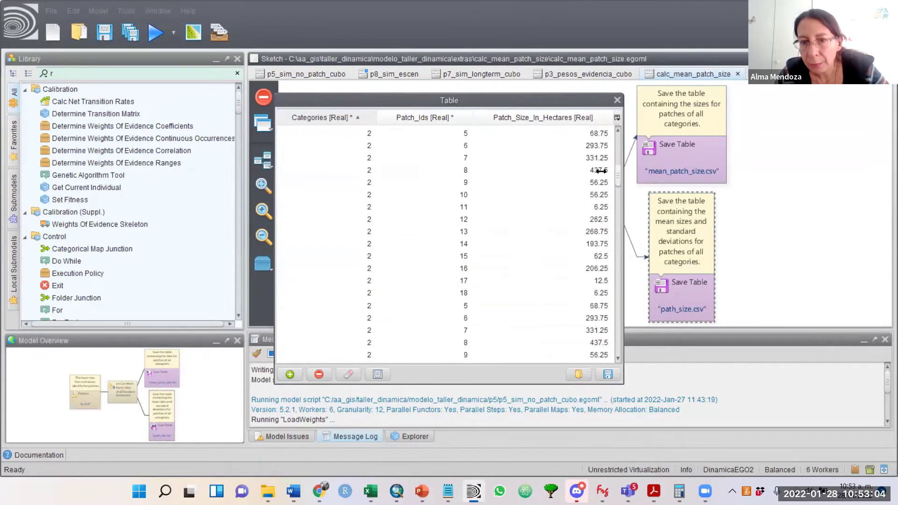
{"action": "scroll", "coordinate": [601, 153], "scroll_direction": "up", "scroll_amount": 20}
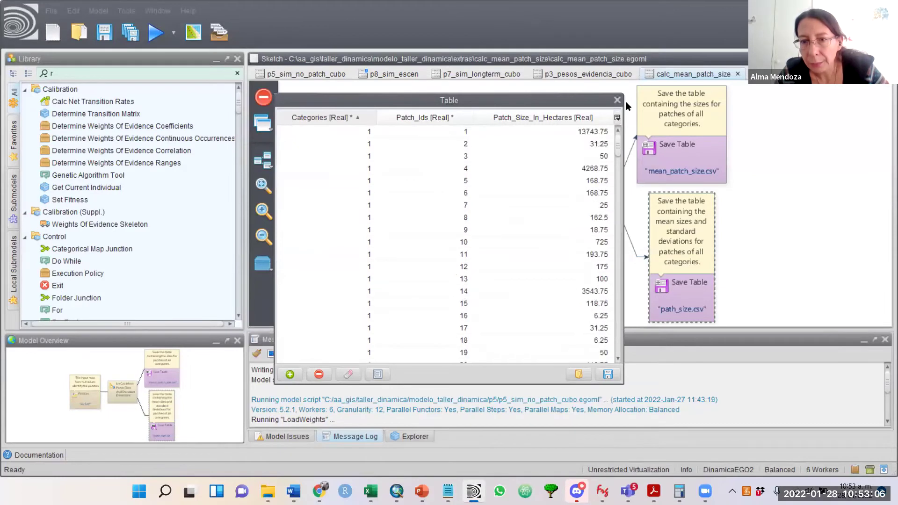
{"action": "left_click", "coordinate": [618, 100]}
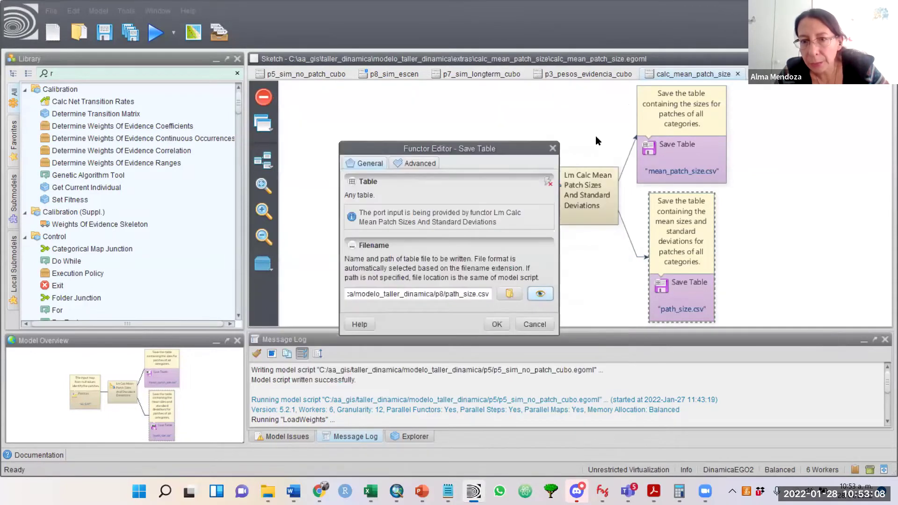
{"action": "left_click", "coordinate": [552, 148]}
Step: Examine the mean patch sizes and standard deviations per category in the mean_patch_size.csv table, and close its editor without changes
{"action": "mouse_move", "coordinate": [699, 100]}
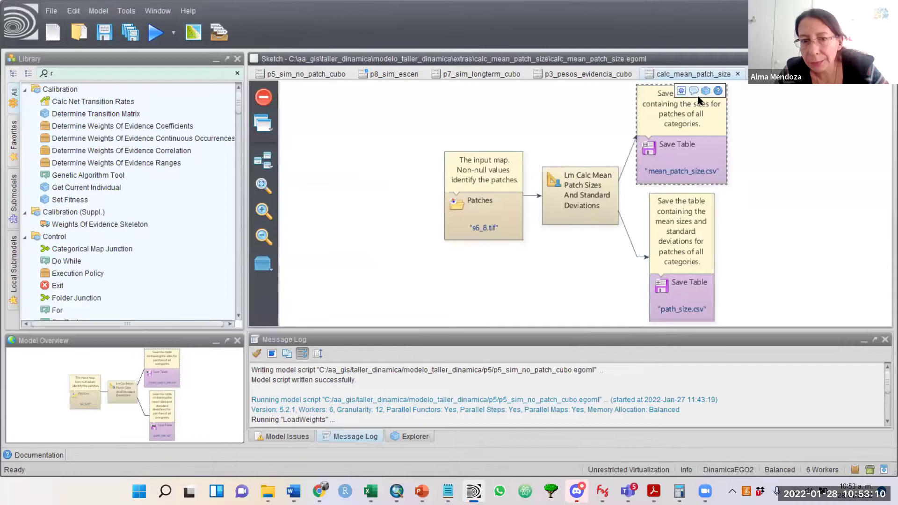
{"action": "double_click", "coordinate": [684, 115]}
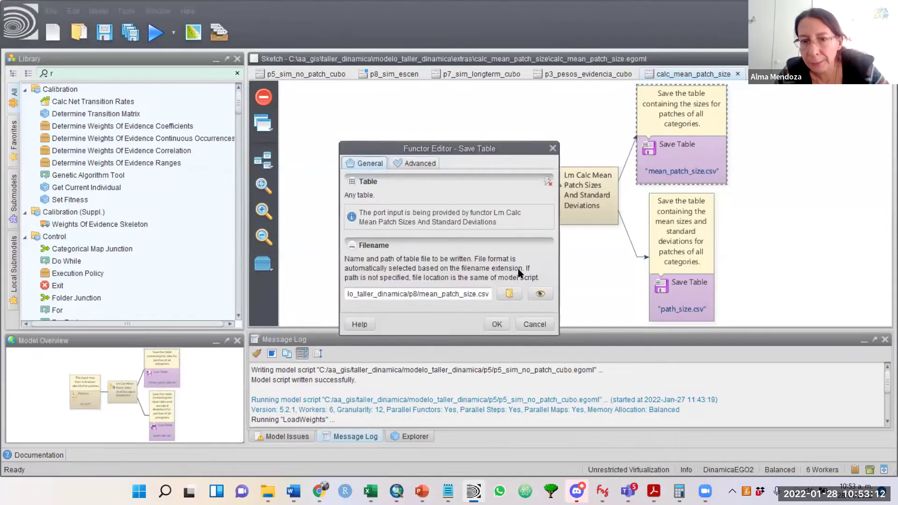
{"action": "left_click", "coordinate": [539, 294]}
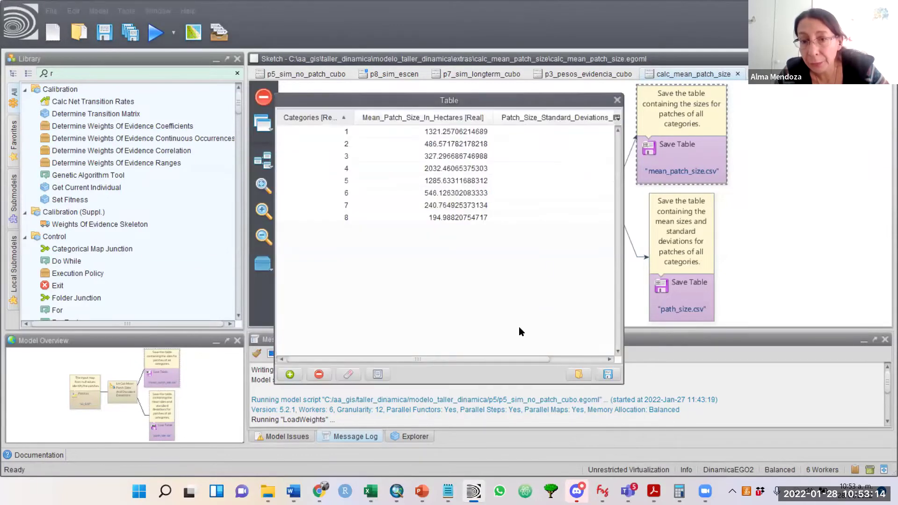
{"action": "left_click_drag", "start_coordinate": [490, 360], "coordinate": [558, 360]}
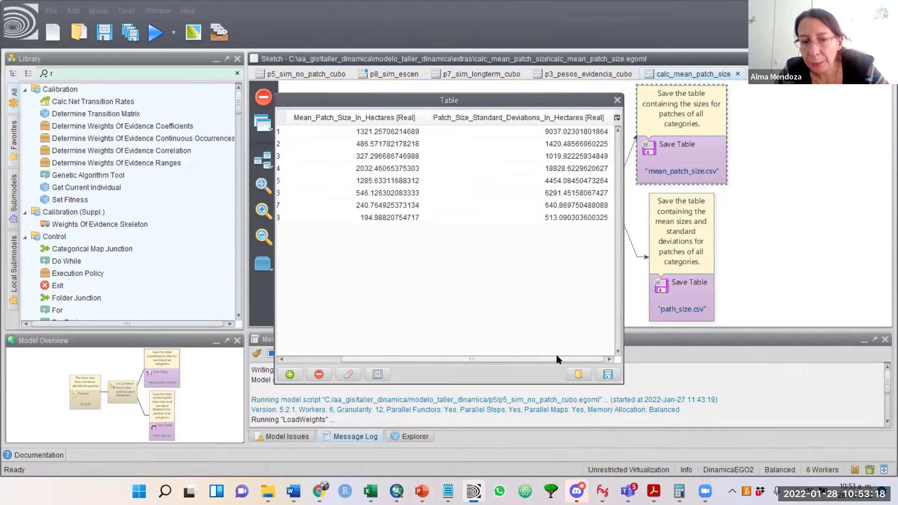
{"action": "left_click_drag", "start_coordinate": [543, 358], "coordinate": [490, 342]}
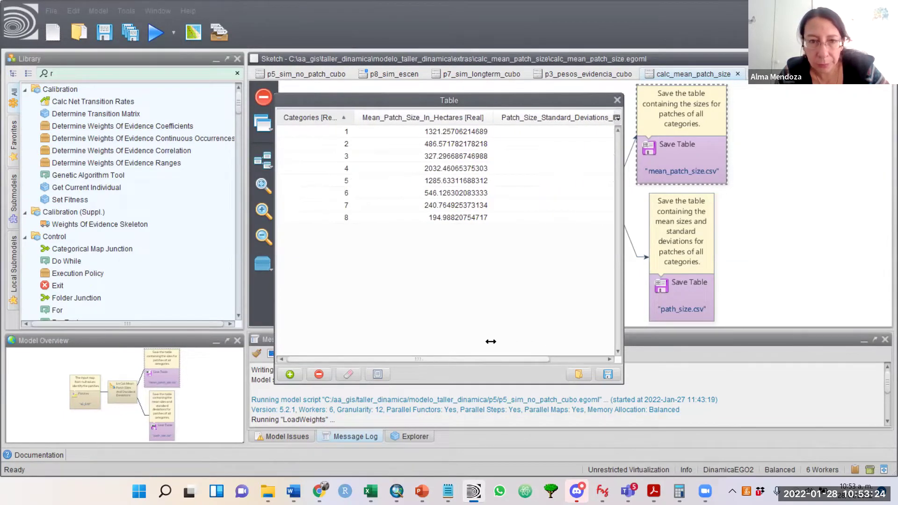
{"action": "mouse_move", "coordinate": [490, 342]}
{"action": "left_mouse_down"}
{"action": "mouse_move", "coordinate": [532, 338]}
{"action": "mouse_move", "coordinate": [504, 339]}
{"action": "left_mouse_up"}
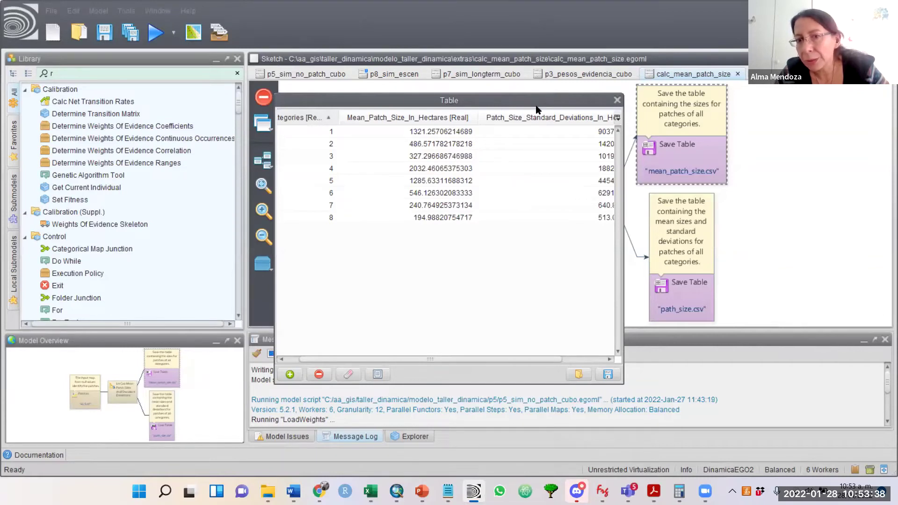
{"action": "left_click_drag", "start_coordinate": [503, 359], "coordinate": [613, 355]}
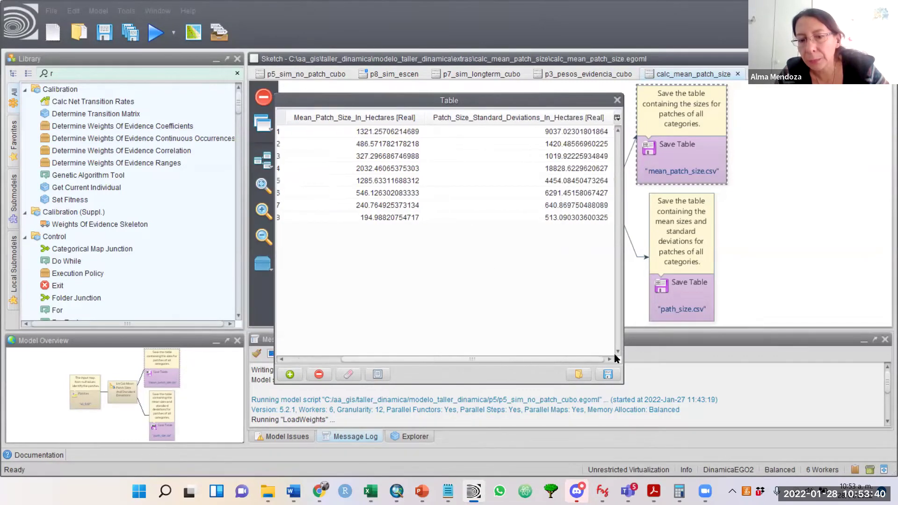
{"action": "left_click_drag", "start_coordinate": [561, 363], "coordinate": [381, 364]}
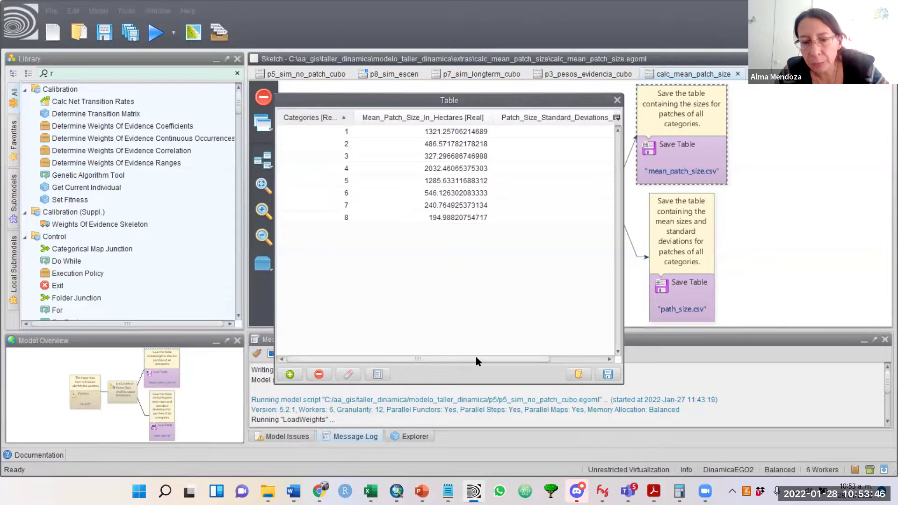
{"action": "left_click_drag", "start_coordinate": [475, 358], "coordinate": [615, 330]}
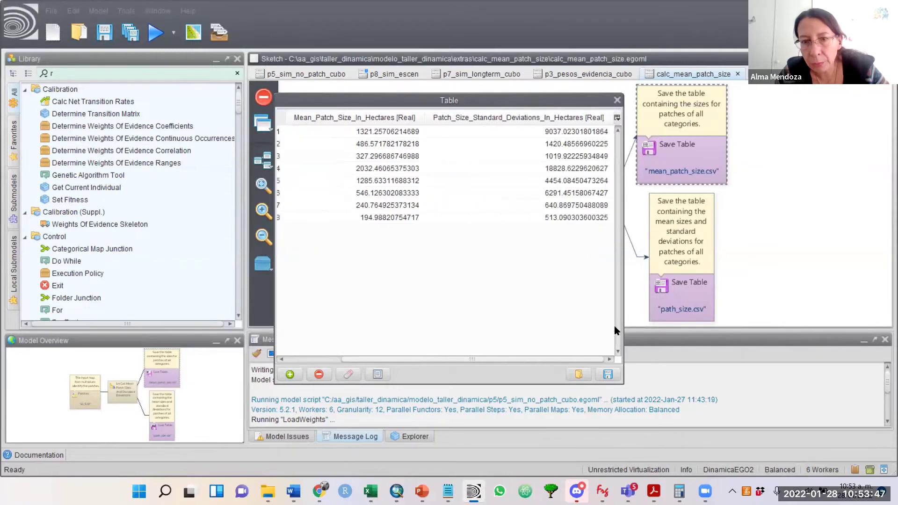
{"action": "left_click", "coordinate": [617, 101]}
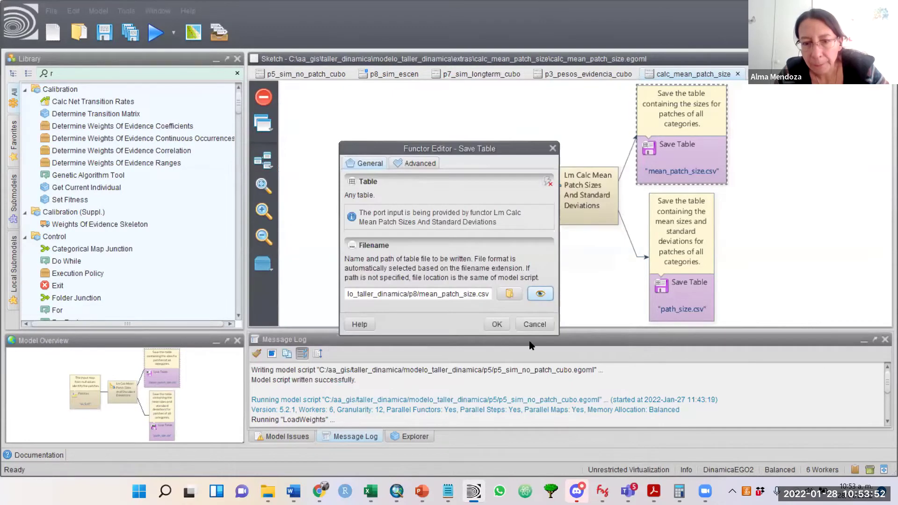
{"action": "left_click", "coordinate": [534, 324]}
Step: Open the Allocate Transitions editor in the p7_sim_longterm_cubo model at its Patch Expansion Parameters
{"action": "left_click", "coordinate": [471, 75]}
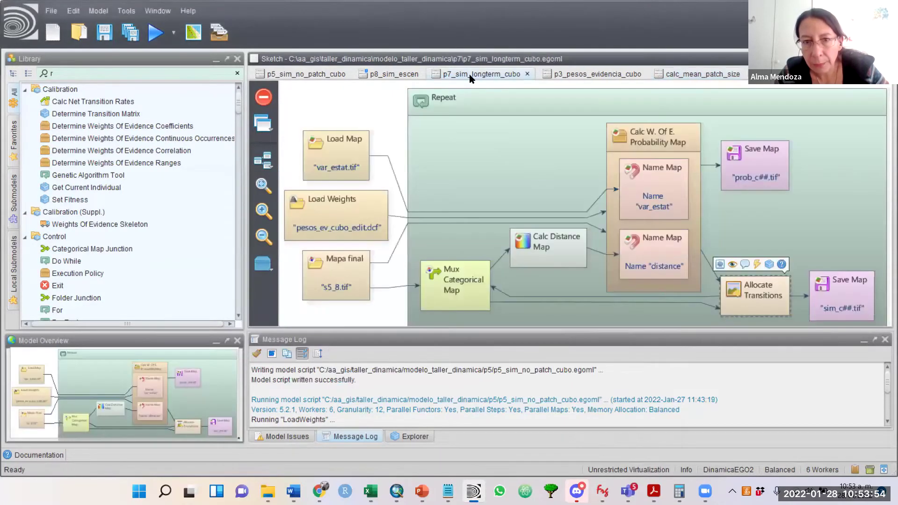
{"action": "double_click", "coordinate": [752, 285]}
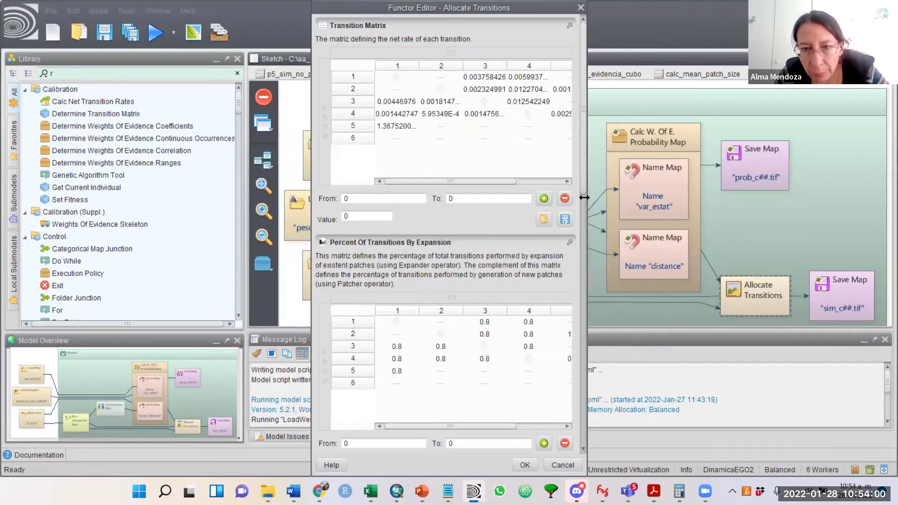
{"action": "scroll", "coordinate": [578, 210], "scroll_direction": "down", "scroll_amount": 3}
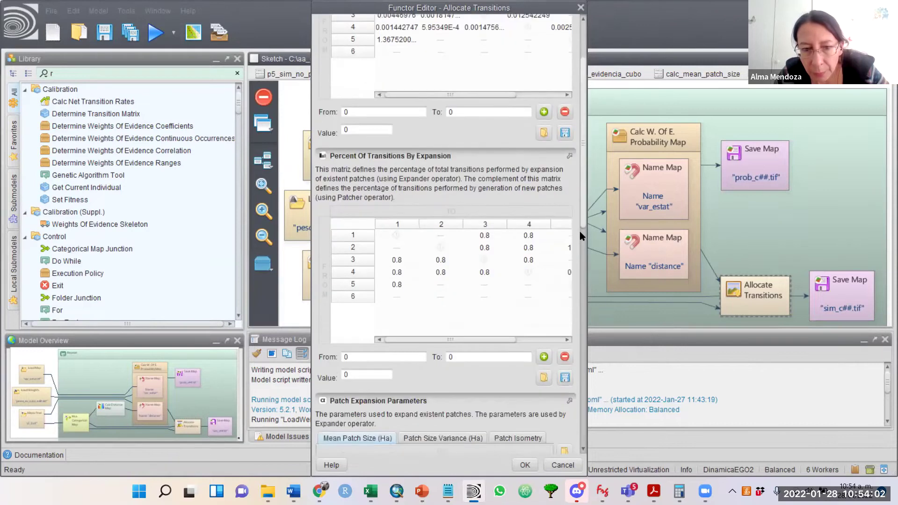
{"action": "scroll", "coordinate": [574, 262], "scroll_direction": "down", "scroll_amount": 2}
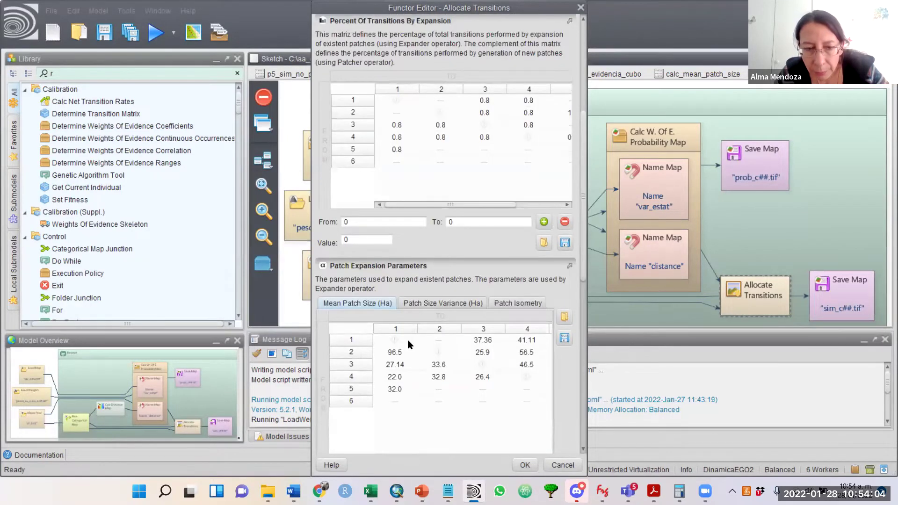
Step: Set the patch expansion values for transition 2 to 1 to a mean patch size of 1327 ha and a variance of 1200 ha
{"action": "double_click", "coordinate": [395, 352]}
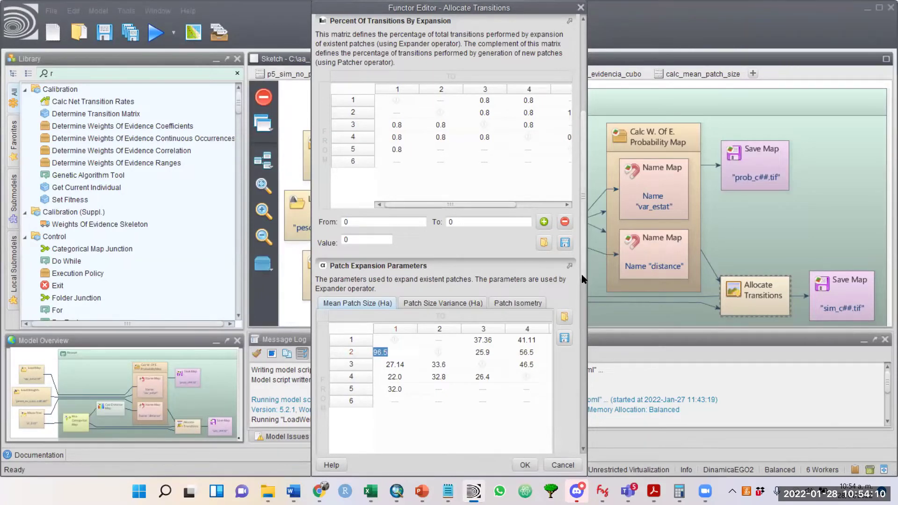
{"action": "scroll", "coordinate": [584, 279], "scroll_direction": "down", "scroll_amount": 5}
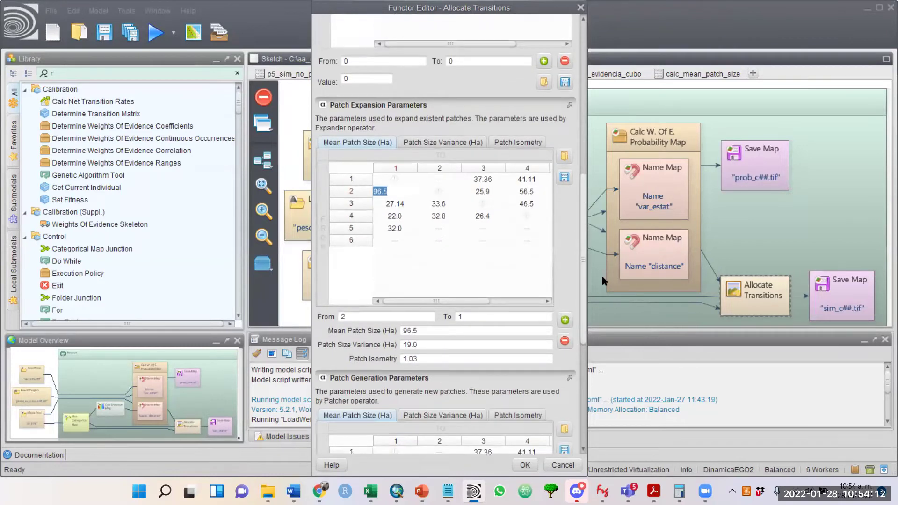
{"action": "double_click", "coordinate": [429, 331]}
{"action": "type", "text": "1327"}
{"action": "double_click", "coordinate": [418, 345]}
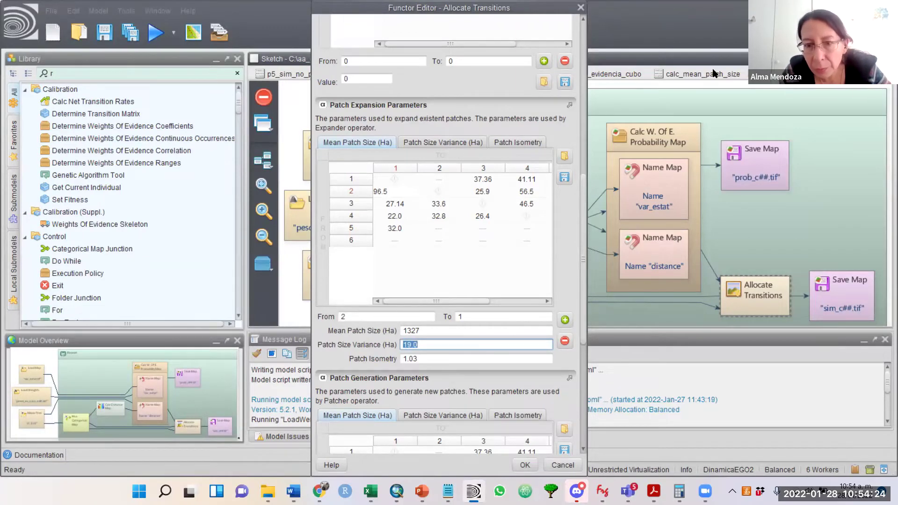
{"action": "type", "text": "1200"}
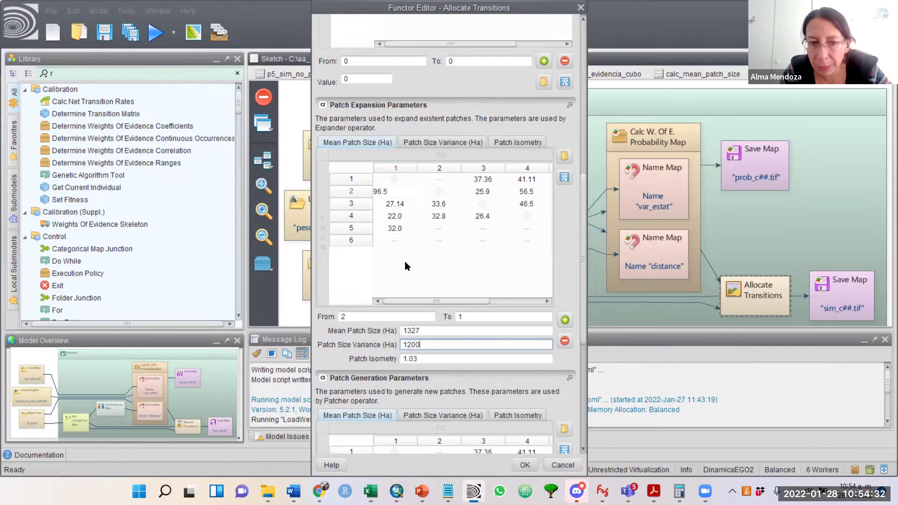
{"action": "left_click", "coordinate": [565, 321]}
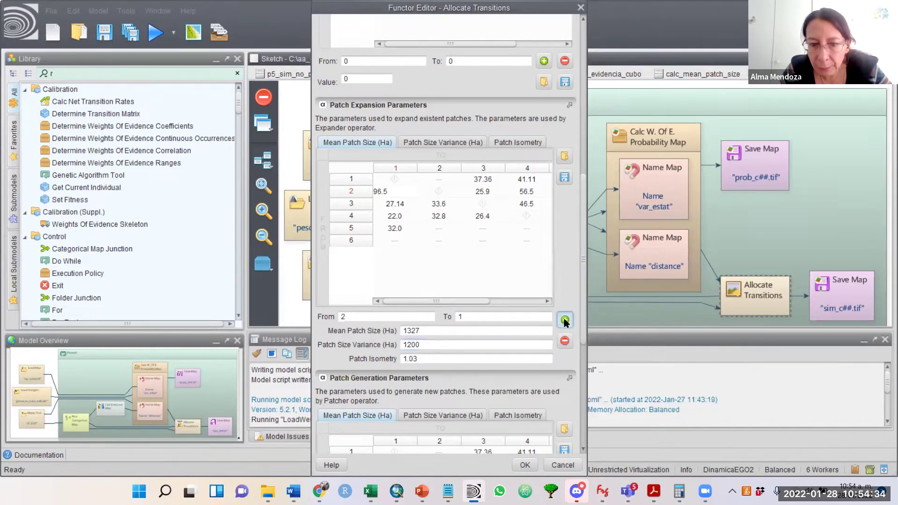
Step: Apply the patch expansion values of transition 2 to 1 to transitions 3 to 1 and 4 to 1
{"action": "left_click", "coordinate": [404, 203]}
{"action": "left_click", "coordinate": [401, 192]}
{"action": "double_click", "coordinate": [399, 317]}
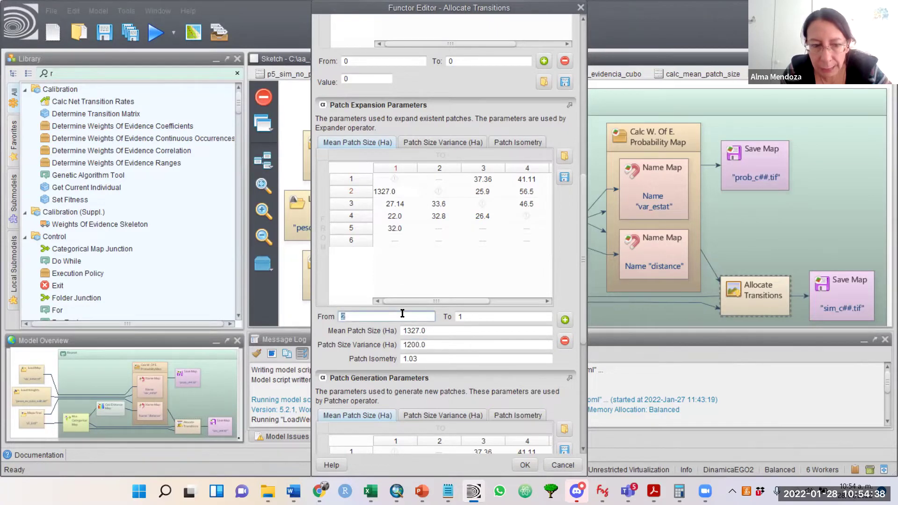
{"action": "type", "text": "3"}
{"action": "left_click", "coordinate": [565, 321]}
{"action": "double_click", "coordinate": [470, 328]}
{"action": "double_click", "coordinate": [361, 317]}
{"action": "type", "text": "4"}
{"action": "left_click", "coordinate": [565, 320]}
Step: Apply the patch expansion values of transition 4 to 1 to transition 5 to 1
{"action": "double_click", "coordinate": [398, 227]}
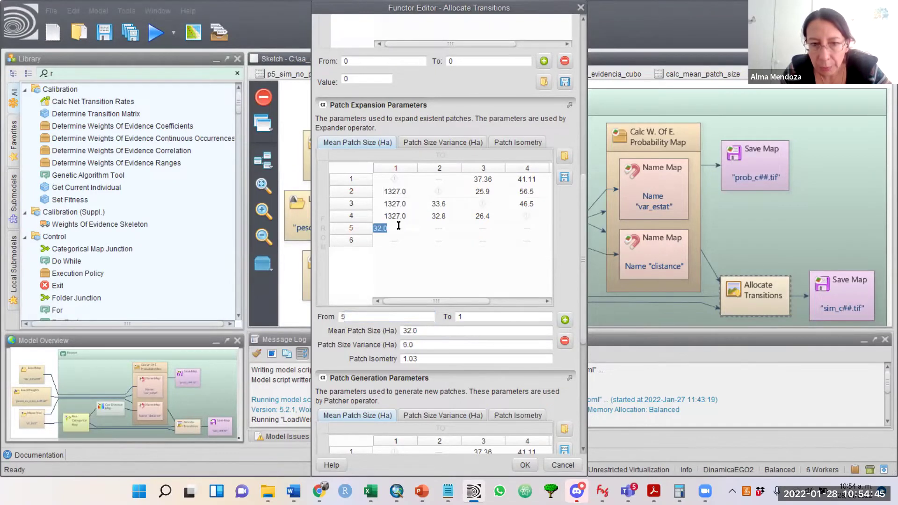
{"action": "left_click", "coordinate": [565, 320]}
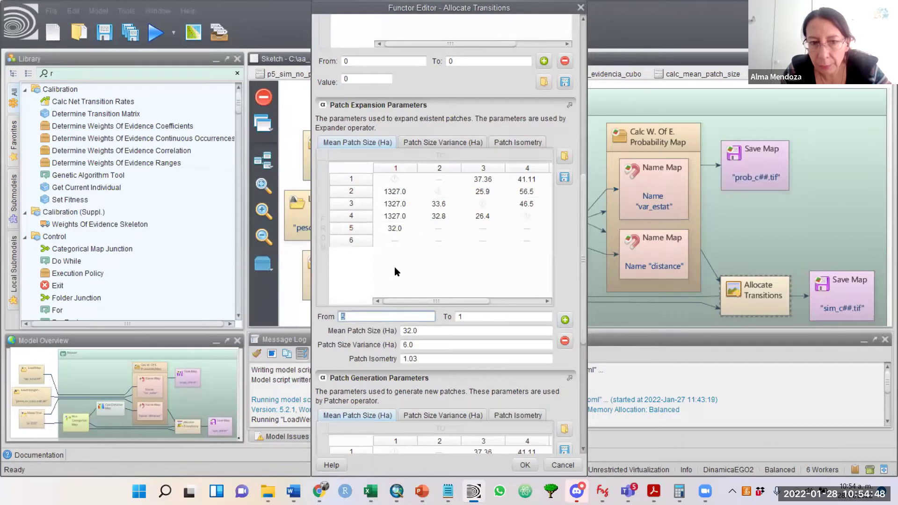
{"action": "left_click", "coordinate": [395, 216]}
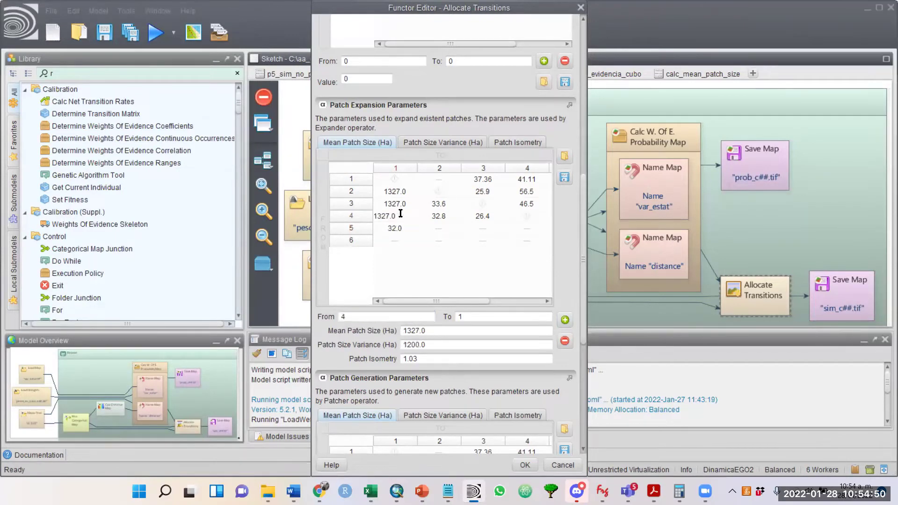
{"action": "double_click", "coordinate": [391, 316]}
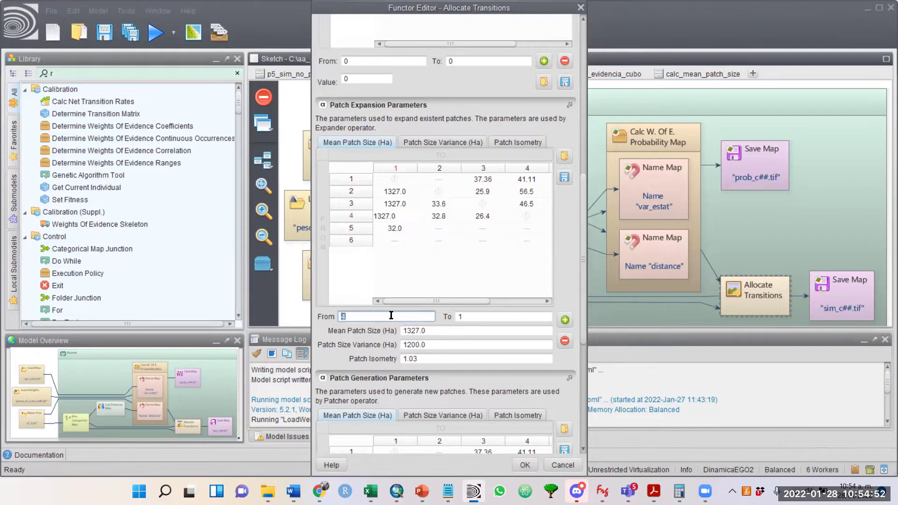
{"action": "type", "text": "5"}
{"action": "left_click", "coordinate": [488, 358]}
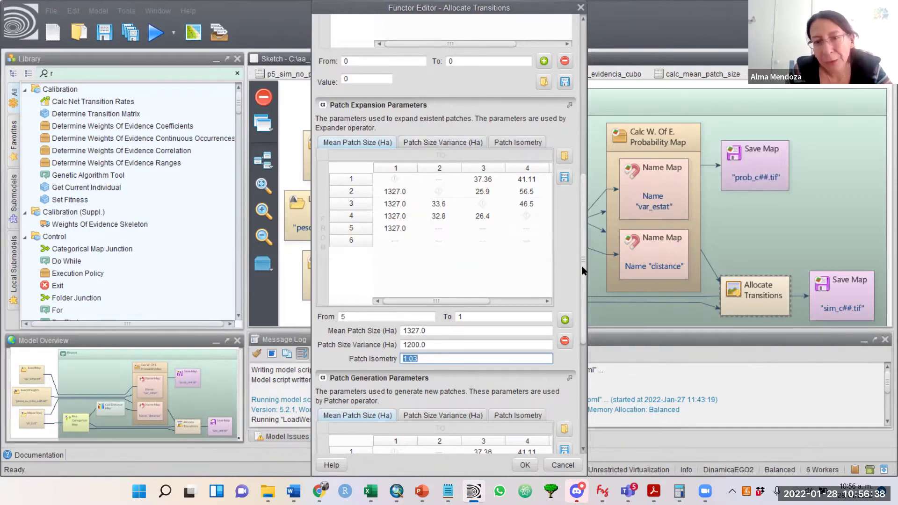
Step: Check the mean patch sizes in the Patch Generation Parameters against those in the Patch Expansion Parameters
{"action": "left_click_drag", "start_coordinate": [583, 278], "coordinate": [584, 310]}
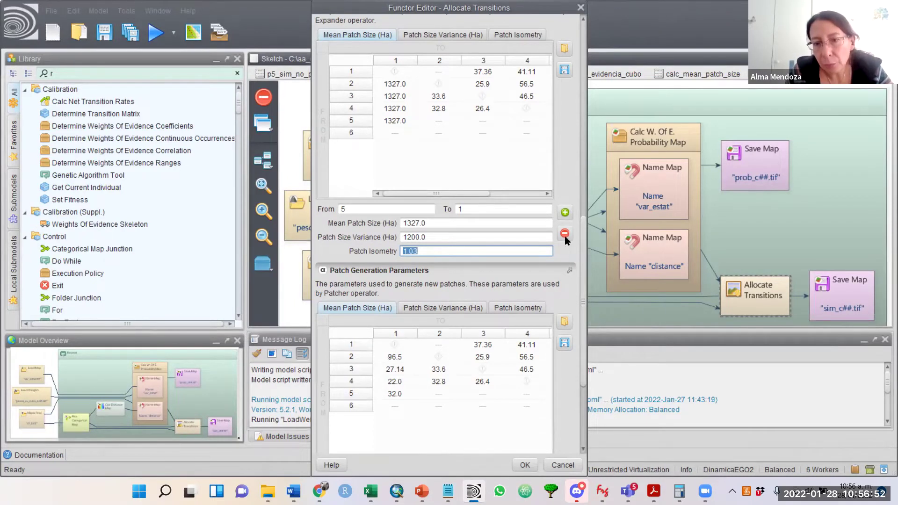
{"action": "scroll", "coordinate": [588, 231], "scroll_direction": "up", "scroll_amount": 2}
{"action": "scroll", "coordinate": [588, 231], "scroll_direction": "up", "scroll_amount": 3}
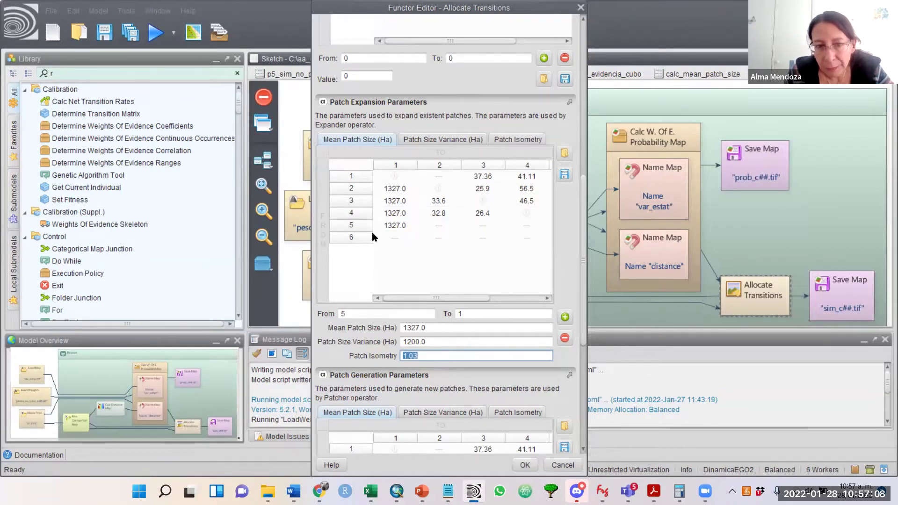
Step: Export the patch expansion parameters as a CSV file named par_exp2 into the p7 folder of modelo_taller_dinamica
{"action": "left_click", "coordinate": [565, 174]}
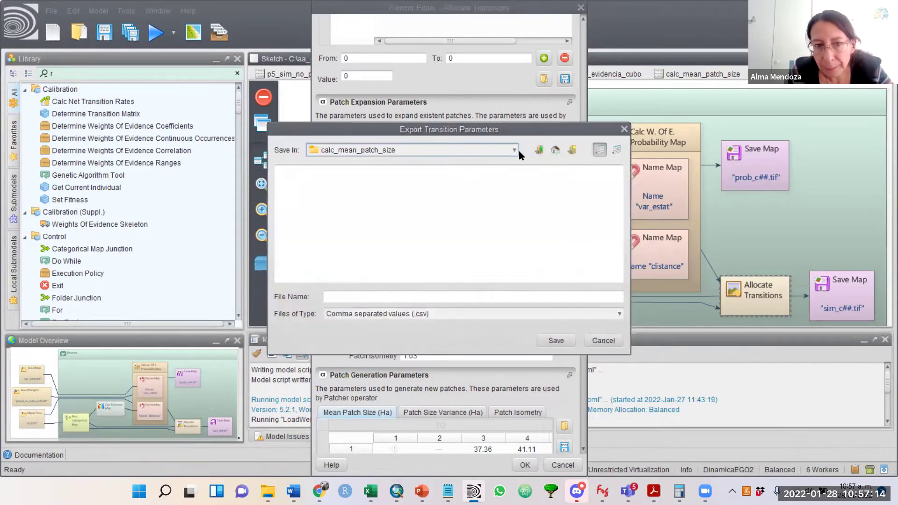
{"action": "left_click", "coordinate": [539, 149]}
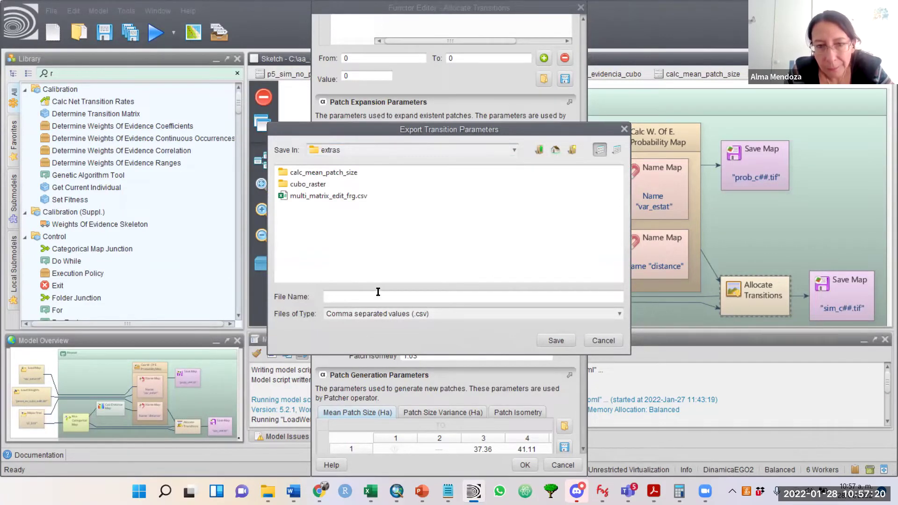
{"action": "left_click", "coordinate": [540, 149]}
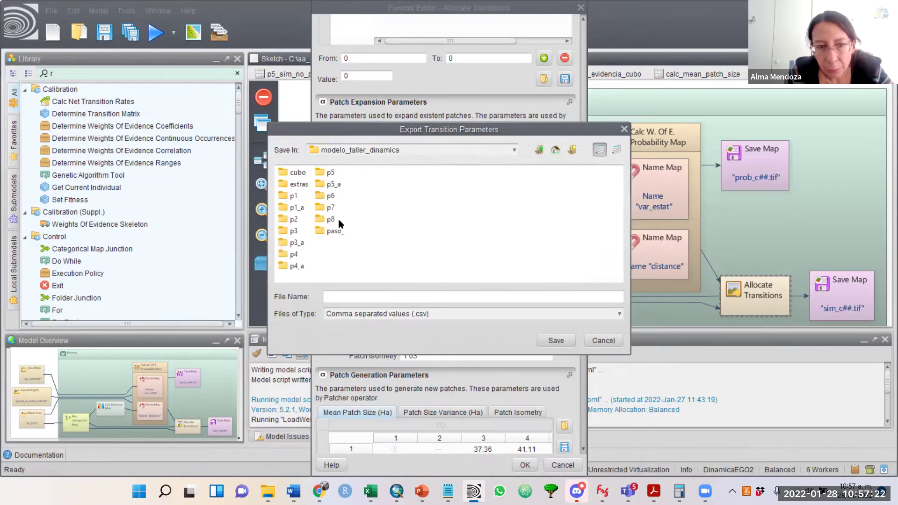
{"action": "double_click", "coordinate": [324, 209]}
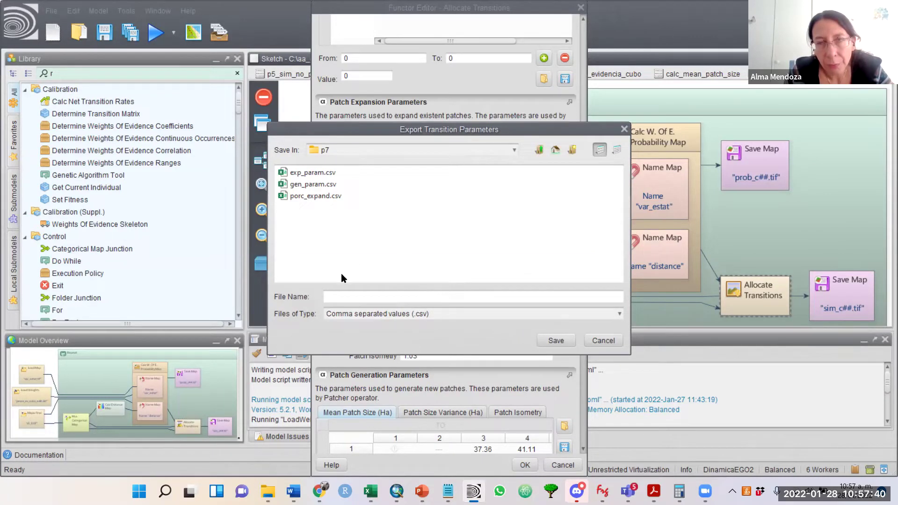
{"action": "left_click", "coordinate": [379, 294]}
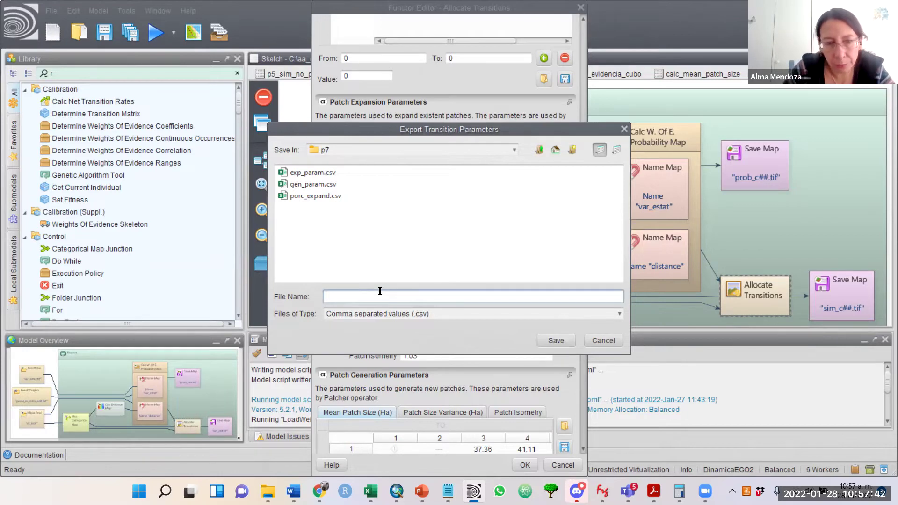
{"action": "mouse_move", "coordinate": [385, 130]}
{"action": "left_mouse_down"}
{"action": "mouse_move", "coordinate": [378, 295]}
{"action": "mouse_move", "coordinate": [376, 114]}
{"action": "mouse_move", "coordinate": [376, 136]}
{"action": "mouse_move", "coordinate": [375, 126]}
{"action": "left_mouse_up"}
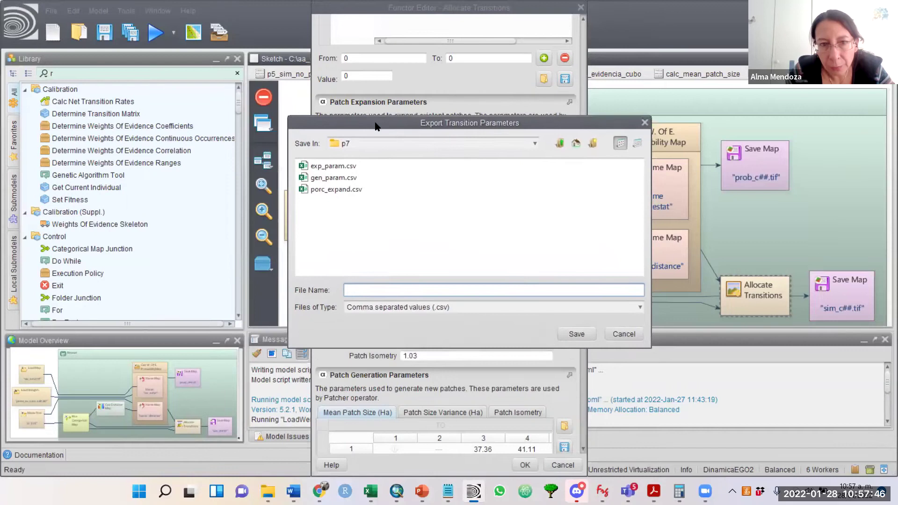
{"action": "type", "text": "par_exp2"}
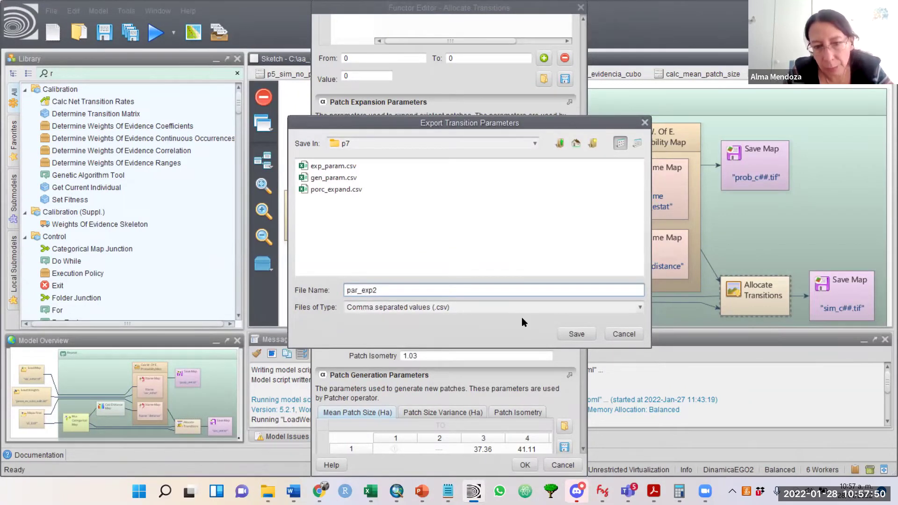
{"action": "left_click", "coordinate": [577, 334]}
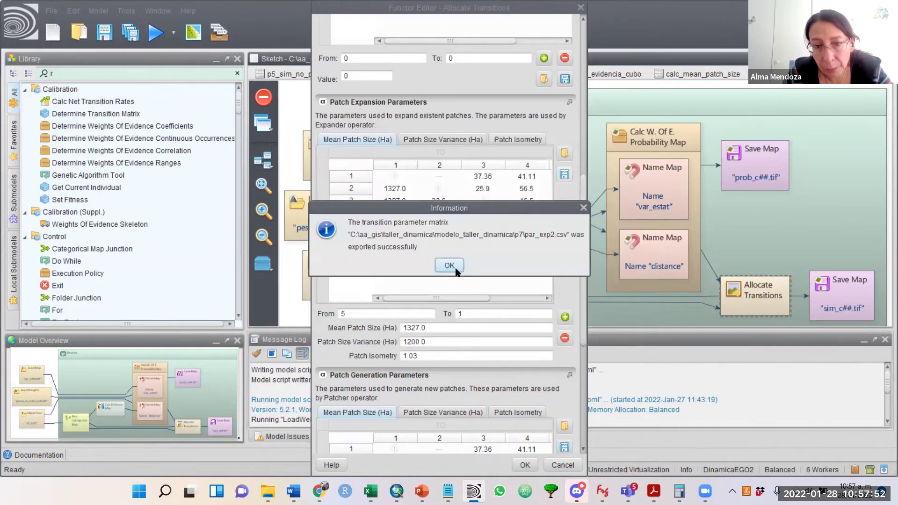
{"action": "left_click", "coordinate": [449, 266]}
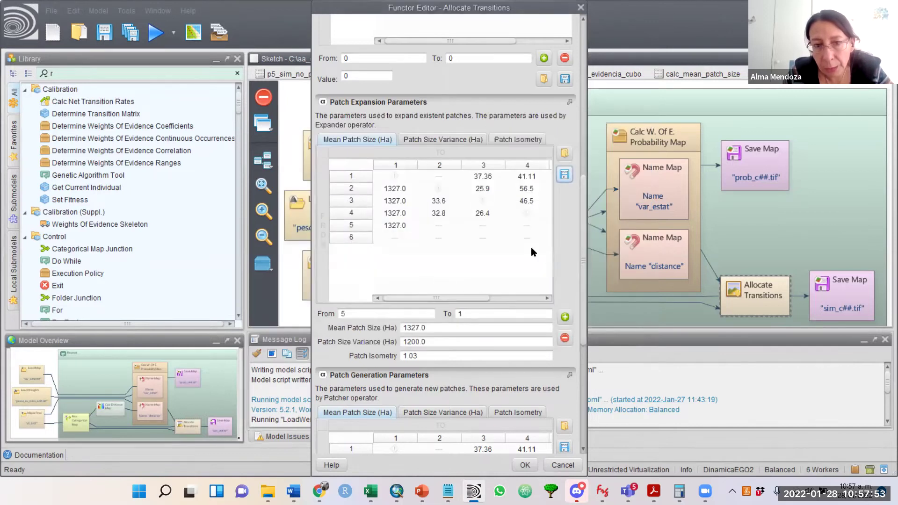
Step: Import par_exp2.csv from the p7 folder into the Patch Expansion Parameters
{"action": "left_click", "coordinate": [564, 154]}
{"action": "left_click", "coordinate": [319, 195]}
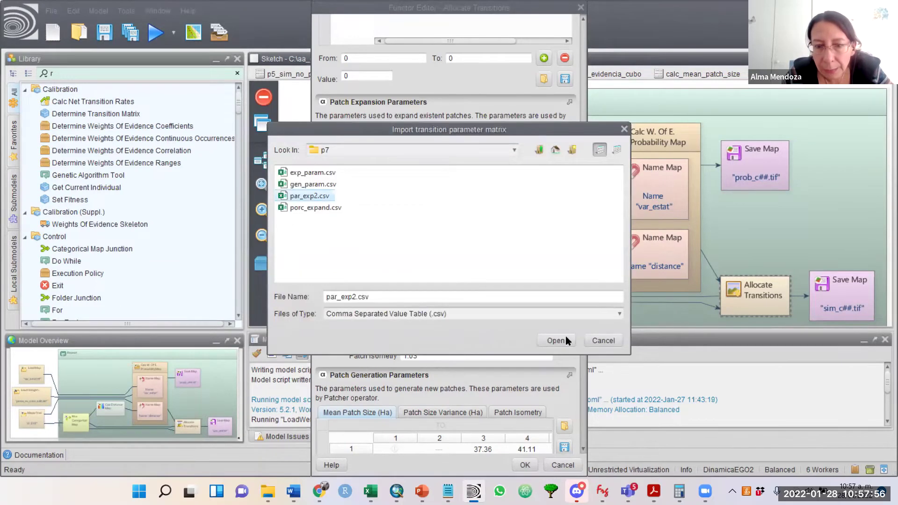
{"action": "left_click", "coordinate": [559, 340]}
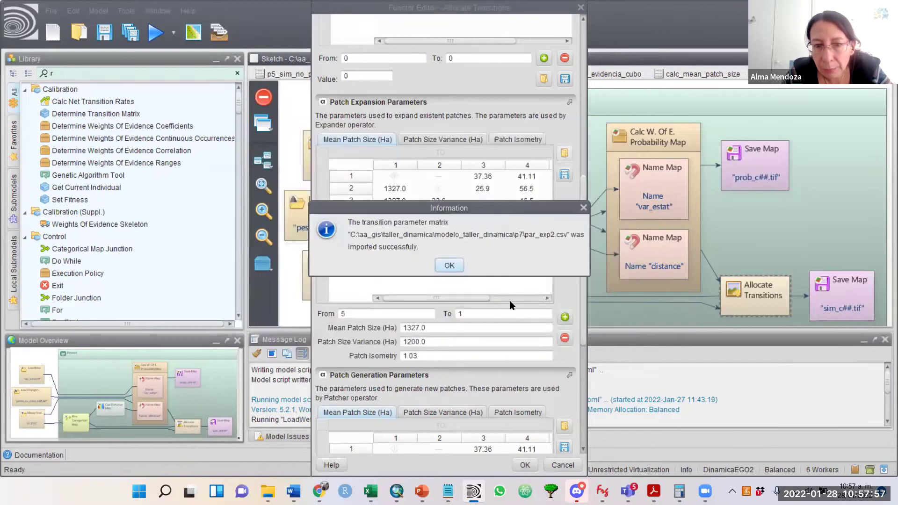
{"action": "left_click", "coordinate": [449, 265]}
Step: Check the variance, isometry and mean patch size tables of the Patch Expansion Parameters
{"action": "left_click", "coordinate": [420, 141]}
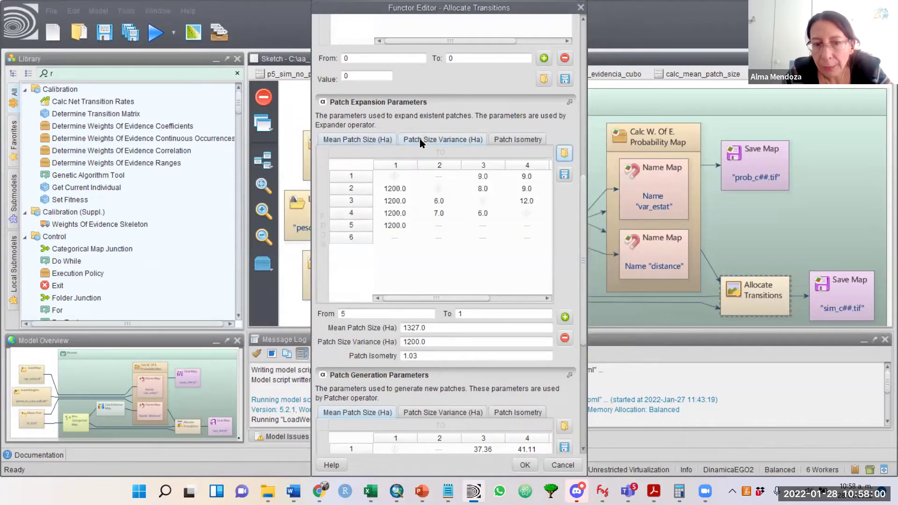
{"action": "left_click", "coordinate": [492, 141]}
{"action": "left_click", "coordinate": [375, 140]}
{"action": "left_click", "coordinate": [442, 140]}
{"action": "left_click", "coordinate": [503, 140]}
{"action": "left_click", "coordinate": [358, 140]}
{"action": "left_click", "coordinate": [443, 139]}
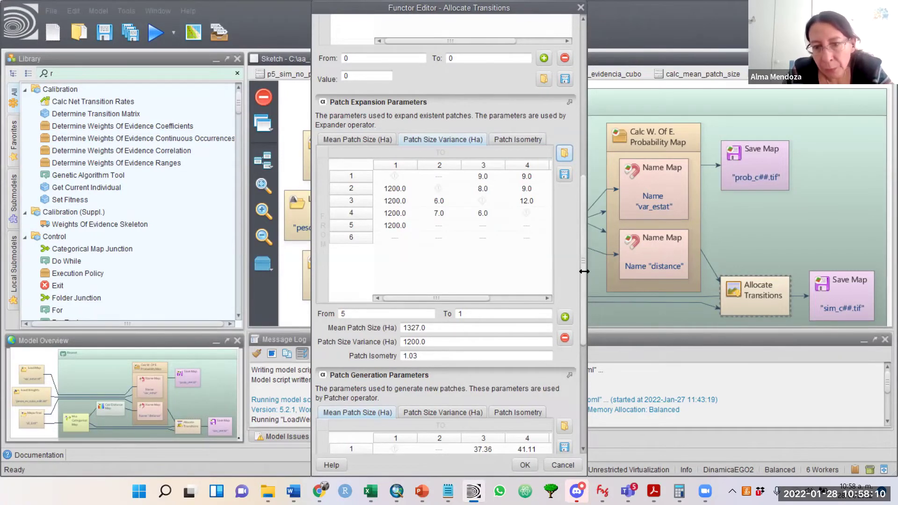
Step: Import par_exp2.csv from the p7 folder into the Patch Generation Parameters
{"action": "scroll", "coordinate": [582, 287], "scroll_direction": "down", "scroll_amount": 1}
{"action": "scroll", "coordinate": [582, 286], "scroll_direction": "down", "scroll_amount": 5}
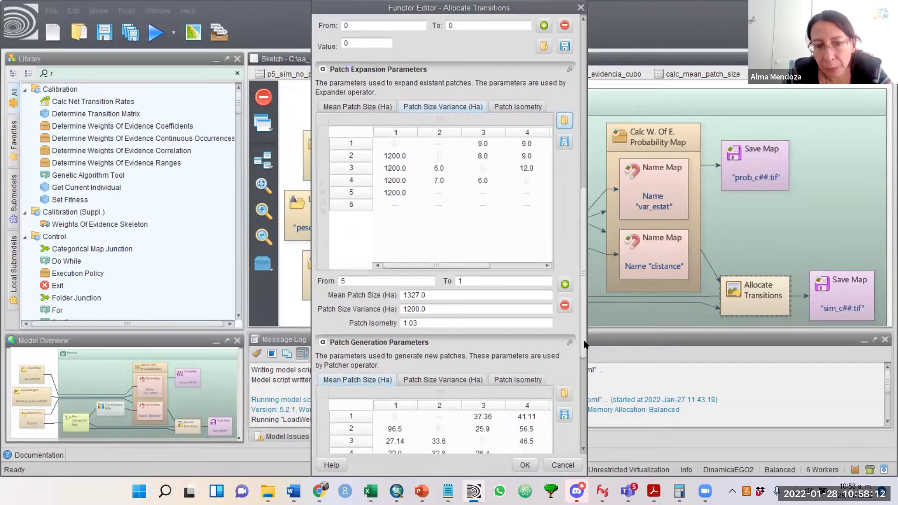
{"action": "scroll", "coordinate": [584, 291], "scroll_direction": "up", "scroll_amount": 3}
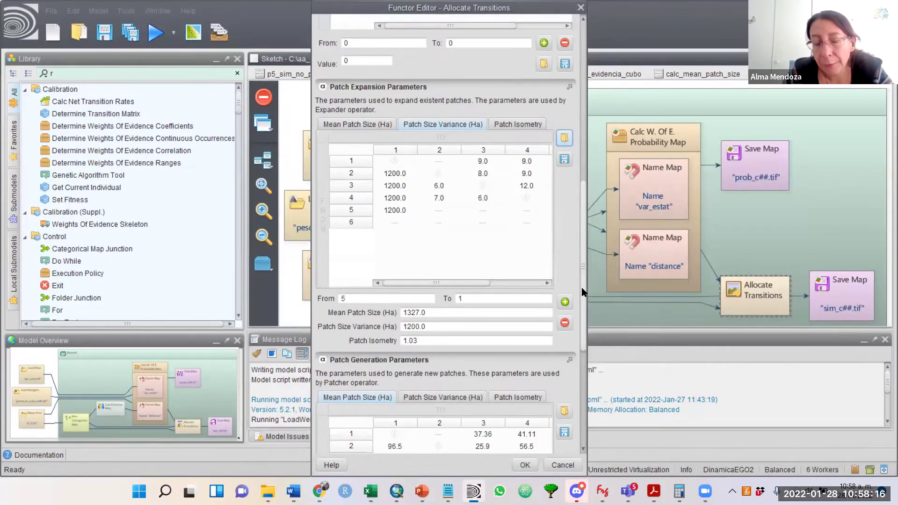
{"action": "scroll", "coordinate": [579, 370], "scroll_direction": "down", "scroll_amount": 7}
{"action": "left_click", "coordinate": [565, 200]}
{"action": "left_click", "coordinate": [300, 196]}
{"action": "left_click", "coordinate": [556, 341]}
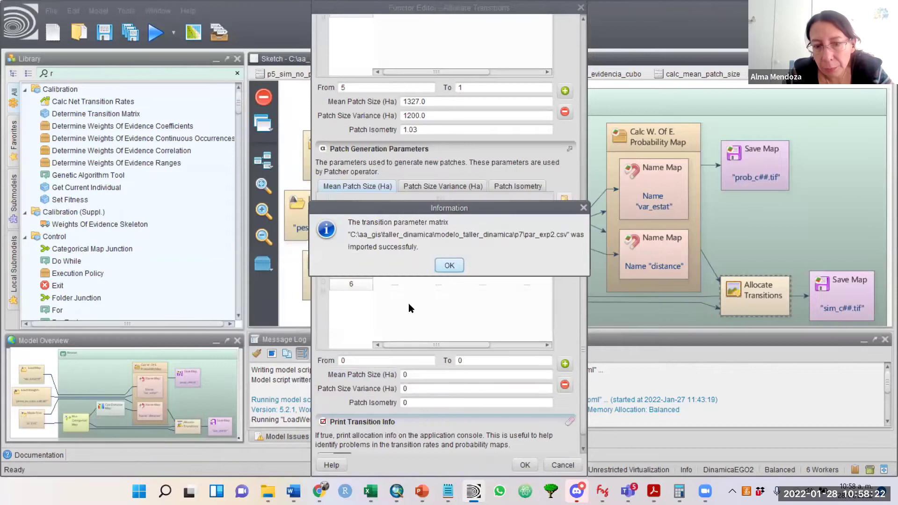
{"action": "left_click", "coordinate": [448, 265]}
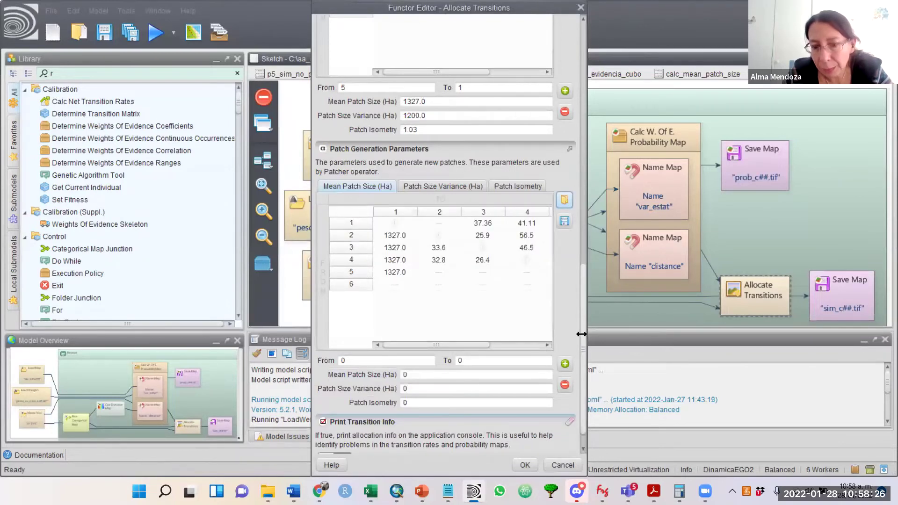
Step: Review the expansion percentages and patch parameters, and accept the Allocate Transitions settings
{"action": "scroll", "coordinate": [582, 333], "scroll_direction": "down", "scroll_amount": 1}
{"action": "scroll", "coordinate": [583, 383], "scroll_direction": "up", "scroll_amount": 10}
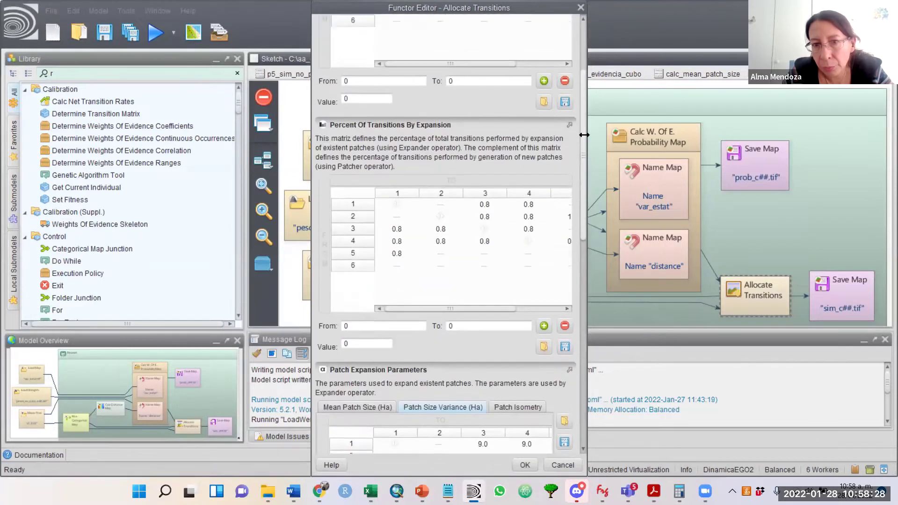
{"action": "scroll", "coordinate": [584, 123], "scroll_direction": "down", "scroll_amount": 15}
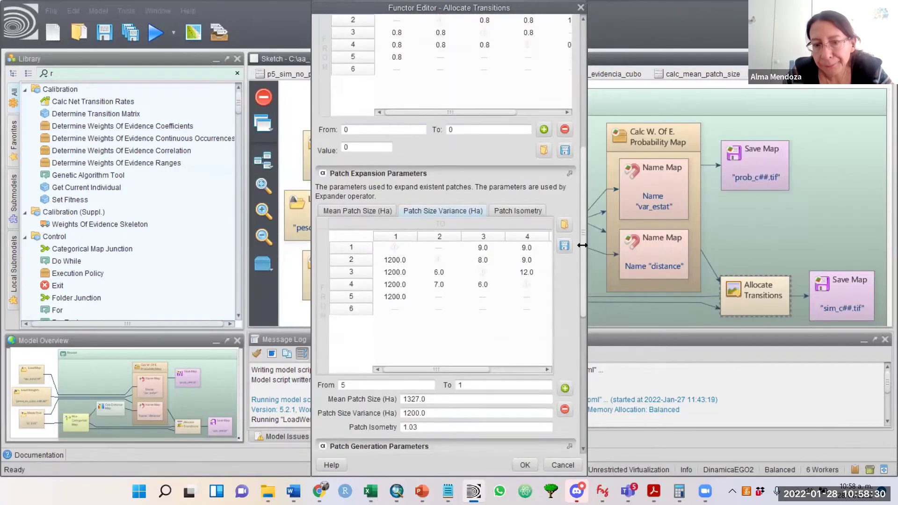
{"action": "scroll", "coordinate": [580, 292], "scroll_direction": "down", "scroll_amount": 5}
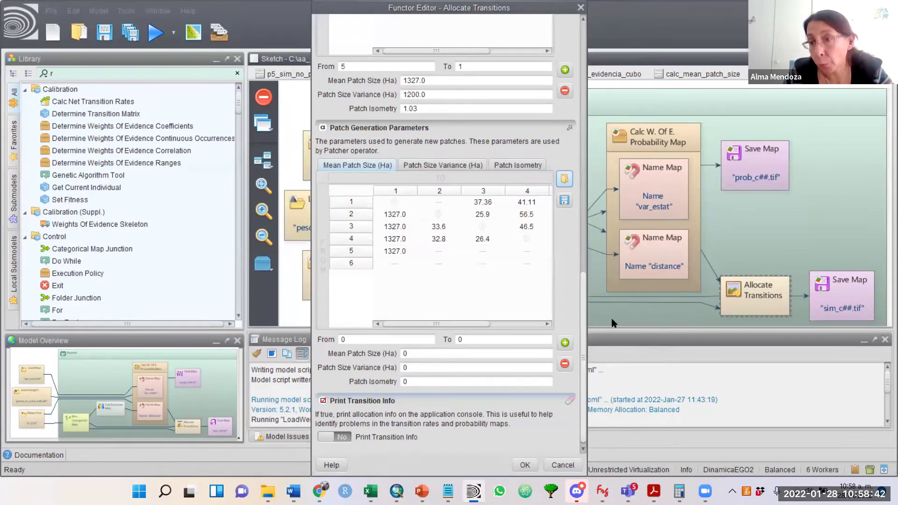
{"action": "left_click", "coordinate": [525, 465]}
Step: Reopen Allocate Transitions and set the percent of transitions by expansion from 1 to 4 to 0.2
{"action": "left_click", "coordinate": [720, 265]}
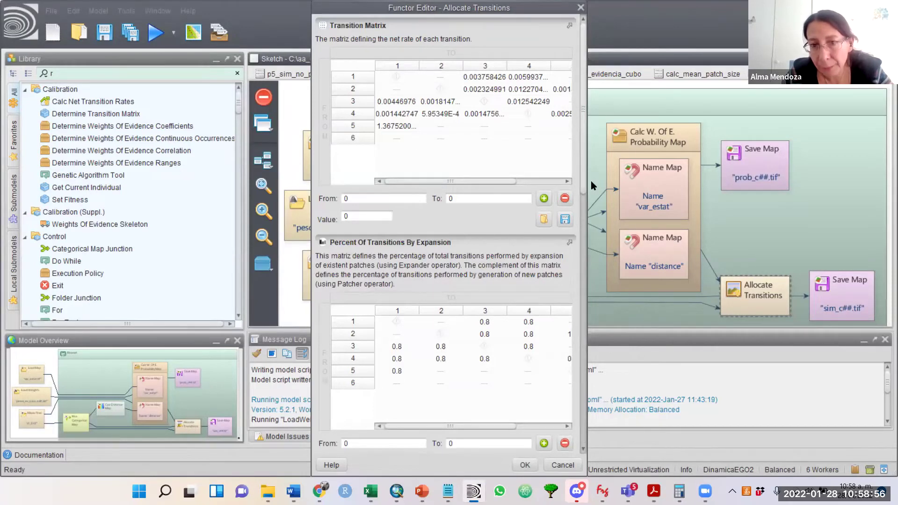
{"action": "scroll", "coordinate": [573, 183], "scroll_direction": "down", "scroll_amount": 5}
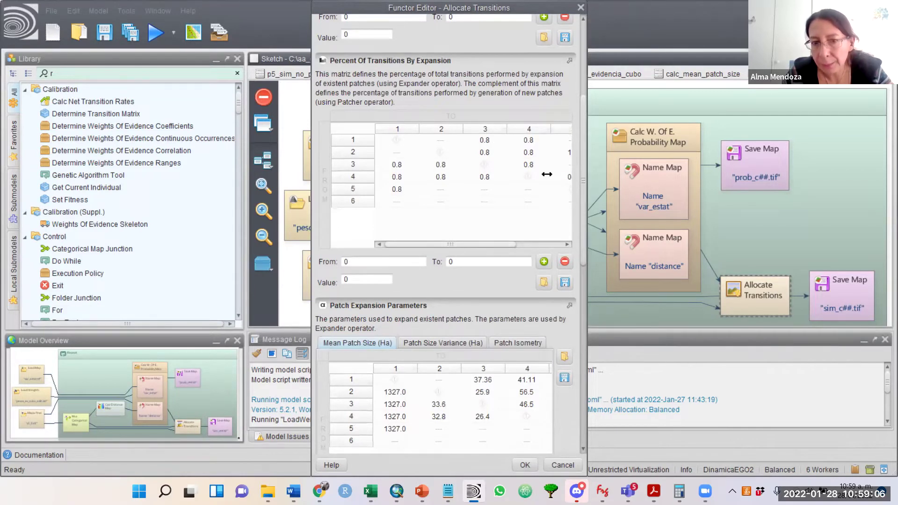
{"action": "double_click", "coordinate": [528, 140]}
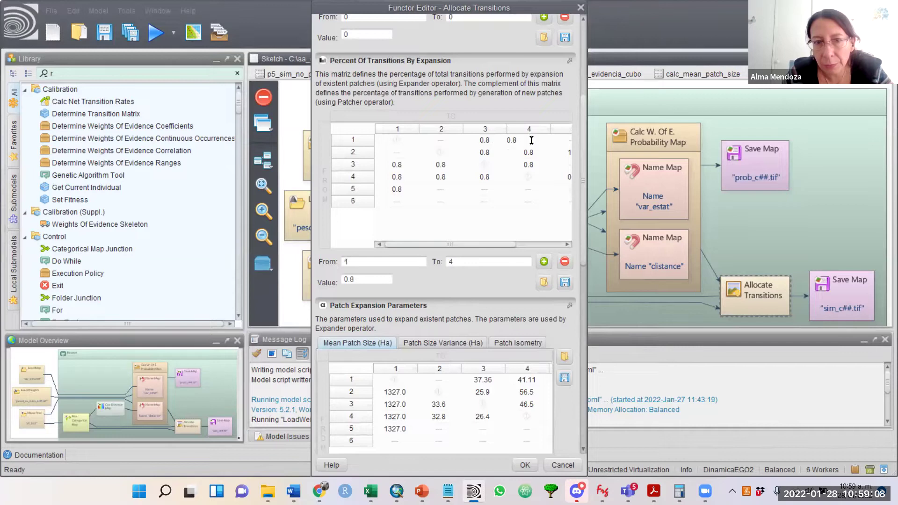
{"action": "double_click", "coordinate": [368, 281]}
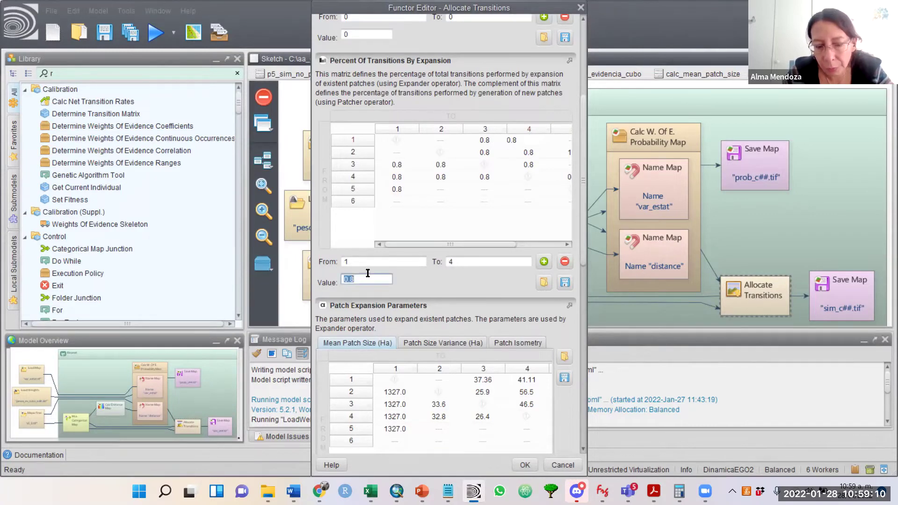
{"action": "type", "text": "0.2"}
{"action": "left_click", "coordinate": [543, 261]}
Step: Set the percent of transitions by expansion to 0.5 for transitions 2 to 4 and 3 to 4
{"action": "double_click", "coordinate": [533, 152]}
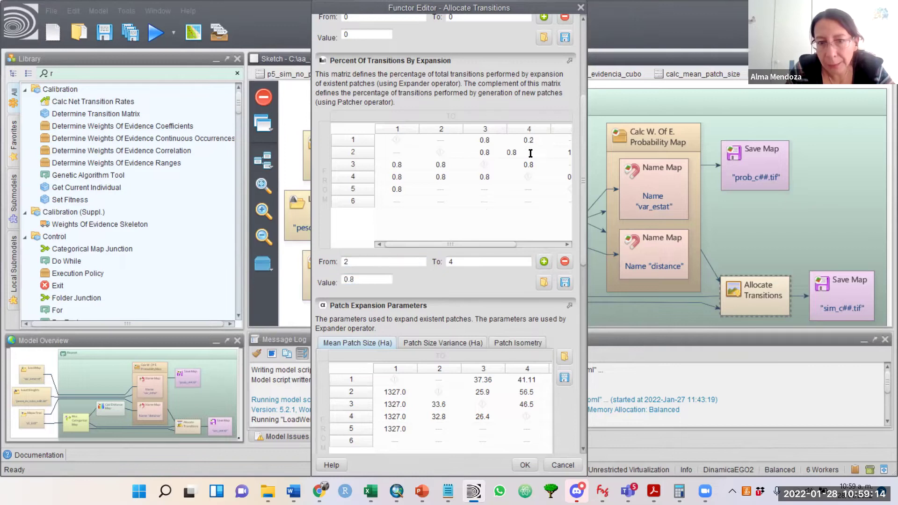
{"action": "double_click", "coordinate": [379, 277]}
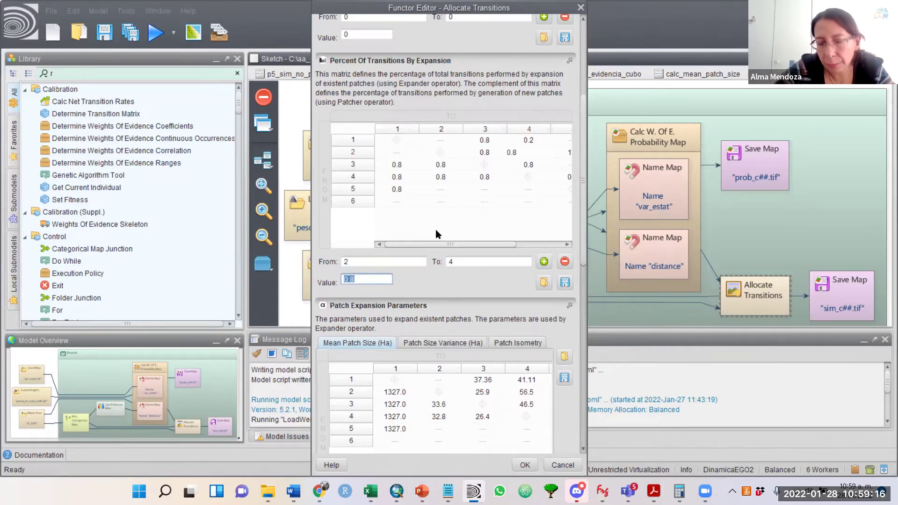
{"action": "type", "text": "0.5"}
{"action": "left_click", "coordinate": [542, 261]}
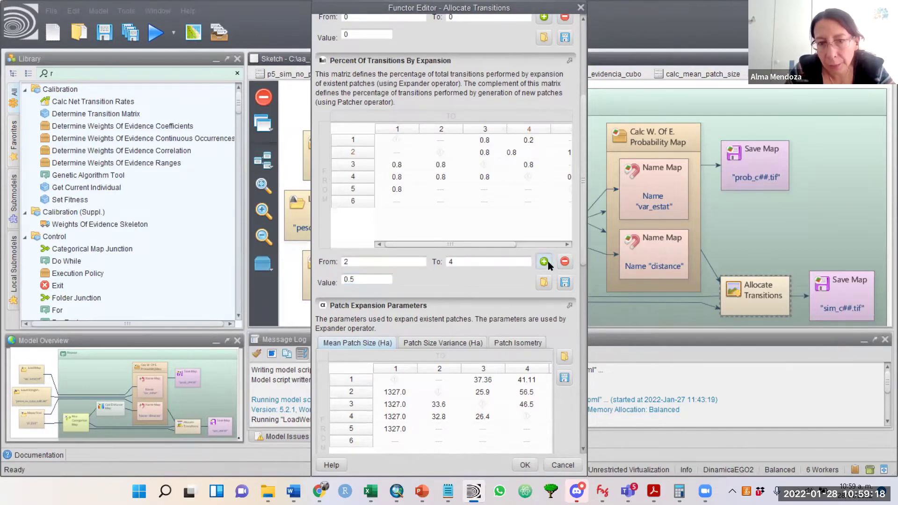
{"action": "left_click", "coordinate": [363, 275]}
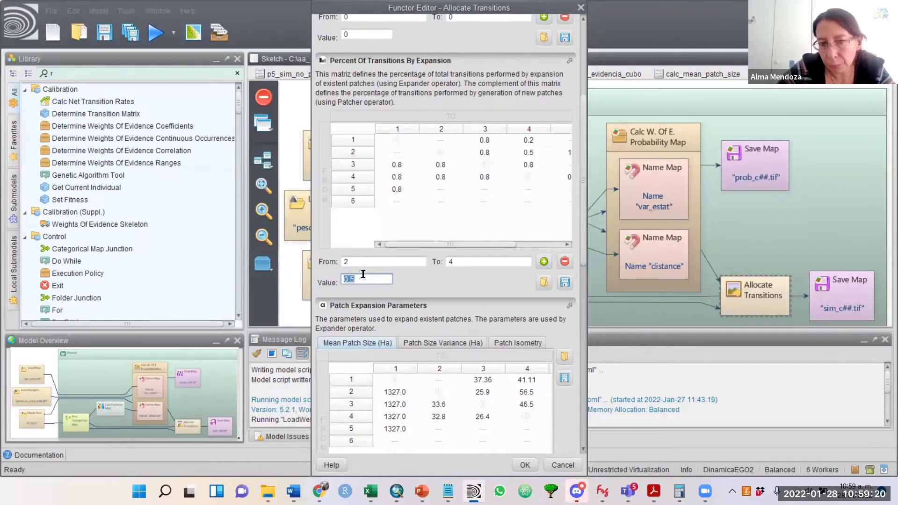
{"action": "left_click", "coordinate": [525, 165]}
{"action": "left_click", "coordinate": [368, 279]}
{"action": "type", "text": "0"}
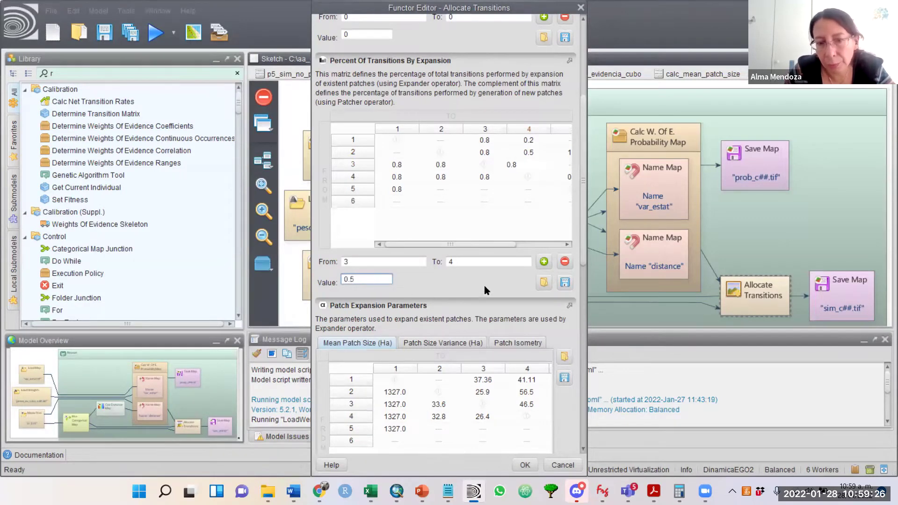
{"action": "left_click", "coordinate": [541, 262]}
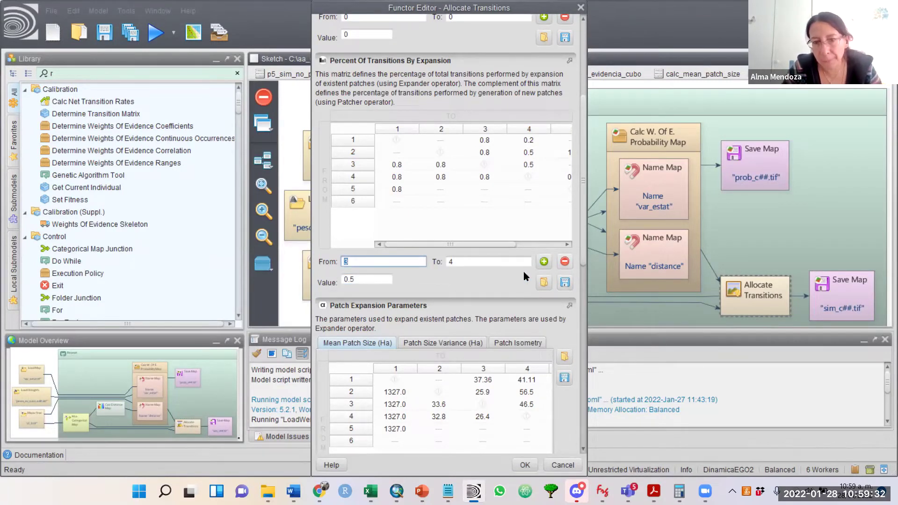
Step: Export the Percent Of Transitions By Expansion matrix as porc_expand2.csv into the p7 folder
{"action": "left_click", "coordinate": [566, 283]}
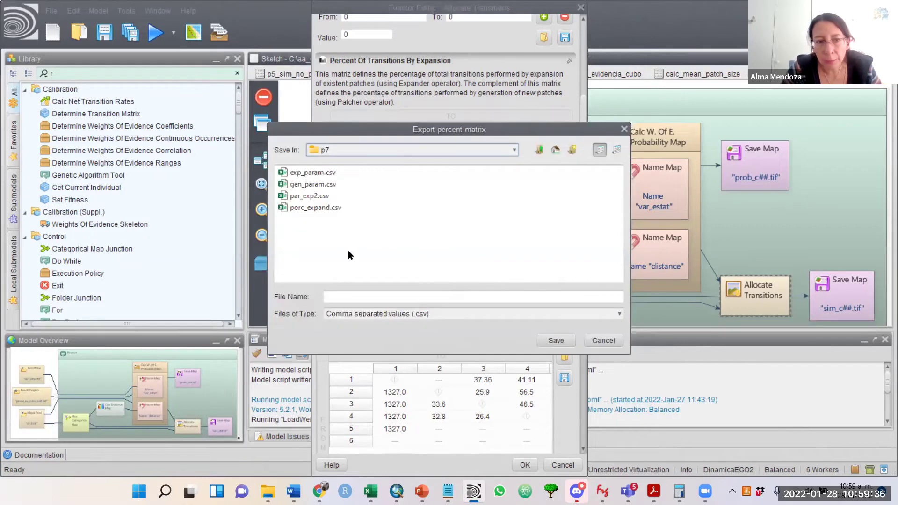
{"action": "left_click", "coordinate": [316, 209]}
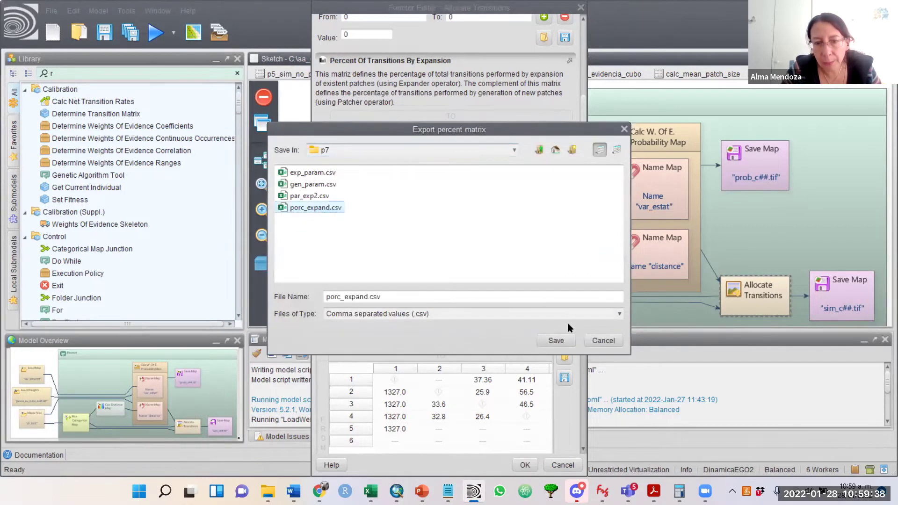
{"action": "left_click", "coordinate": [370, 298]}
{"action": "type", "text": "2"}
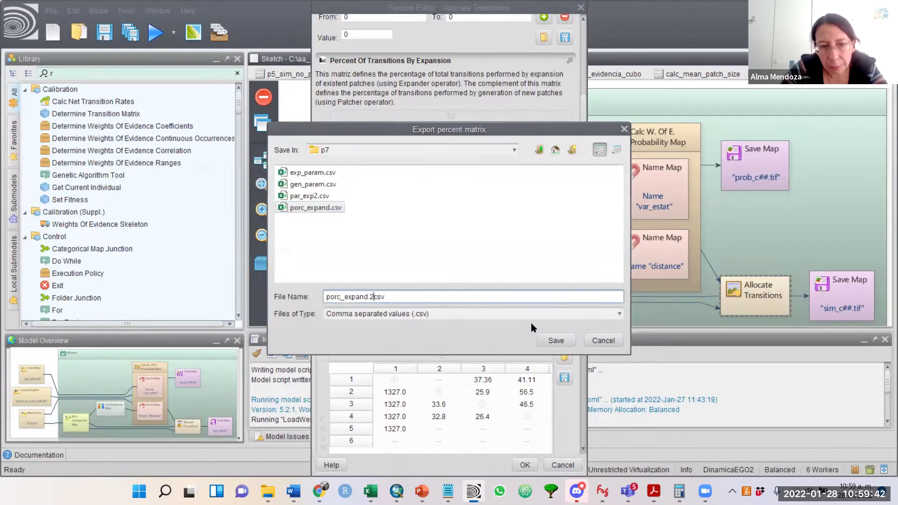
{"action": "key", "text": "BackSpace"}
{"action": "key", "text": "BackSpace"}
{"action": "type", "text": "2."}
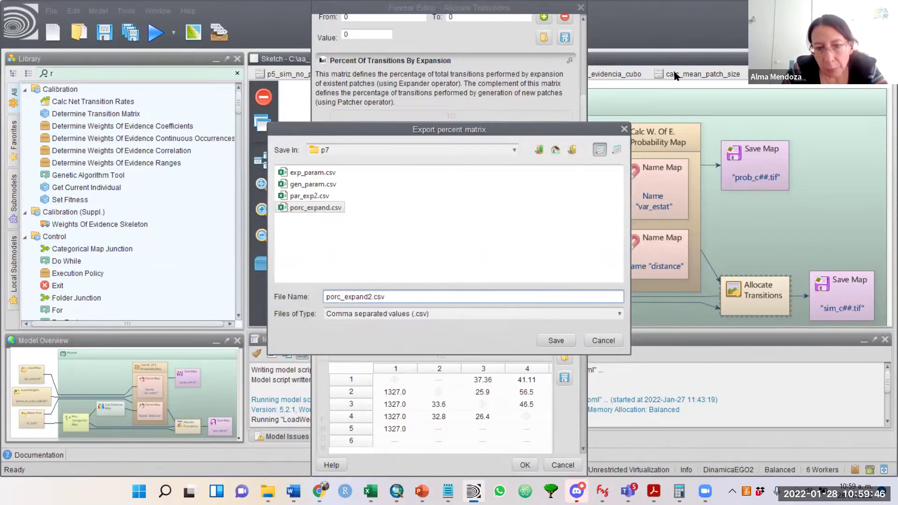
{"action": "left_click", "coordinate": [552, 341]}
{"action": "left_click", "coordinate": [447, 265]}
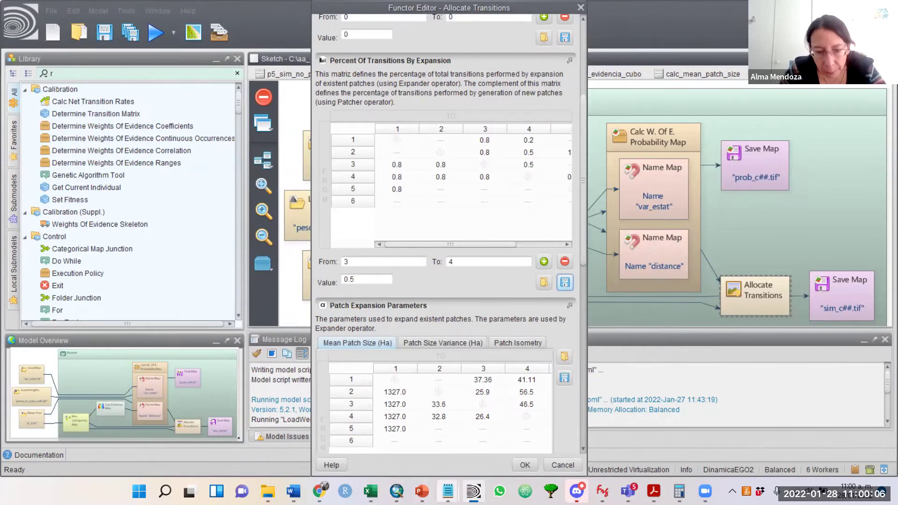
Step: Switch to the taller_dinamica_dia_3 presentation in PowerPoint and examine the slide comparing Patcher and Expander simulation results
{"action": "left_click", "coordinate": [421, 491]}
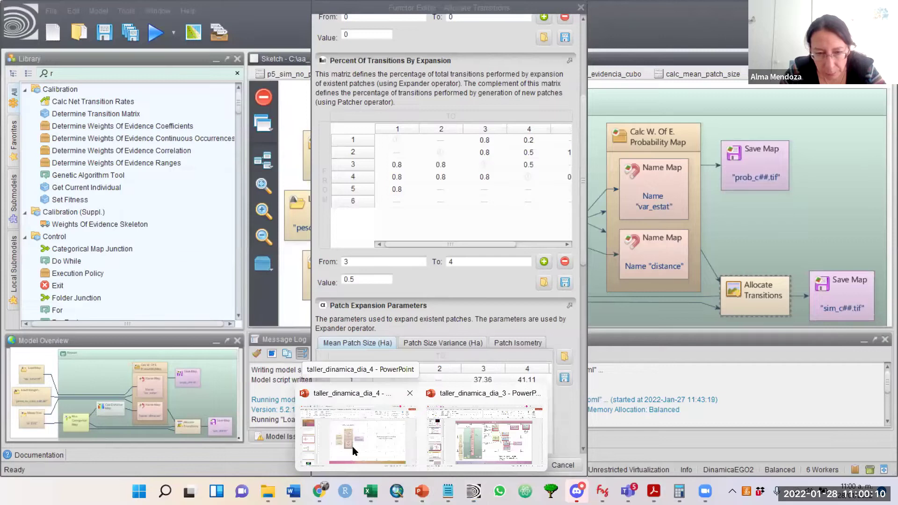
{"action": "left_click", "coordinate": [447, 468]}
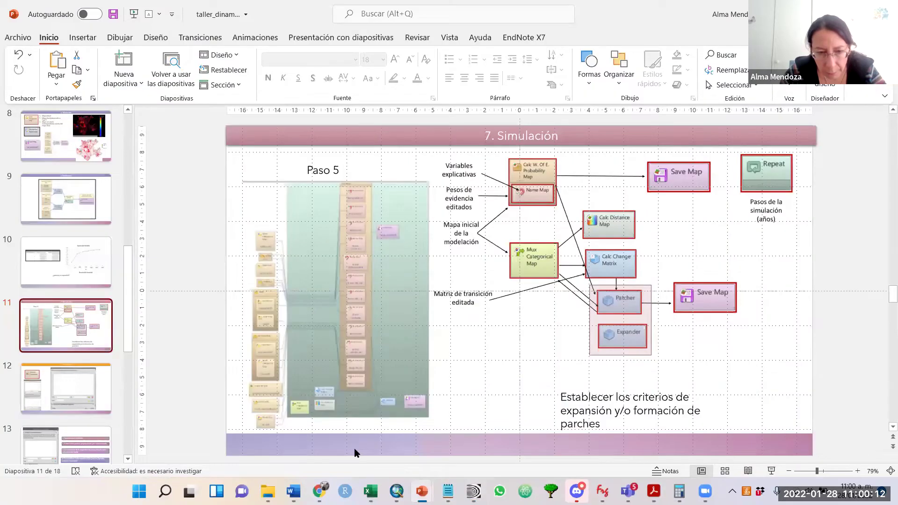
{"action": "key", "text": "ctrl+F6"}
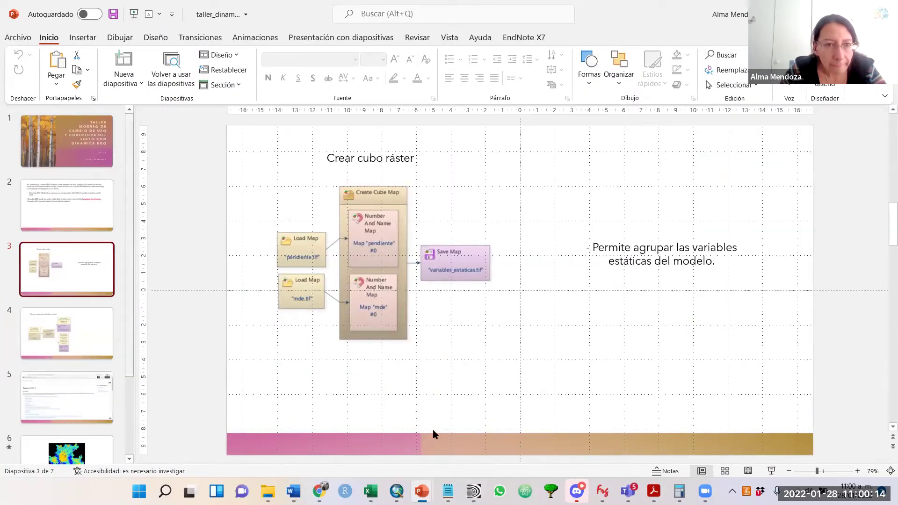
{"action": "mouse_move", "coordinate": [422, 491]}
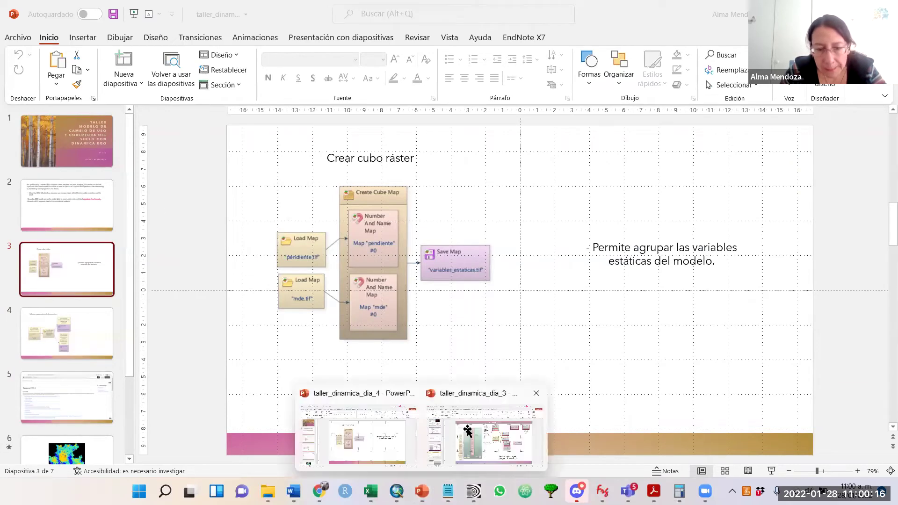
{"action": "left_click", "coordinate": [481, 433]}
{"action": "scroll", "coordinate": [126, 318], "scroll_direction": "down", "scroll_amount": 3}
{"action": "left_click_drag", "start_coordinate": [128, 377], "coordinate": [124, 473]}
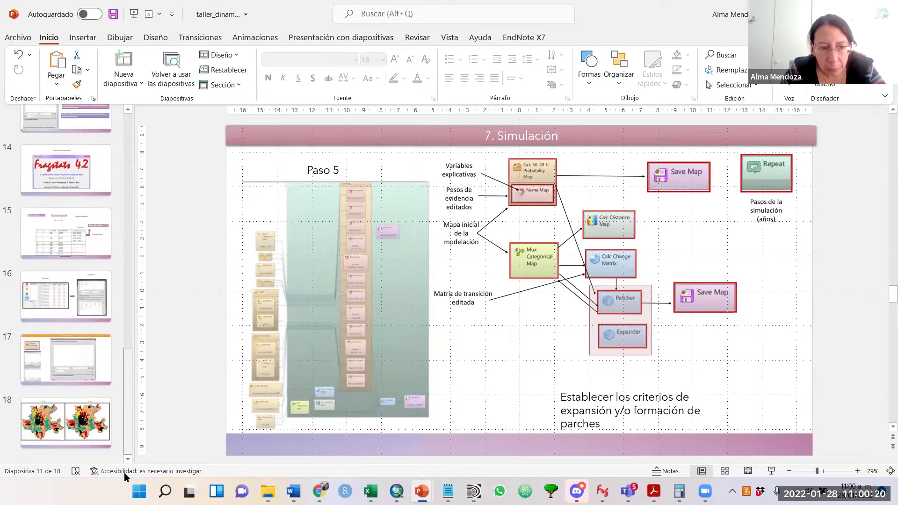
{"action": "left_click", "coordinate": [72, 418]}
{"action": "left_click_drag", "start_coordinate": [126, 398], "coordinate": [119, 222]}
{"action": "left_click", "coordinate": [79, 334]}
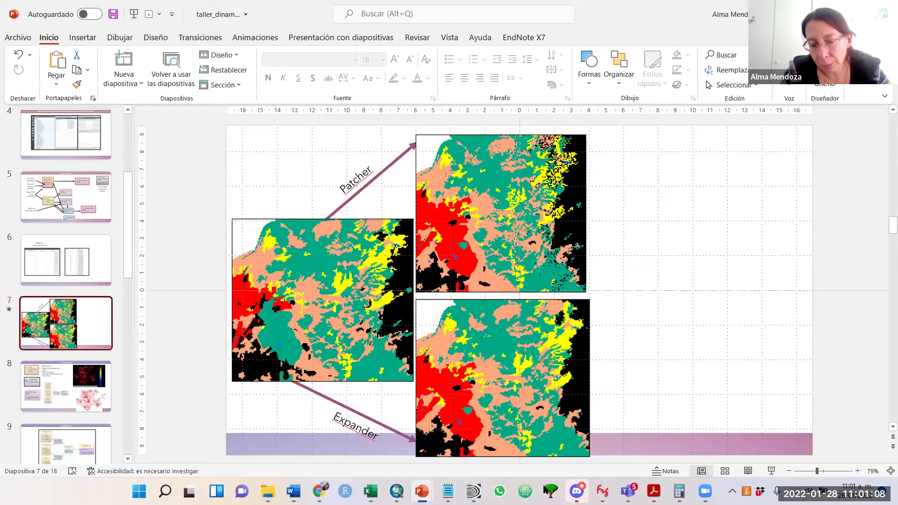
Step: Return to the Allocate Transitions settings in Dinamica EGO, check the patch generation parameters and accept them
{"action": "key", "text": "alt+Tab"}
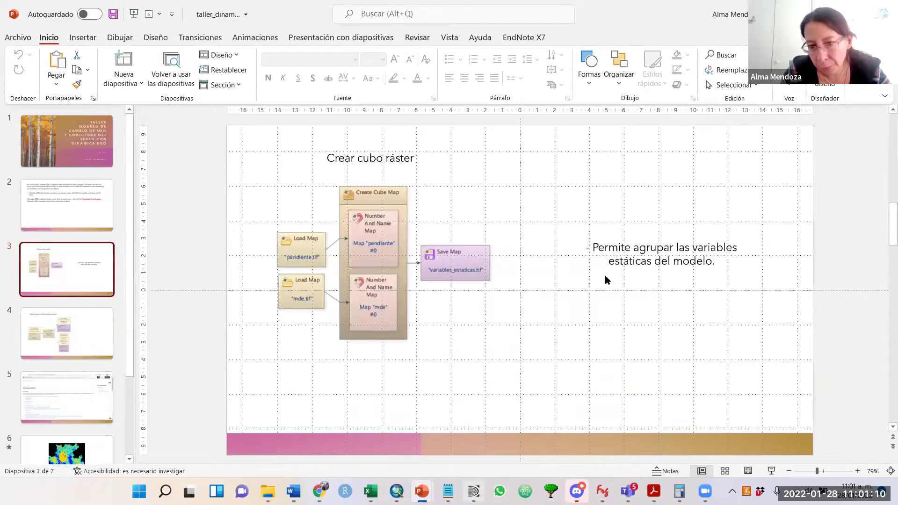
{"action": "key", "text": "alt+Tab"}
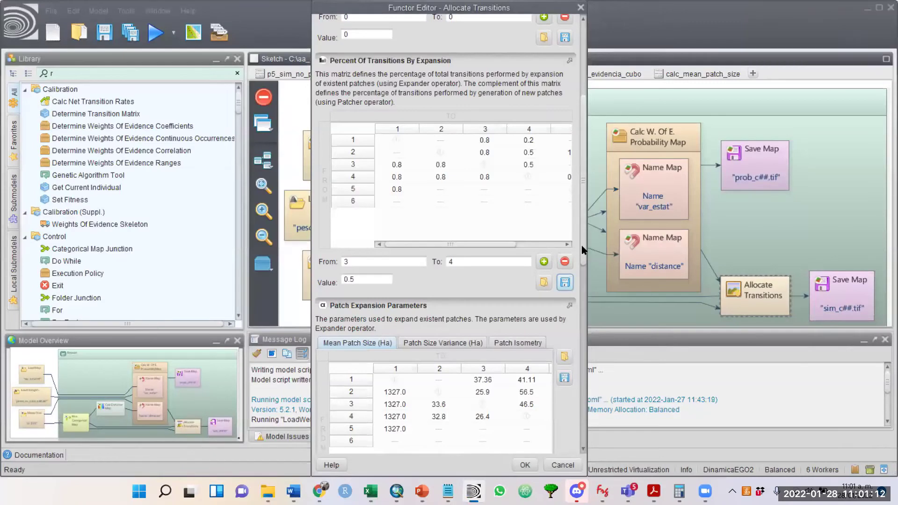
{"action": "left_click_drag", "start_coordinate": [584, 261], "coordinate": [588, 455]}
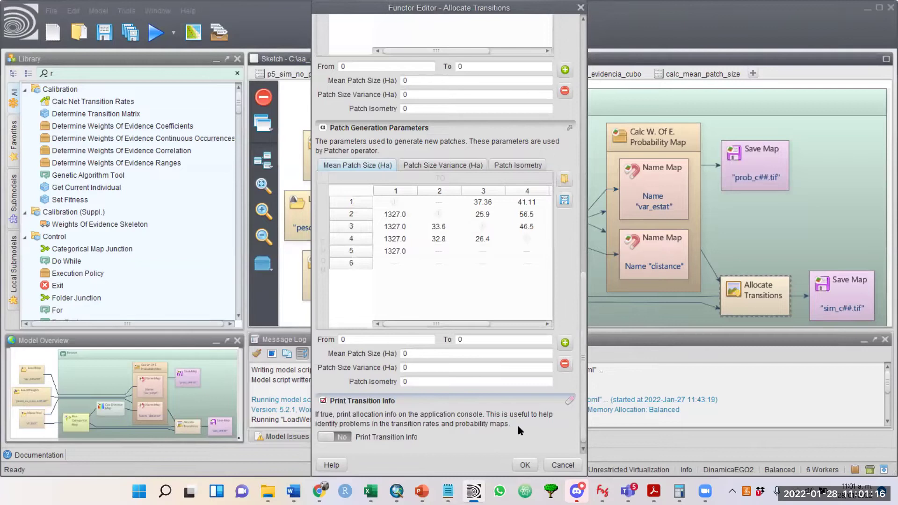
{"action": "left_click", "coordinate": [524, 466]}
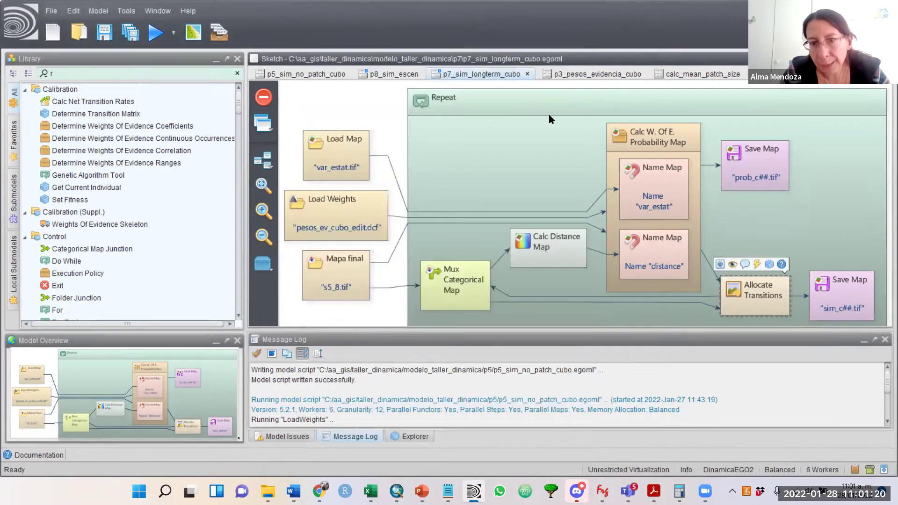
Step: View the calc_mean_patch_size model, and switch to ArcMap to look at the simulated sim19.tif map
{"action": "left_click", "coordinate": [686, 74]}
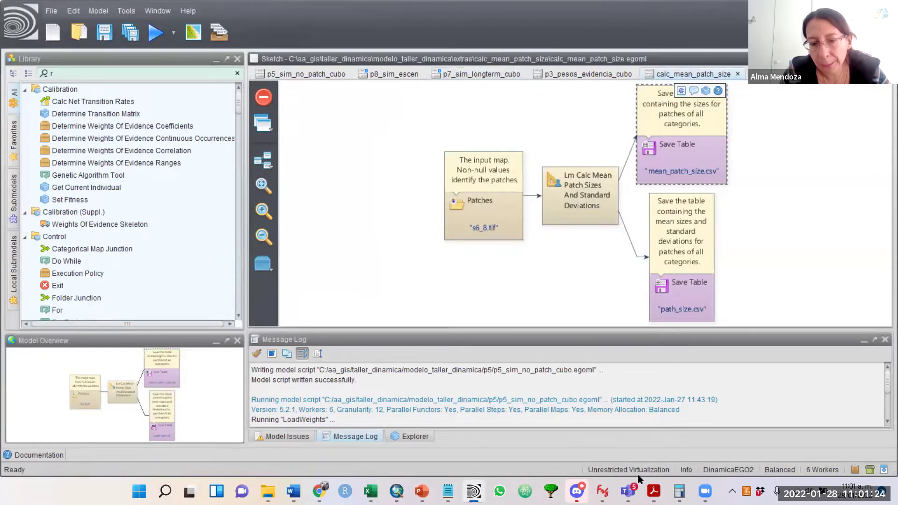
{"action": "mouse_move", "coordinate": [602, 491]}
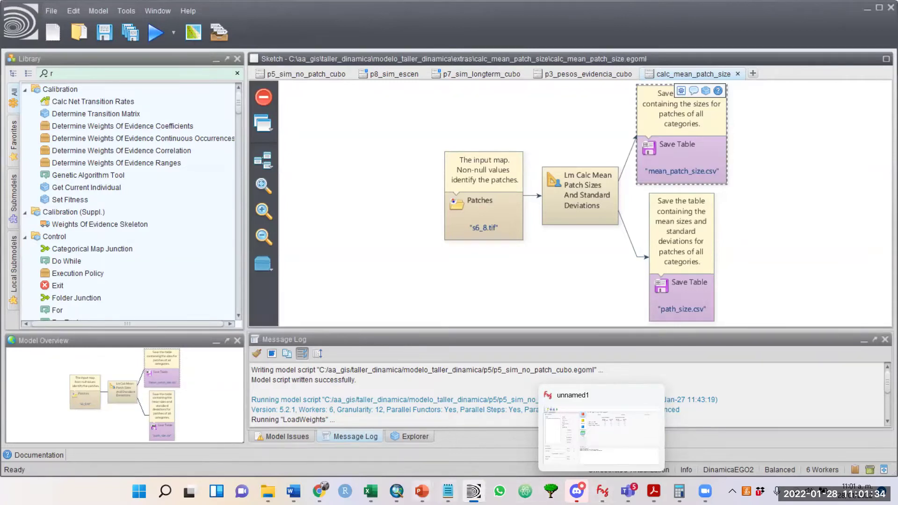
{"action": "mouse_move", "coordinate": [397, 491]}
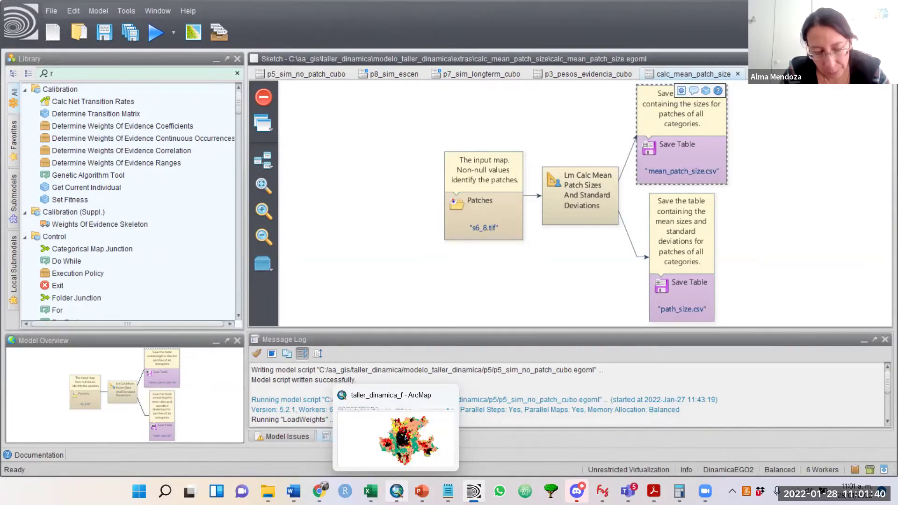
{"action": "left_click", "coordinate": [397, 491]}
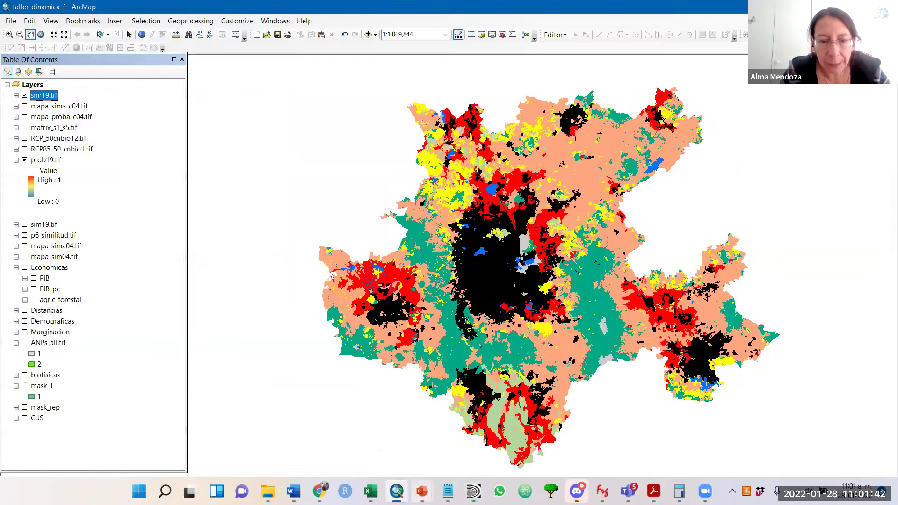
Step: Switch to the taller_dinamica_dia_3 presentation and examine the T1 * 100 + T2 change map formula on slide 15
{"action": "mouse_move", "coordinate": [422, 491]}
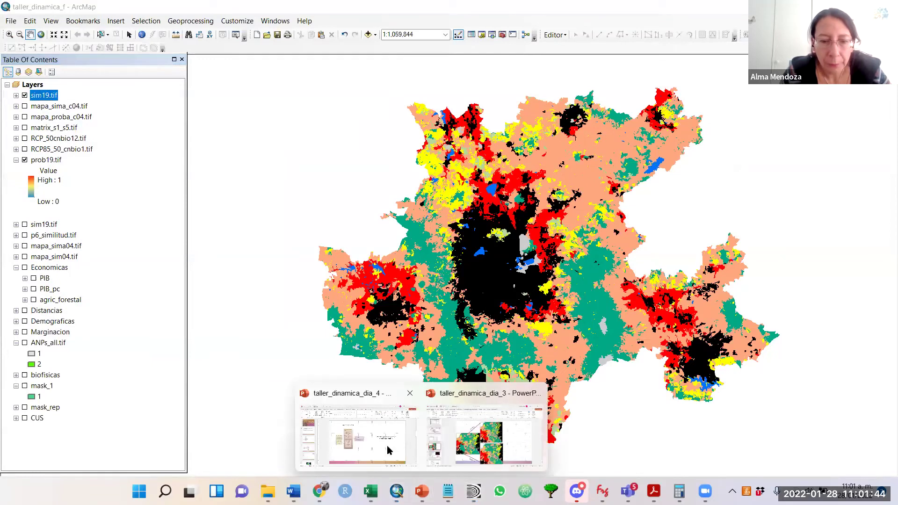
{"action": "left_click", "coordinate": [468, 448]}
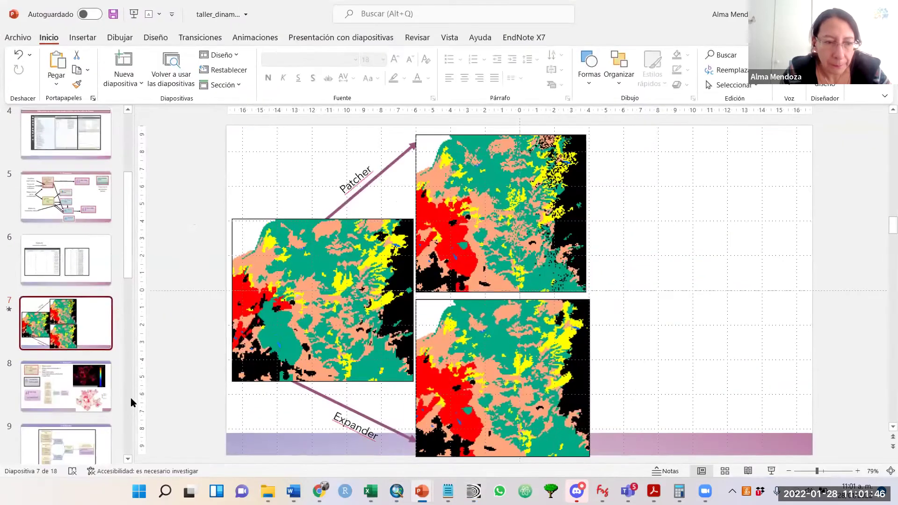
{"action": "left_click_drag", "start_coordinate": [125, 271], "coordinate": [125, 423]}
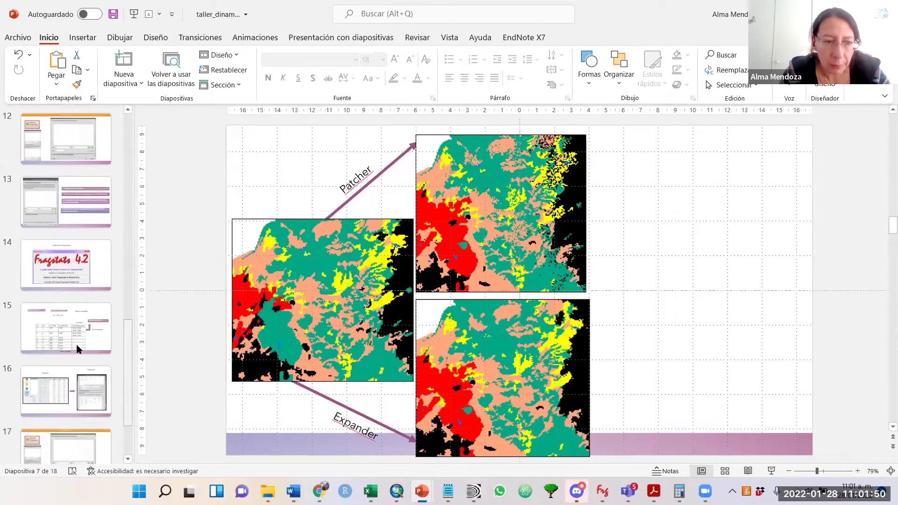
{"action": "left_click", "coordinate": [65, 319]}
{"action": "mouse_move", "coordinate": [435, 207]}
{"action": "left_mouse_down"}
{"action": "mouse_move", "coordinate": [458, 206]}
{"action": "mouse_move", "coordinate": [449, 206]}
{"action": "left_mouse_up"}
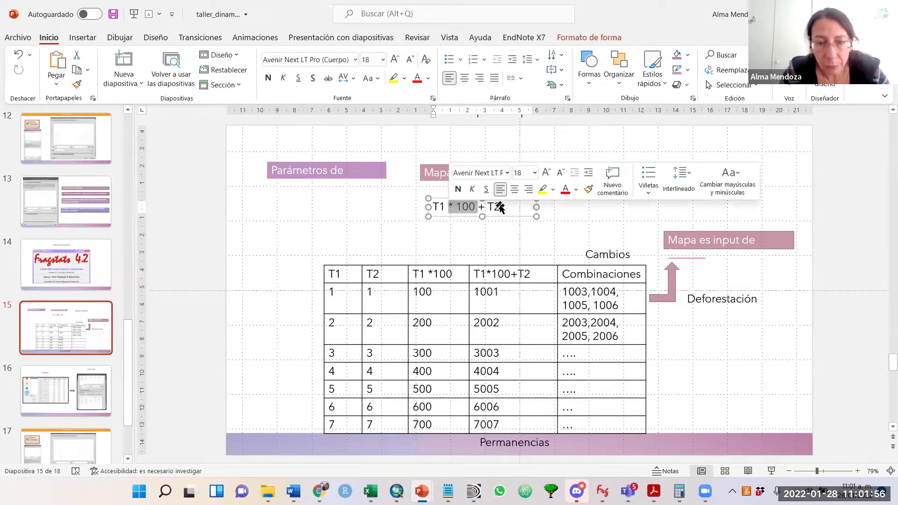
{"action": "key", "text": "Escape"}
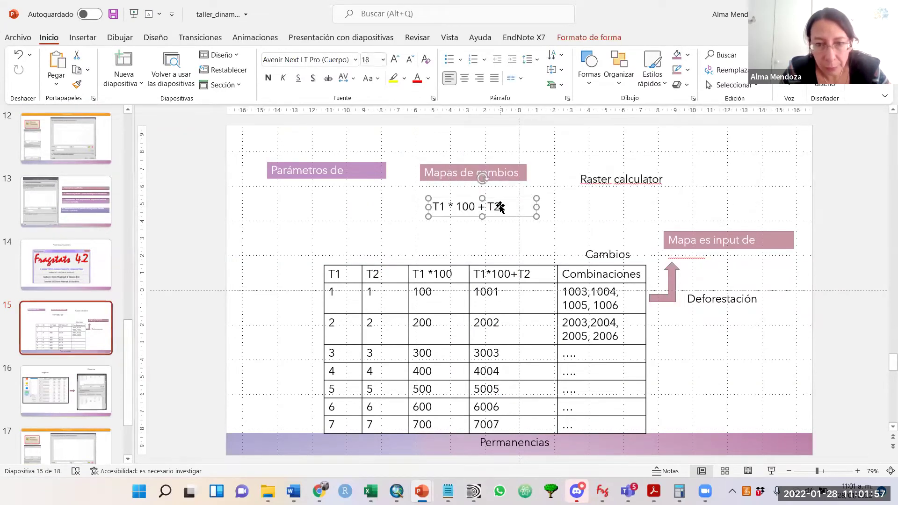
{"action": "left_click", "coordinate": [446, 208]}
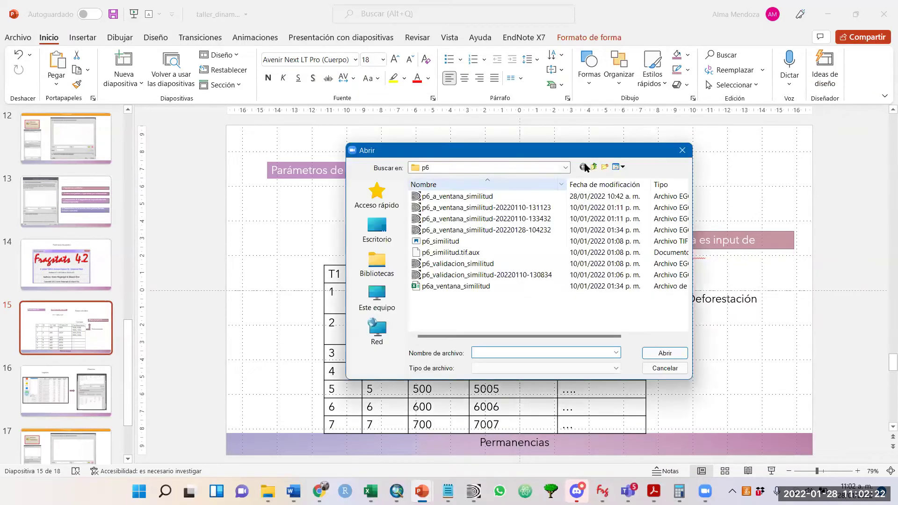
{"action": "left_click", "coordinate": [594, 167]}
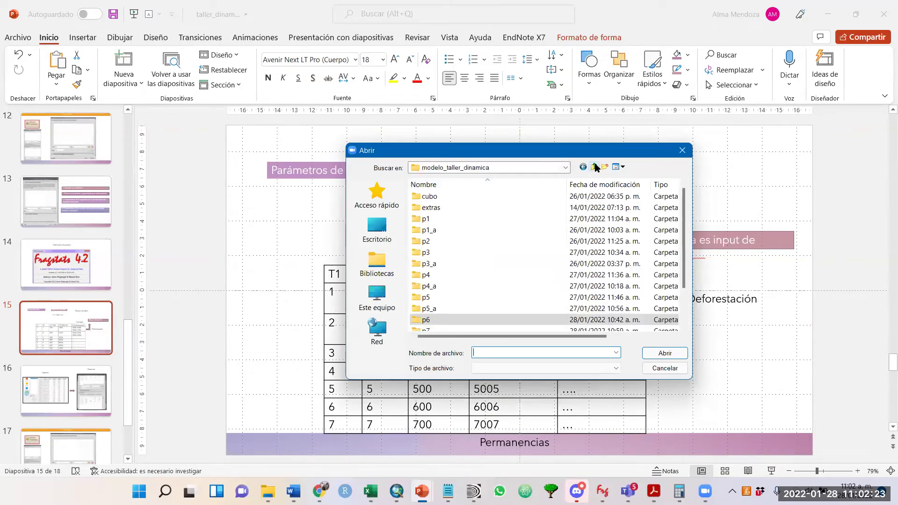
{"action": "double_click", "coordinate": [440, 207]}
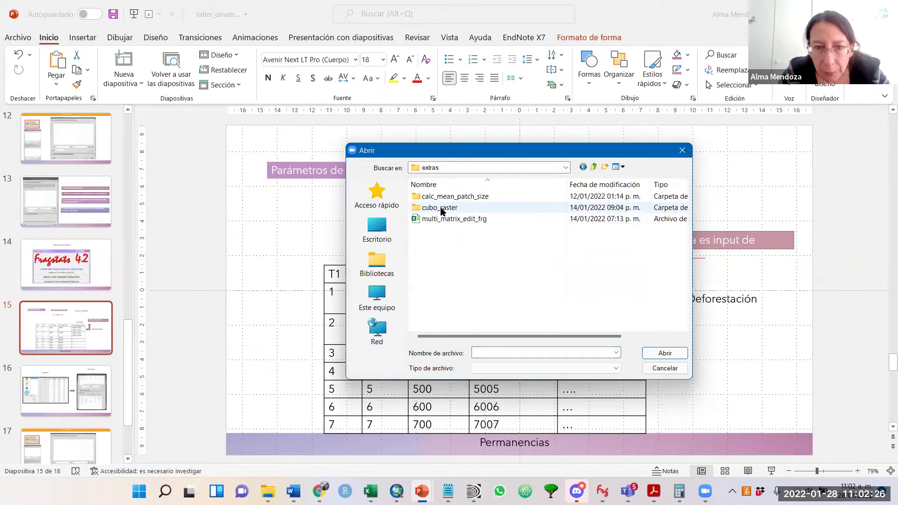
{"action": "double_click", "coordinate": [444, 199]}
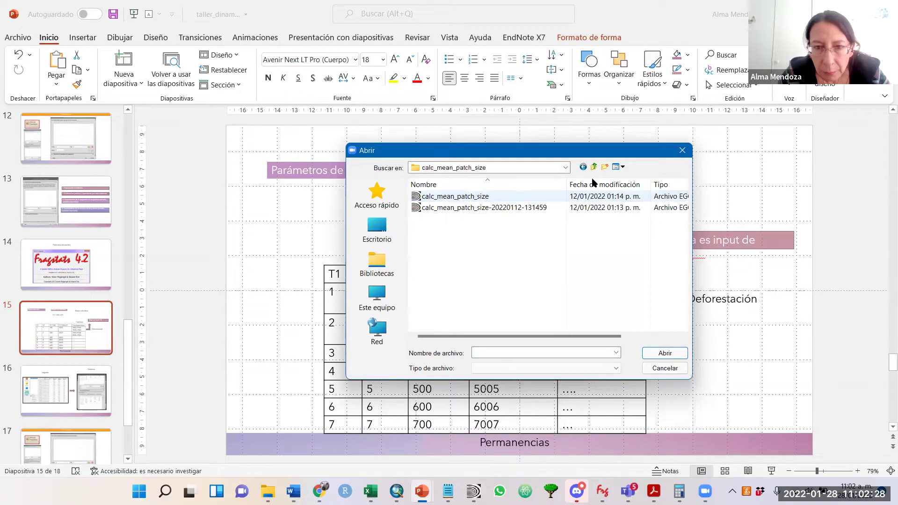
{"action": "left_click", "coordinate": [583, 167]}
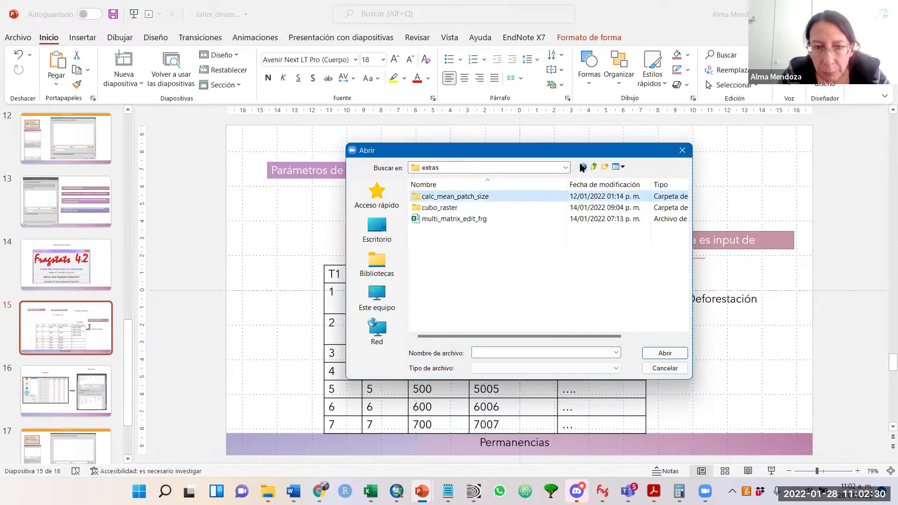
{"action": "left_click", "coordinate": [582, 168]}
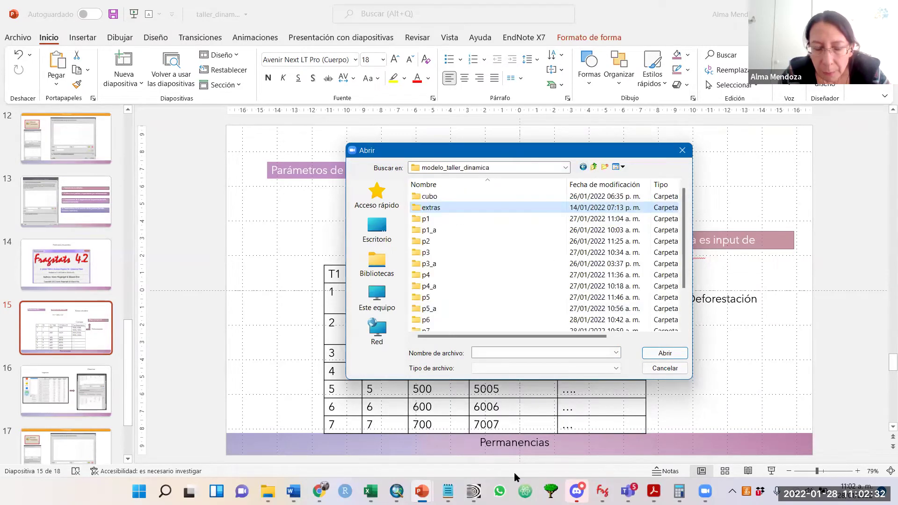
Step: Switch to ArcMap and check the source folder of the matrix_s1_s5.tif layer in its properties
{"action": "left_click", "coordinate": [397, 491]}
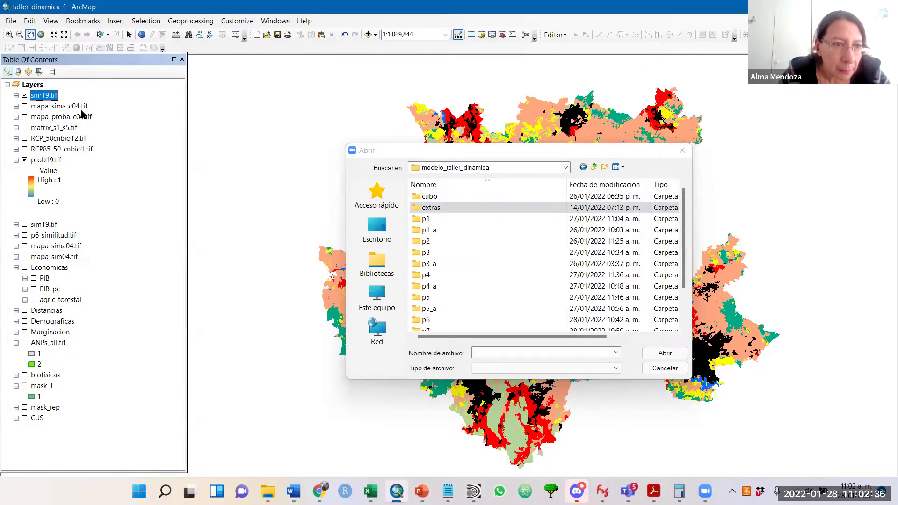
{"action": "right_click", "coordinate": [73, 130]}
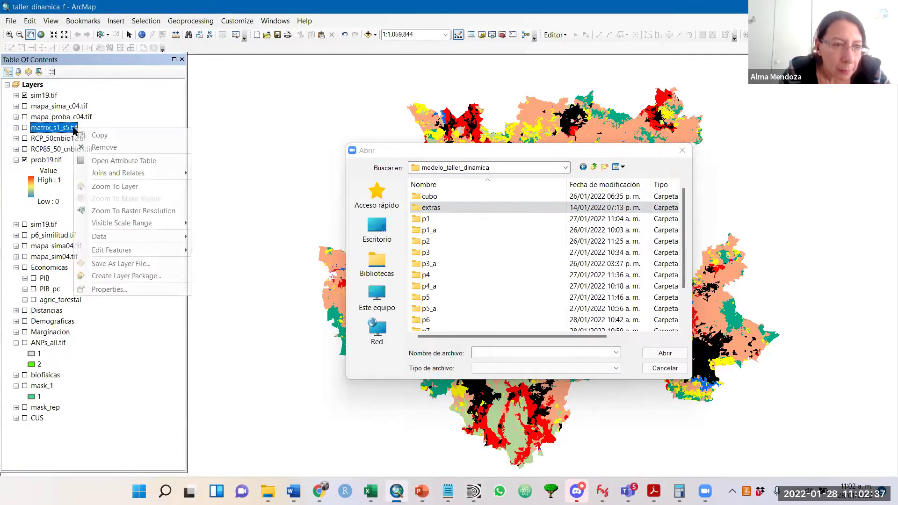
{"action": "left_click", "coordinate": [122, 287]}
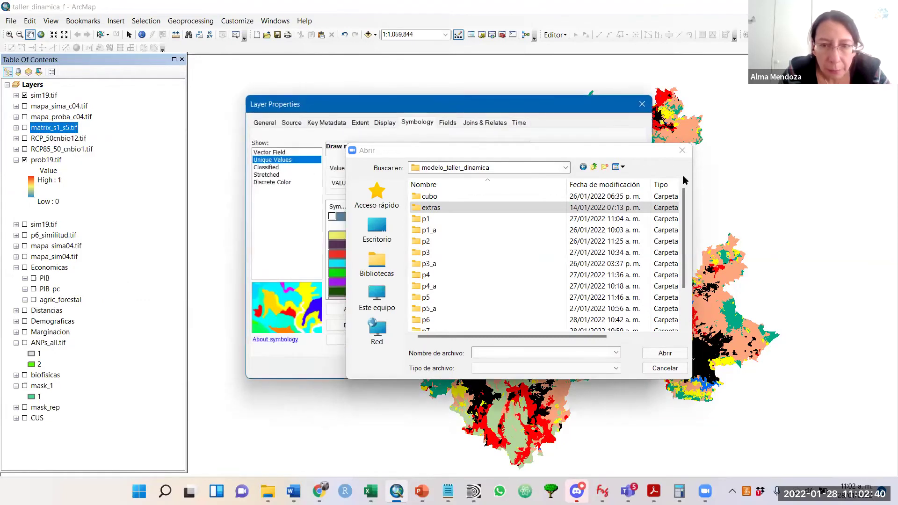
{"action": "left_click", "coordinate": [682, 150]}
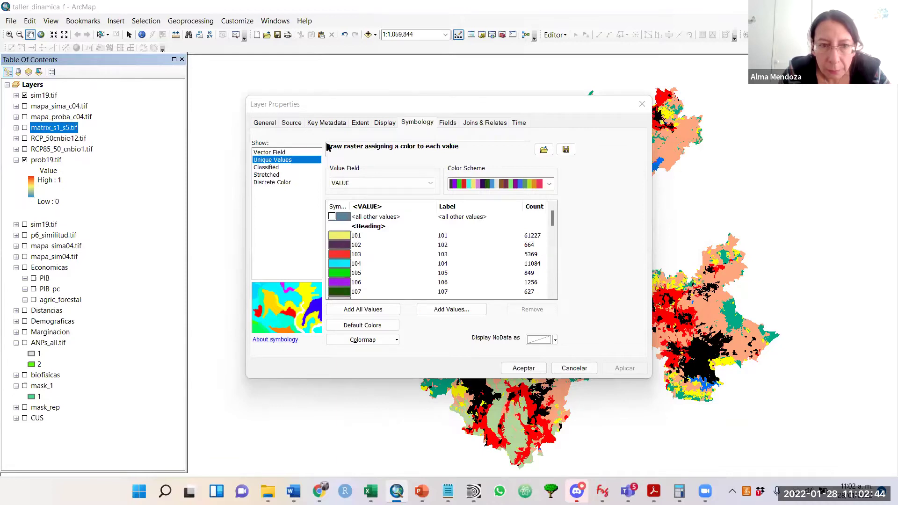
{"action": "left_click", "coordinate": [293, 121]}
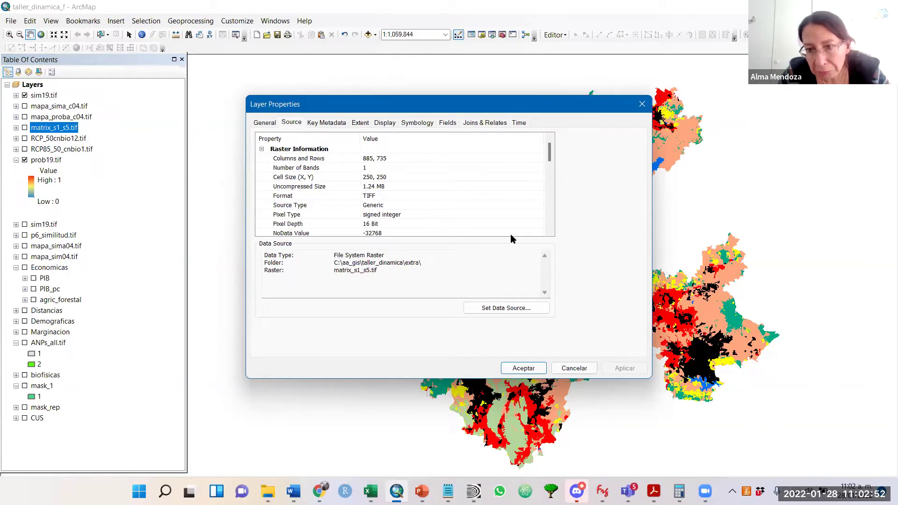
Step: Choose the matrix_s1_s5 raster from the taller_dinamica extra folder to share in the meeting
{"action": "left_click", "coordinate": [798, 176]}
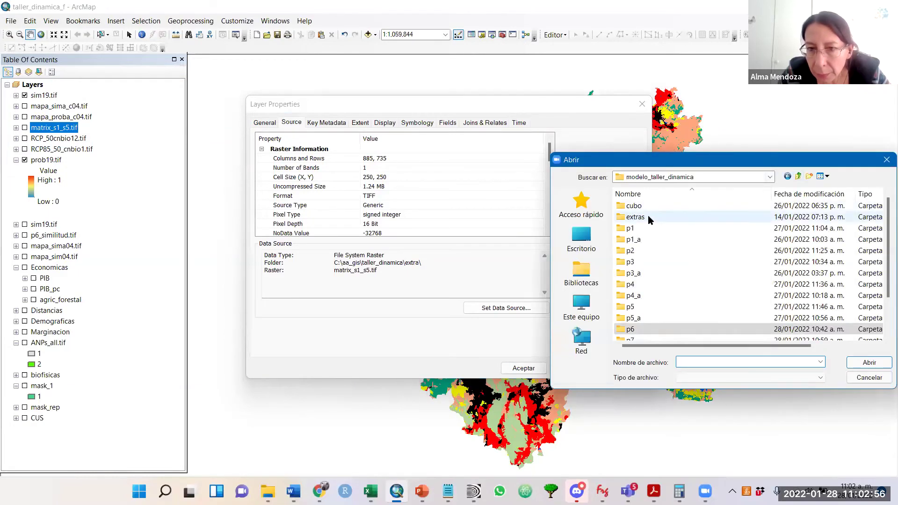
{"action": "double_click", "coordinate": [649, 218]}
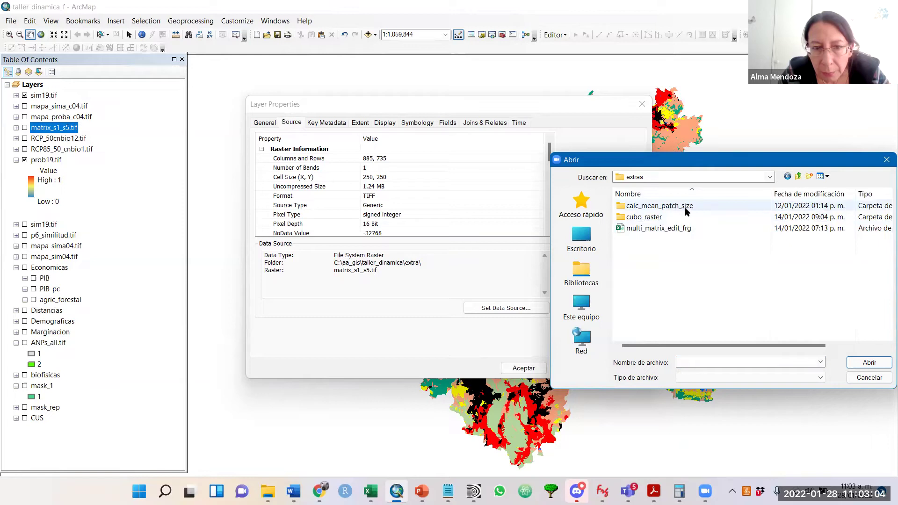
{"action": "left_click", "coordinate": [798, 177]}
{"action": "left_click", "coordinate": [798, 178]}
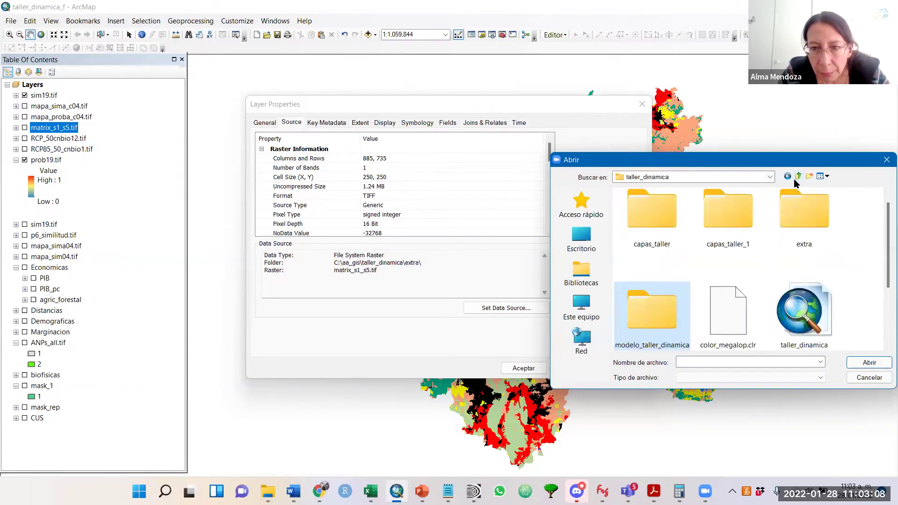
{"action": "double_click", "coordinate": [805, 224]}
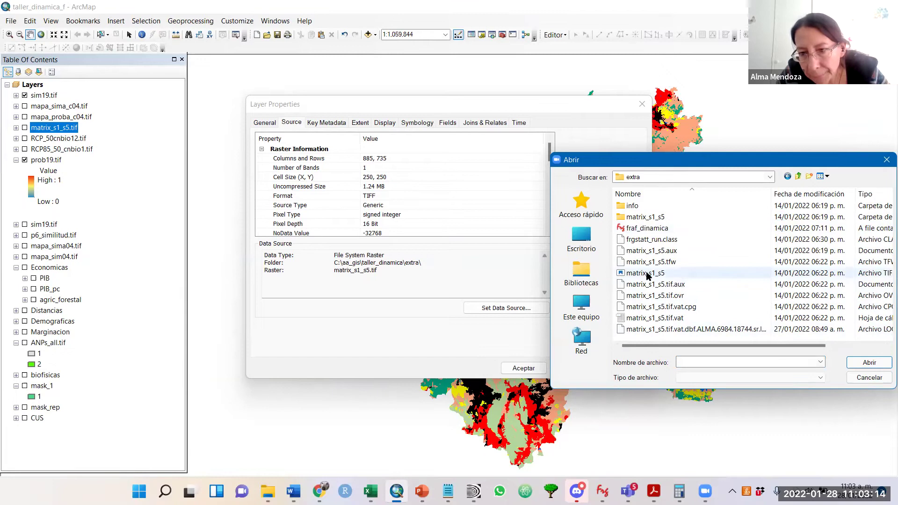
{"action": "left_click", "coordinate": [873, 364]}
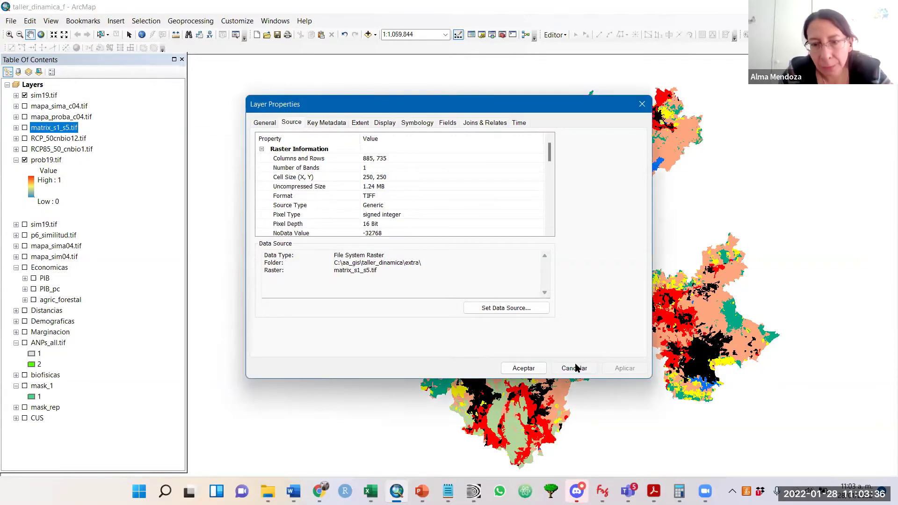
Step: Close the matrix_s1_s5.tif layer properties, search the tools for "raster calculator" and open the Spatial Analyst Raster Calculator, dismissing the ActiveX warning
{"action": "left_click", "coordinate": [576, 368]}
{"action": "left_click", "coordinate": [281, 21]}
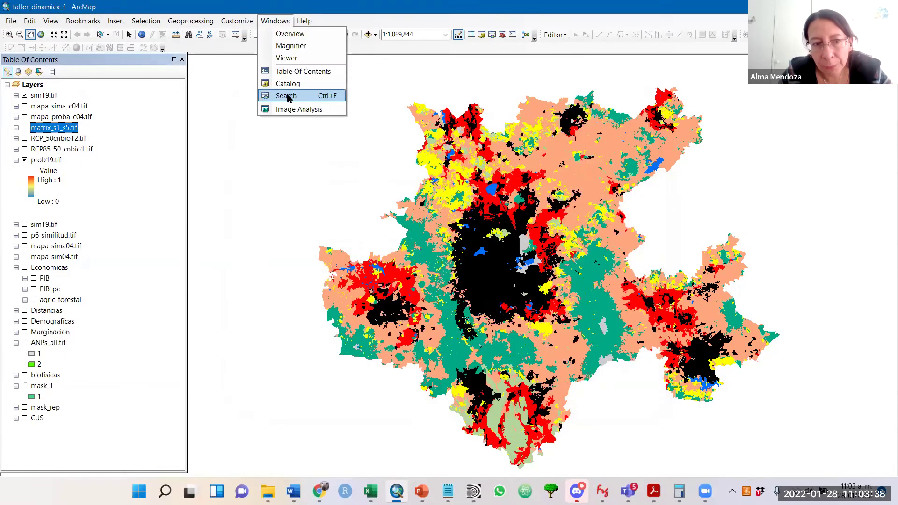
{"action": "left_click", "coordinate": [287, 97]}
{"action": "key", "text": "ctrl+a"}
{"action": "type", "text": "raster calculator"}
{"action": "key", "text": "Return"}
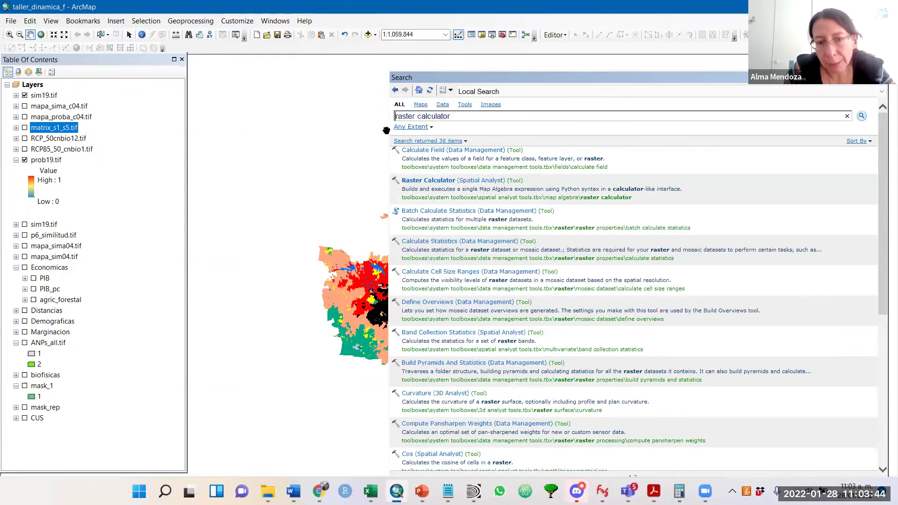
{"action": "left_click", "coordinate": [456, 180]}
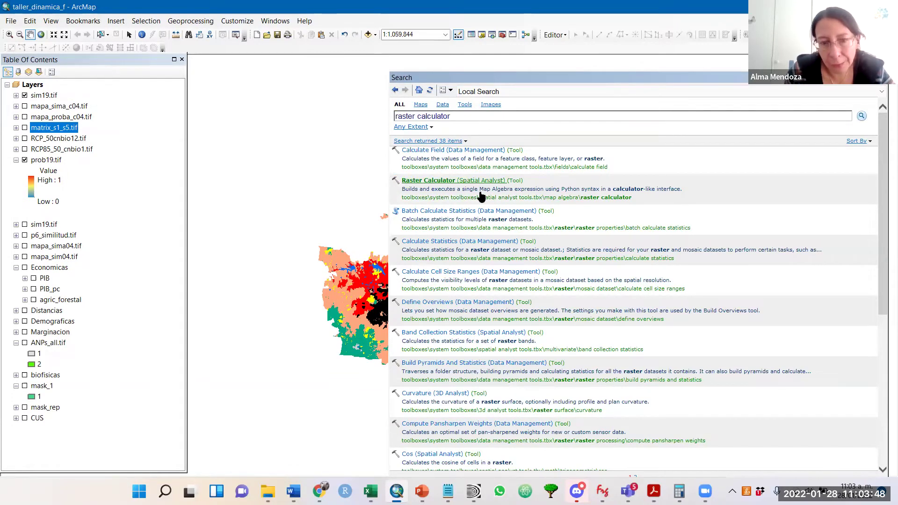
{"action": "left_click", "coordinate": [444, 182]}
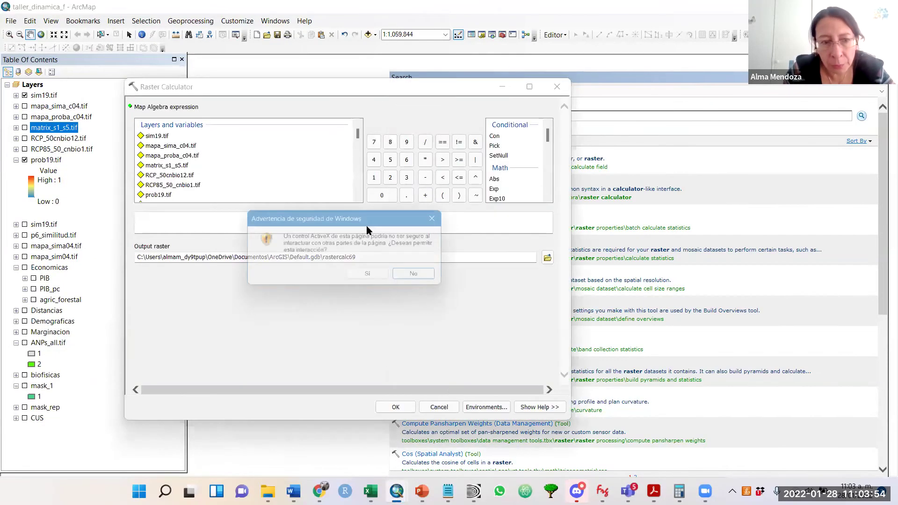
{"action": "left_click", "coordinate": [418, 277]}
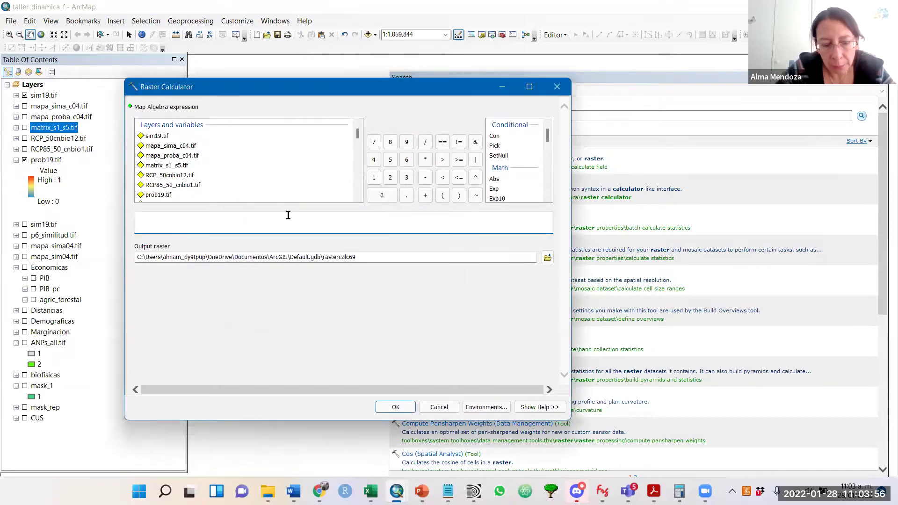
Step: Run the Raster Calculator expression a = ("CUS\s1_8.tif" * 100) + "CUS\s5_8.tif" with the default output raster
{"action": "type", "text": "a = ("}
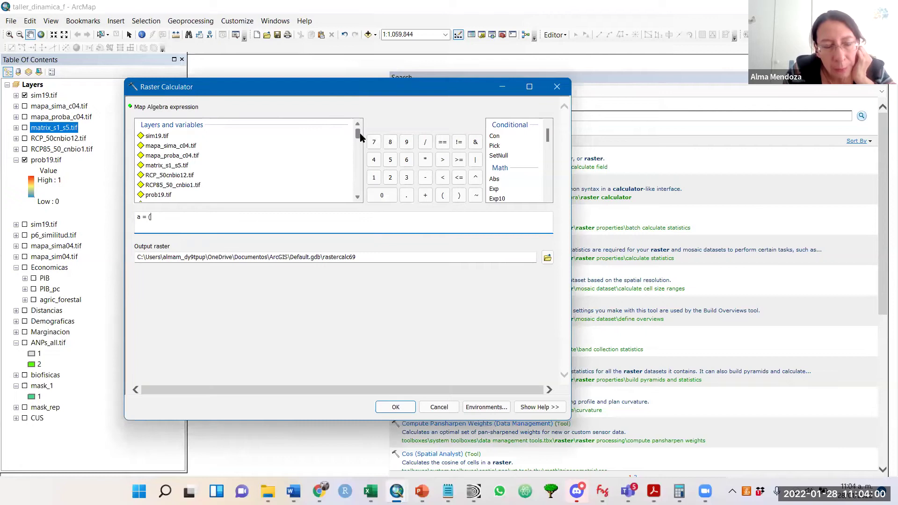
{"action": "left_click_drag", "start_coordinate": [358, 135], "coordinate": [361, 192]}
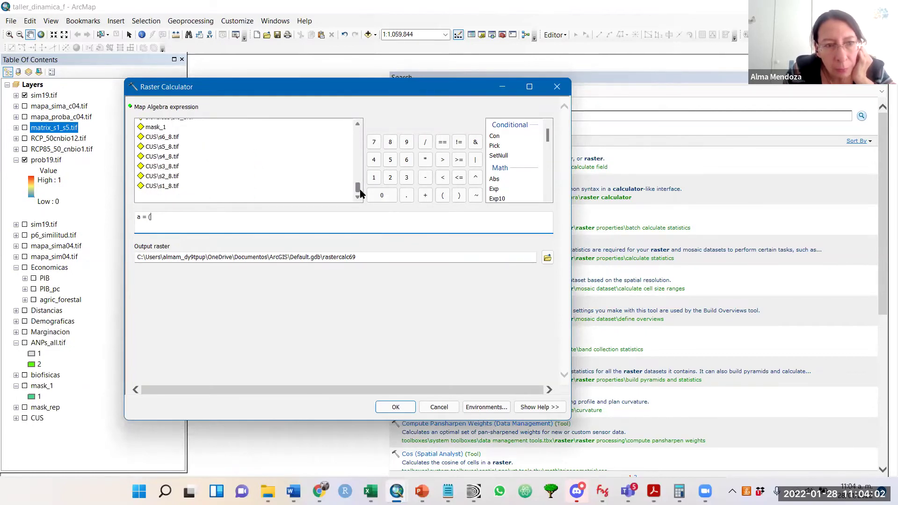
{"action": "double_click", "coordinate": [159, 195]}
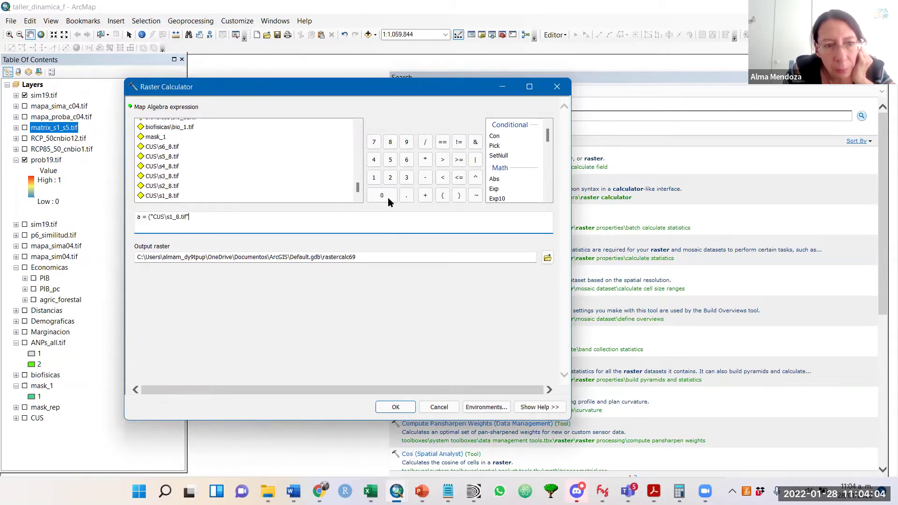
{"action": "left_click", "coordinate": [425, 160]}
{"action": "left_click", "coordinate": [374, 177]}
{"action": "left_click", "coordinate": [378, 194]}
{"action": "left_click", "coordinate": [378, 193]}
{"action": "left_click", "coordinate": [459, 195]}
{"action": "left_click", "coordinate": [427, 195]}
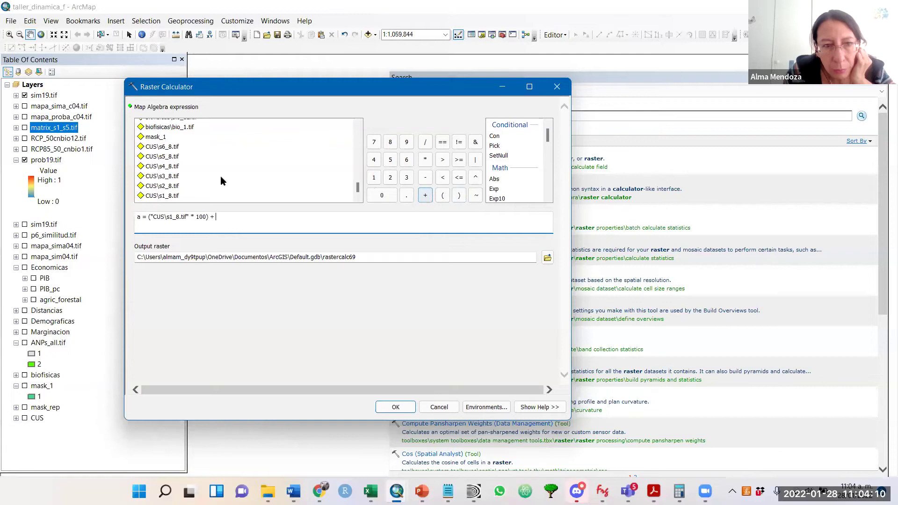
{"action": "double_click", "coordinate": [165, 160]}
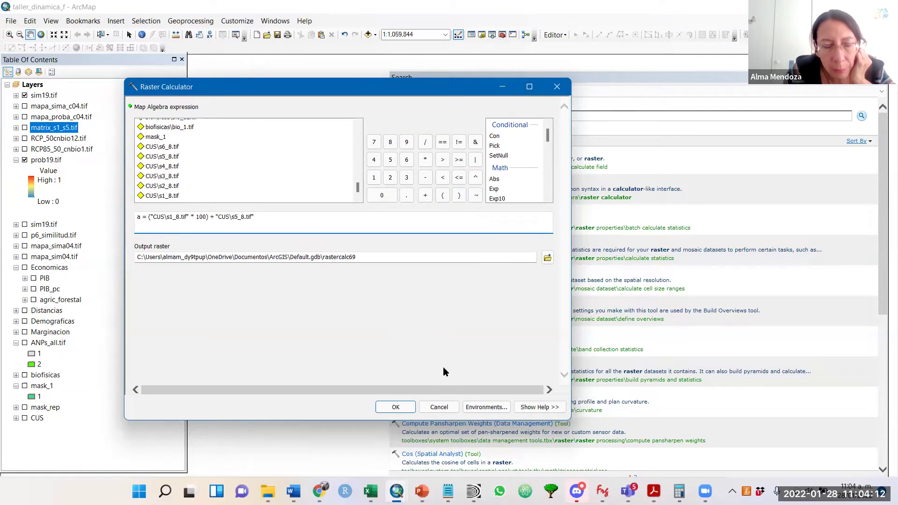
{"action": "left_click", "coordinate": [395, 407]}
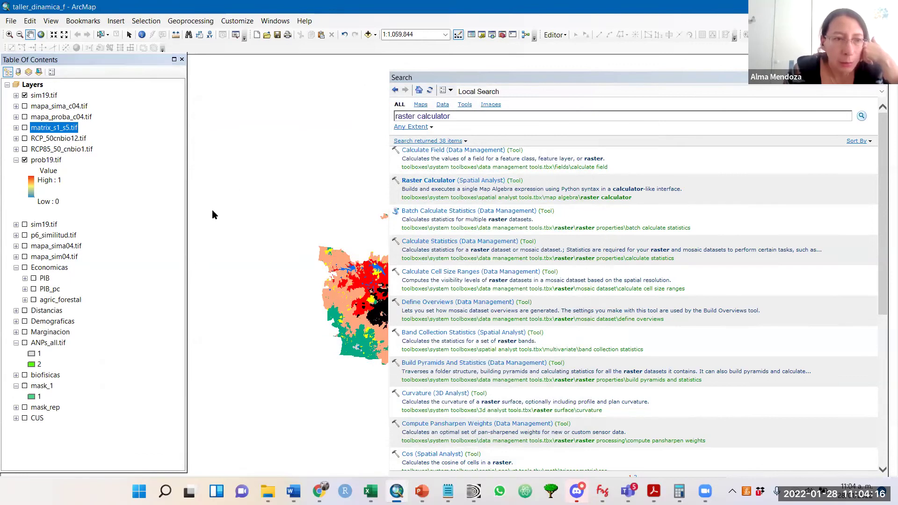
Step: Check the class codes of the matrix_s1_s5.tif legend, and symbolize the newly calculated change raster by unique values
{"action": "left_click", "coordinate": [16, 127]}
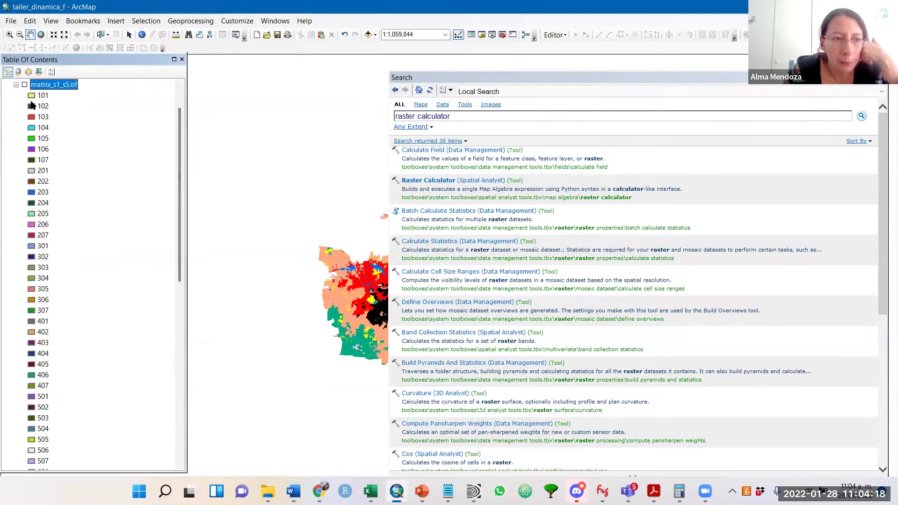
{"action": "left_click", "coordinate": [16, 86]}
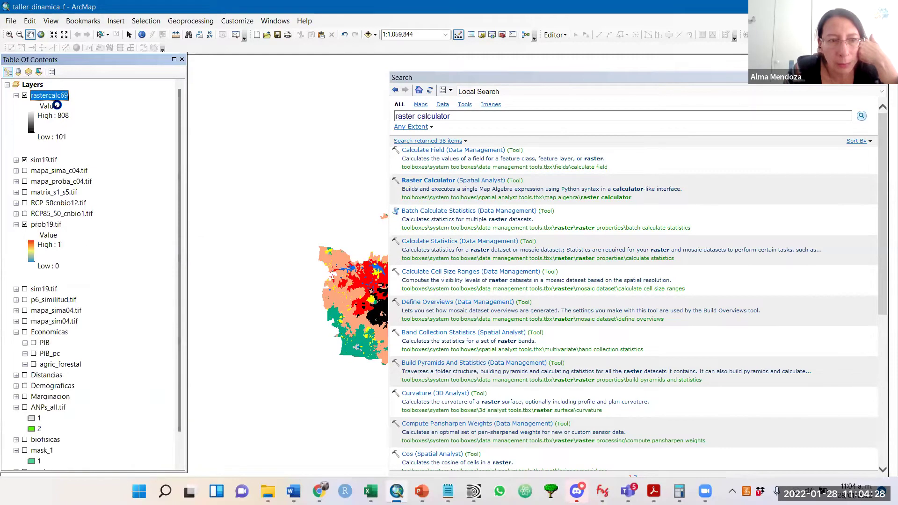
{"action": "right_click", "coordinate": [61, 96]}
{"action": "left_click", "coordinate": [124, 256]}
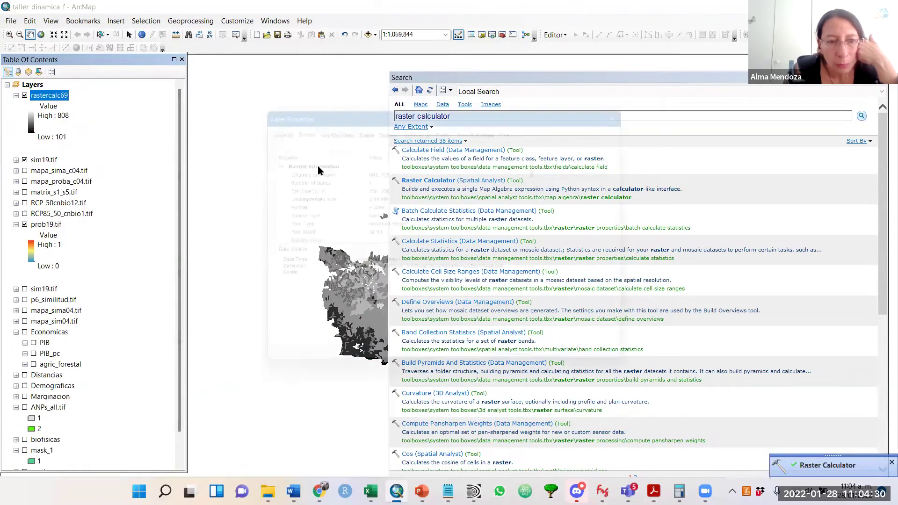
{"action": "left_click", "coordinate": [423, 122]}
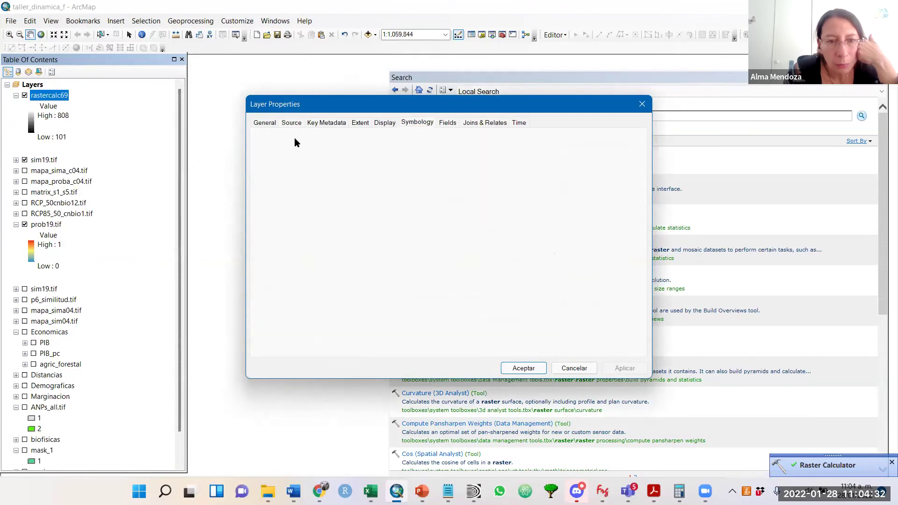
{"action": "left_click", "coordinate": [273, 150]}
{"action": "left_click", "coordinate": [523, 368]}
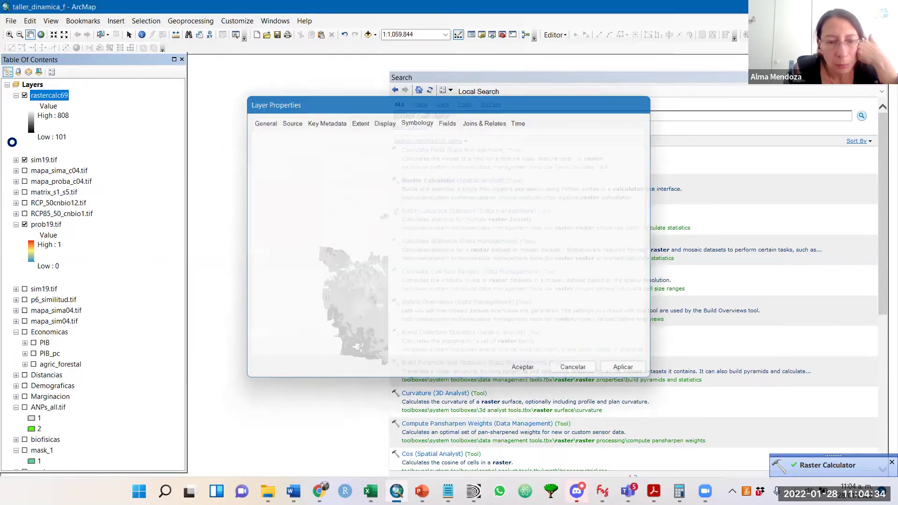
Step: Examine the Value and Count columns in the calculated change raster's attribute table, then close the table and collapse the layer's legend
{"action": "right_click", "coordinate": [53, 96]}
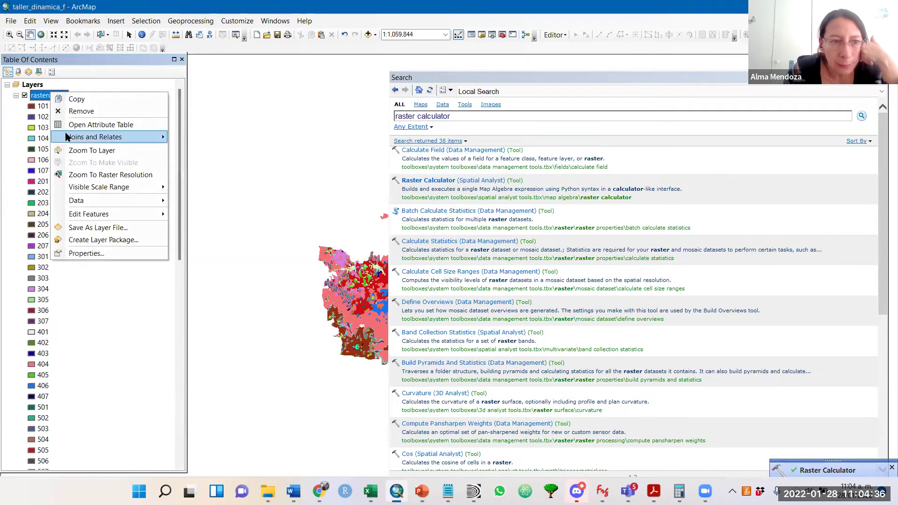
{"action": "left_click", "coordinate": [67, 125]}
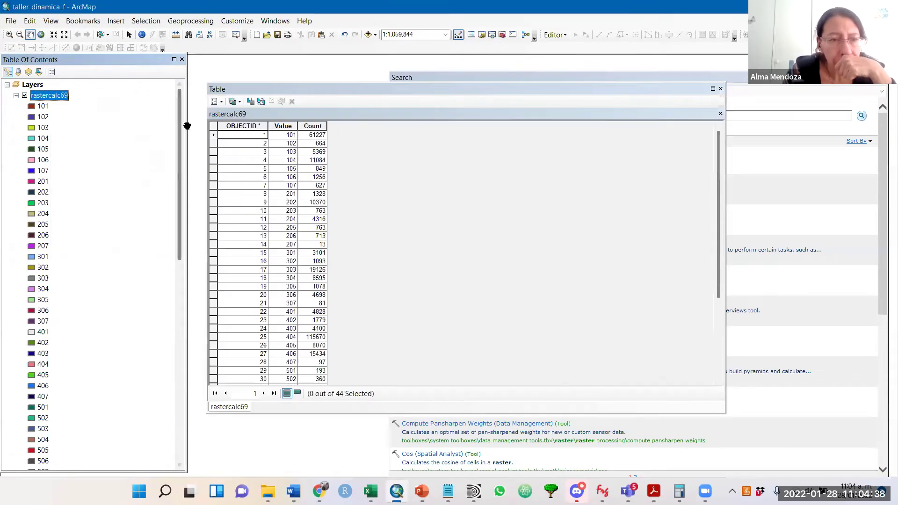
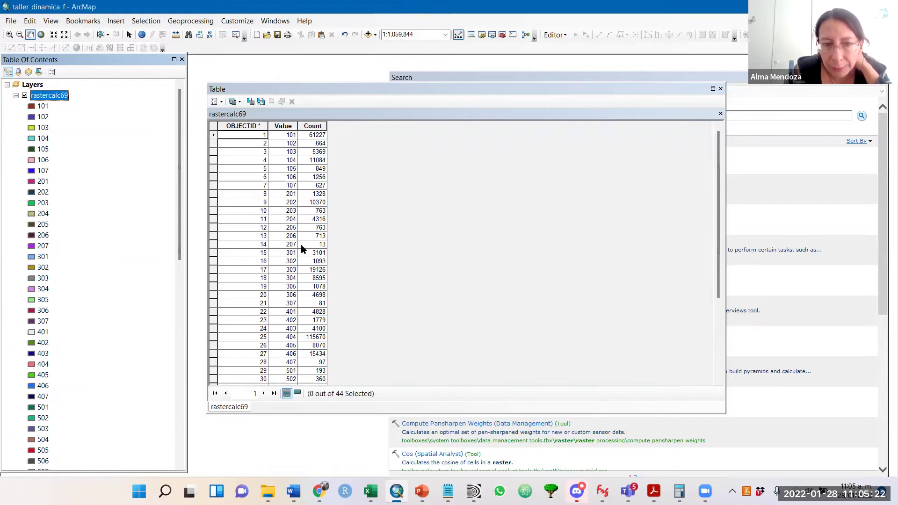
{"action": "left_click", "coordinate": [721, 90]}
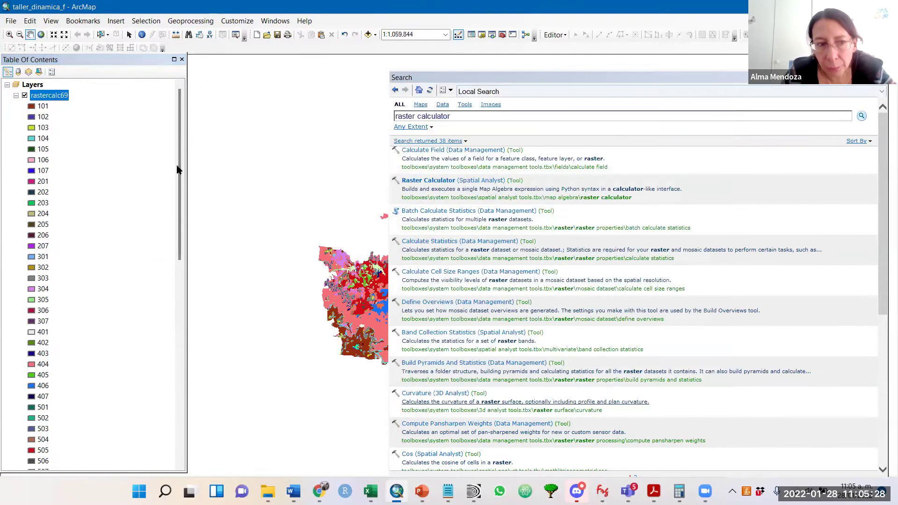
{"action": "left_click", "coordinate": [16, 96]}
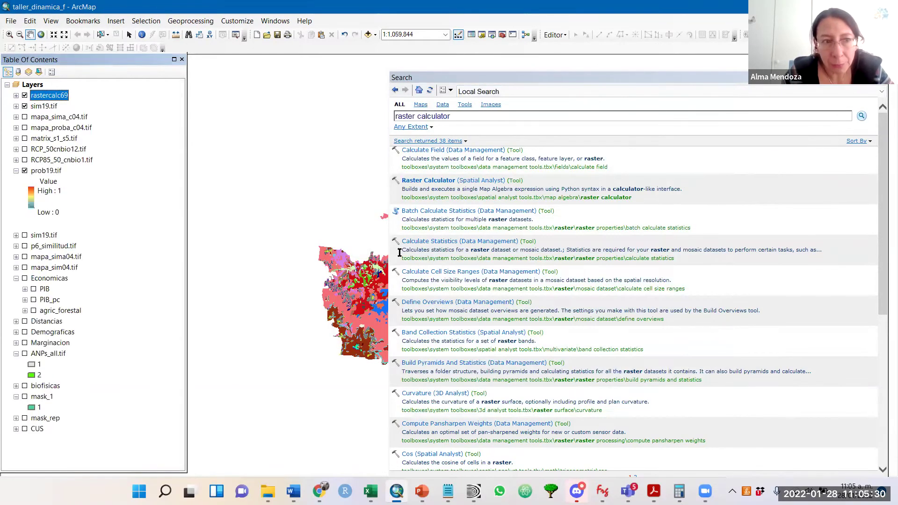
Step: Switch to Fragstats and close the existing unnamed1 session
{"action": "mouse_move", "coordinate": [603, 491]}
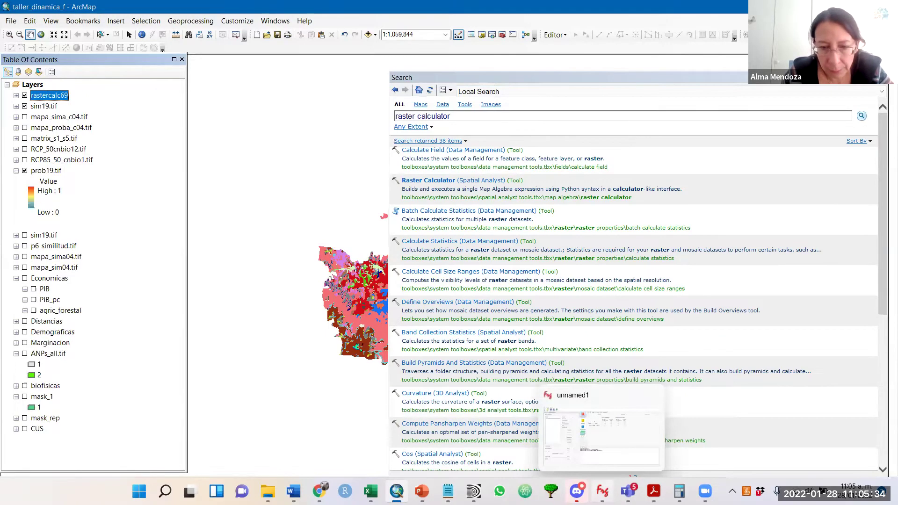
{"action": "left_click", "coordinate": [603, 491]}
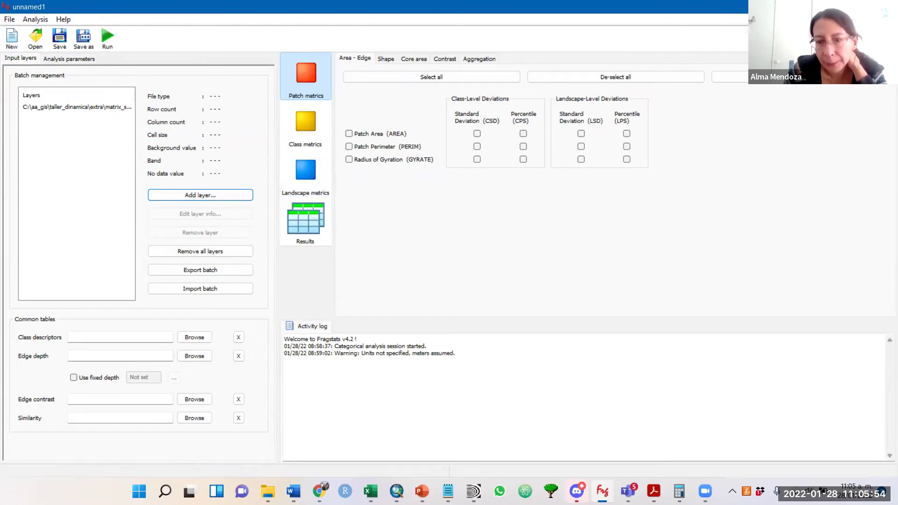
{"action": "left_click", "coordinate": [482, 283]}
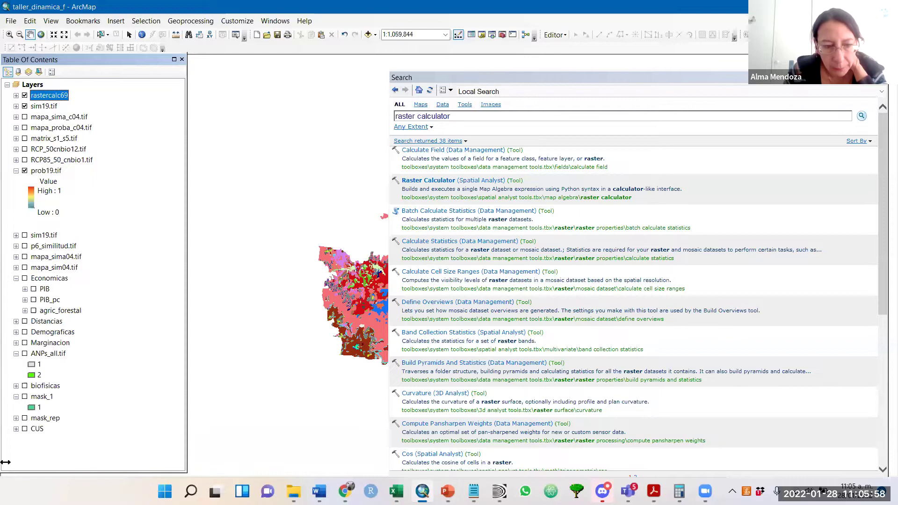
Step: Relaunch Fragstats and create a new analysis session
{"action": "left_click", "coordinate": [164, 491]}
{"action": "left_click", "coordinate": [459, 78]}
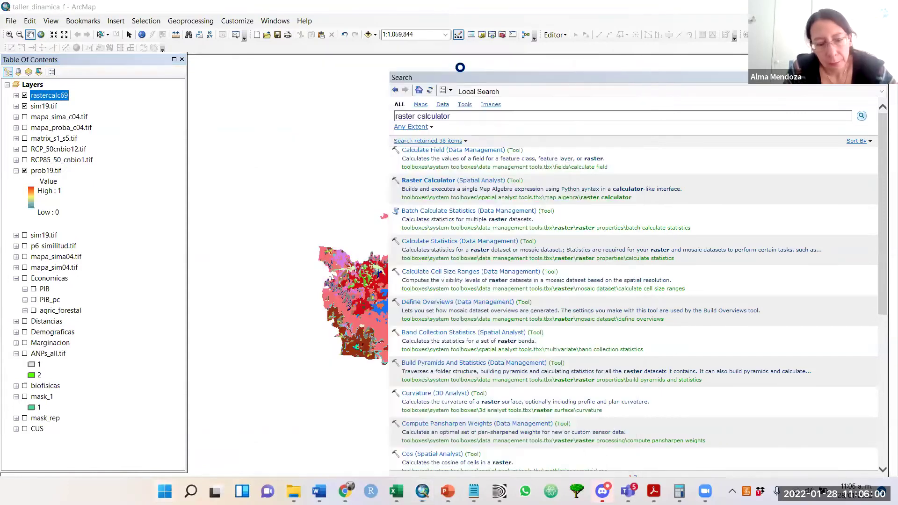
{"action": "type", "text": "fr"}
{"action": "left_click", "coordinate": [305, 174]}
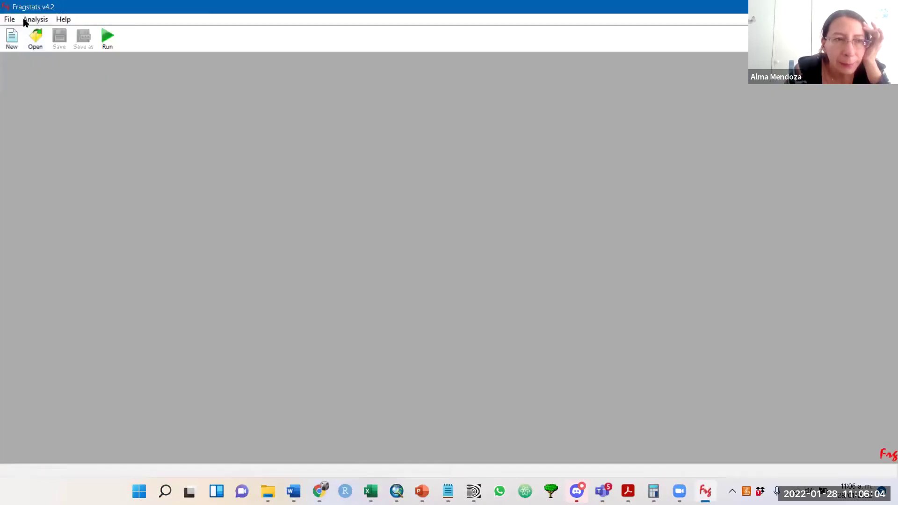
{"action": "left_click", "coordinate": [9, 20]}
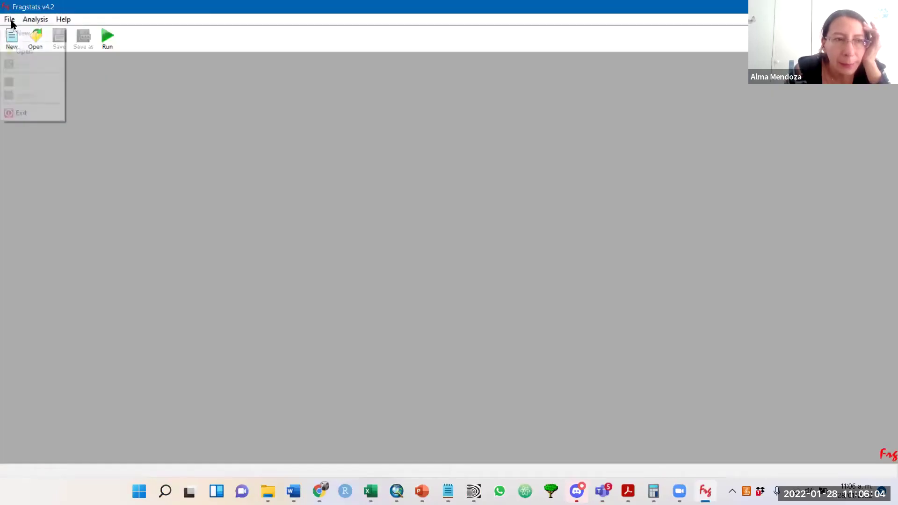
{"action": "left_click", "coordinate": [13, 35]}
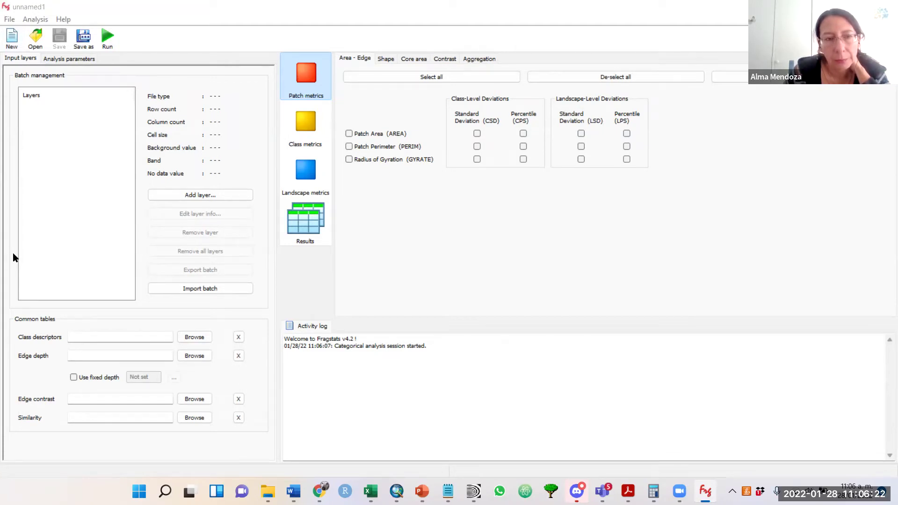
Step: Add the matrix_s1_s5 raster from the taller_dinamica extra folder as a GeoTIFF grid (.tif) input layer
{"action": "left_click", "coordinate": [224, 195]}
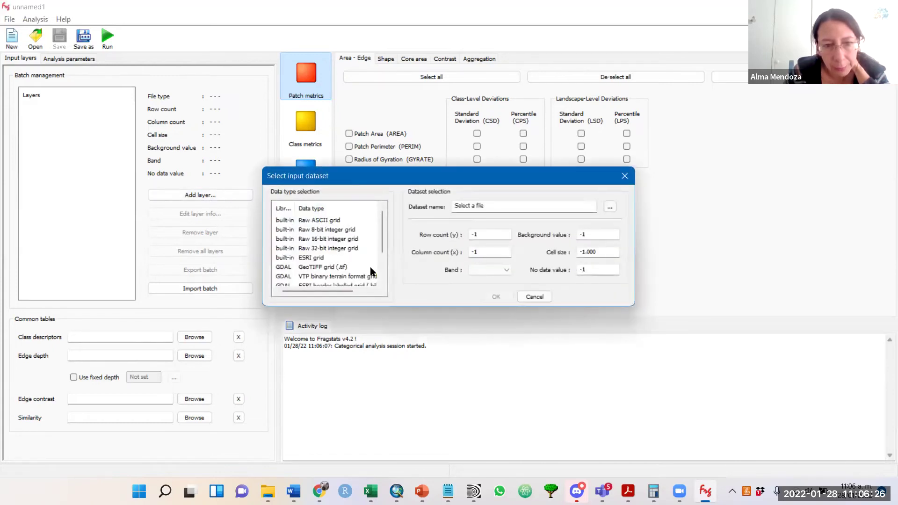
{"action": "left_click", "coordinate": [312, 269]}
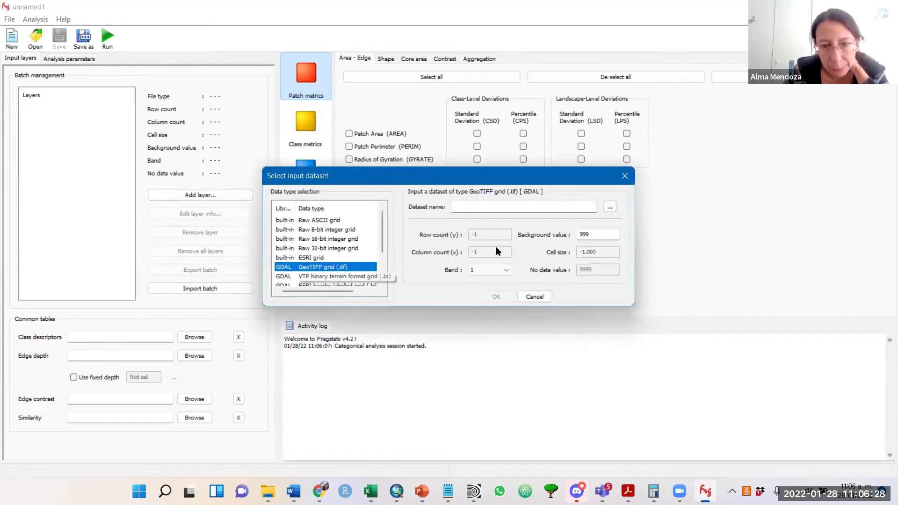
{"action": "left_click", "coordinate": [610, 207]}
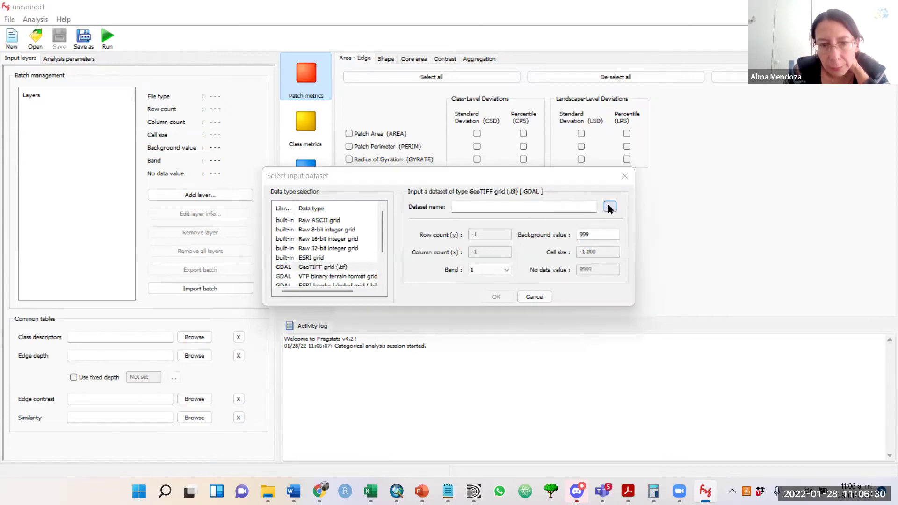
{"action": "left_click", "coordinate": [127, 157]}
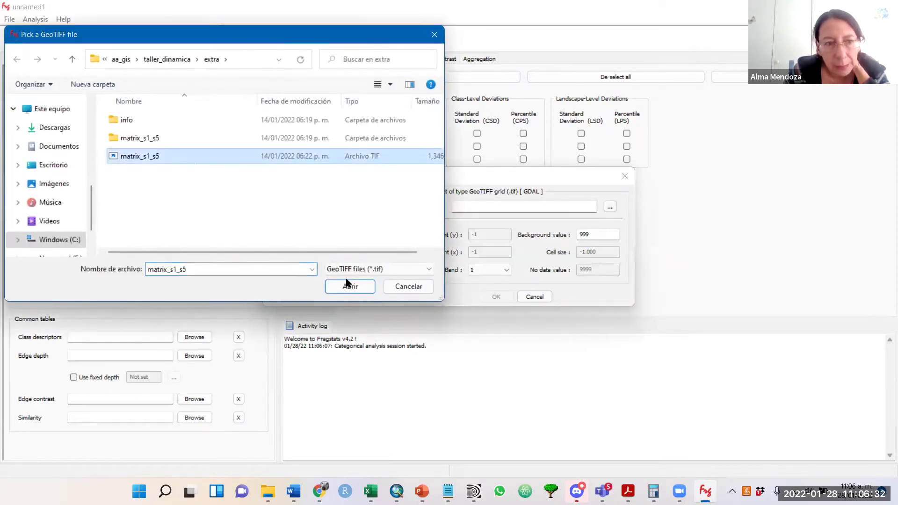
{"action": "left_click", "coordinate": [350, 286]}
{"action": "left_click", "coordinate": [497, 297]}
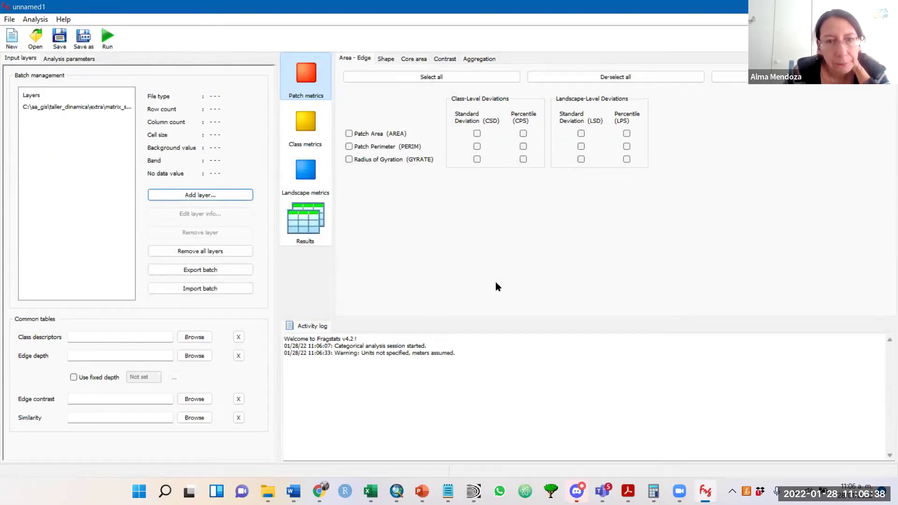
Step: Enable class metrics in the analysis parameters under the no-sampling strategy
{"action": "left_click", "coordinate": [77, 58]}
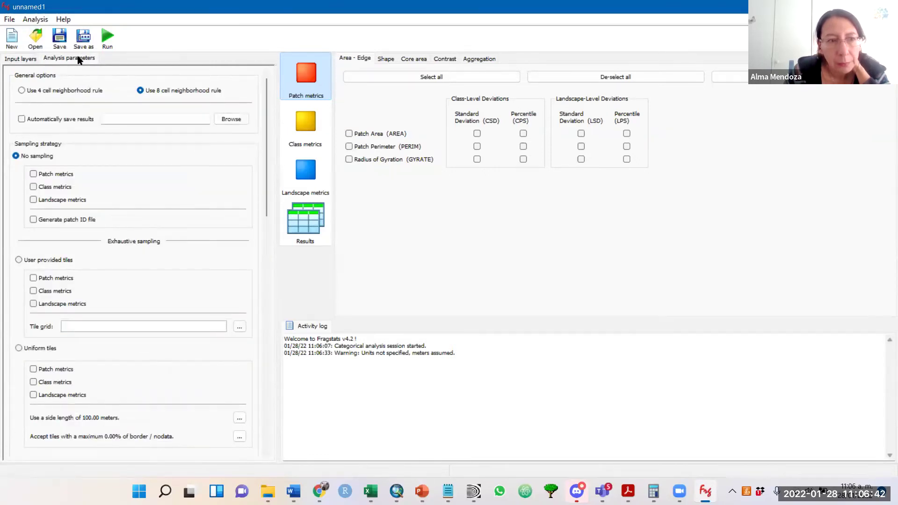
{"action": "left_click", "coordinate": [27, 60]}
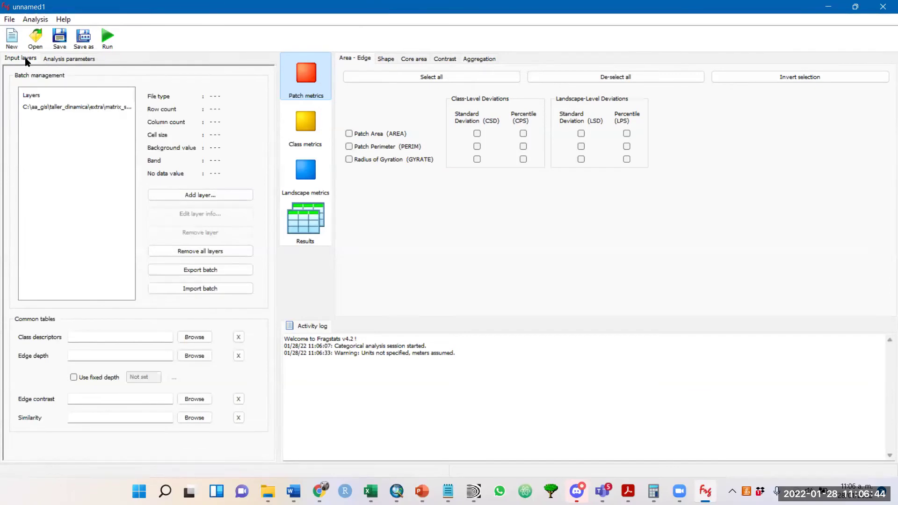
{"action": "left_click", "coordinate": [77, 58]}
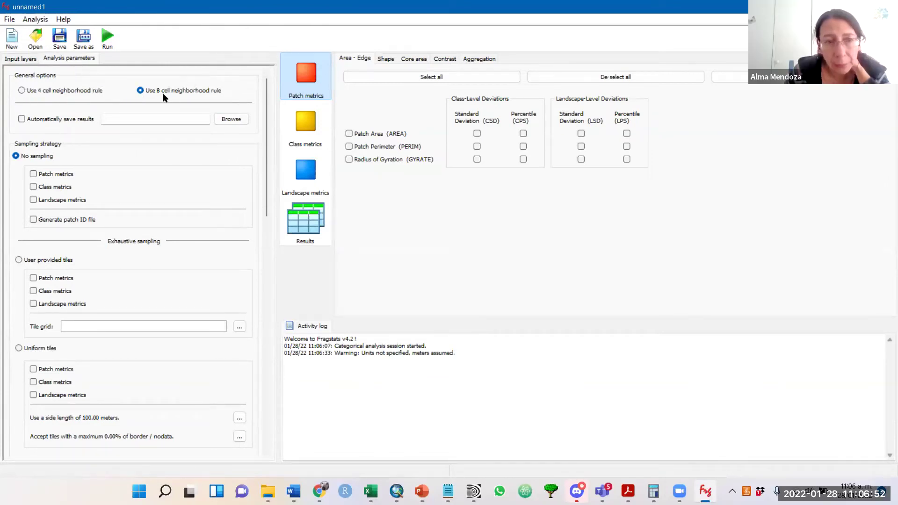
{"action": "left_click", "coordinate": [21, 58]}
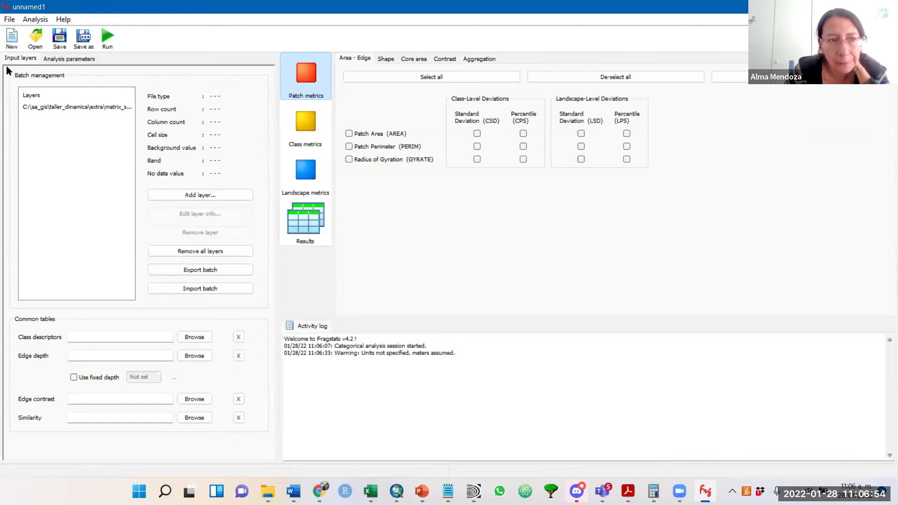
{"action": "left_click", "coordinate": [69, 59]}
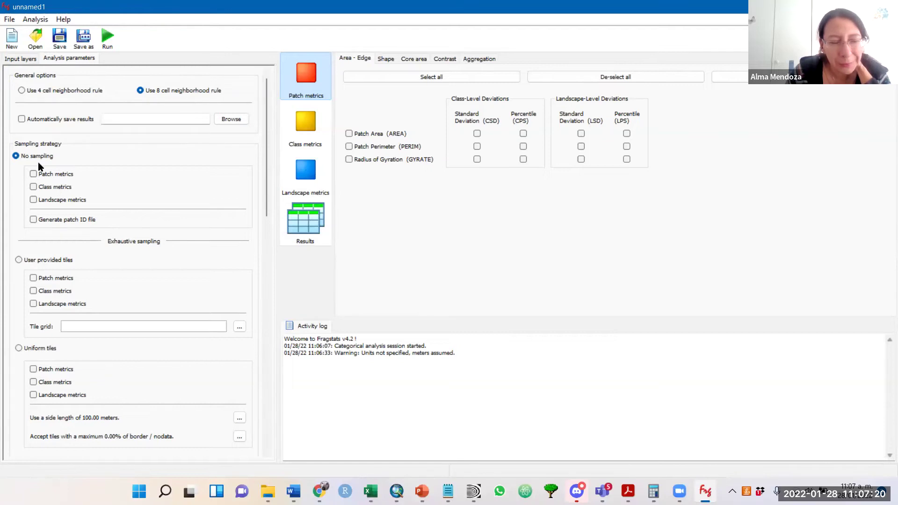
{"action": "left_click", "coordinate": [33, 186]}
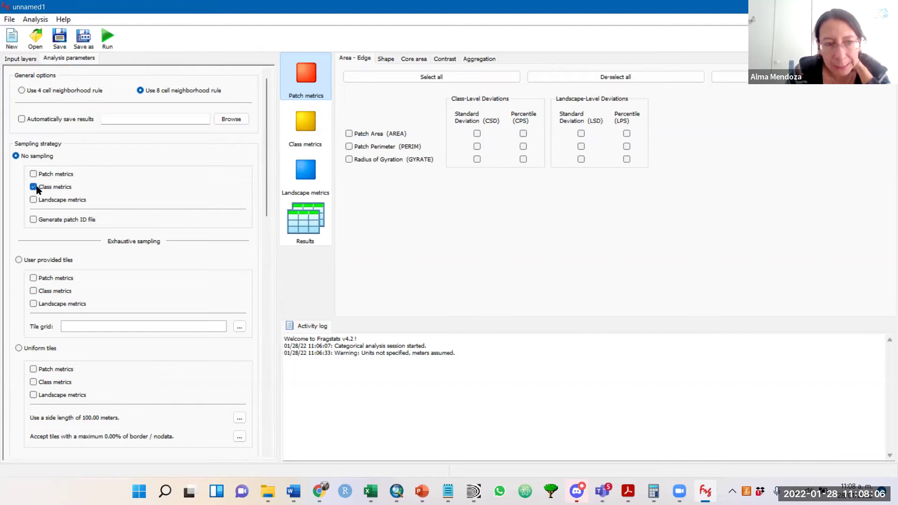
Step: Select the class metrics to compute: mean and standard deviation of Patch Area, and mean Fractal Dimension Index
{"action": "left_click", "coordinate": [306, 129]}
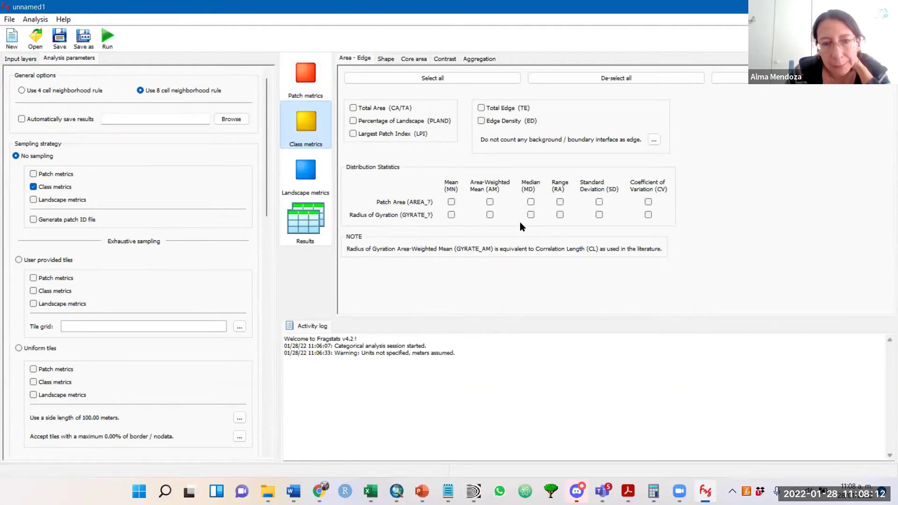
{"action": "left_click", "coordinate": [450, 202]}
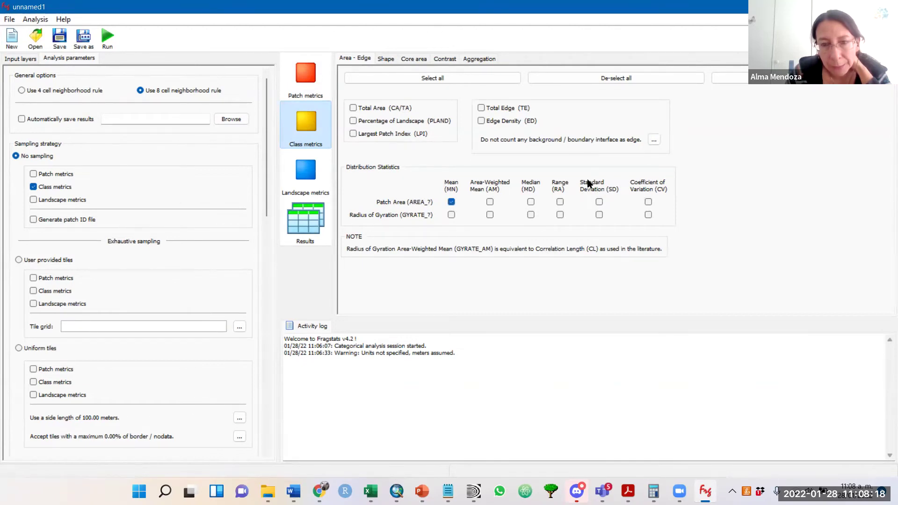
{"action": "left_click", "coordinate": [600, 202]}
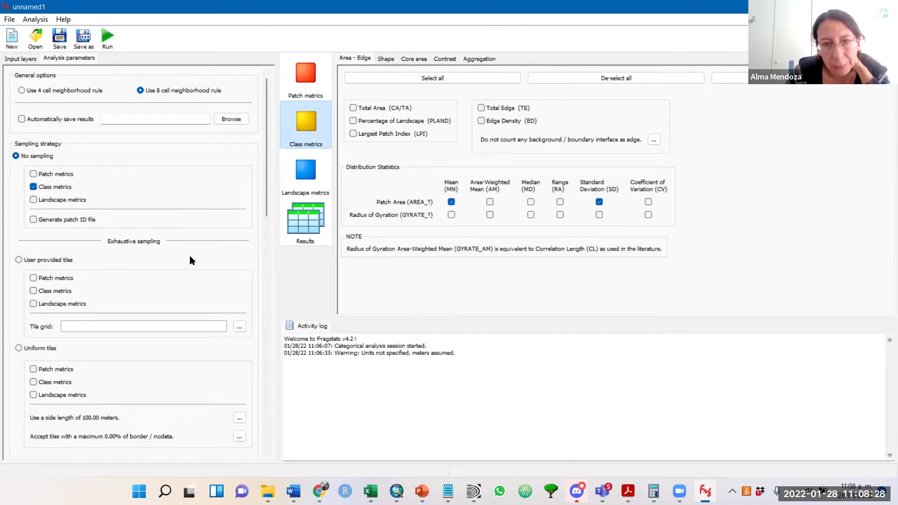
{"action": "left_click", "coordinate": [384, 60]}
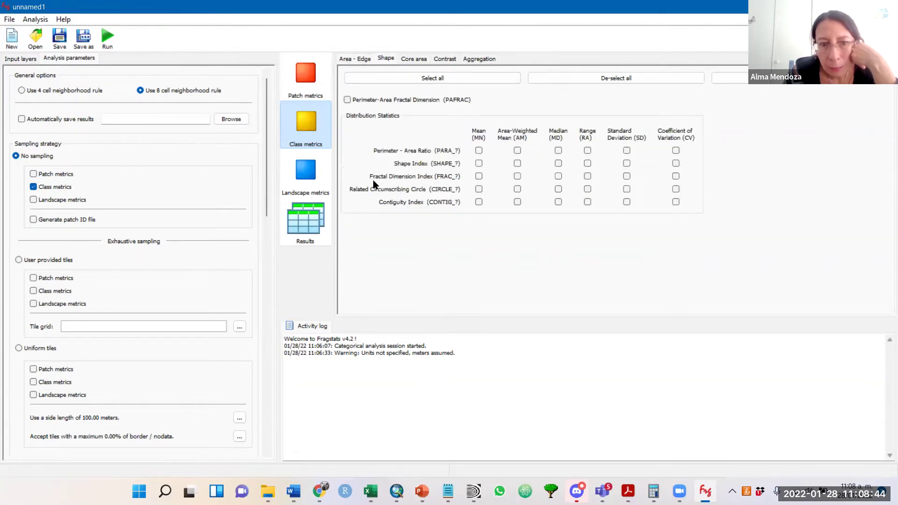
{"action": "left_click", "coordinate": [479, 177]}
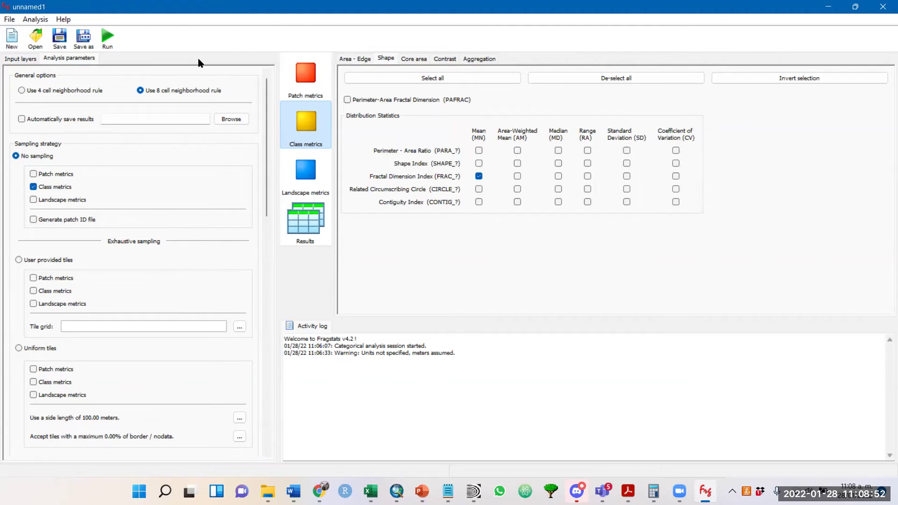
Step: Run the analysis and display the class-level results of the run
{"action": "left_click", "coordinate": [108, 36]}
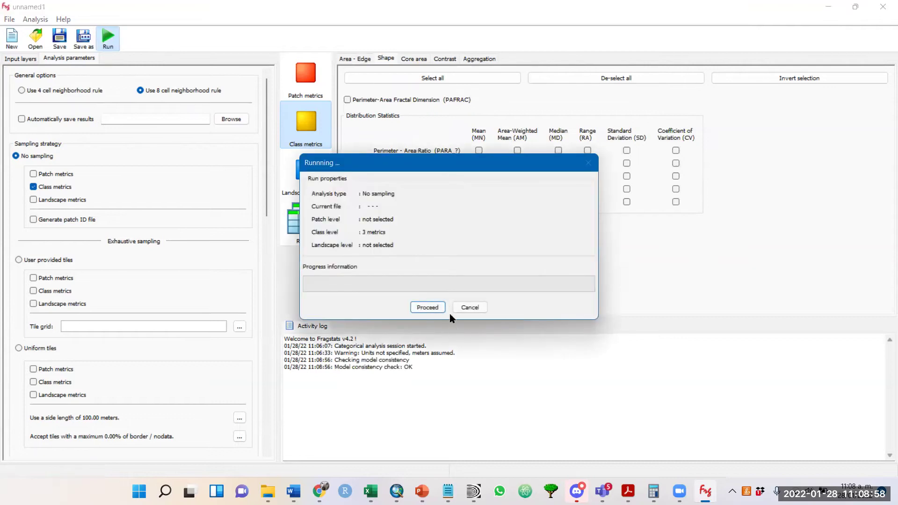
{"action": "left_click", "coordinate": [435, 308]}
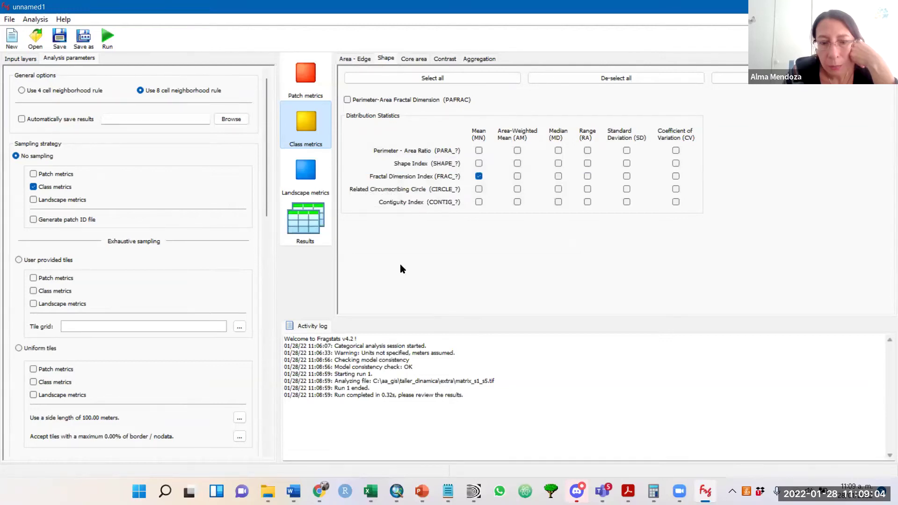
{"action": "left_click", "coordinate": [317, 228]}
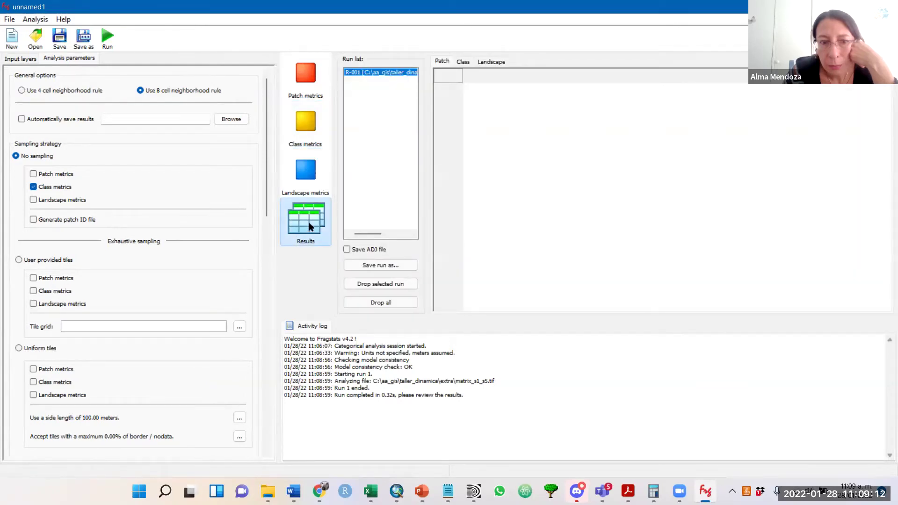
{"action": "left_click", "coordinate": [467, 62]}
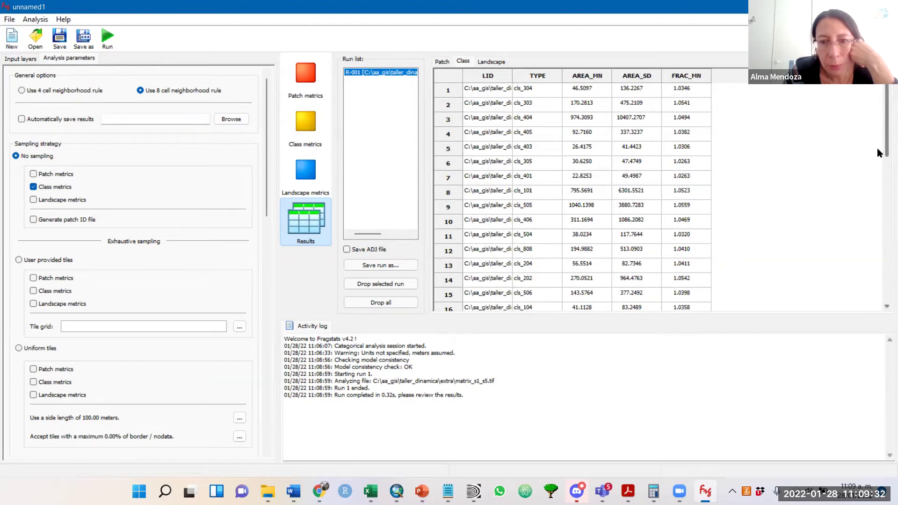
Step: Examine the mean area, area standard deviation and mean fractal dimension of transition class cls_103 in the results
{"action": "scroll", "coordinate": [878, 147], "scroll_direction": "down", "scroll_amount": 3}
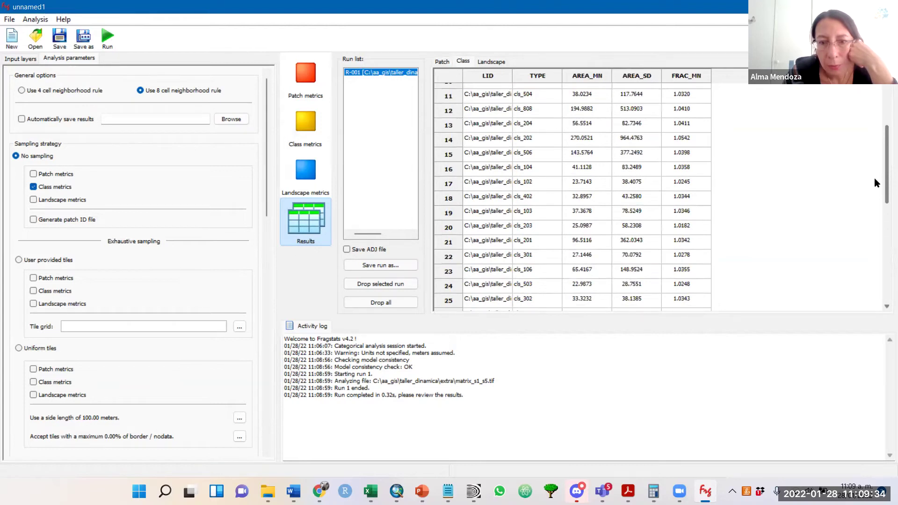
{"action": "left_click_drag", "start_coordinate": [523, 216], "coordinate": [578, 214]}
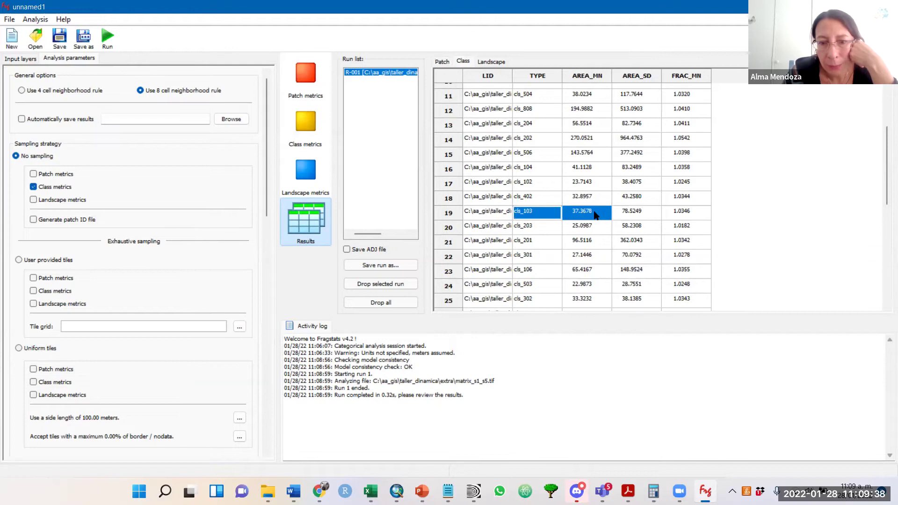
{"action": "left_click", "coordinate": [616, 213]}
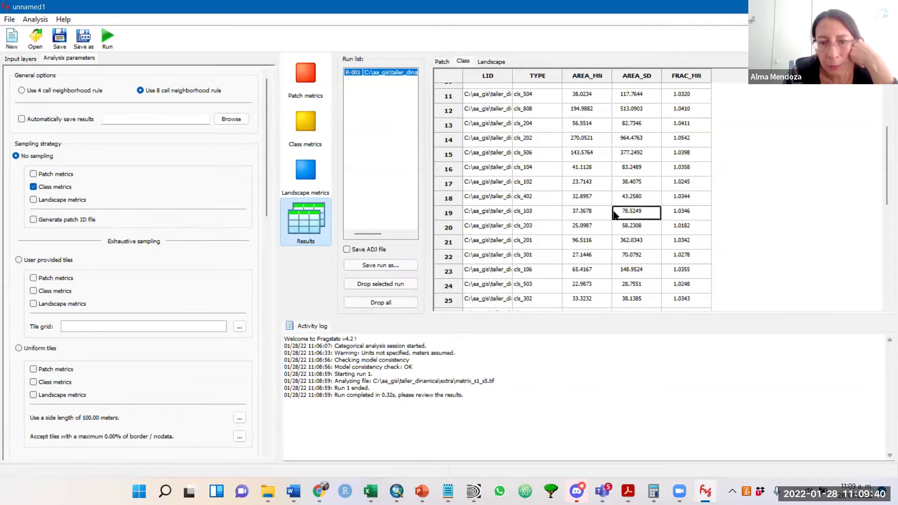
{"action": "left_click_drag", "start_coordinate": [661, 213], "coordinate": [662, 214]}
{"action": "left_click", "coordinate": [673, 214]}
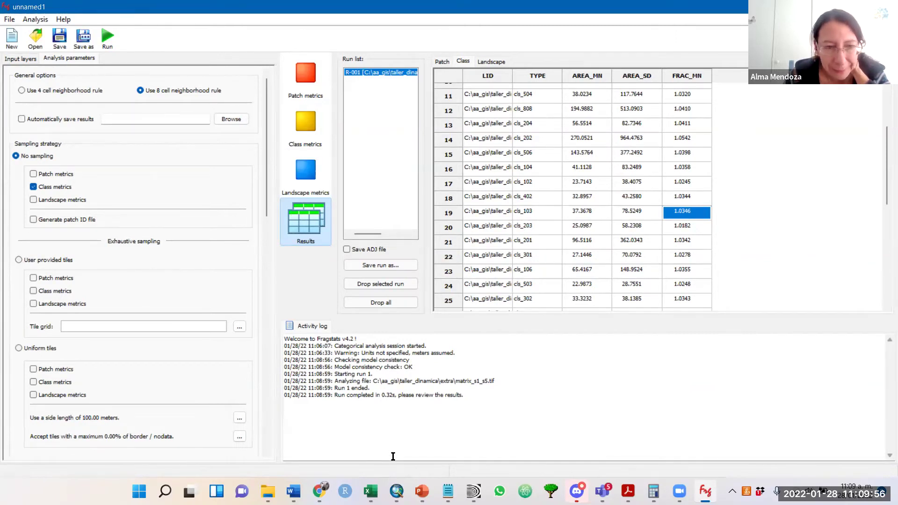
{"action": "mouse_move", "coordinate": [654, 491]}
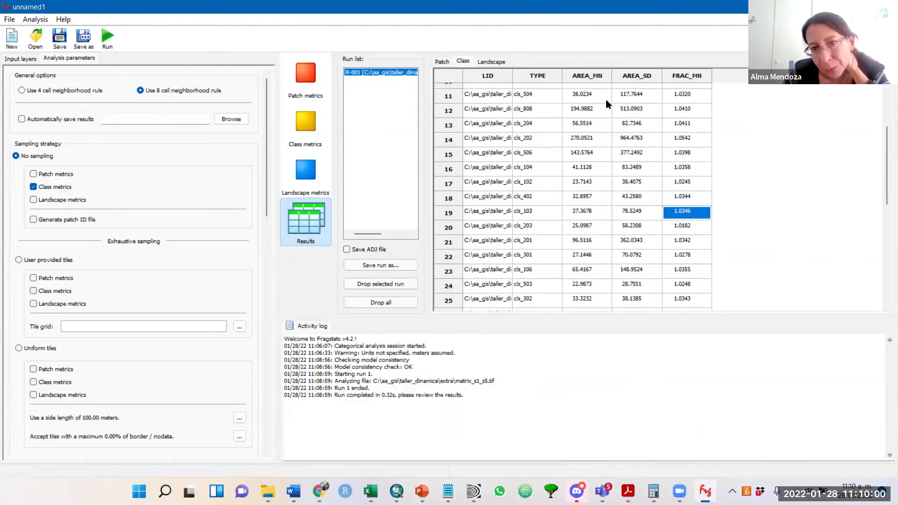
{"action": "mouse_move", "coordinate": [603, 491]}
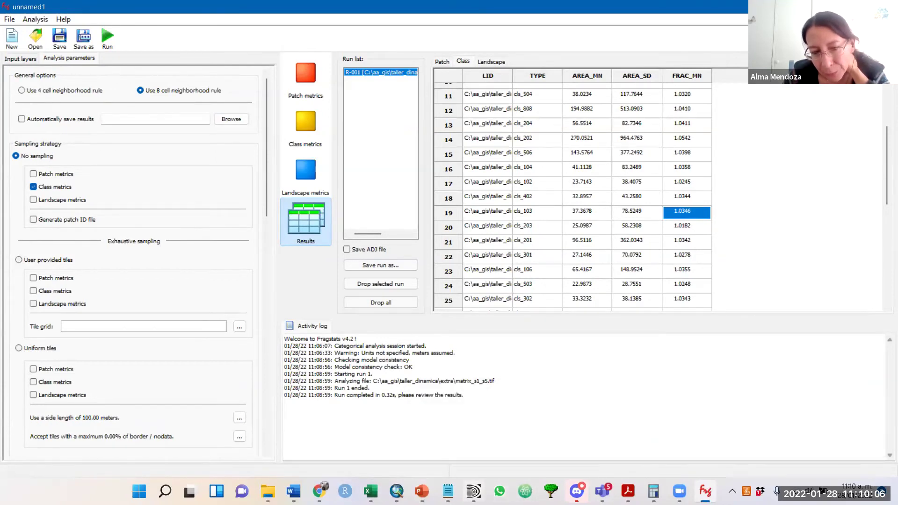
Step: Switch to Dinamica EGO and review the Patch Expansion Parameters of Allocate Transitions in the p7_sim_longterm_cubo model
{"action": "left_click", "coordinate": [473, 491]}
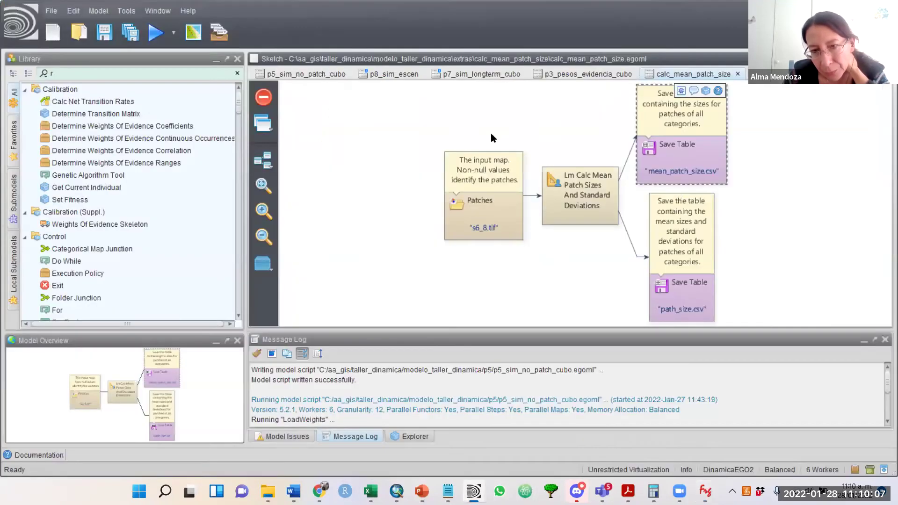
{"action": "left_click", "coordinate": [475, 73]}
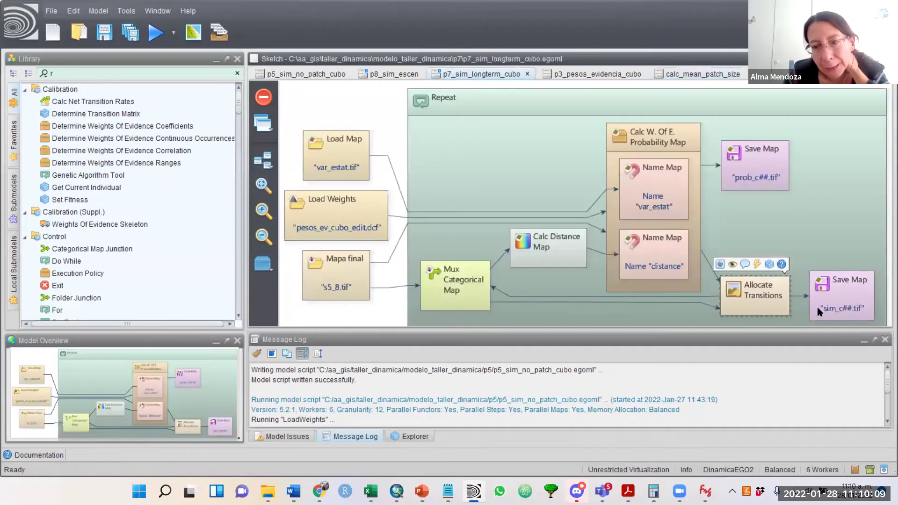
{"action": "double_click", "coordinate": [747, 307]}
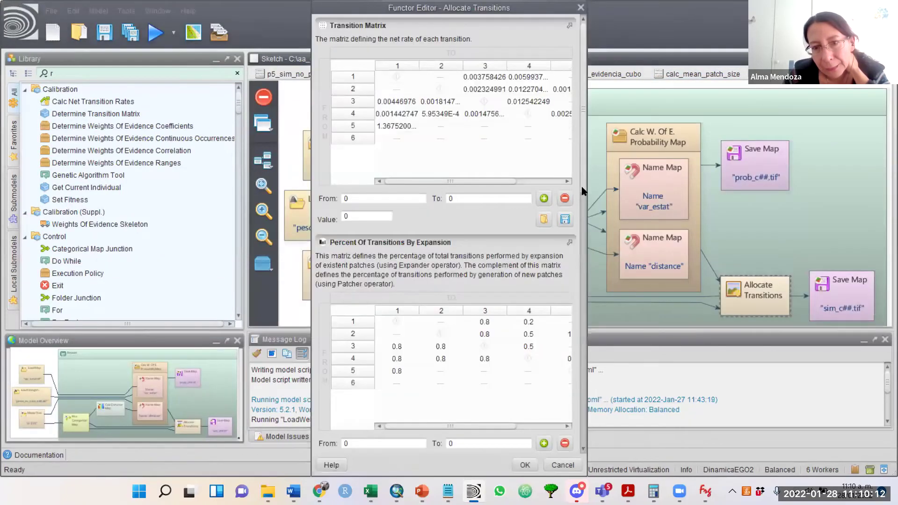
{"action": "scroll", "coordinate": [579, 234], "scroll_direction": "down", "scroll_amount": 3}
{"action": "scroll", "coordinate": [579, 234], "scroll_direction": "down", "scroll_amount": 7}
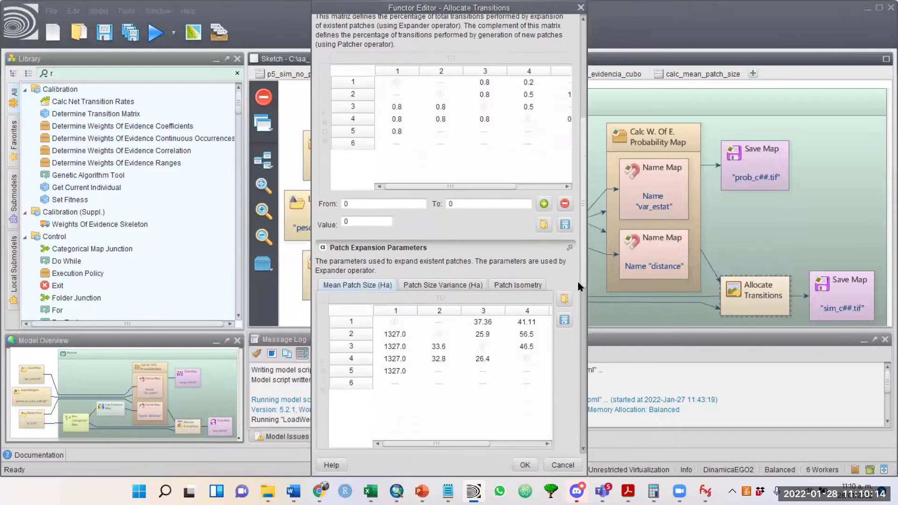
{"action": "scroll", "coordinate": [579, 299], "scroll_direction": "down", "scroll_amount": 1}
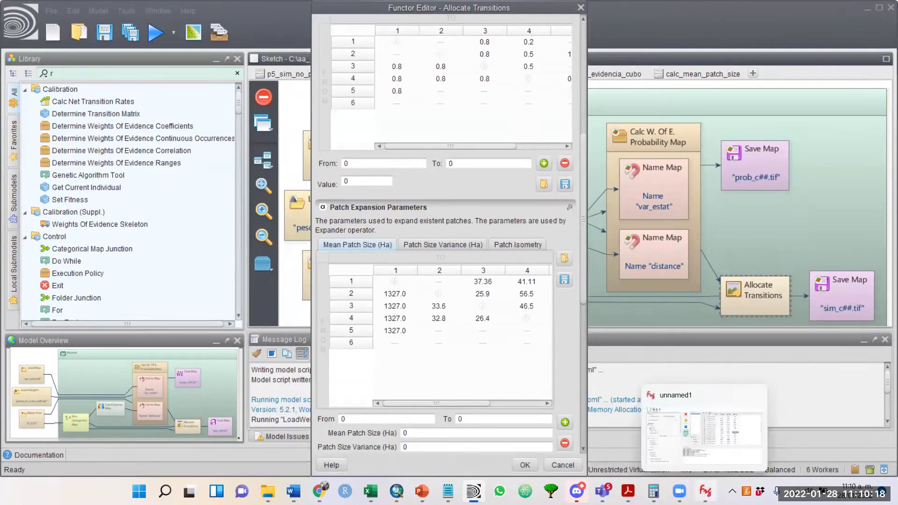
Step: Switch back to Fragstats and save the run results as resultado_fragstat in the extra folder
{"action": "left_click", "coordinate": [705, 491]}
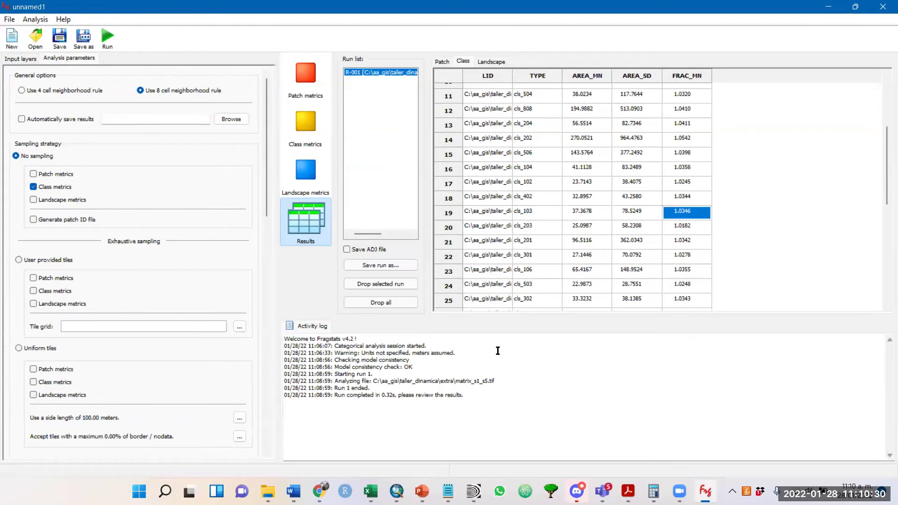
{"action": "left_click", "coordinate": [398, 266]}
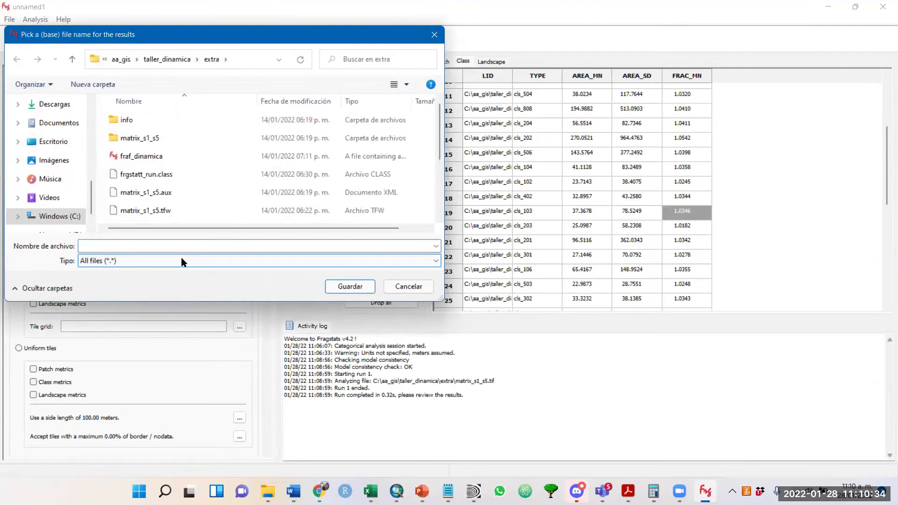
{"action": "left_click", "coordinate": [189, 243]}
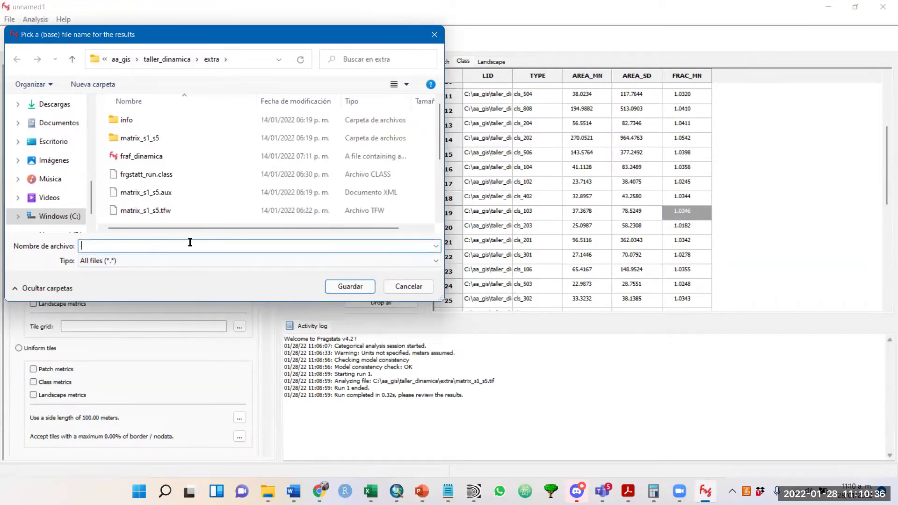
{"action": "type", "text": "resultado_fragstat"}
{"action": "left_click", "coordinate": [351, 286]}
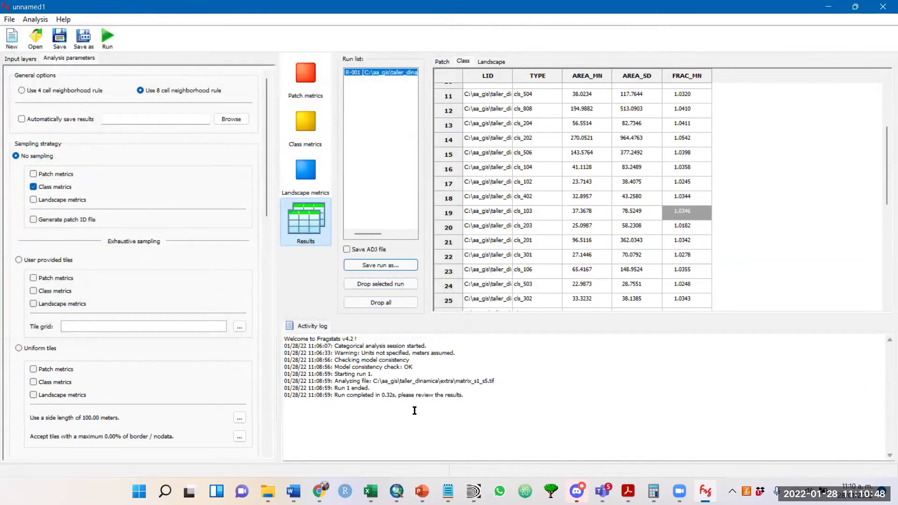
Step: Switch to Excel, create a blank workbook in a maximized window and start browsing for a file to open
{"action": "left_click", "coordinate": [371, 491]}
{"action": "right_click", "coordinate": [371, 491]}
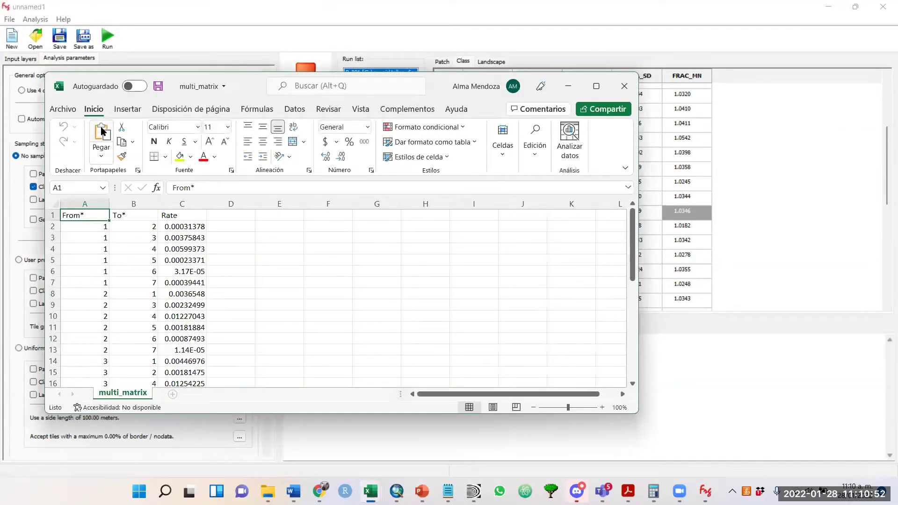
{"action": "key", "text": "ctrl+n"}
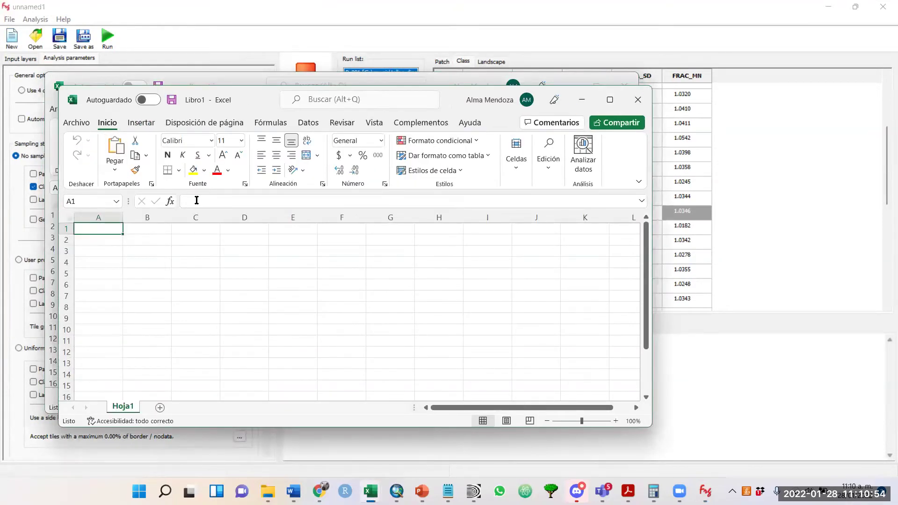
{"action": "left_click", "coordinate": [77, 124]}
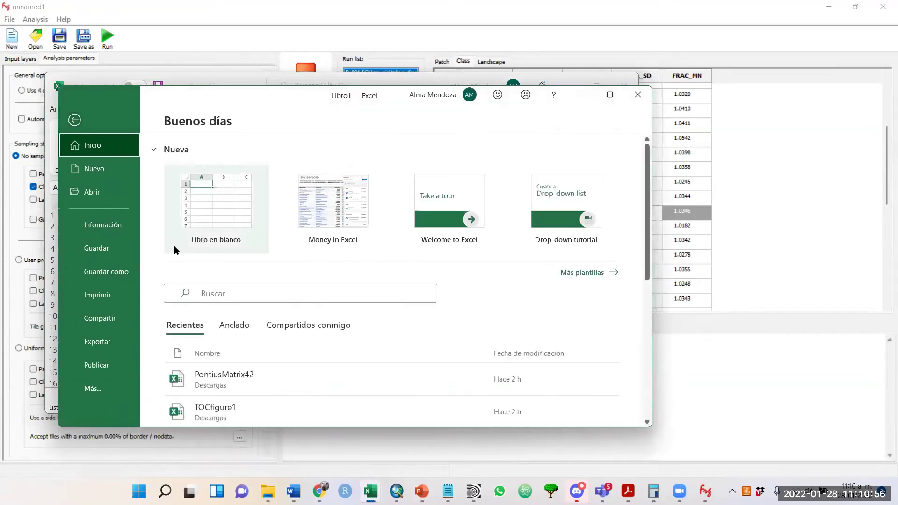
{"action": "left_click", "coordinate": [97, 201]}
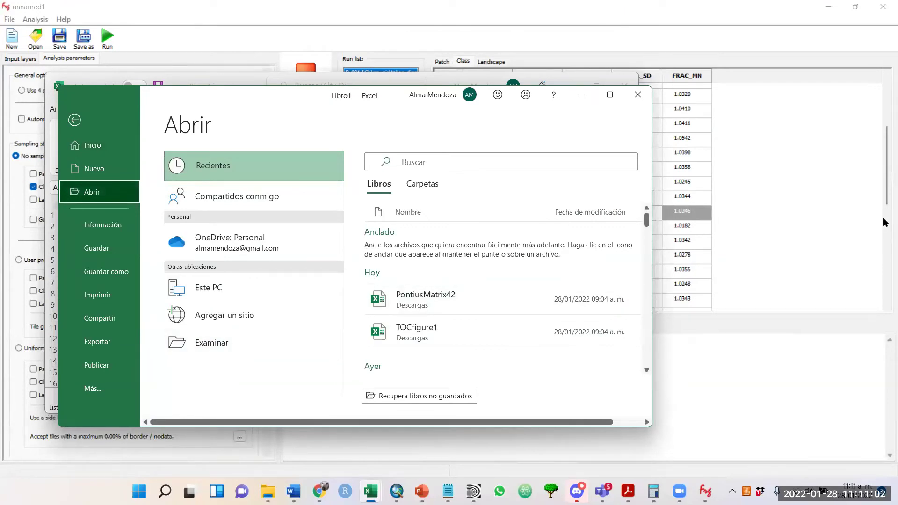
{"action": "left_click", "coordinate": [610, 94]}
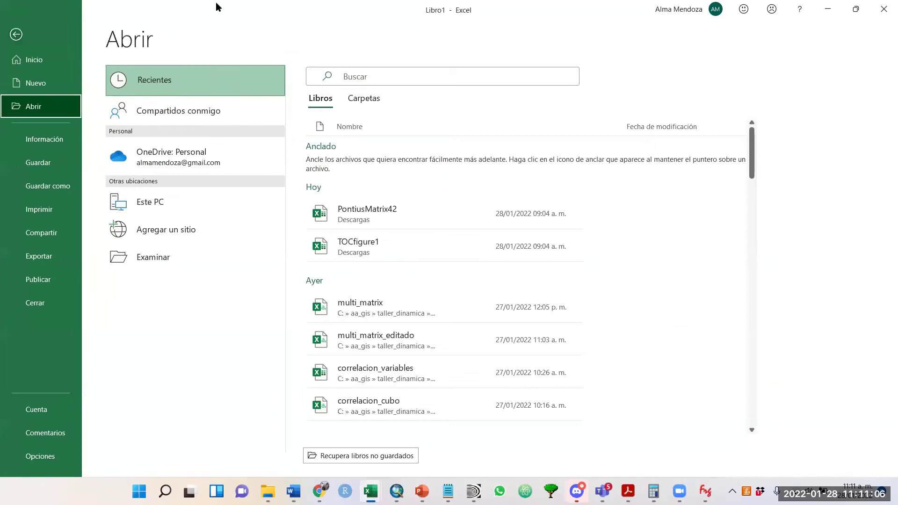
{"action": "left_click", "coordinate": [146, 259]}
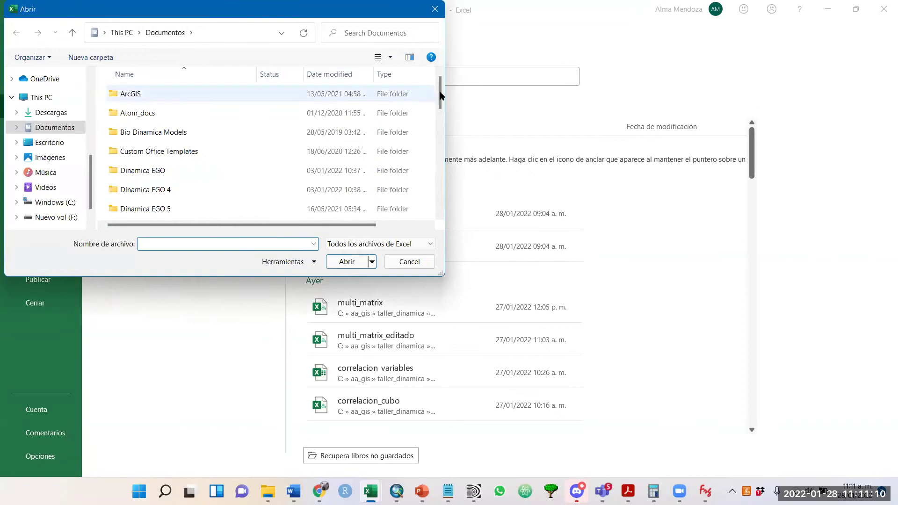
Step: Browse to the aa_gis folder on Windows (C:) and set the file filter to Todos los archivos
{"action": "scroll", "coordinate": [439, 115], "scroll_direction": "down", "scroll_amount": 3}
{"action": "left_click_drag", "start_coordinate": [439, 115], "coordinate": [439, 136]}
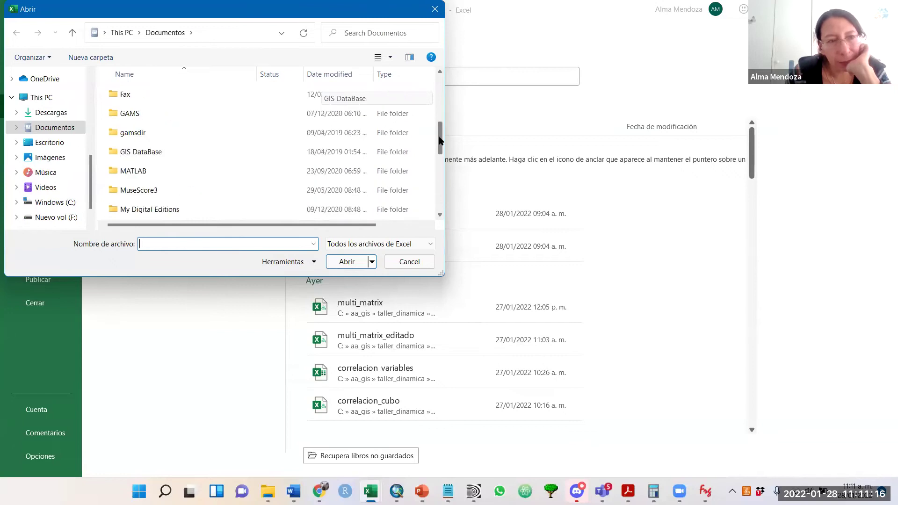
{"action": "left_click", "coordinate": [55, 202]}
{"action": "double_click", "coordinate": [136, 114]}
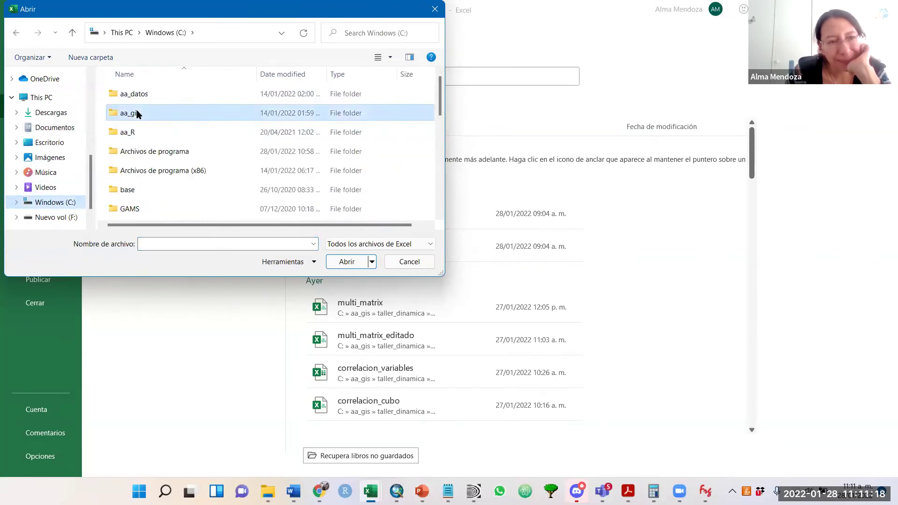
{"action": "left_click_drag", "start_coordinate": [440, 140], "coordinate": [440, 193]}
{"action": "left_click", "coordinate": [409, 246]}
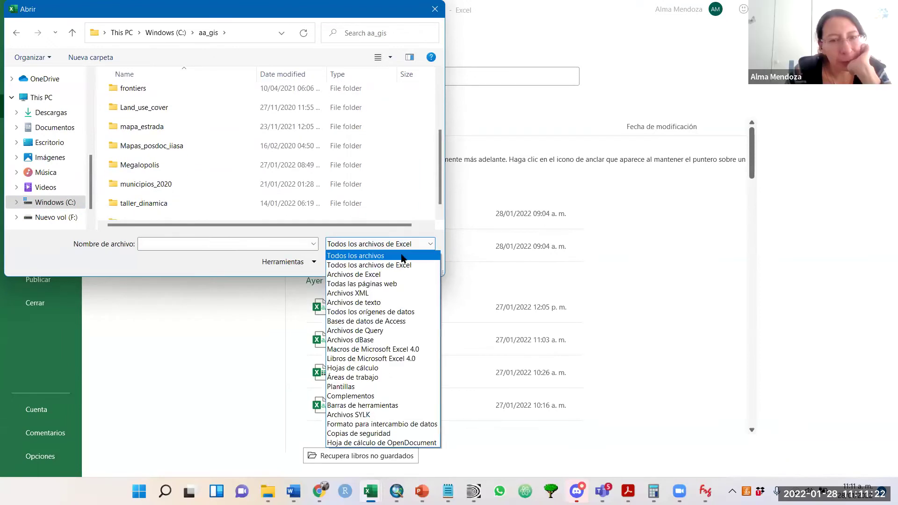
{"action": "left_click", "coordinate": [402, 254]}
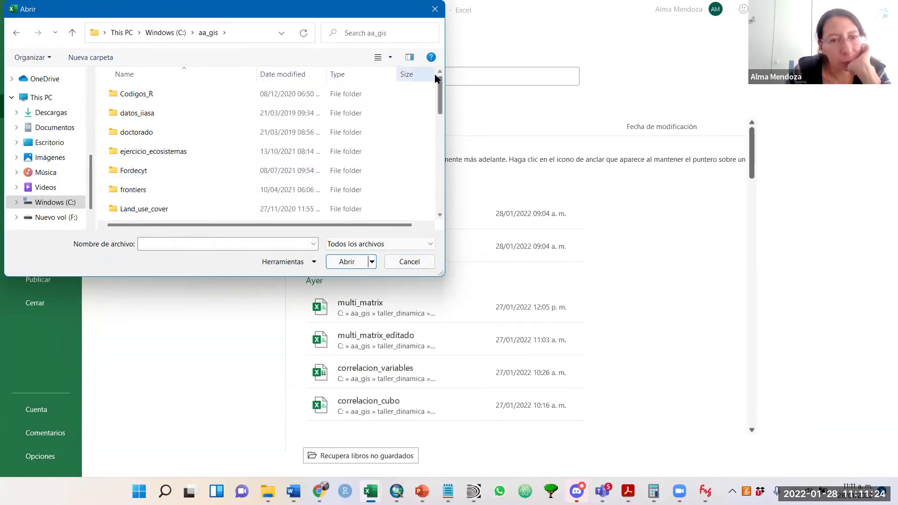
Step: Open resultado_fragstat.class from the extra folder inside taller_dinamica
{"action": "left_click_drag", "start_coordinate": [440, 97], "coordinate": [440, 142]}
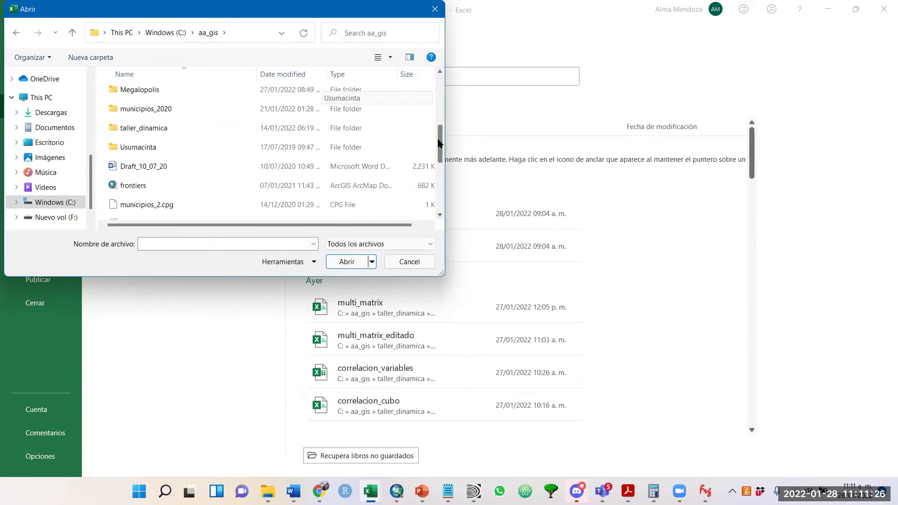
{"action": "double_click", "coordinate": [141, 128]}
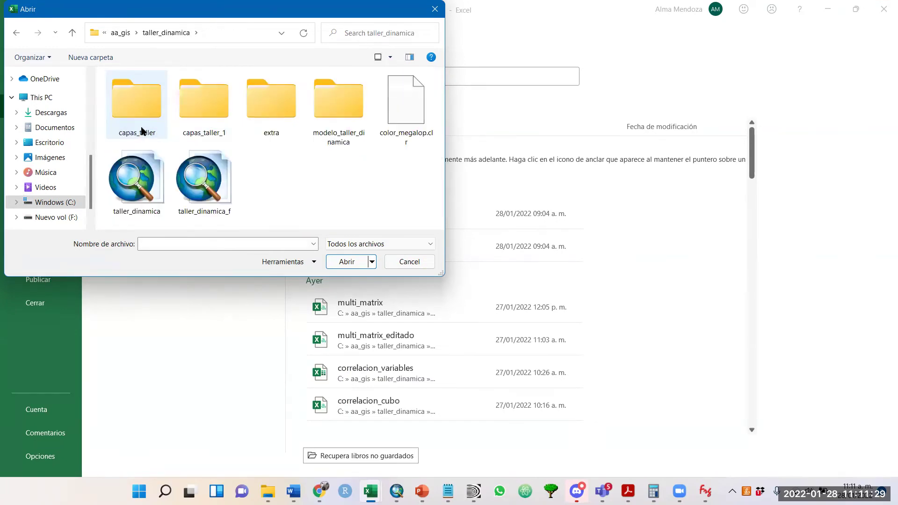
{"action": "double_click", "coordinate": [279, 111]}
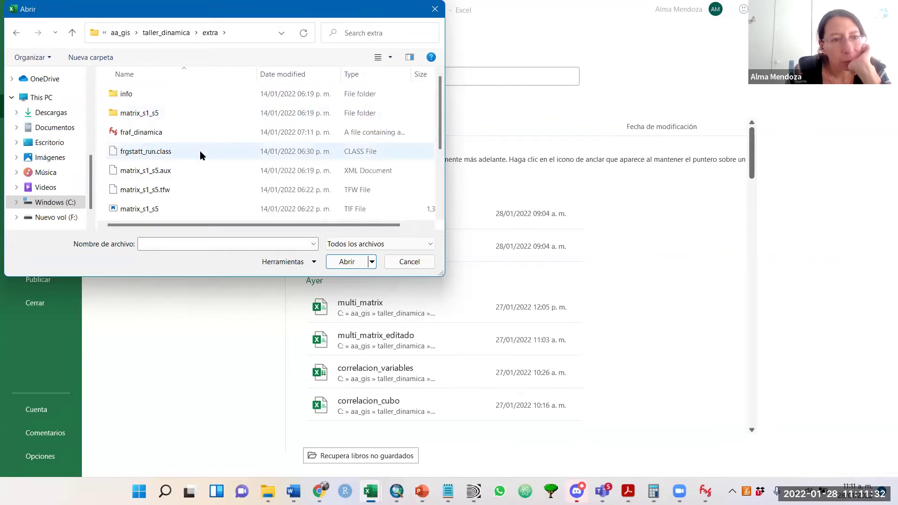
{"action": "left_click_drag", "start_coordinate": [438, 113], "coordinate": [440, 169]}
{"action": "left_click", "coordinate": [138, 213]}
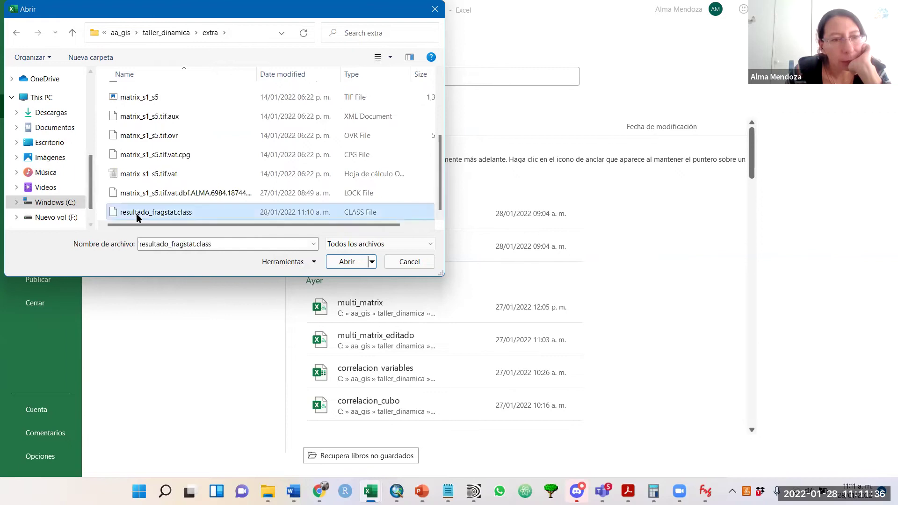
{"action": "left_click", "coordinate": [348, 262]}
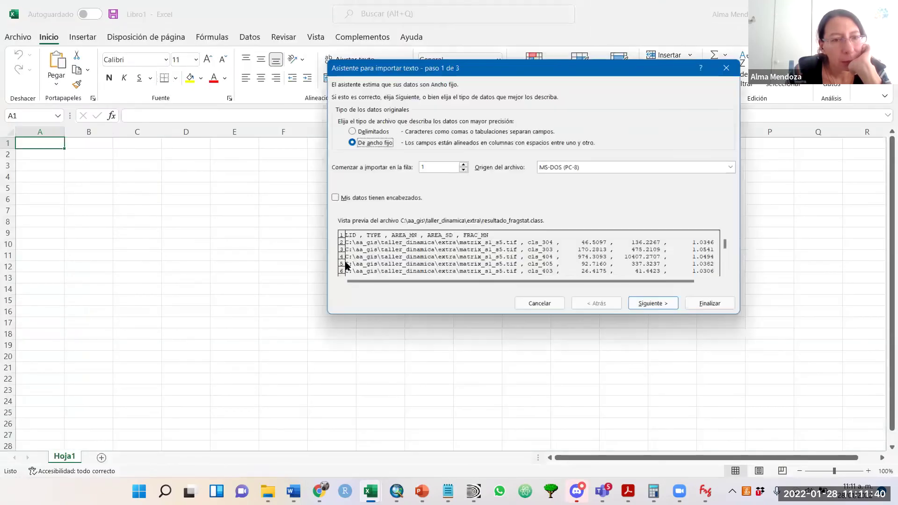
Step: Import the text as delimited data, adding comma to the tab separator and keeping the General column format
{"action": "left_click", "coordinate": [372, 131]}
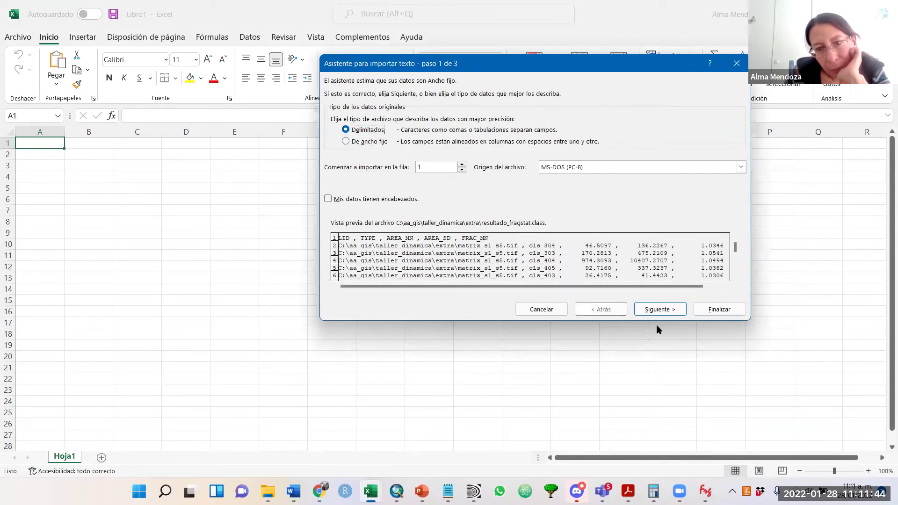
{"action": "left_click", "coordinate": [658, 309]}
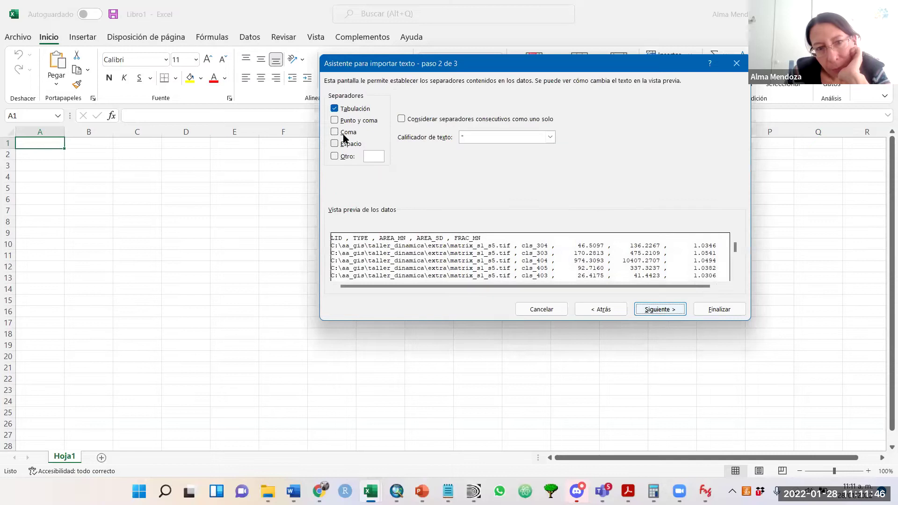
{"action": "left_click", "coordinate": [346, 133]}
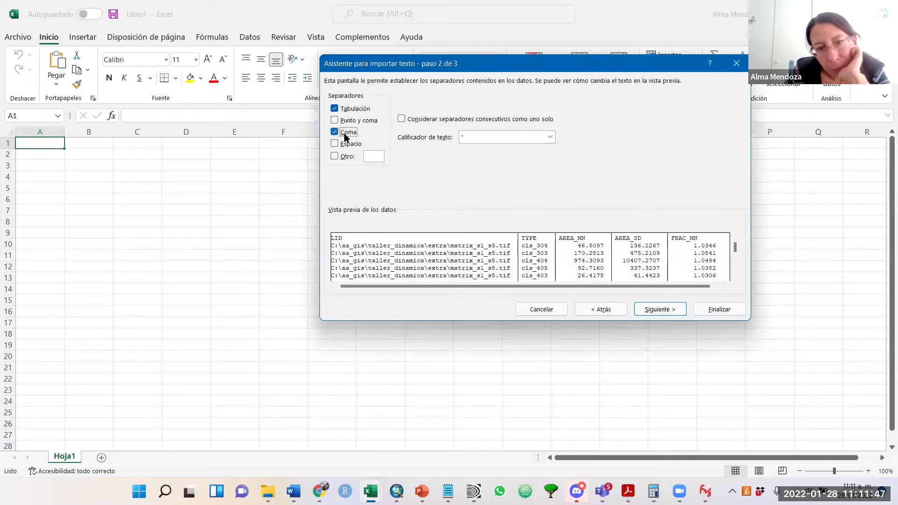
{"action": "left_click", "coordinate": [665, 311]}
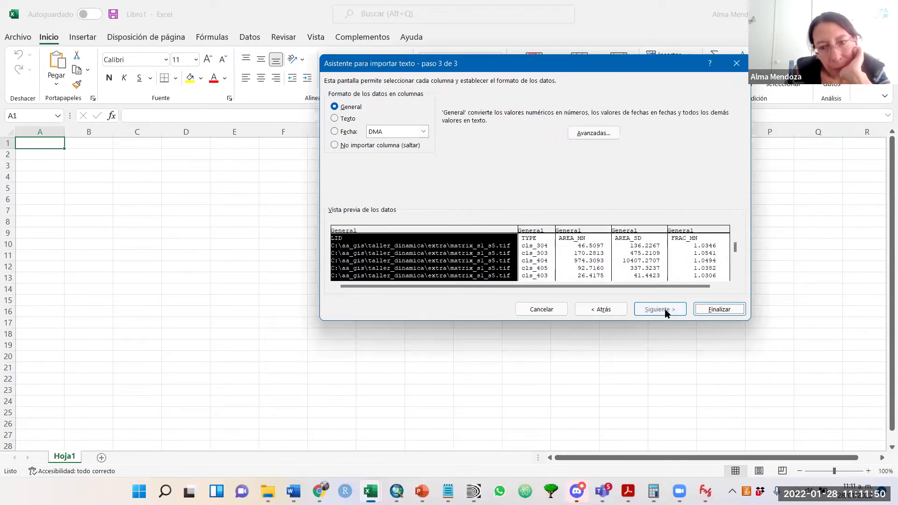
{"action": "left_click", "coordinate": [716, 310]}
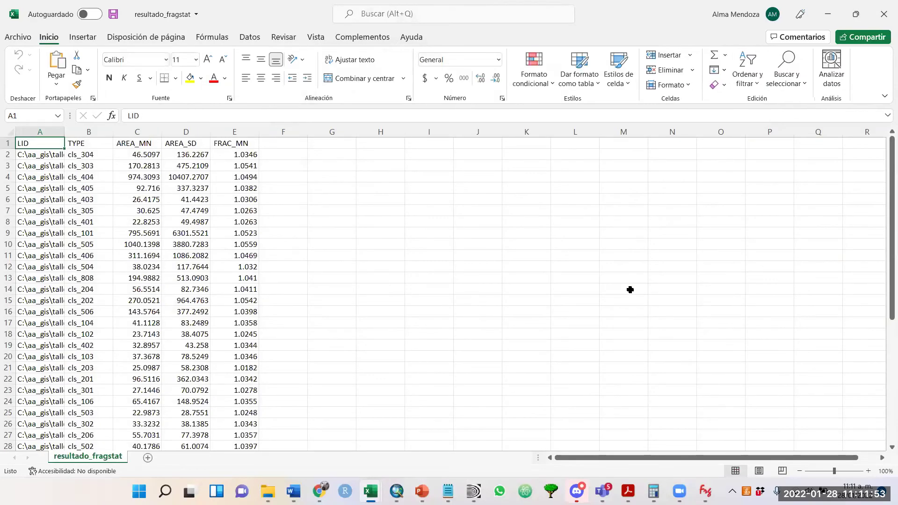
Step: Look over the imported metrics table and highlight its LID and TYPE columns
{"action": "left_click", "coordinate": [561, 253]}
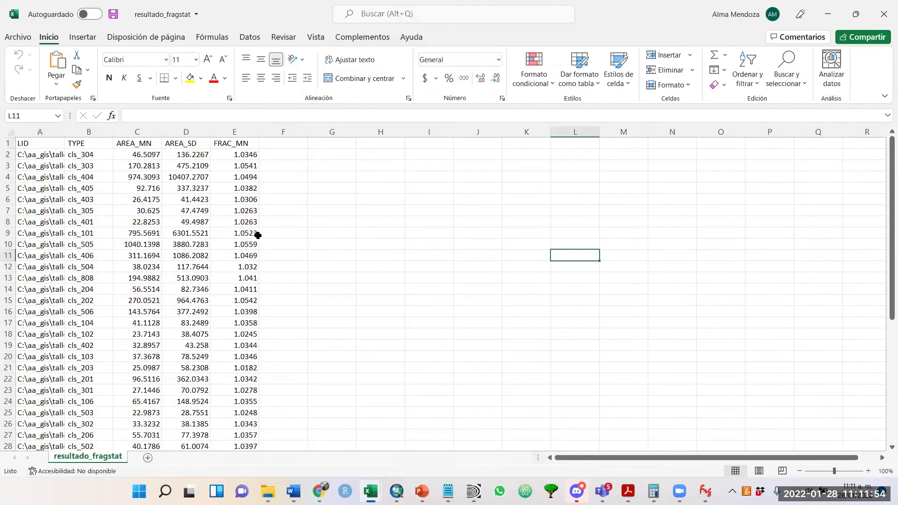
{"action": "left_click", "coordinate": [37, 132]}
{"action": "left_click_drag", "start_coordinate": [72, 134], "coordinate": [86, 135]}
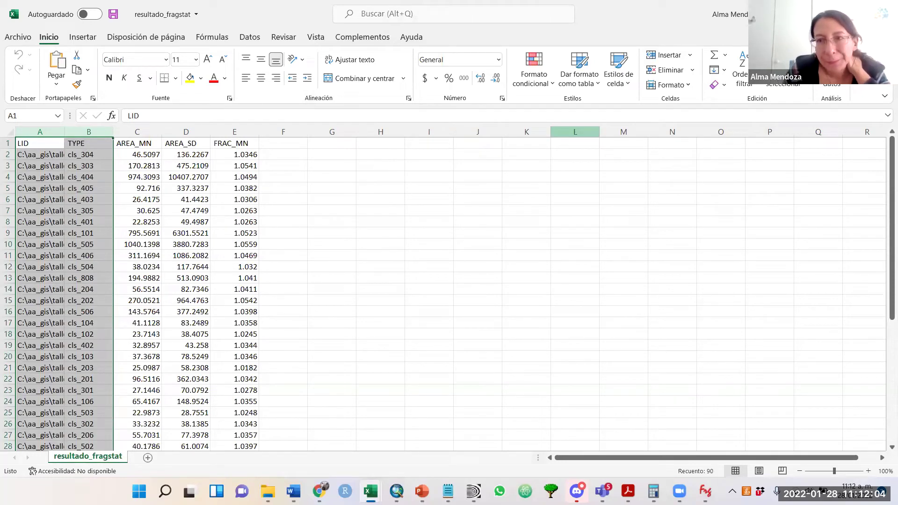
Step: Close the imported results, the blank workbook and the multi_matrix workbook in Excel
{"action": "key", "text": "ctrl+n"}
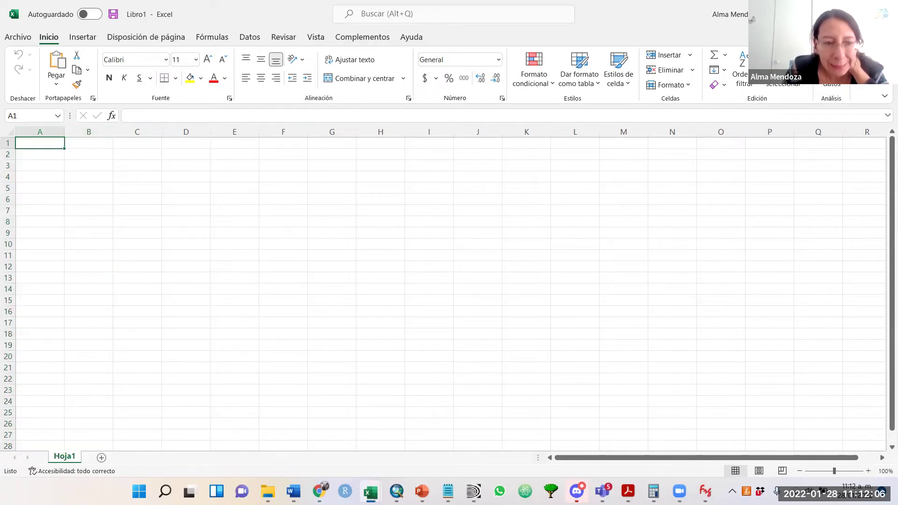
{"action": "key", "text": "super+Down"}
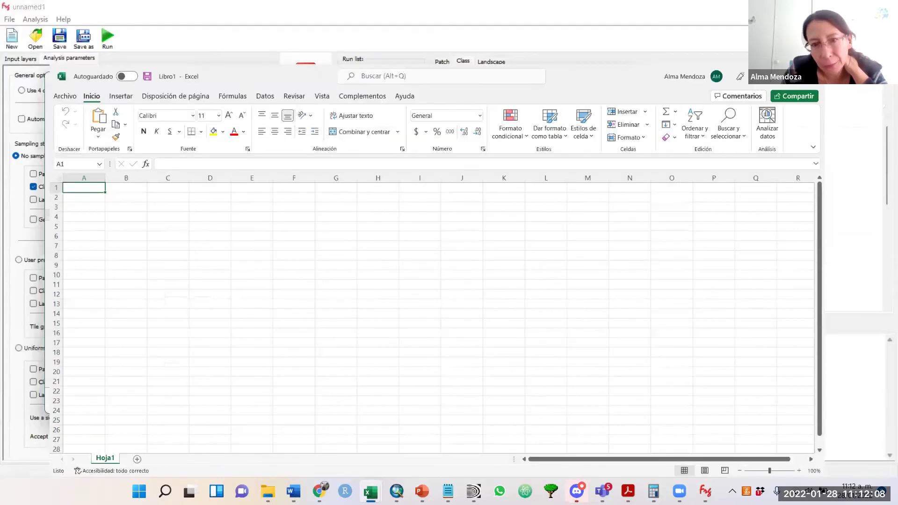
{"action": "key", "text": "ctrl+w"}
{"action": "left_click", "coordinate": [625, 87]}
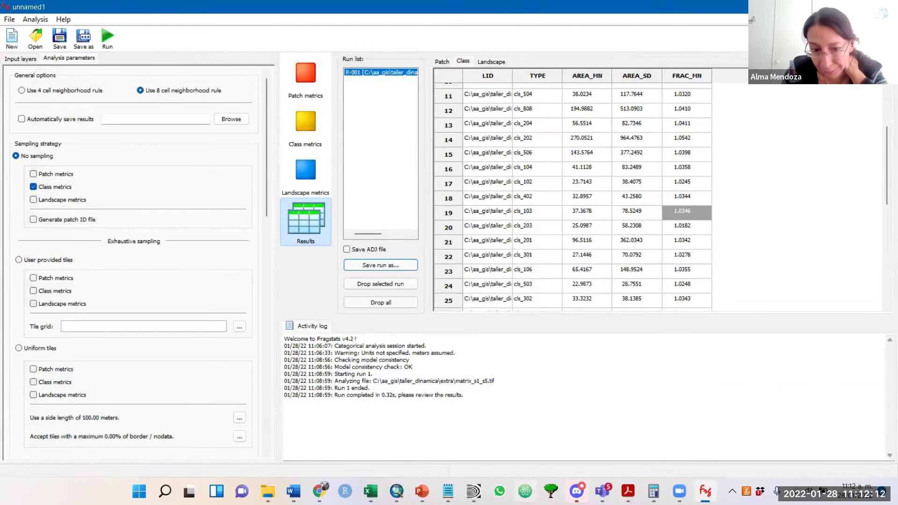
Step: Switch to Dinamica EGO and review the transition matrix, expansion percentages and patch generation parameters of Allocate Transitions without changing them
{"action": "left_click", "coordinate": [474, 491]}
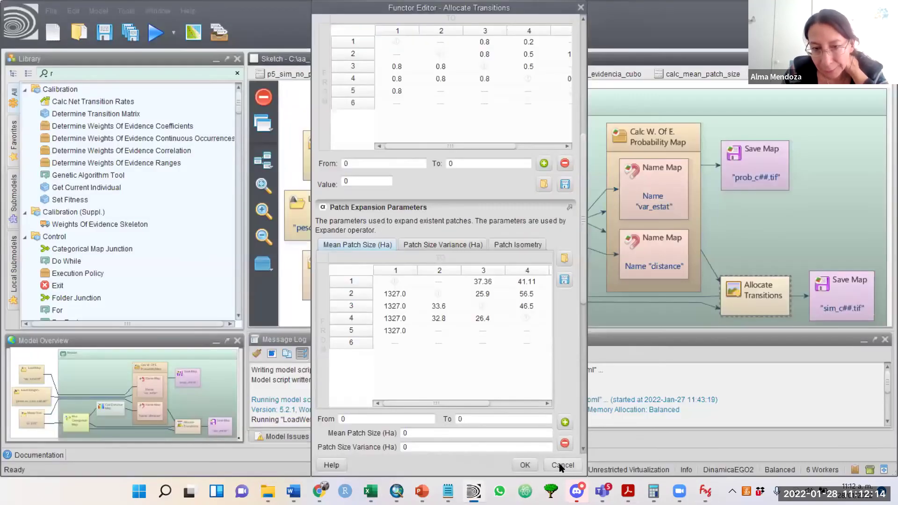
{"action": "left_click", "coordinate": [561, 465]}
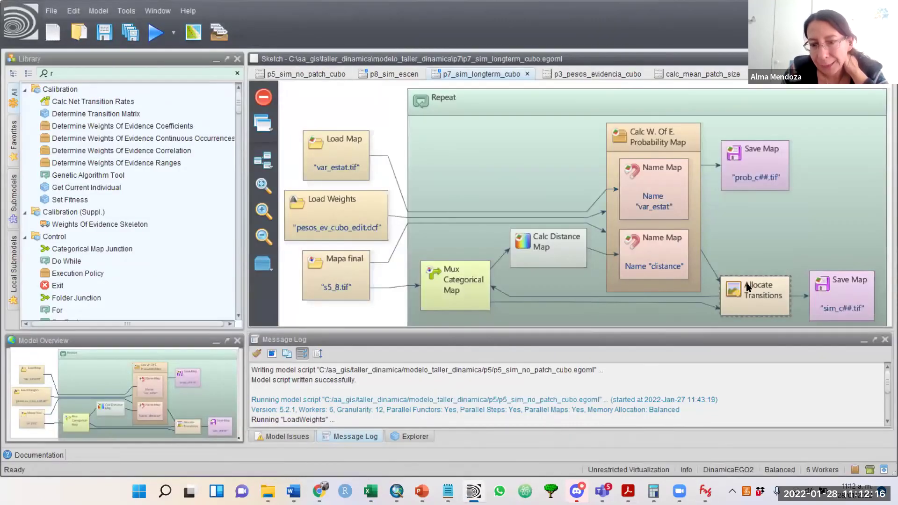
{"action": "double_click", "coordinate": [762, 290]}
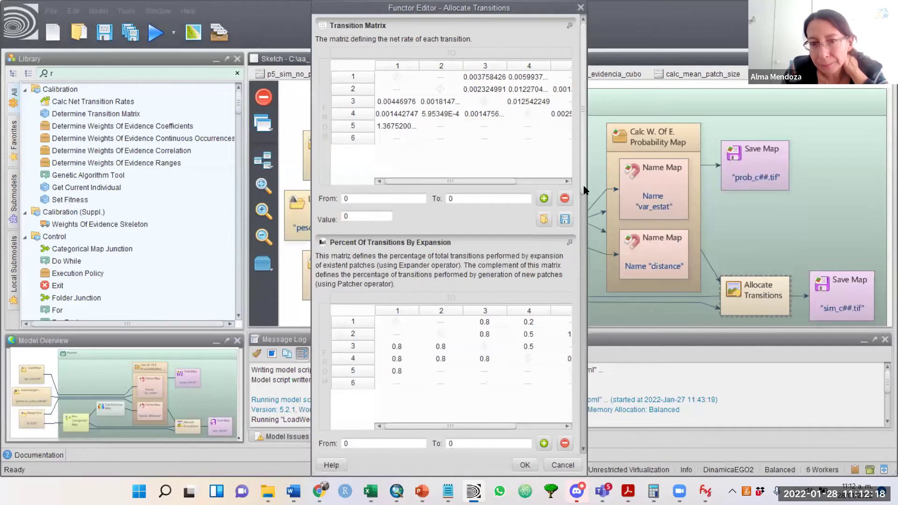
{"action": "left_click_drag", "start_coordinate": [581, 191], "coordinate": [580, 405]}
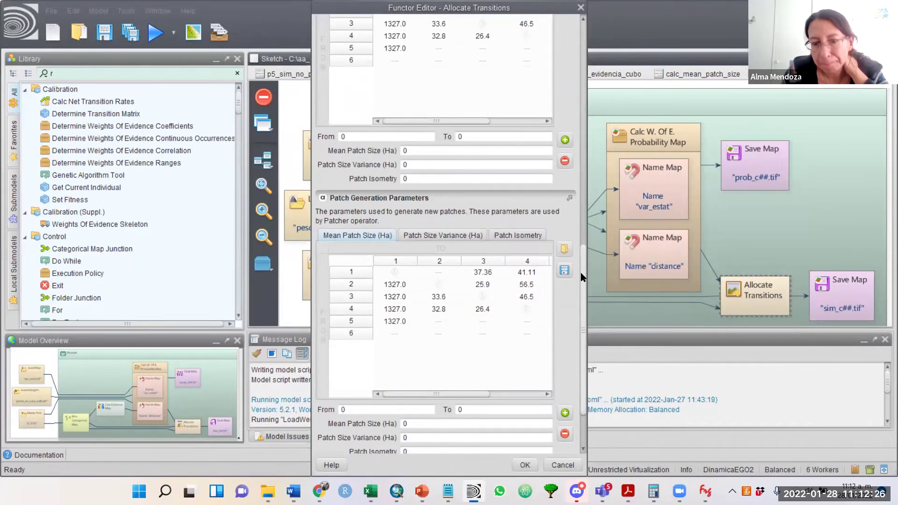
{"action": "left_click_drag", "start_coordinate": [580, 272], "coordinate": [580, 349]}
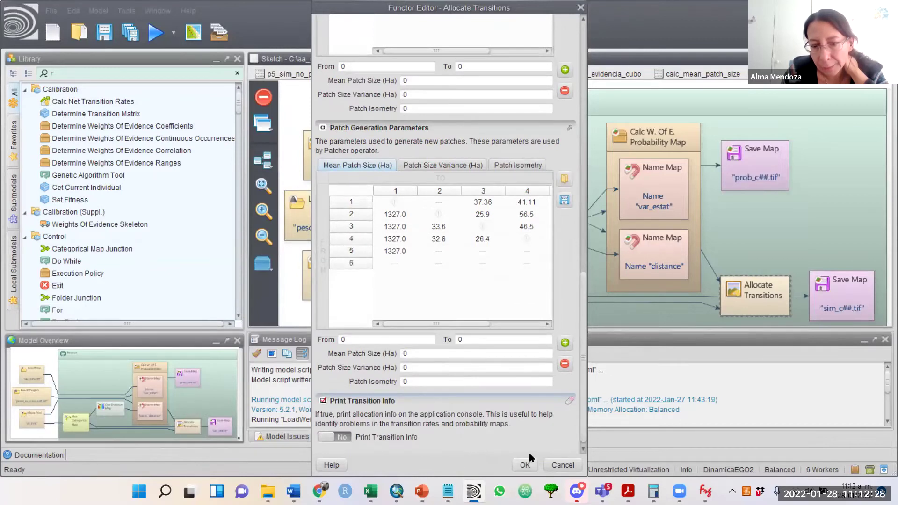
{"action": "left_click", "coordinate": [564, 465]}
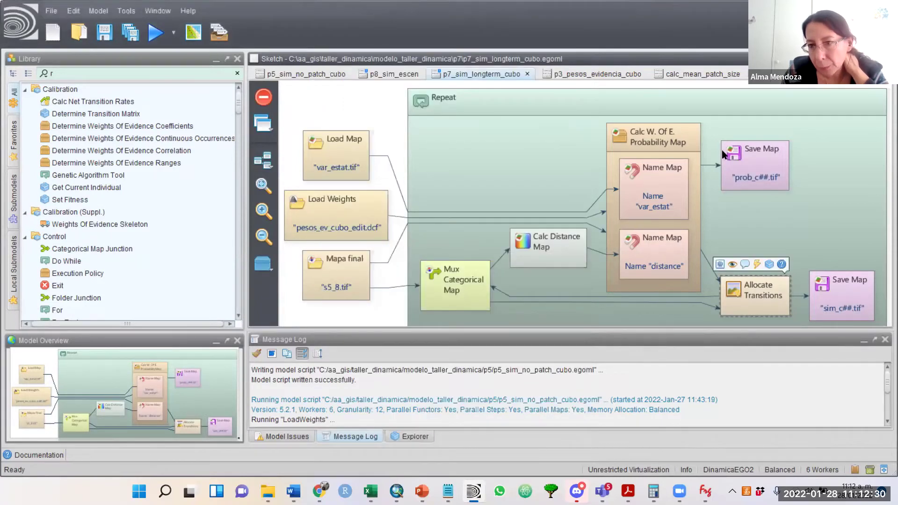
Step: Move the prob_c##.tif Save Map out of the Repeat container and check the output path of the sim_c##.tif Save Map
{"action": "mouse_move", "coordinate": [760, 174]}
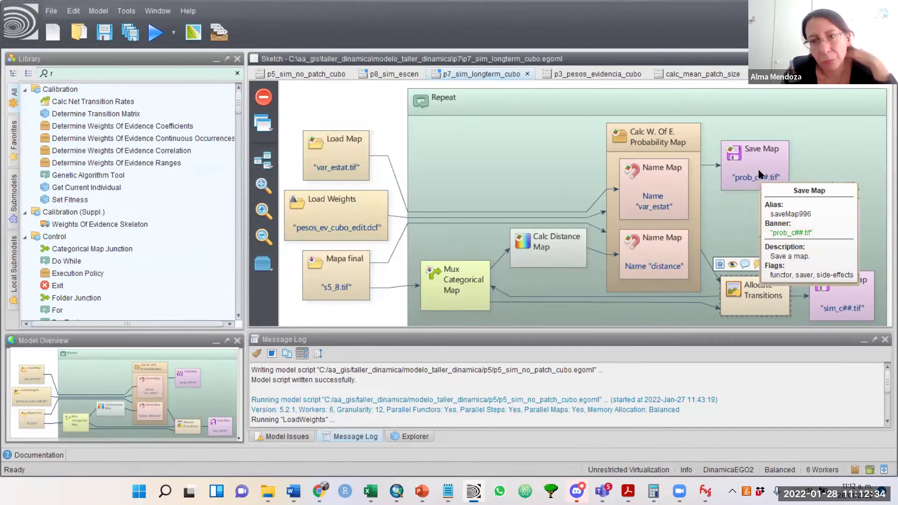
{"action": "left_click_drag", "start_coordinate": [760, 174], "coordinate": [872, 172]}
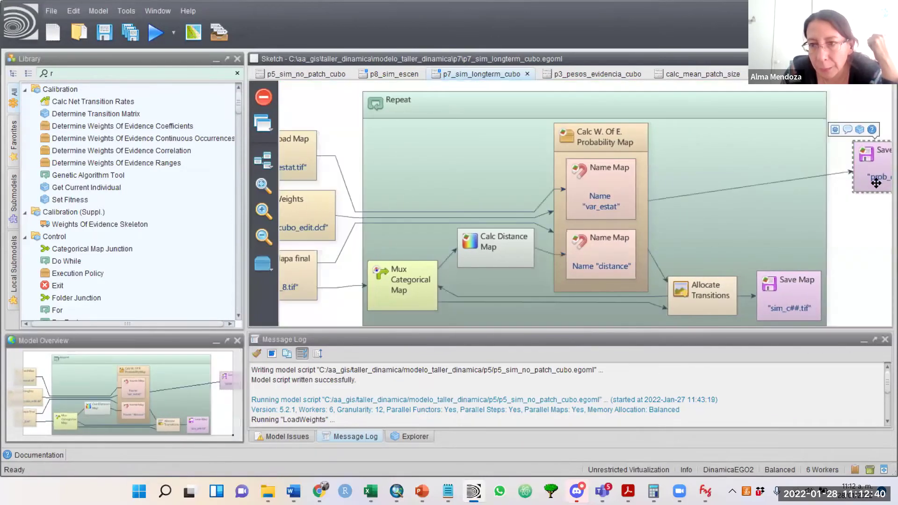
{"action": "double_click", "coordinate": [779, 292]}
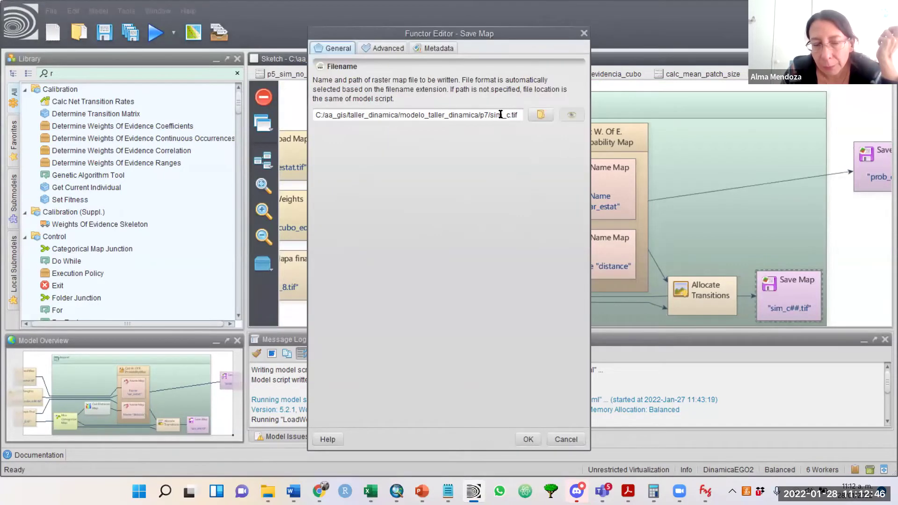
{"action": "left_click", "coordinate": [534, 439]}
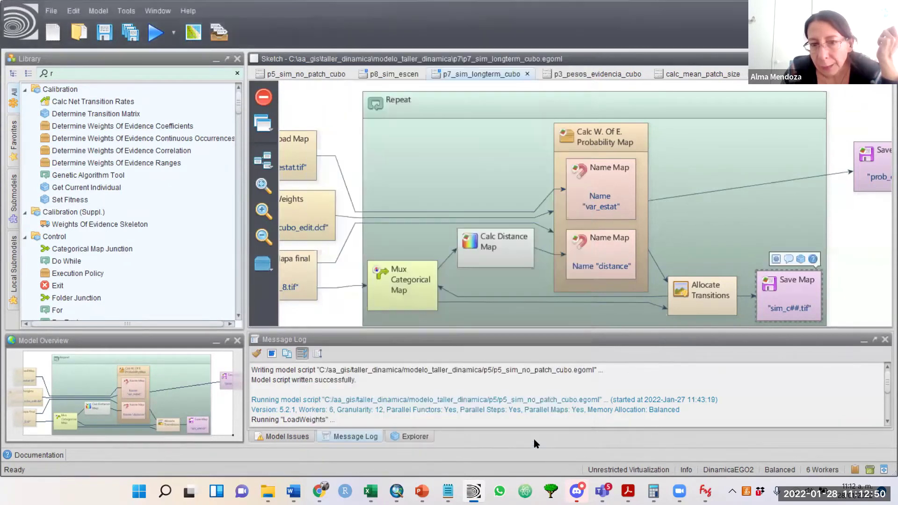
Step: Check the Repeat container's number of iterations and the input file path of the Mapa final map without changing them
{"action": "double_click", "coordinate": [405, 149]}
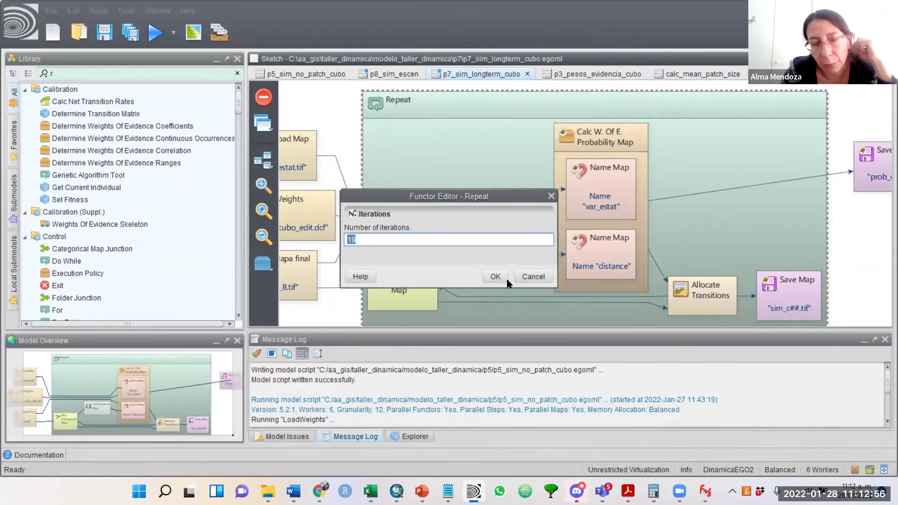
{"action": "left_click", "coordinate": [533, 280]}
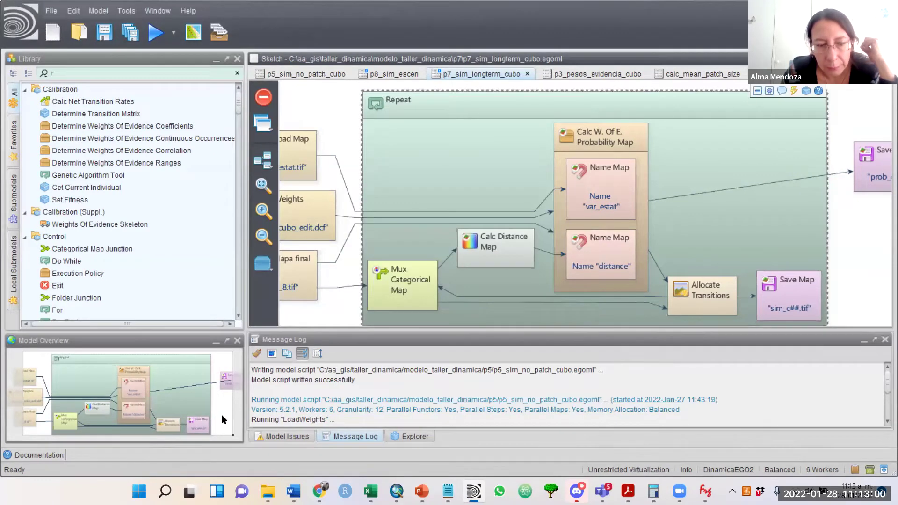
{"action": "left_click_drag", "start_coordinate": [221, 414], "coordinate": [212, 415]}
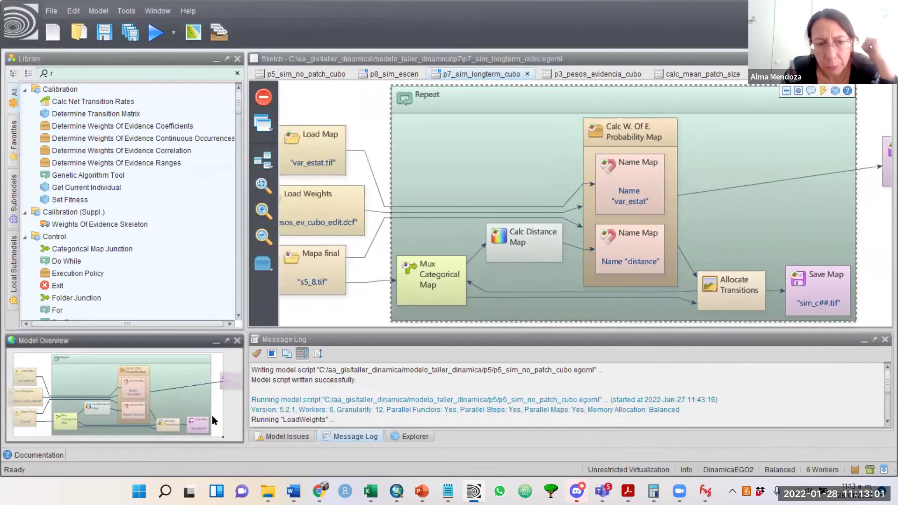
{"action": "double_click", "coordinate": [321, 285]}
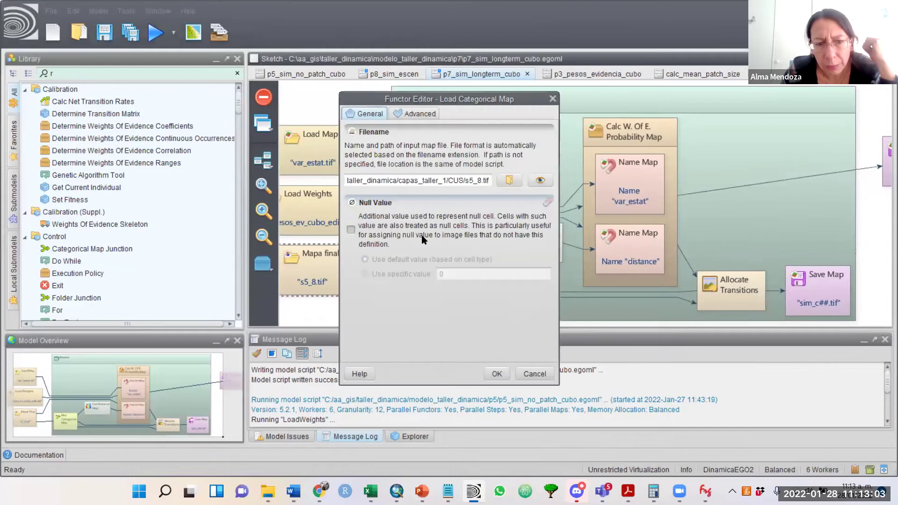
{"action": "left_click", "coordinate": [534, 378]}
Step: Set the Repeat container's number of iterations to 18 and run the model to completion
{"action": "double_click", "coordinate": [470, 134]}
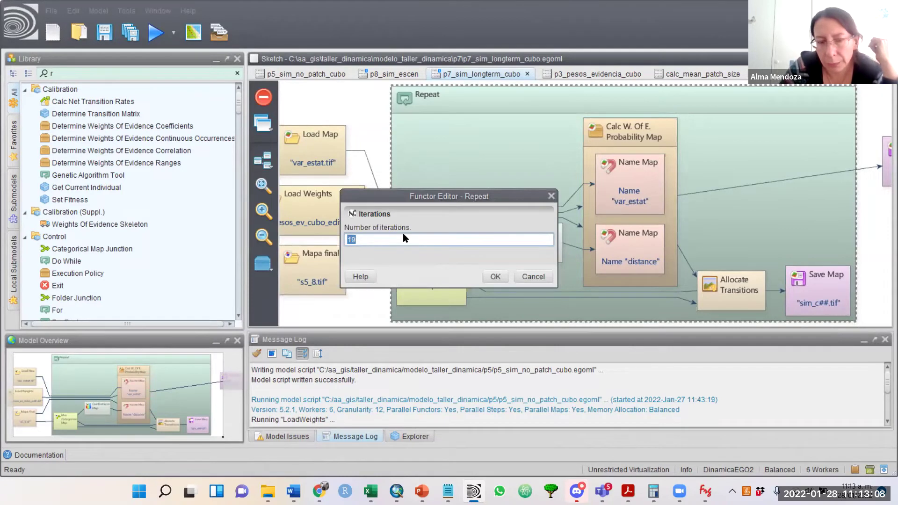
{"action": "type", "text": "20"}
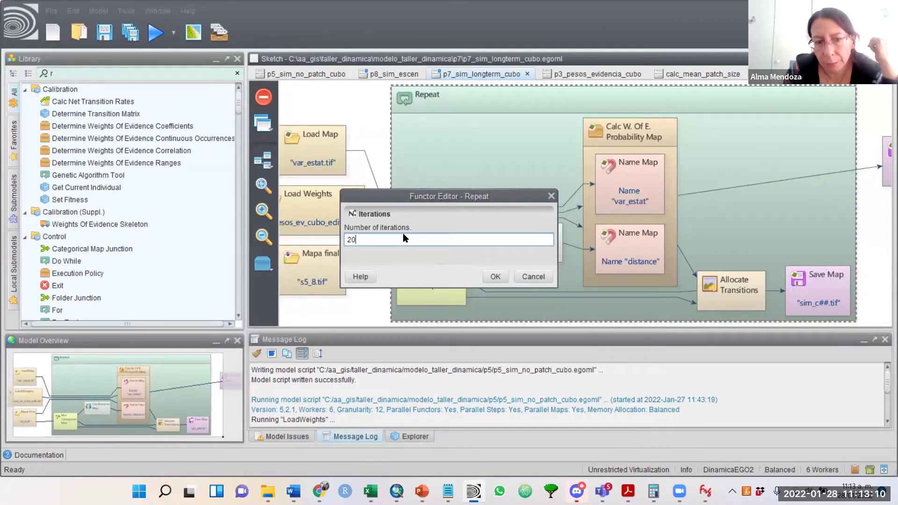
{"action": "key", "text": "BackSpace"}
{"action": "key", "text": "BackSpace"}
{"action": "type", "text": "18"}
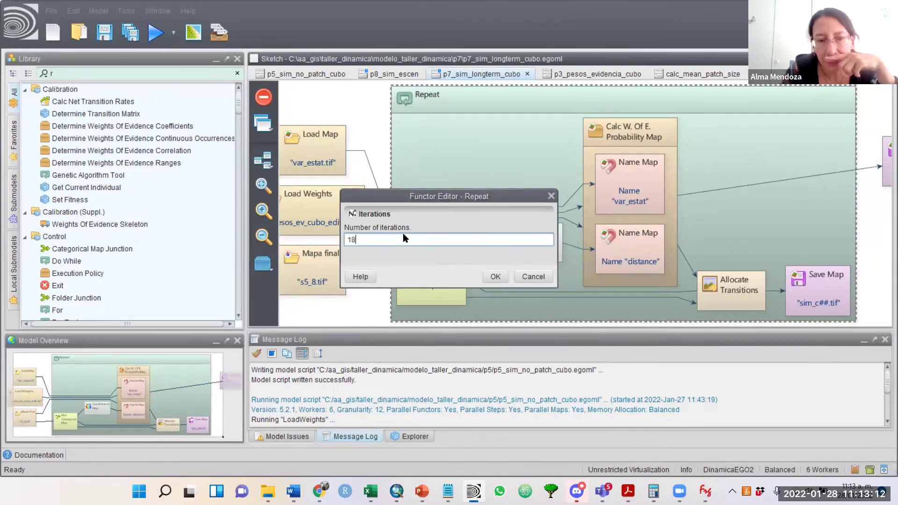
{"action": "left_click", "coordinate": [495, 278]}
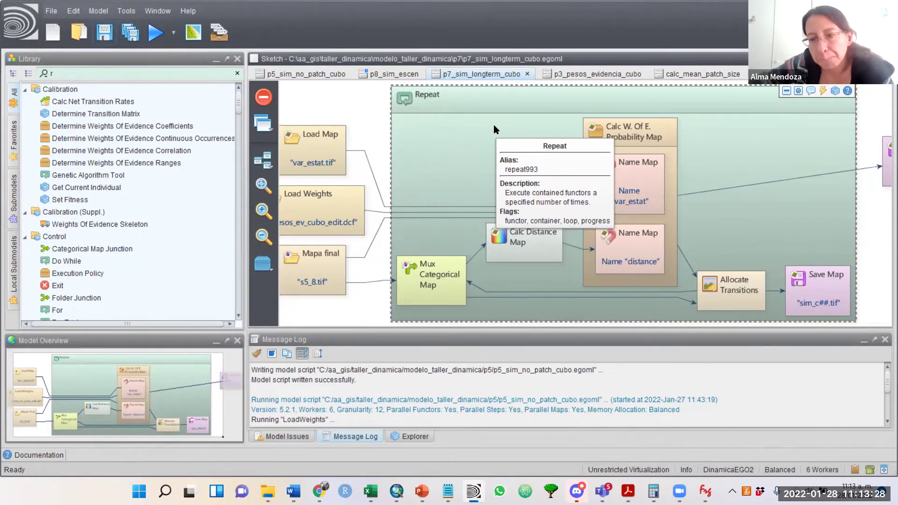
{"action": "left_click", "coordinate": [150, 35]}
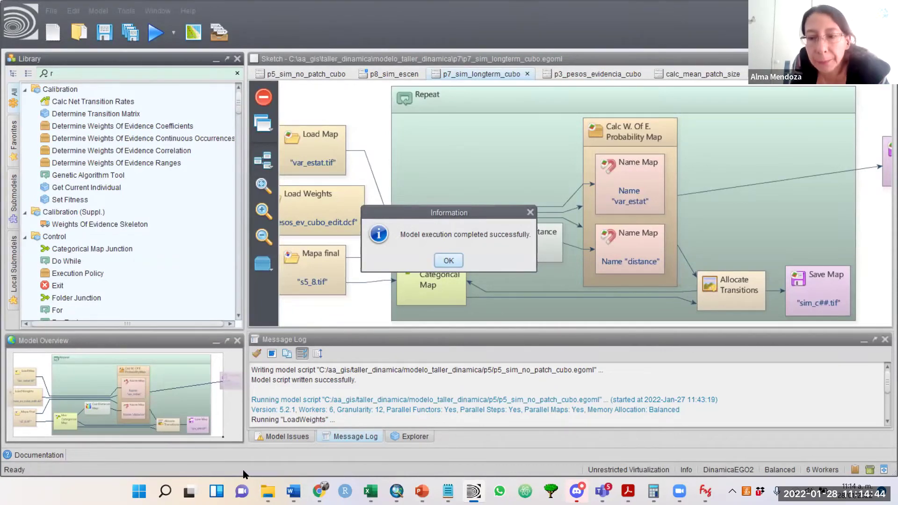
{"action": "left_click", "coordinate": [448, 260]}
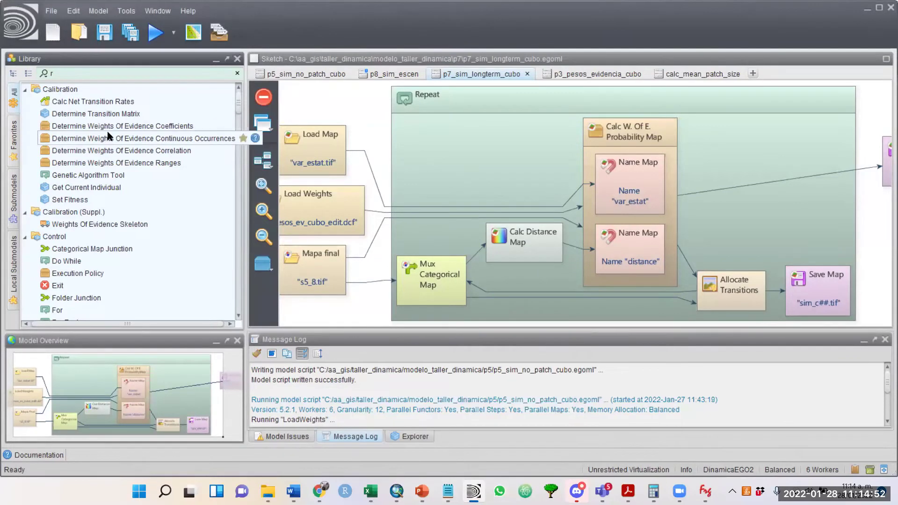
Step: Look through the program's General, System, Metadata, Integration, EGO Script and Advanced options
{"action": "left_click", "coordinate": [125, 12]}
{"action": "left_click", "coordinate": [127, 13]}
{"action": "left_click", "coordinate": [129, 13]}
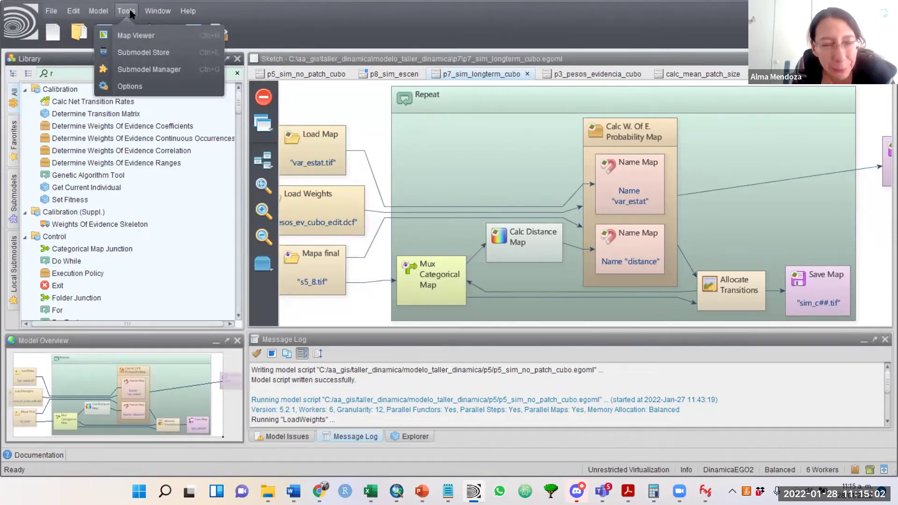
{"action": "left_click", "coordinate": [138, 85]}
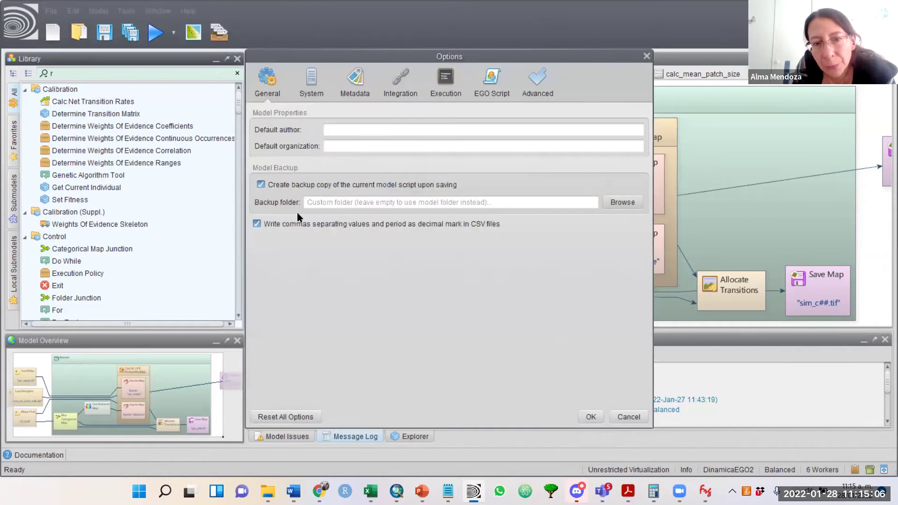
{"action": "left_click", "coordinate": [307, 81]}
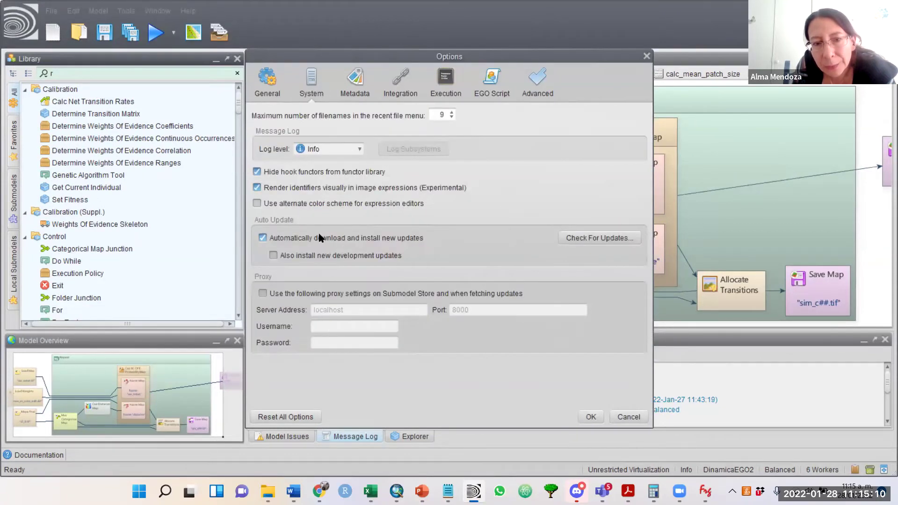
{"action": "left_click", "coordinate": [357, 88]}
{"action": "left_click", "coordinate": [398, 87]}
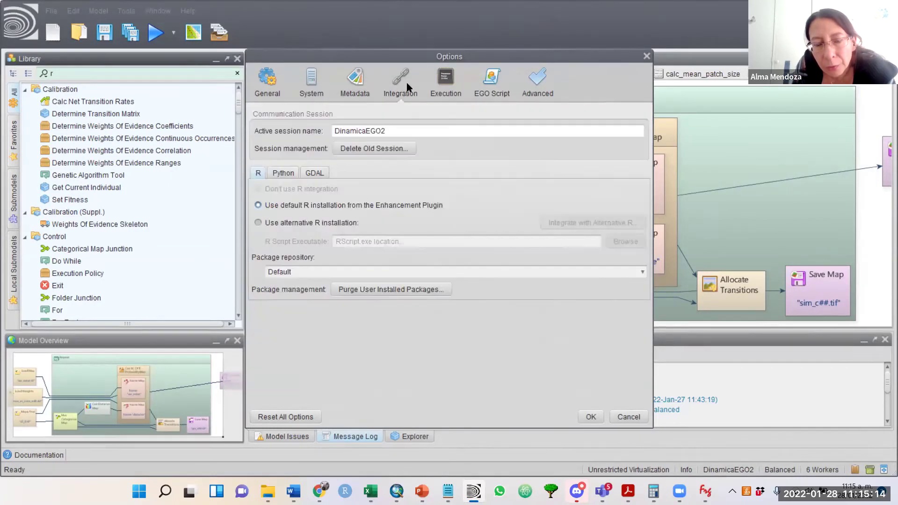
{"action": "left_click", "coordinate": [491, 86]}
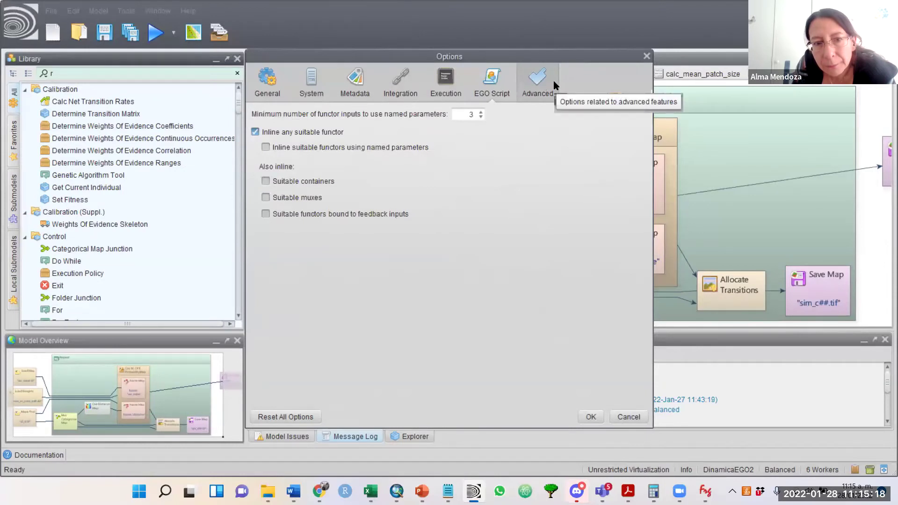
{"action": "left_click", "coordinate": [556, 85]}
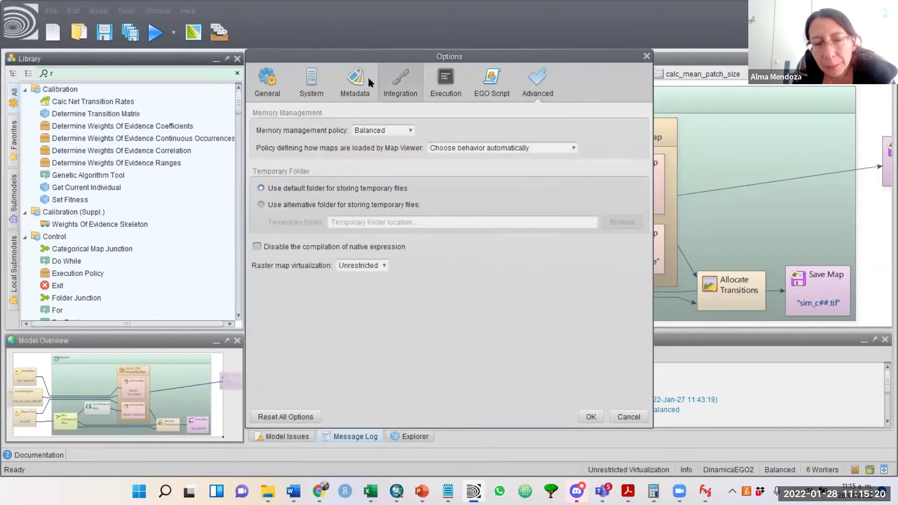
{"action": "left_click", "coordinate": [342, 89]}
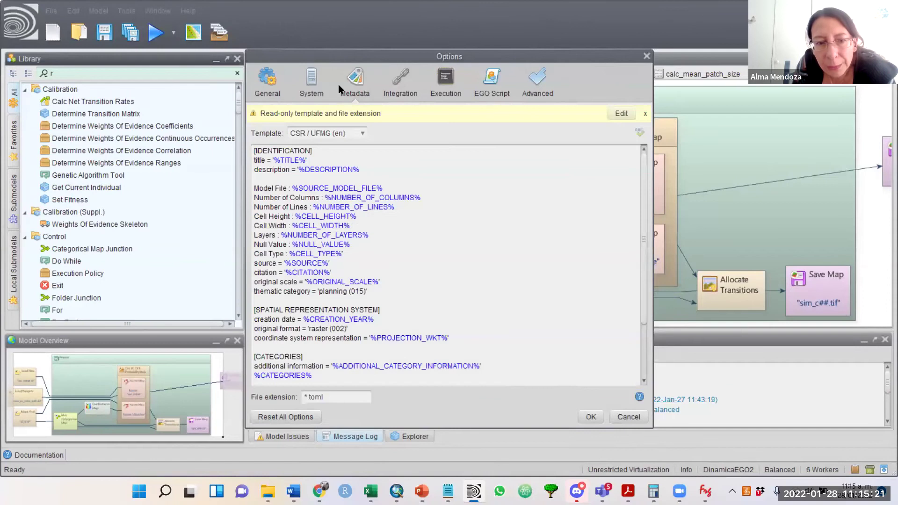
{"action": "left_click", "coordinate": [311, 84]}
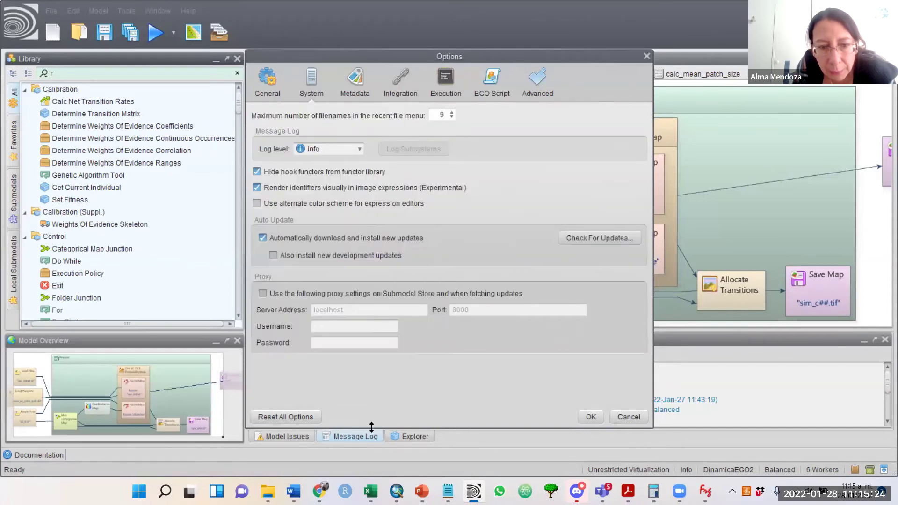
{"action": "left_click", "coordinate": [273, 83]}
{"action": "left_click", "coordinate": [308, 76]}
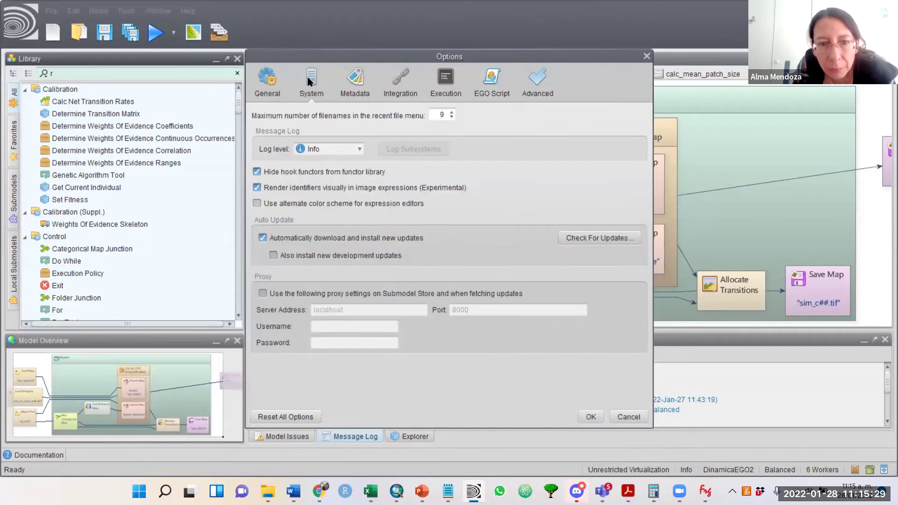
{"action": "left_click", "coordinate": [353, 81]}
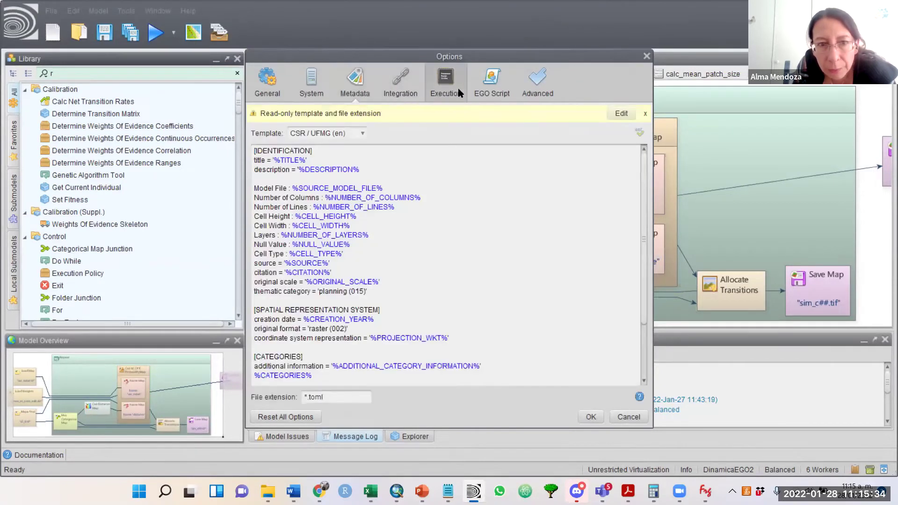
{"action": "left_click", "coordinate": [285, 79]}
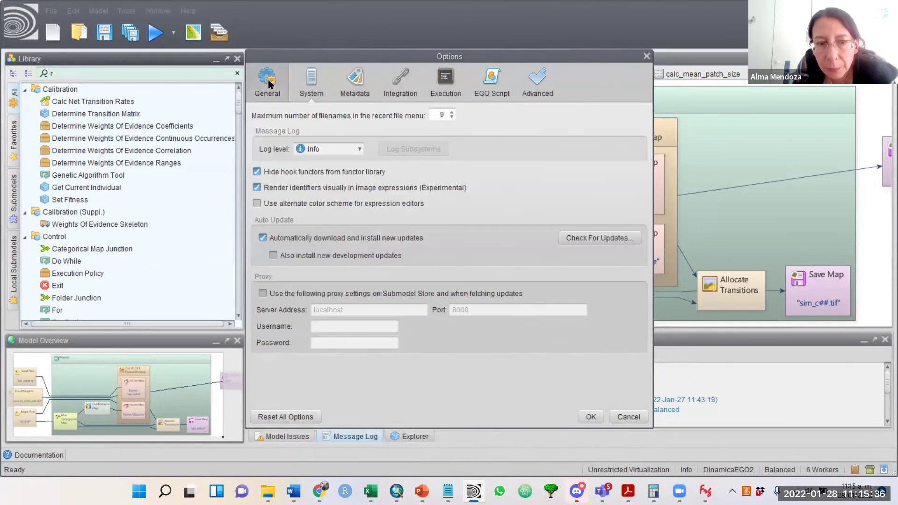
{"action": "left_click", "coordinate": [295, 80]}
{"action": "left_click", "coordinate": [347, 80]}
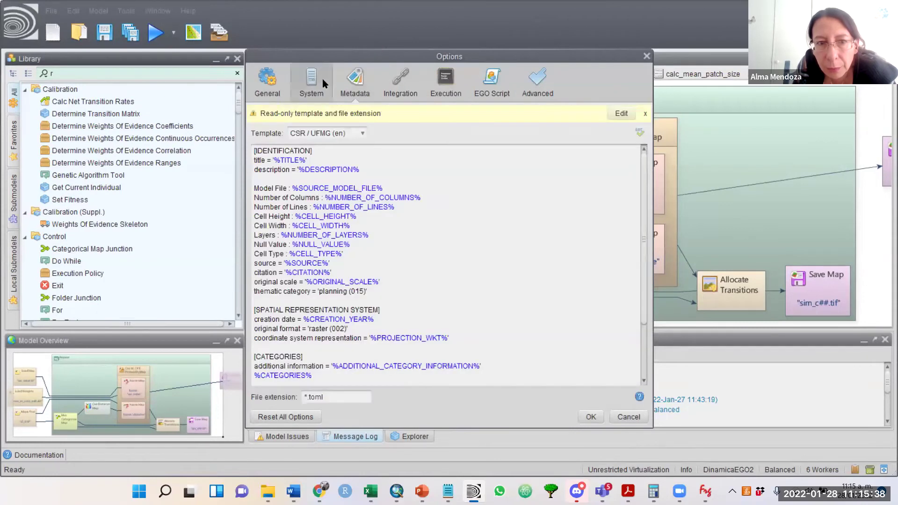
{"action": "left_click", "coordinate": [314, 78]}
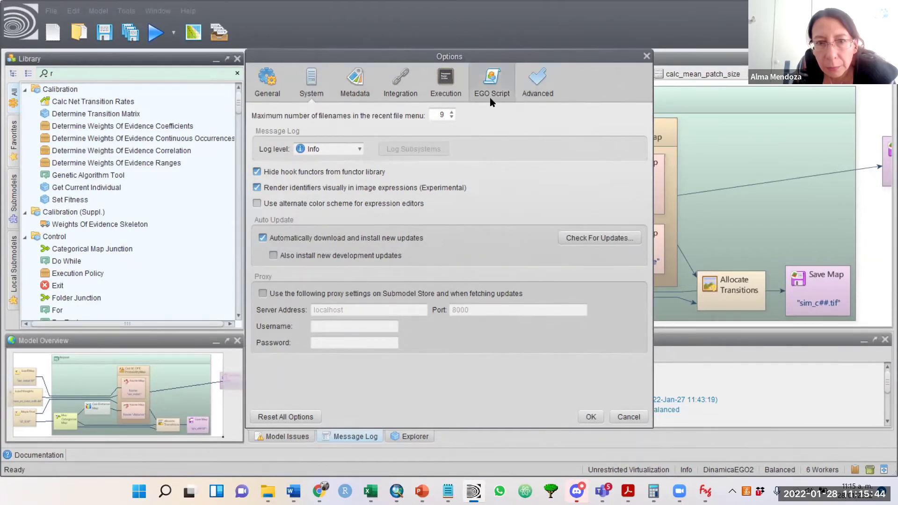
Step: Examine the Execution options for workers, granularity and parallel running, and close the options without saving changes
{"action": "left_click", "coordinate": [447, 83]}
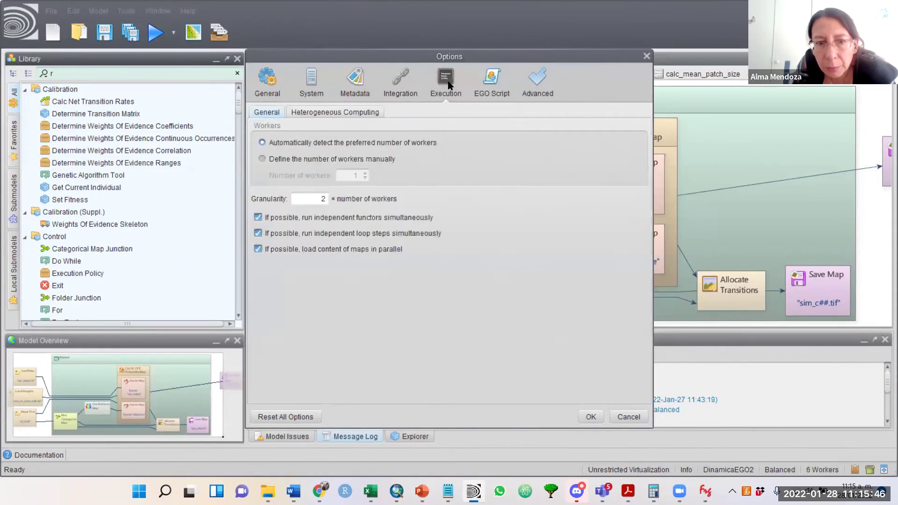
{"action": "double_click", "coordinate": [305, 196]}
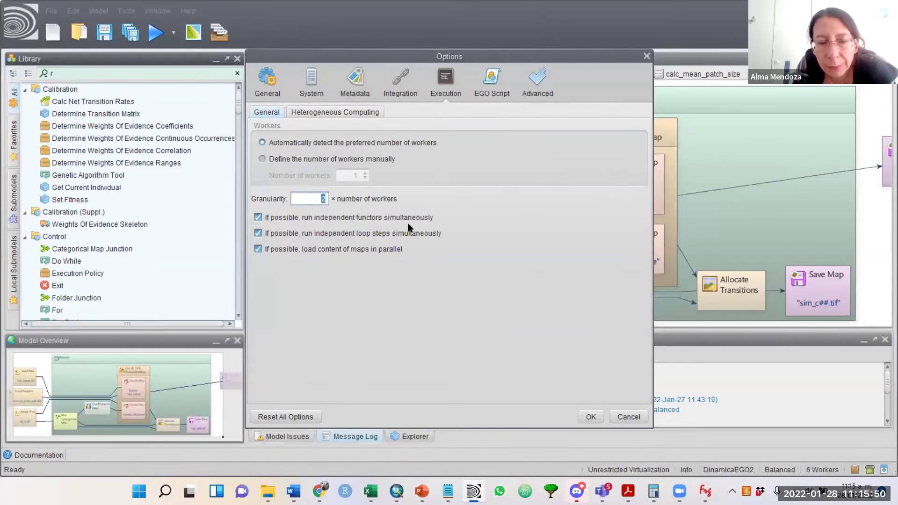
{"action": "left_click", "coordinate": [468, 214]}
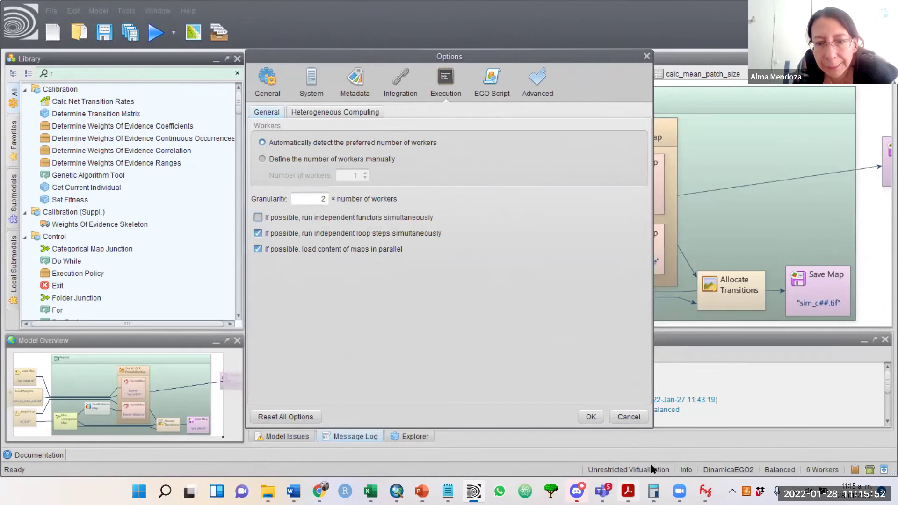
{"action": "mouse_move", "coordinate": [628, 492]}
{"action": "left_click", "coordinate": [628, 415]}
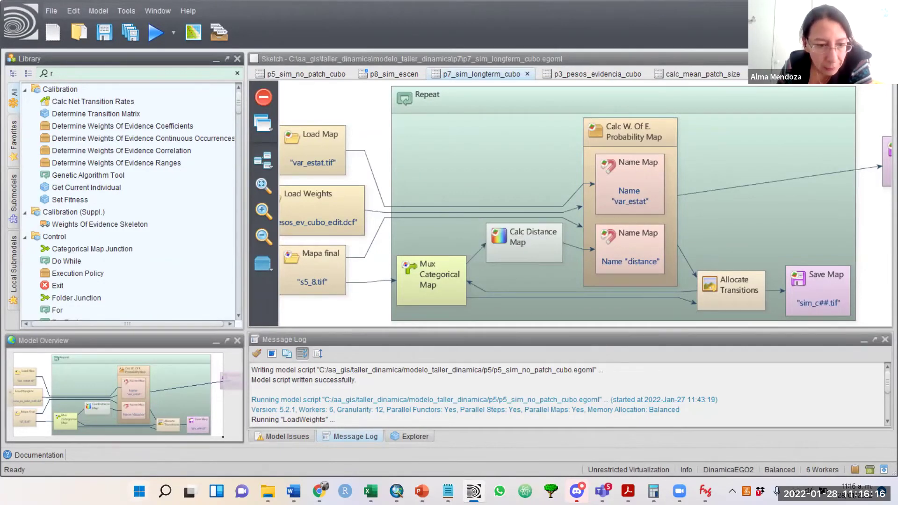
Step: Search the computer for "dinamica console" and dismiss the search
{"action": "left_click", "coordinate": [139, 491]}
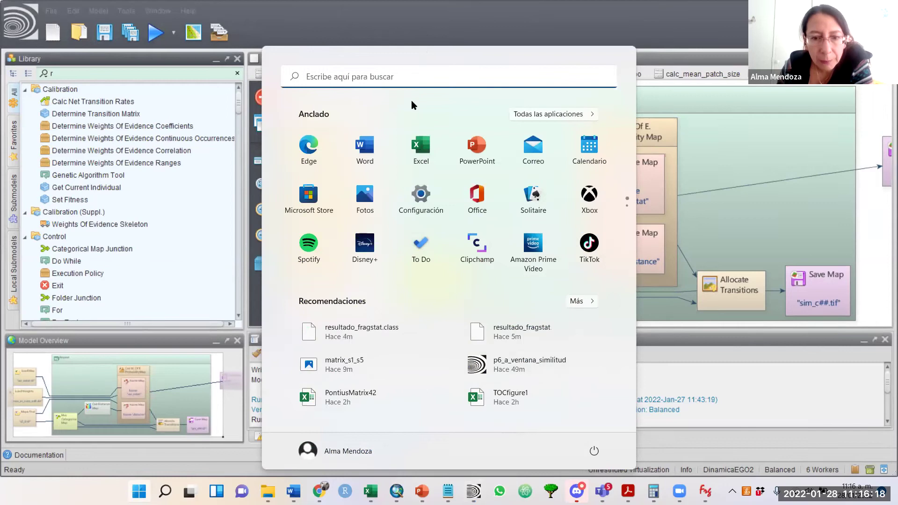
{"action": "left_click", "coordinate": [415, 70]}
{"action": "type", "text": "din"}
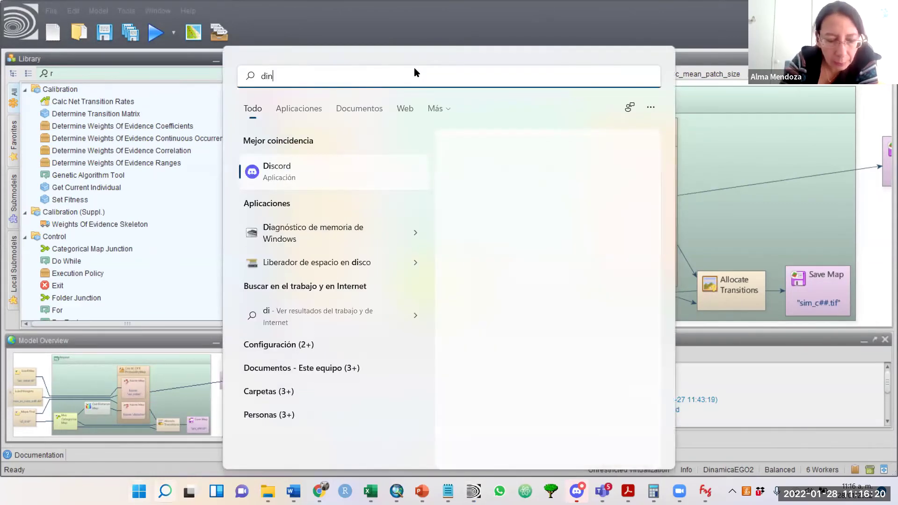
{"action": "type", "text": "amica cons"}
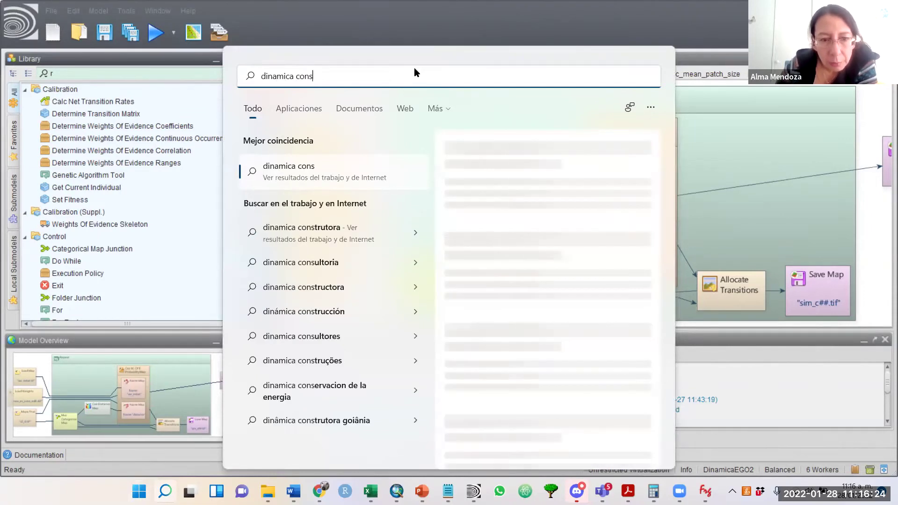
{"action": "type", "text": "ole"}
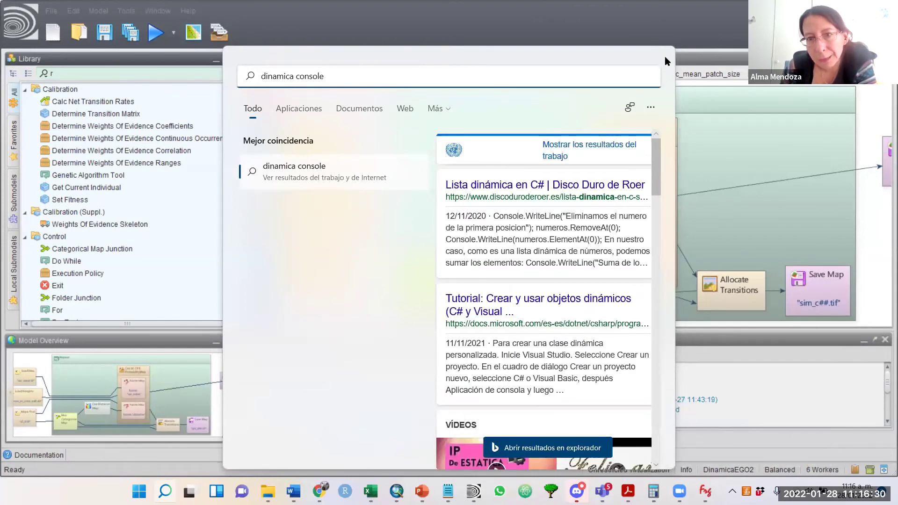
{"action": "left_click", "coordinate": [719, 21]}
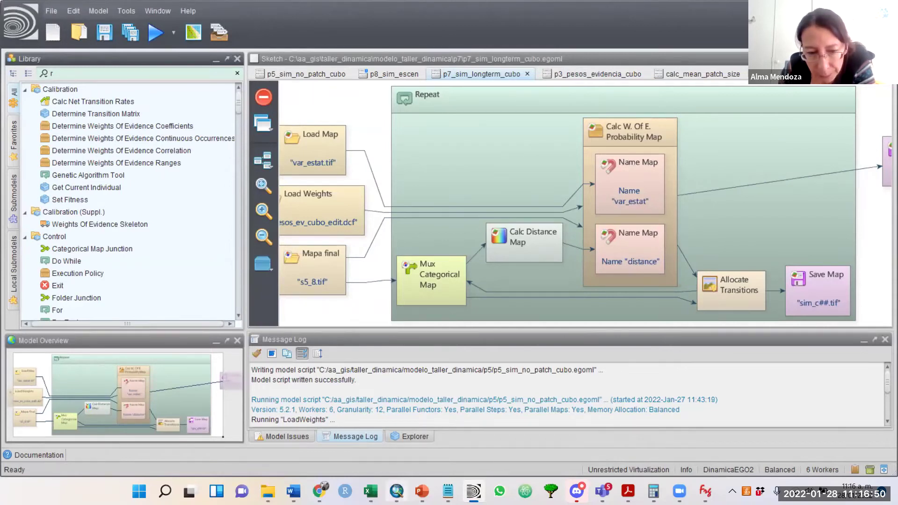
Step: Switch to ArcMap, dismiss the tool search, and display the CUS group with s6_8.tif hidden
{"action": "left_click", "coordinate": [402, 490]}
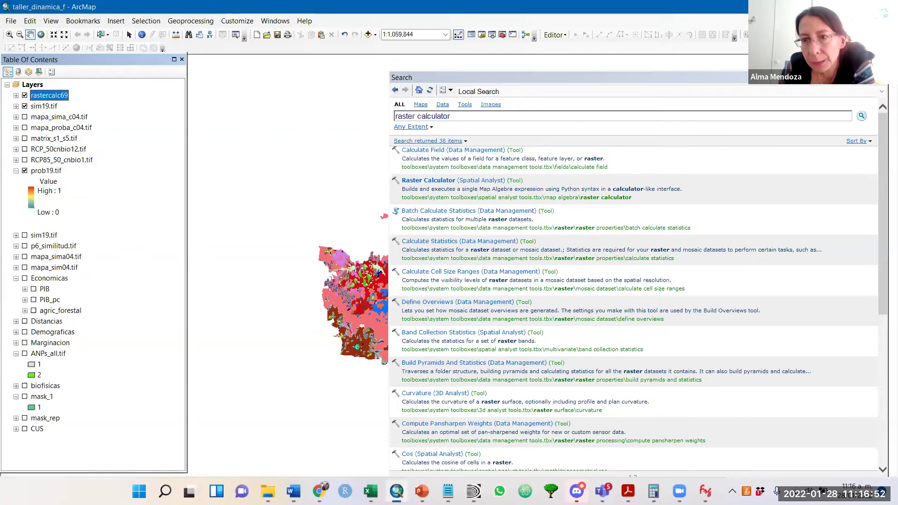
{"action": "left_click", "coordinate": [731, 59]}
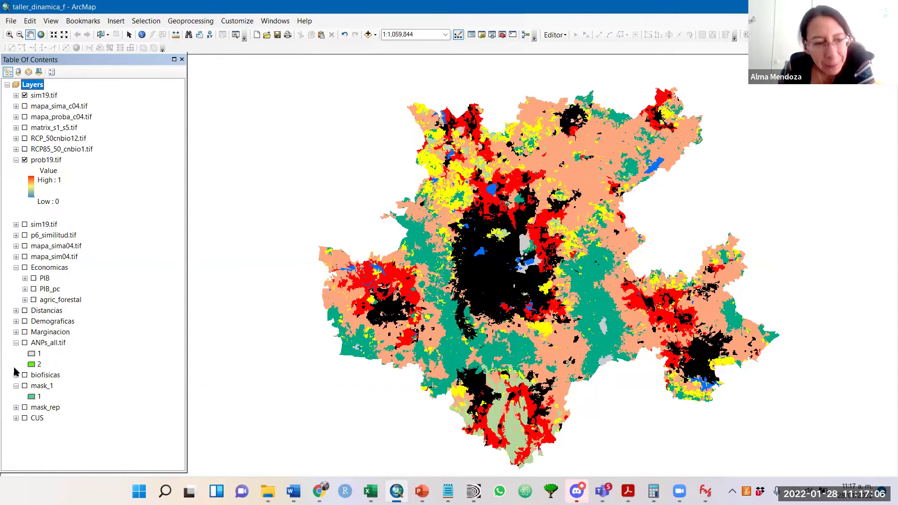
{"action": "left_click", "coordinate": [16, 418]}
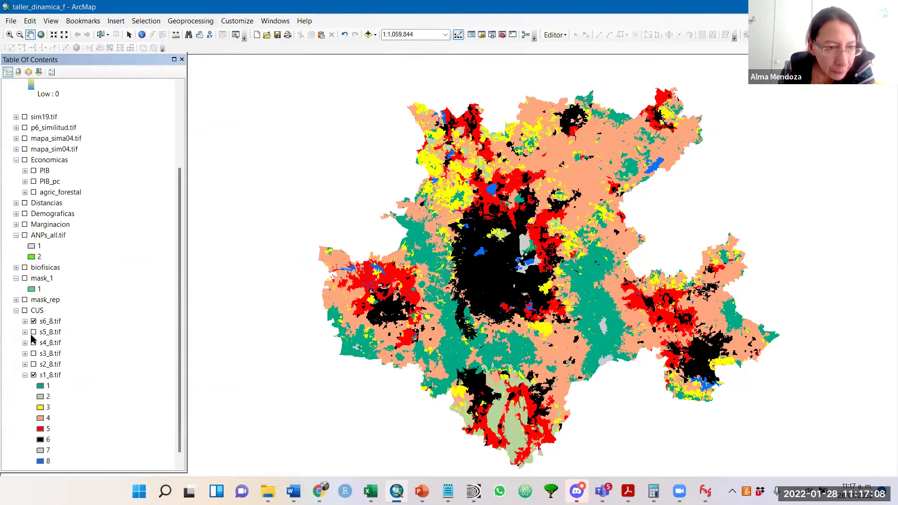
{"action": "left_click", "coordinate": [29, 312]}
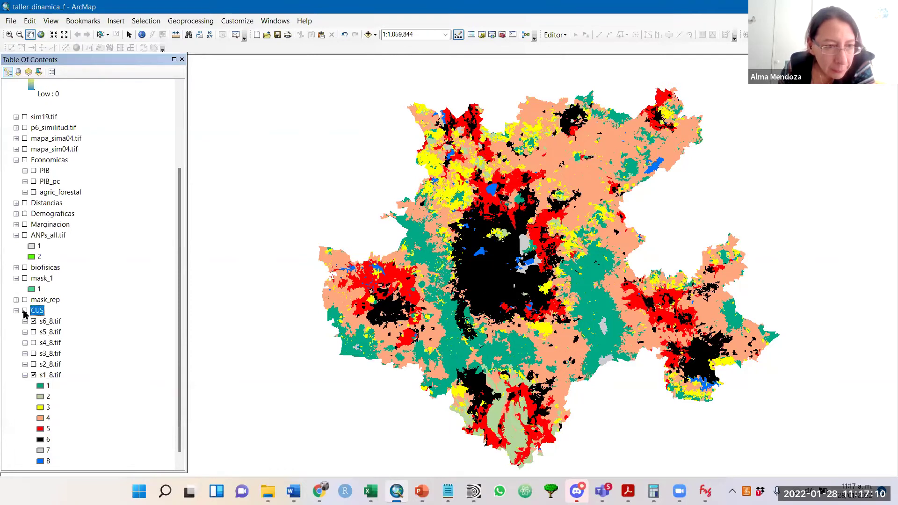
{"action": "left_click", "coordinate": [25, 311]}
{"action": "left_click", "coordinate": [33, 321]}
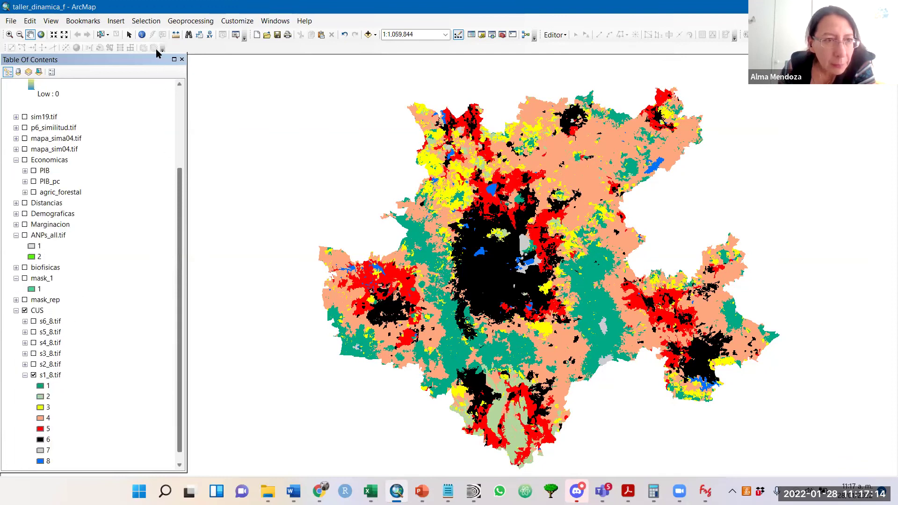
Step: Hide prob19.tif and the uppermost sim19.tif layer, and collapse the prob19.tif and Economicas entries
{"action": "left_click_drag", "start_coordinate": [181, 226], "coordinate": [177, 94]}
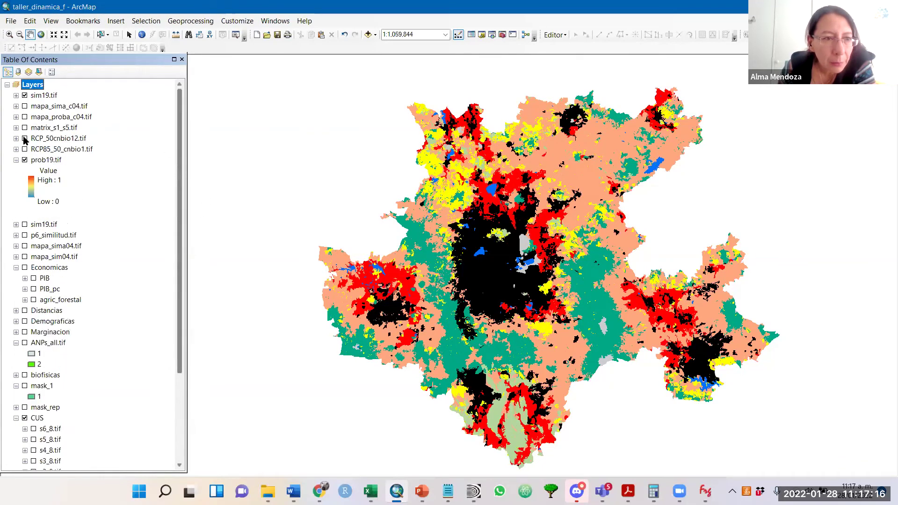
{"action": "left_click", "coordinate": [25, 160]}
{"action": "left_click", "coordinate": [16, 214]}
{"action": "left_click", "coordinate": [25, 96]}
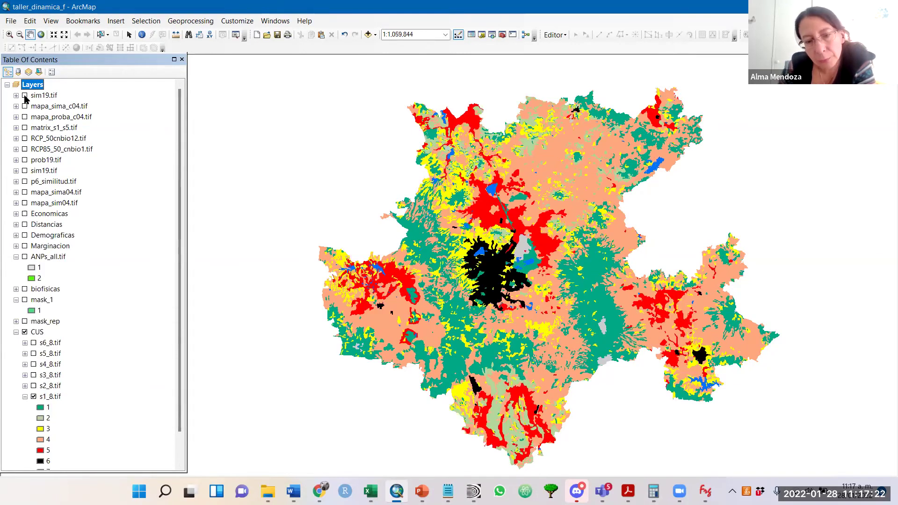
Step: Compare the simulated map sim19.tif with s1_8.tif by repeatedly showing and hiding the uppermost sim19.tif layer
{"action": "left_click", "coordinate": [24, 96]}
{"action": "left_click", "coordinate": [24, 96]}
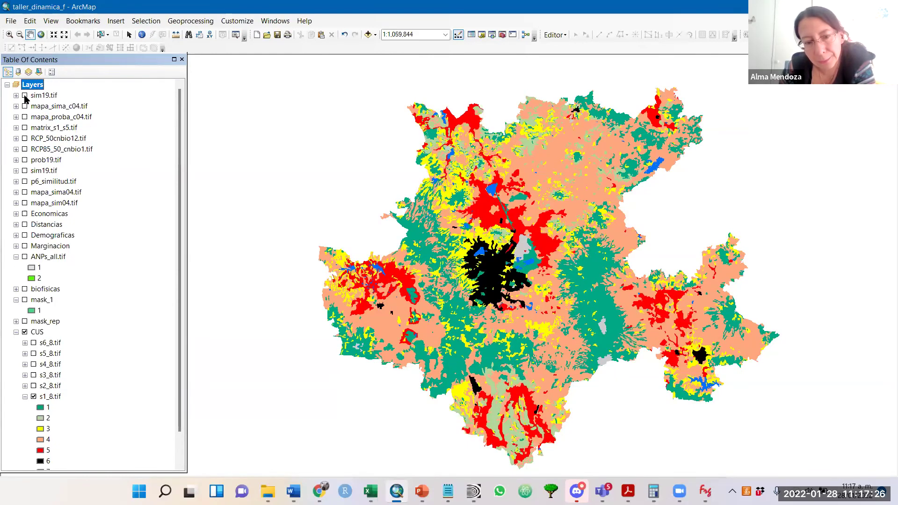
{"action": "left_click", "coordinate": [25, 95]}
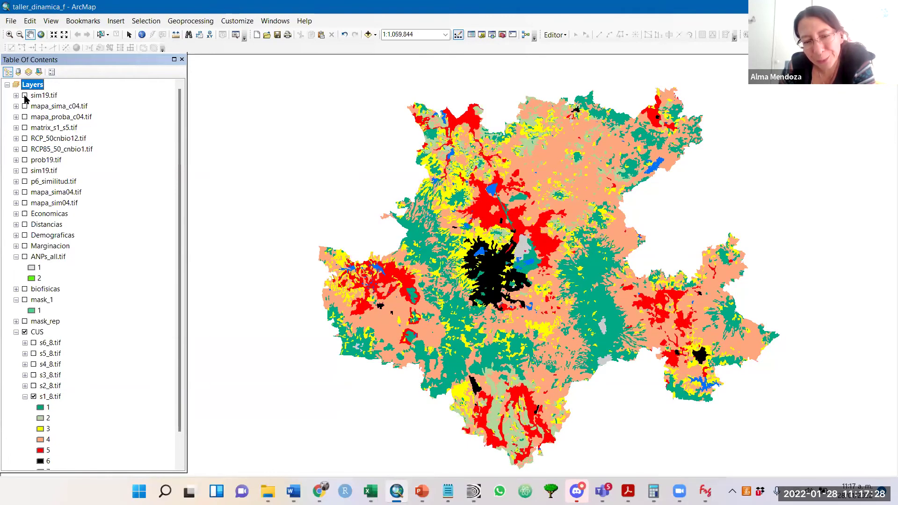
{"action": "left_click", "coordinate": [25, 96]}
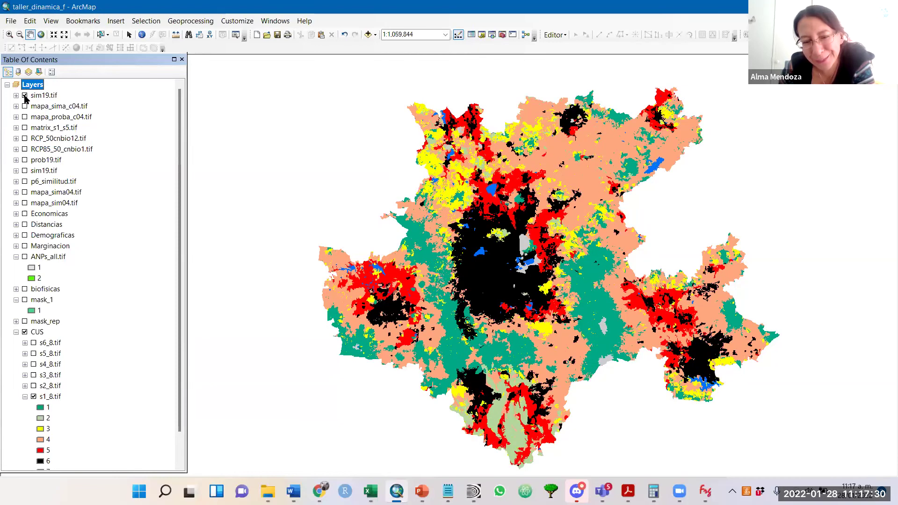
{"action": "left_click", "coordinate": [24, 96]}
{"action": "left_click", "coordinate": [25, 96]}
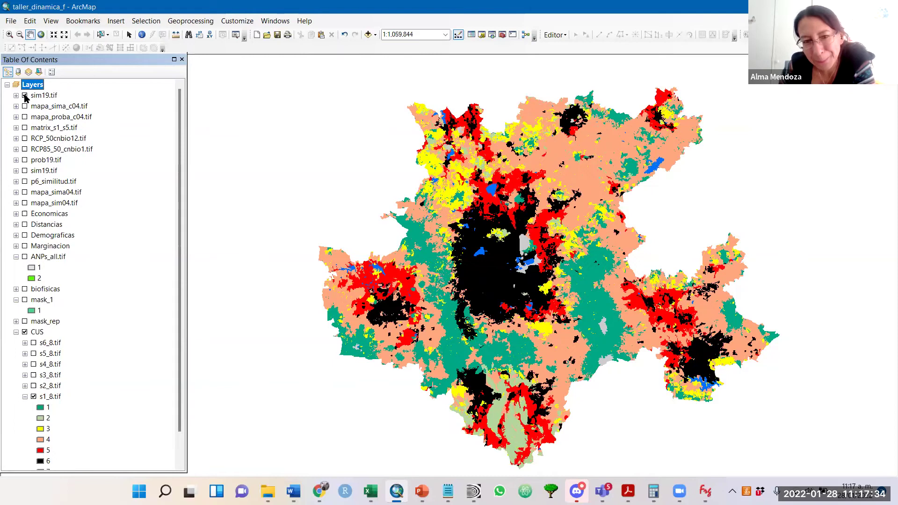
{"action": "left_click", "coordinate": [24, 96]}
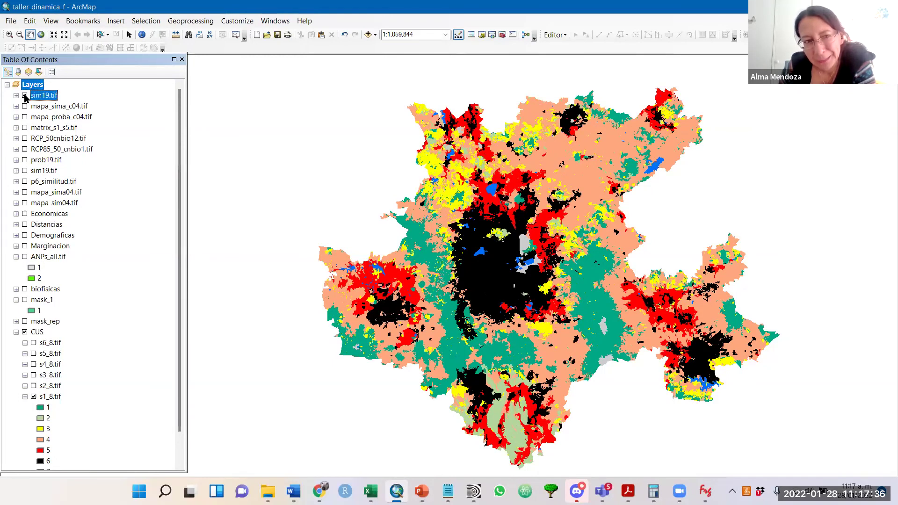
{"action": "left_click", "coordinate": [24, 96]}
{"action": "left_click", "coordinate": [25, 96]}
{"action": "left_click", "coordinate": [25, 96]}
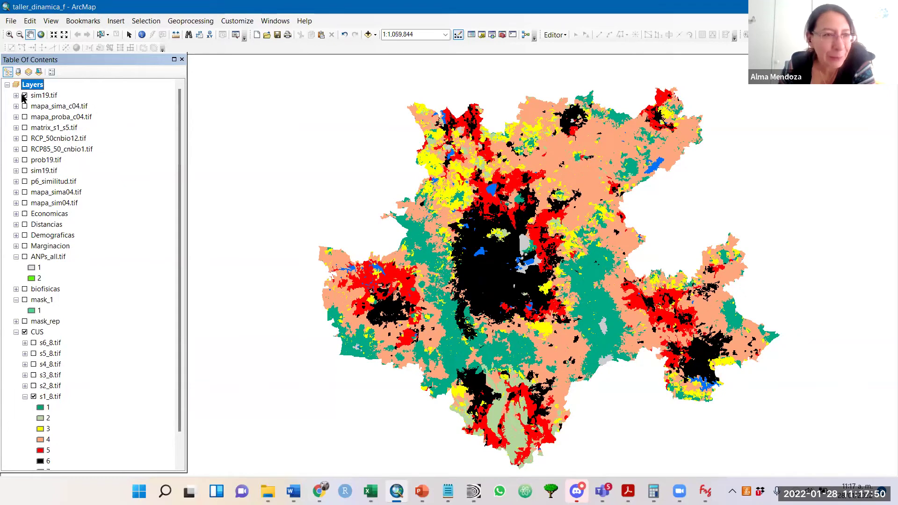
{"action": "left_click", "coordinate": [26, 96]}
{"action": "left_click", "coordinate": [24, 96]}
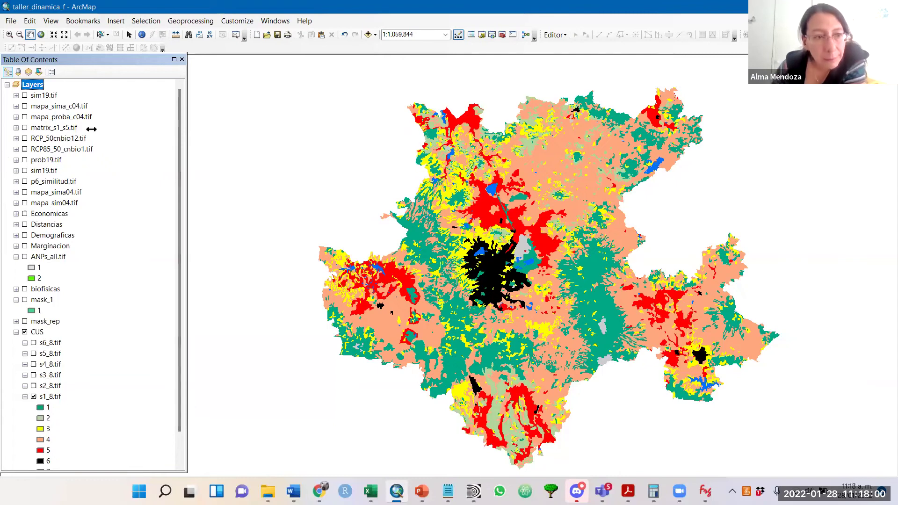
Step: Switch to Dinamica EGO, look over the p8_sim_escen model including its climate inputs, and return to p7_sim_longterm_cubo
{"action": "left_click", "coordinate": [474, 492]}
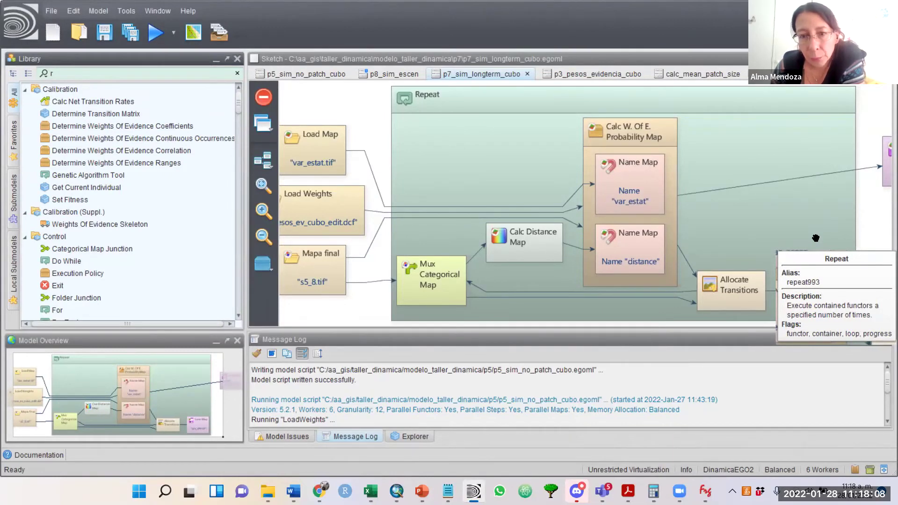
{"action": "left_click", "coordinate": [411, 73]}
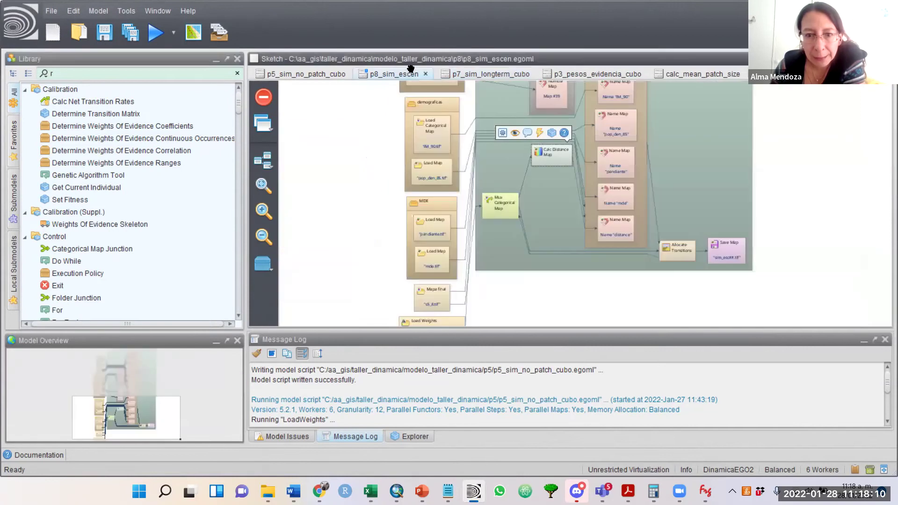
{"action": "left_click_drag", "start_coordinate": [161, 407], "coordinate": [164, 358]}
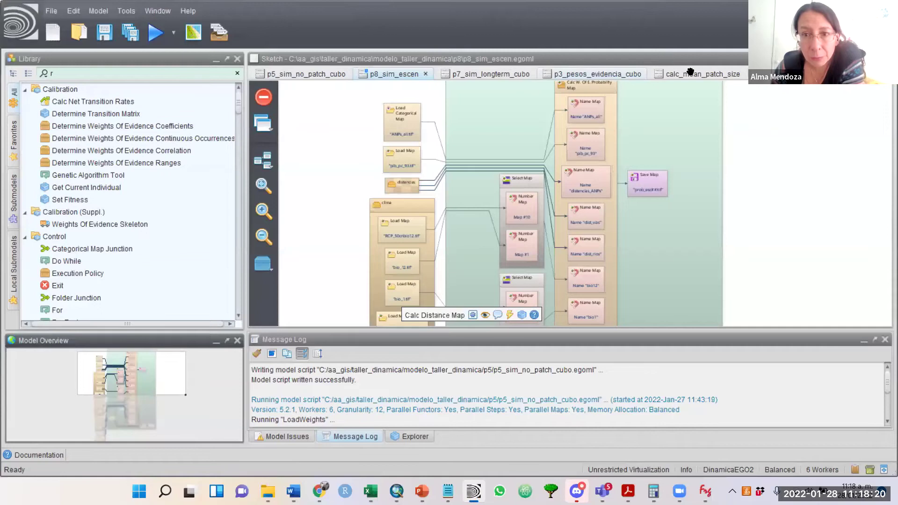
{"action": "left_click", "coordinate": [512, 76]}
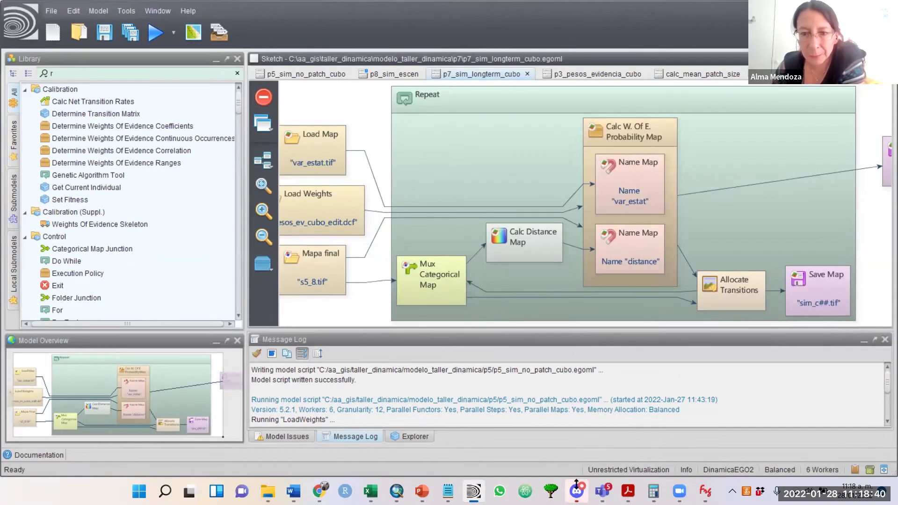
{"action": "mouse_move", "coordinate": [577, 485]}
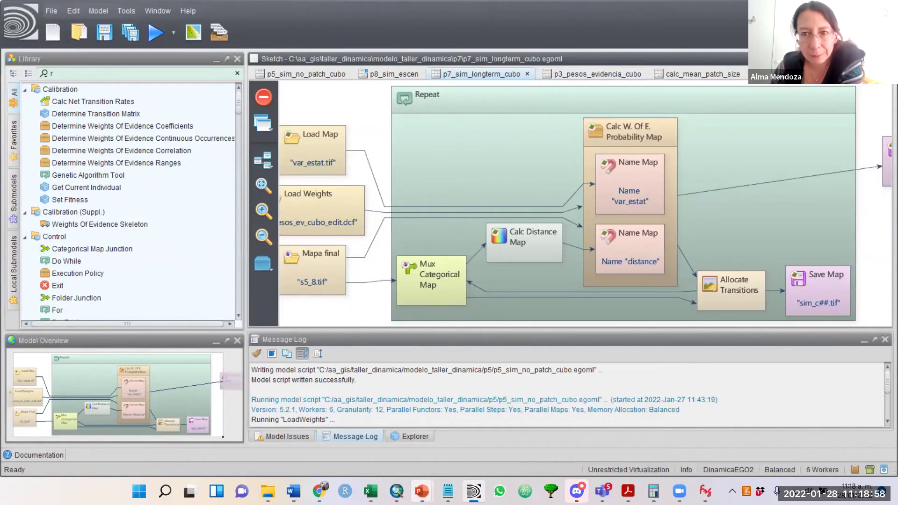
{"action": "mouse_move", "coordinate": [422, 491]}
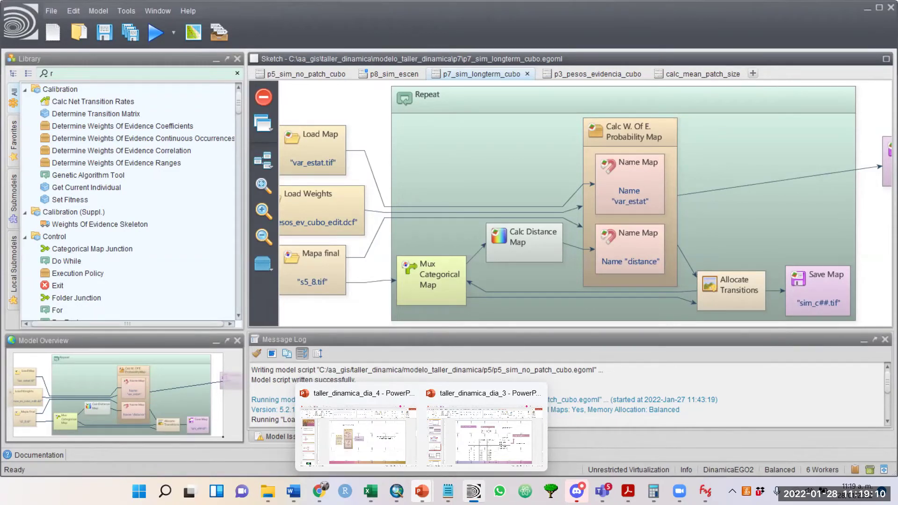
Step: Examine the Percent Of Transitions By Expansion matrix of Allocate Transitions, and close the functor editor without saving changes
{"action": "double_click", "coordinate": [728, 286]}
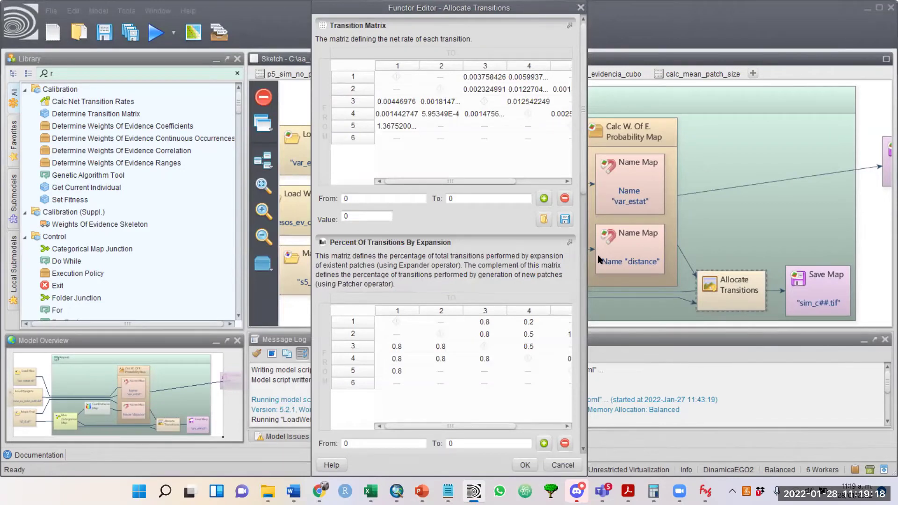
{"action": "left_click_drag", "start_coordinate": [580, 186], "coordinate": [583, 220]}
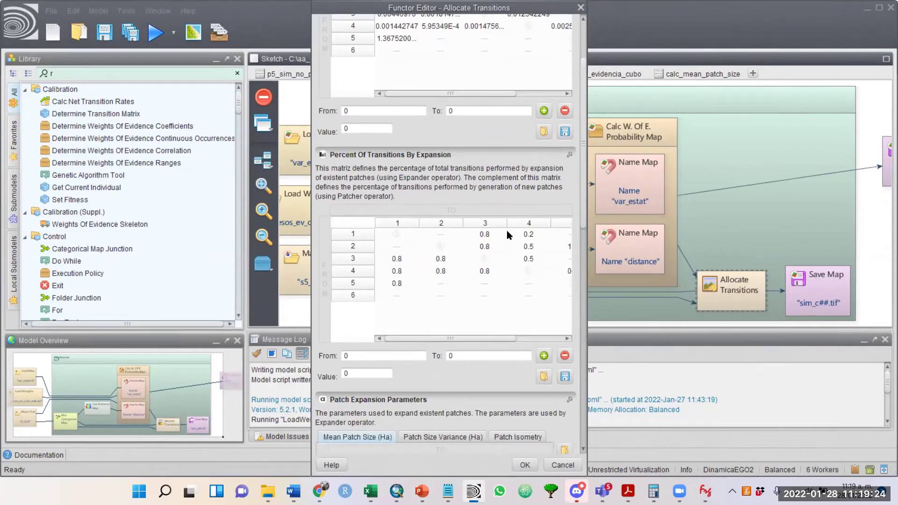
{"action": "left_click", "coordinate": [483, 234]}
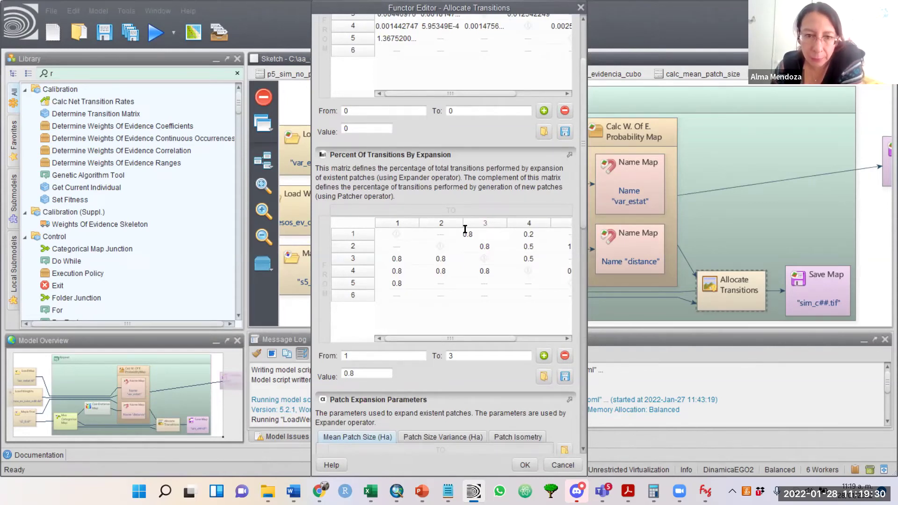
{"action": "double_click", "coordinate": [484, 233]}
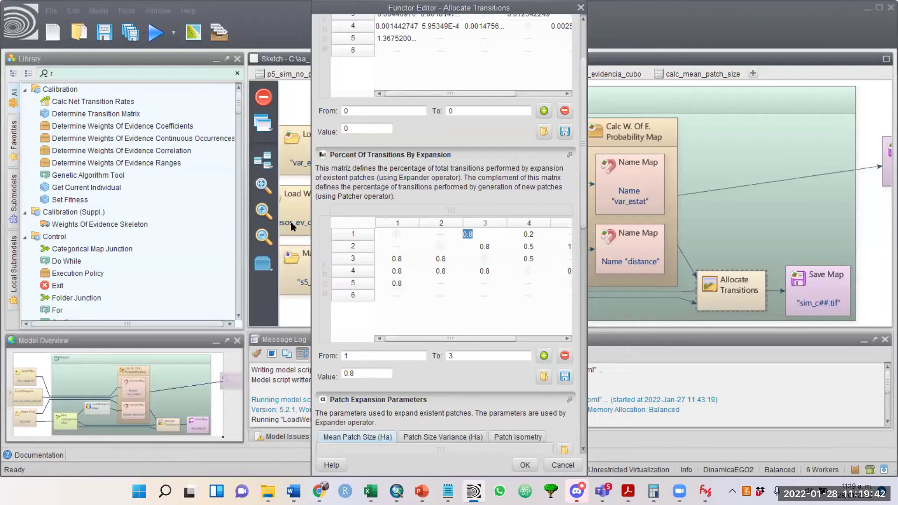
{"action": "left_click_drag", "start_coordinate": [425, 338], "coordinate": [498, 333]}
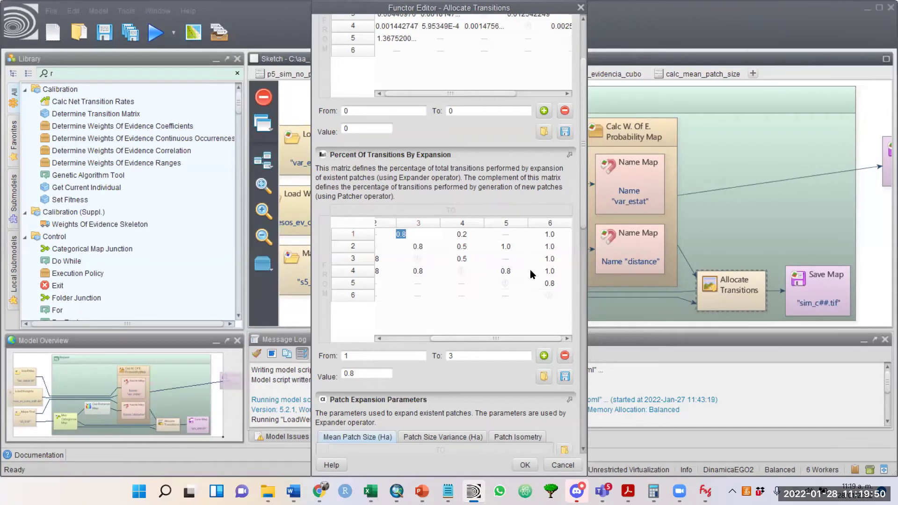
{"action": "left_click_drag", "start_coordinate": [540, 336], "coordinate": [419, 334]}
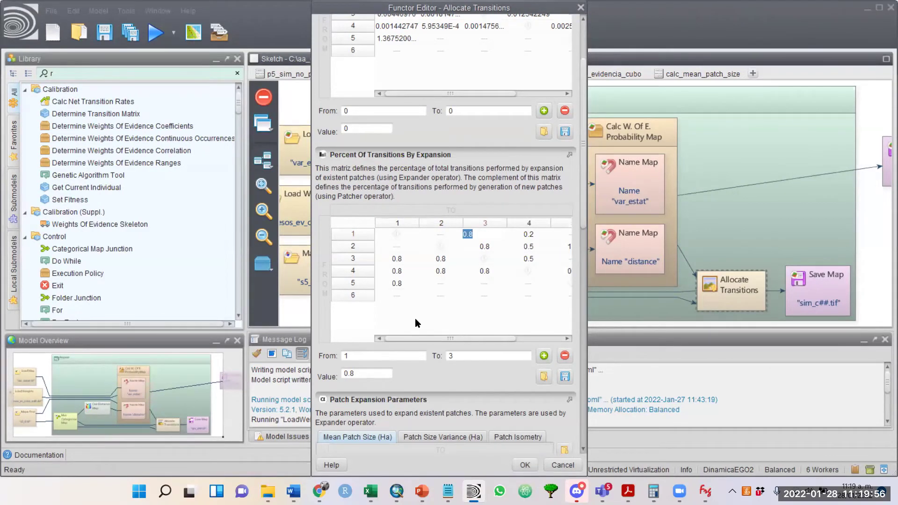
{"action": "left_click", "coordinate": [561, 466]}
Step: Switch to the pesos_evidencia text file in Notepad and review the weights of evidence for transitions 1->3 to 1->6
{"action": "mouse_move", "coordinate": [588, 193]}
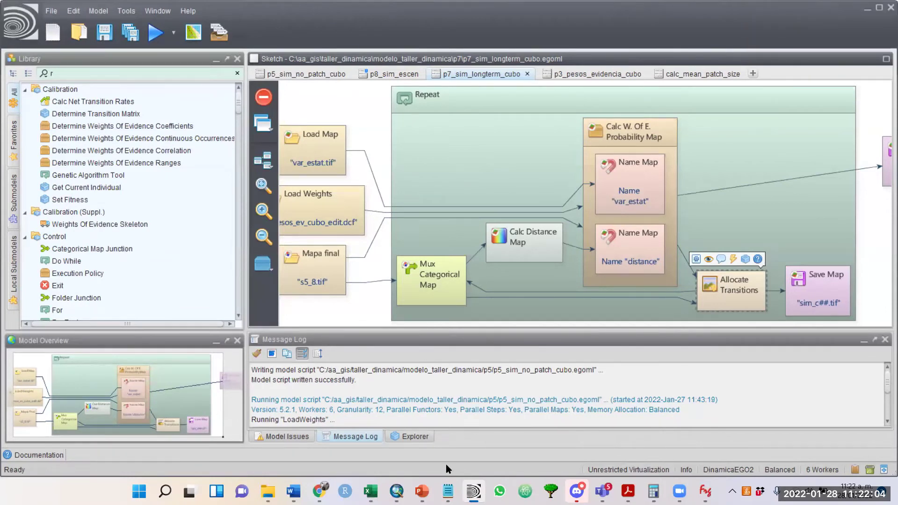
{"action": "left_click", "coordinate": [448, 491]}
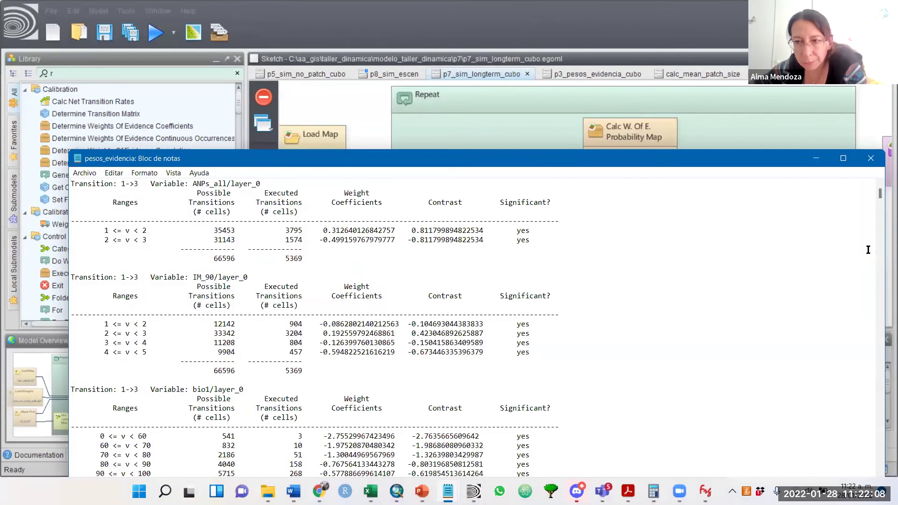
{"action": "left_click_drag", "start_coordinate": [880, 200], "coordinate": [881, 202]}
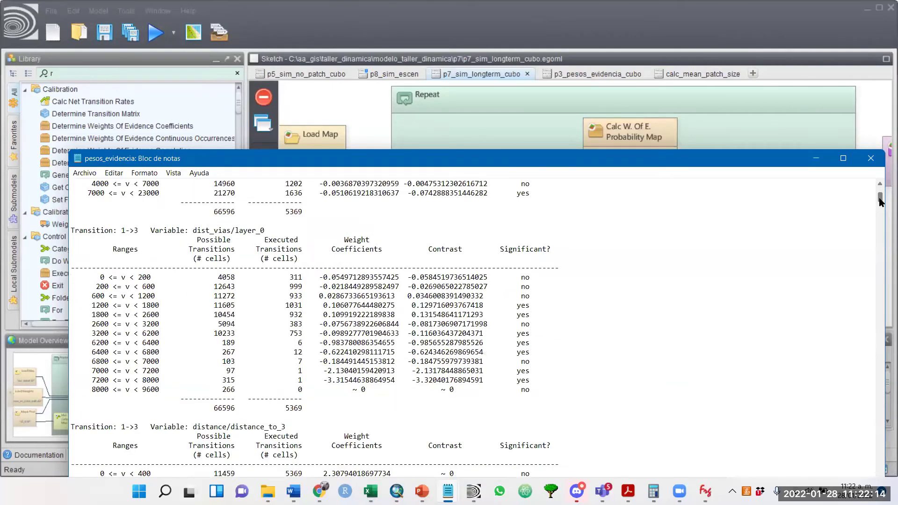
{"action": "left_click_drag", "start_coordinate": [881, 202], "coordinate": [875, 212]}
{"action": "scroll", "coordinate": [874, 211], "scroll_direction": "down", "scroll_amount": 20}
{"action": "scroll", "coordinate": [870, 228], "scroll_direction": "down", "scroll_amount": 20}
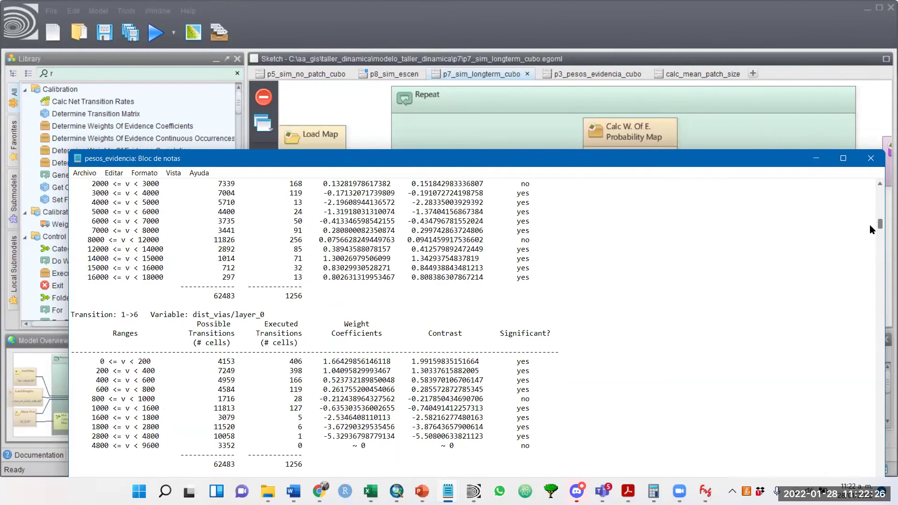
{"action": "scroll", "coordinate": [871, 230], "scroll_direction": "down", "scroll_amount": 10}
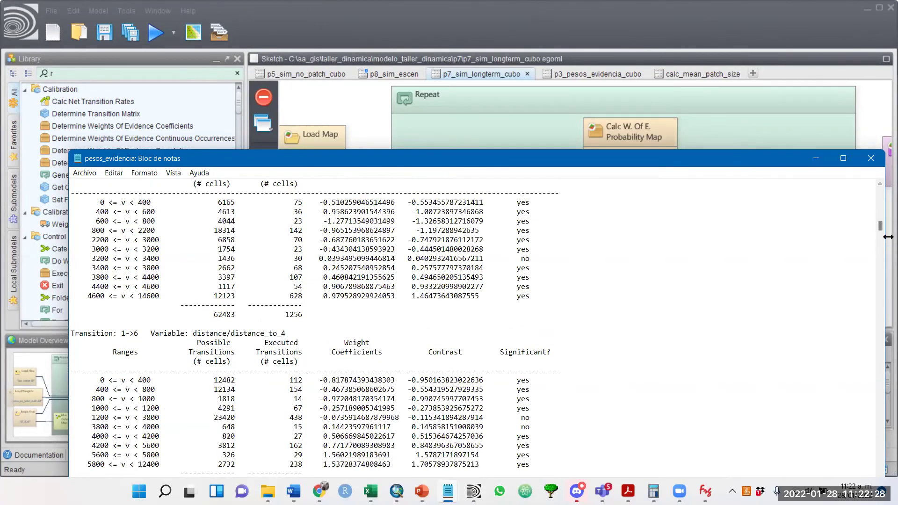
{"action": "scroll", "coordinate": [888, 237], "scroll_direction": "up", "scroll_amount": 1}
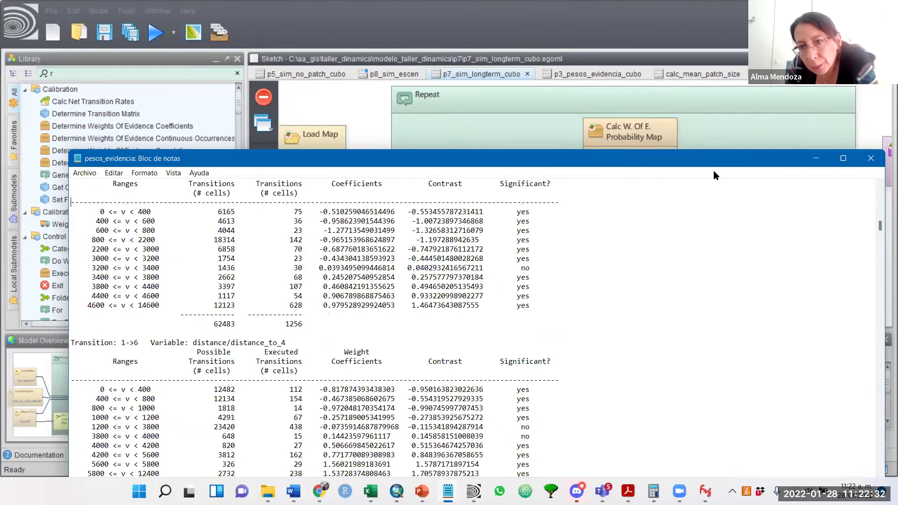
Step: Move the Notepad window higher on the screen and find the distance/distance_to_6 weights for transition 1->6
{"action": "left_click_drag", "start_coordinate": [717, 153], "coordinate": [701, 73]}
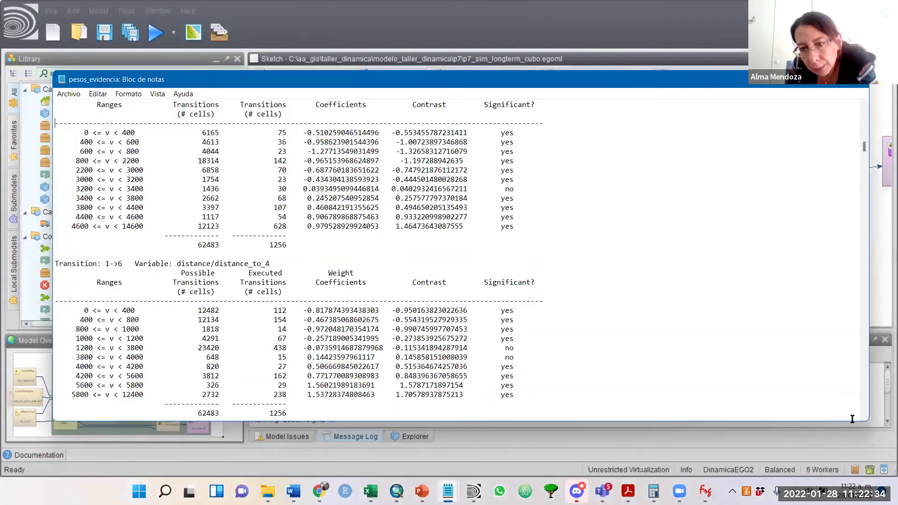
{"action": "left_click", "coordinate": [865, 418]}
{"action": "left_click", "coordinate": [865, 418]}
{"action": "left_click", "coordinate": [864, 418]}
{"action": "left_click_drag", "start_coordinate": [865, 418], "coordinate": [864, 418]}
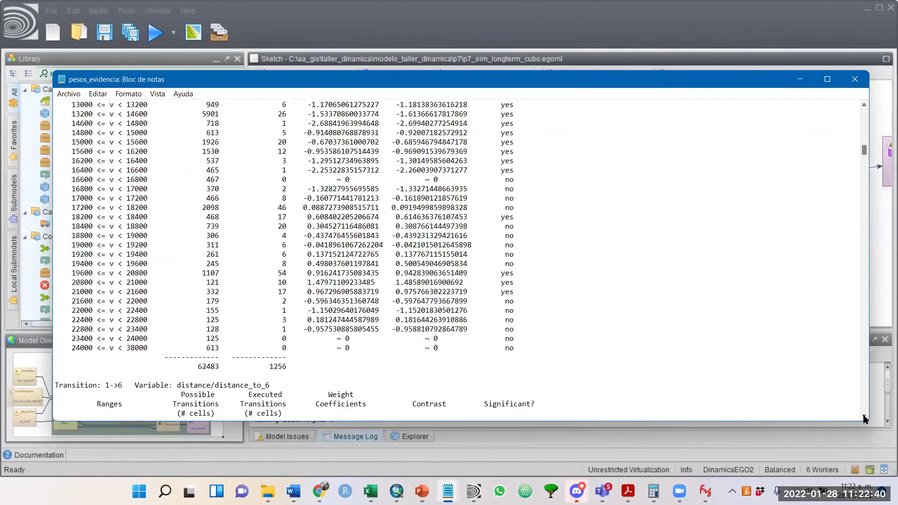
{"action": "scroll", "coordinate": [366, 226], "scroll_direction": "down", "scroll_amount": 7}
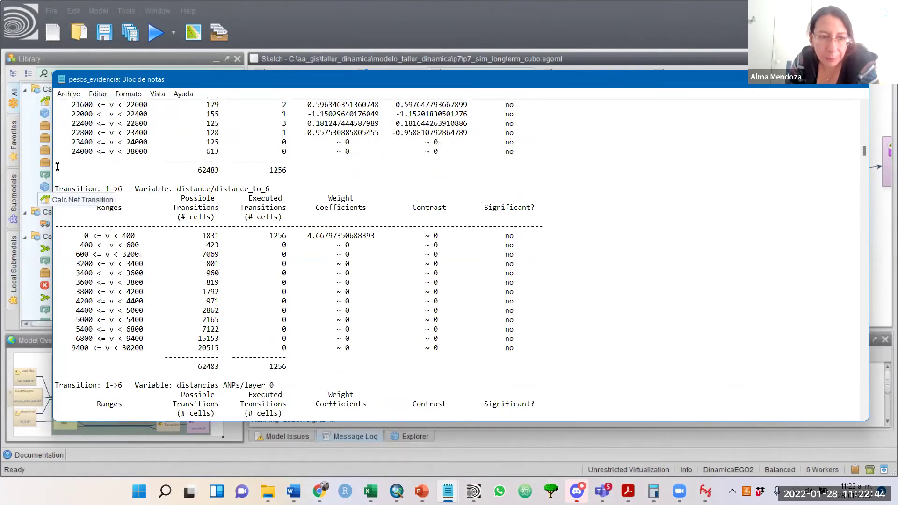
Step: Highlight the 1->6 transition and the distance_to_6 variable name in the distance/distance_to_6 heading of the weights file
{"action": "mouse_move", "coordinate": [124, 191]}
{"action": "left_mouse_down"}
{"action": "mouse_move", "coordinate": [271, 190]}
{"action": "mouse_move", "coordinate": [111, 190]}
{"action": "left_mouse_up"}
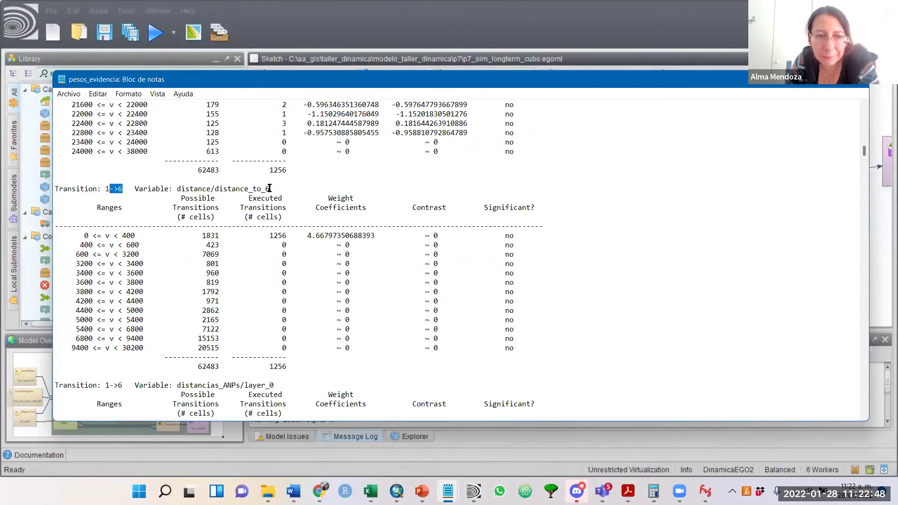
{"action": "left_click_drag", "start_coordinate": [280, 189], "coordinate": [262, 189]}
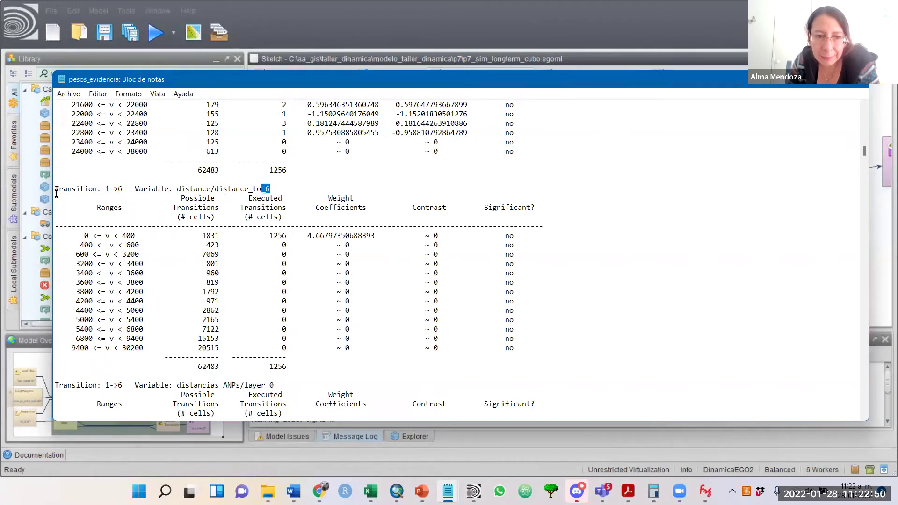
{"action": "left_click_drag", "start_coordinate": [123, 189], "coordinate": [114, 190]}
{"action": "left_click", "coordinate": [539, 246]}
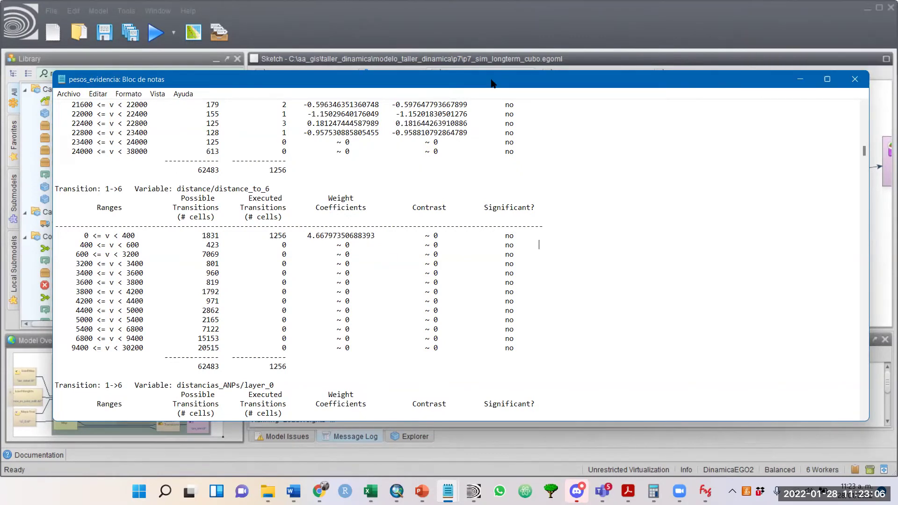
Step: Switch to Dinamica EGO and examine the p8_sim_escen model, enlarging the clima Load Map inputs and their connected Select Map containers
{"action": "left_click_drag", "start_coordinate": [802, 83], "coordinate": [729, 205]}
{"action": "left_click", "coordinate": [727, 202]}
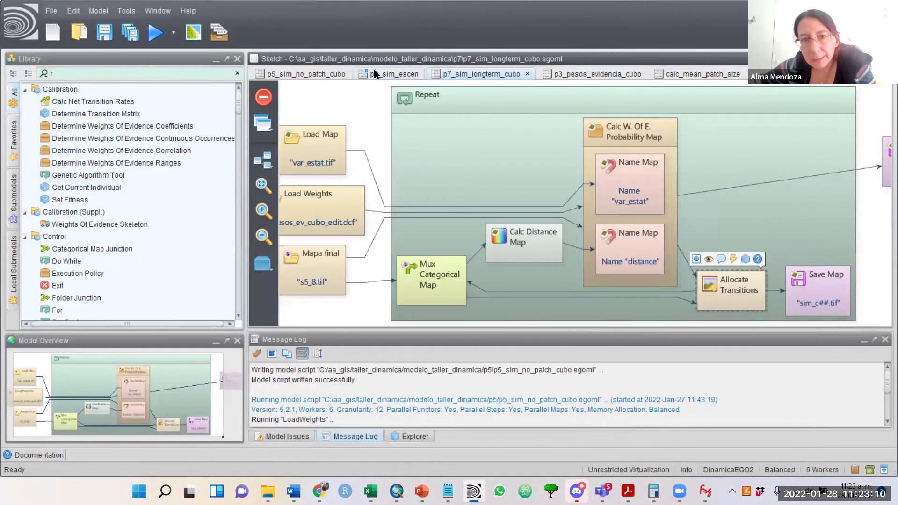
{"action": "left_click", "coordinate": [388, 74]}
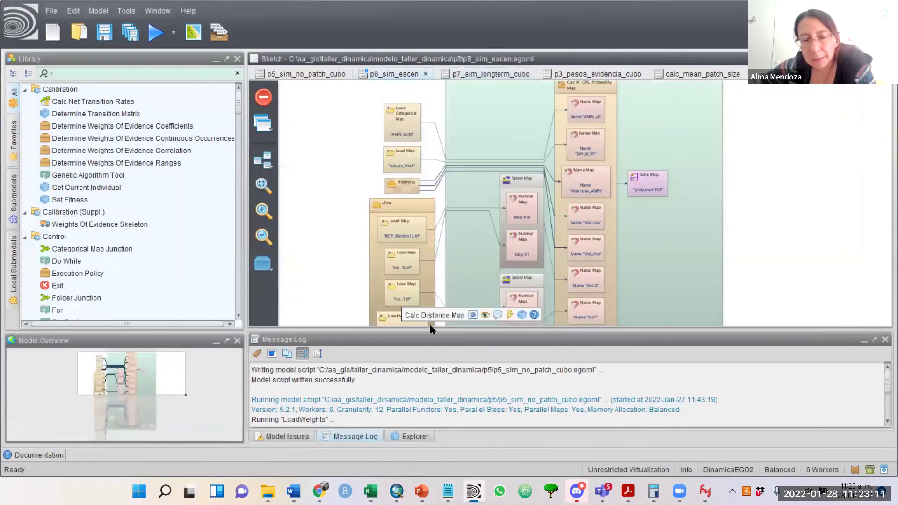
{"action": "left_click", "coordinate": [168, 387]}
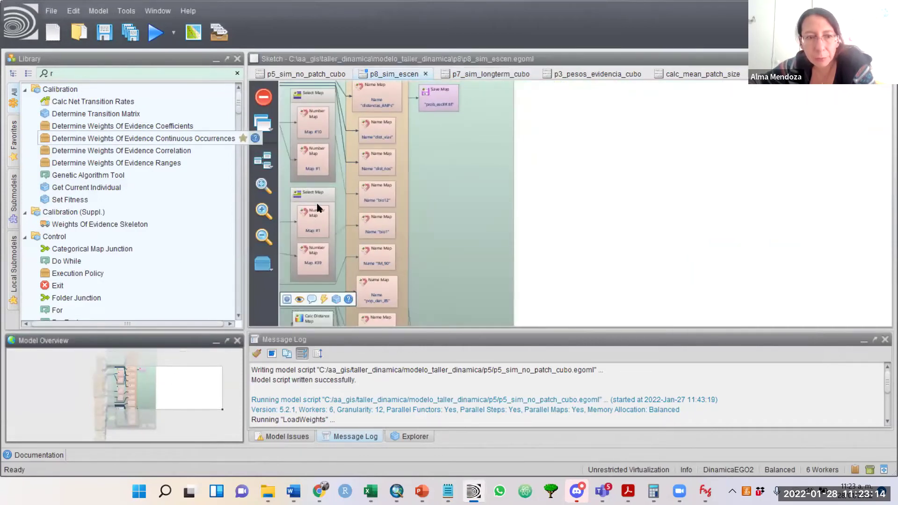
{"action": "left_click", "coordinate": [142, 413]}
{"action": "left_click", "coordinate": [156, 375]}
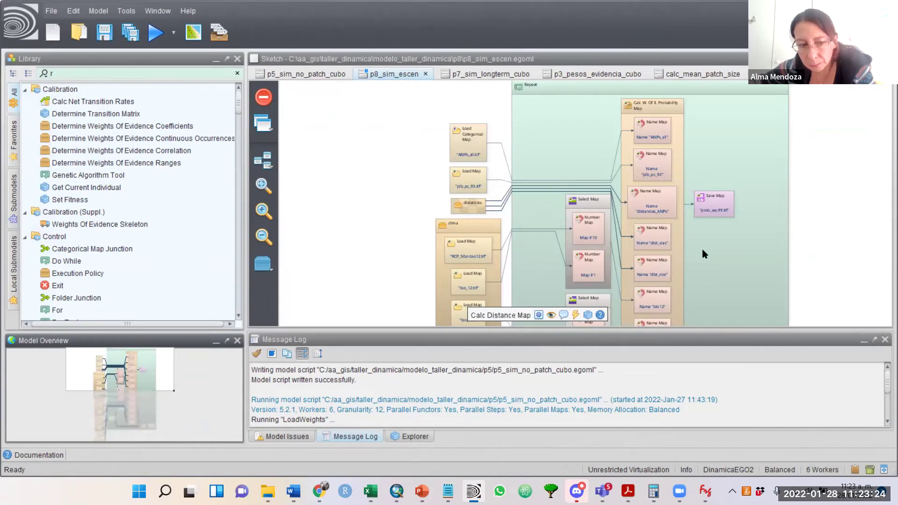
{"action": "left_click_drag", "start_coordinate": [162, 371], "coordinate": [161, 379]}
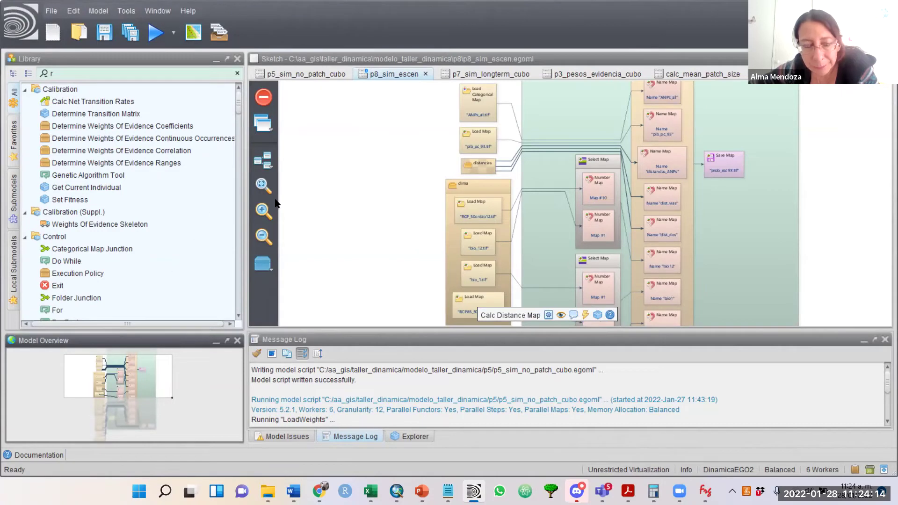
{"action": "left_click", "coordinate": [263, 210]}
{"action": "left_click", "coordinate": [264, 210]}
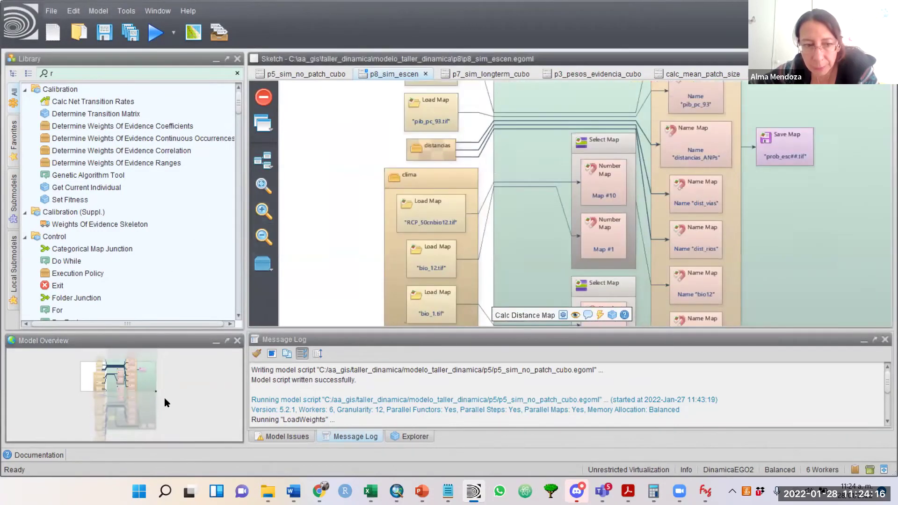
{"action": "left_click_drag", "start_coordinate": [121, 380], "coordinate": [115, 397]}
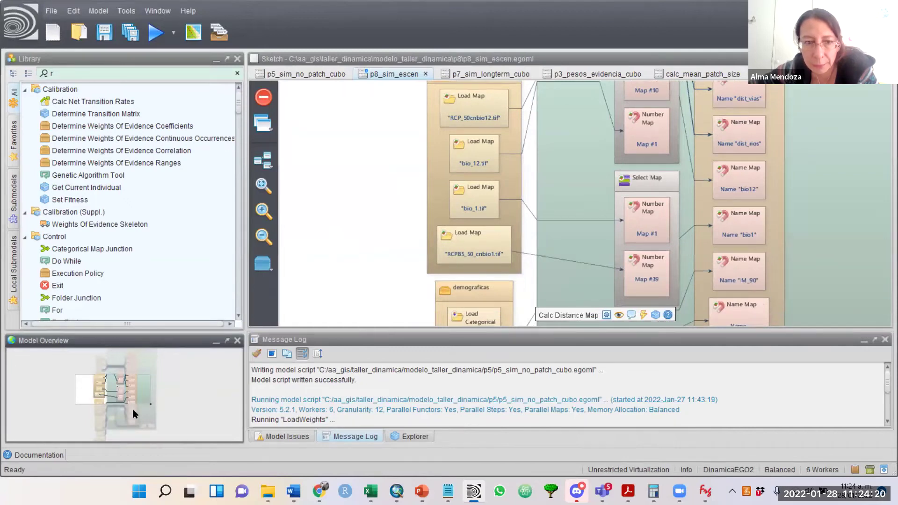
{"action": "left_click_drag", "start_coordinate": [125, 385], "coordinate": [125, 372]}
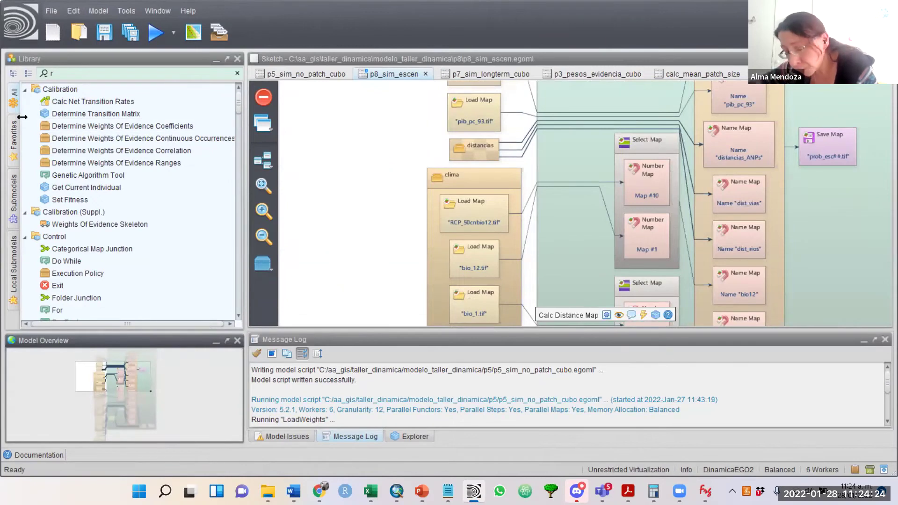
Step: Search the functor library for "select m" and place a Select Map container in the empty area beside the clima group
{"action": "left_click", "coordinate": [63, 74]}
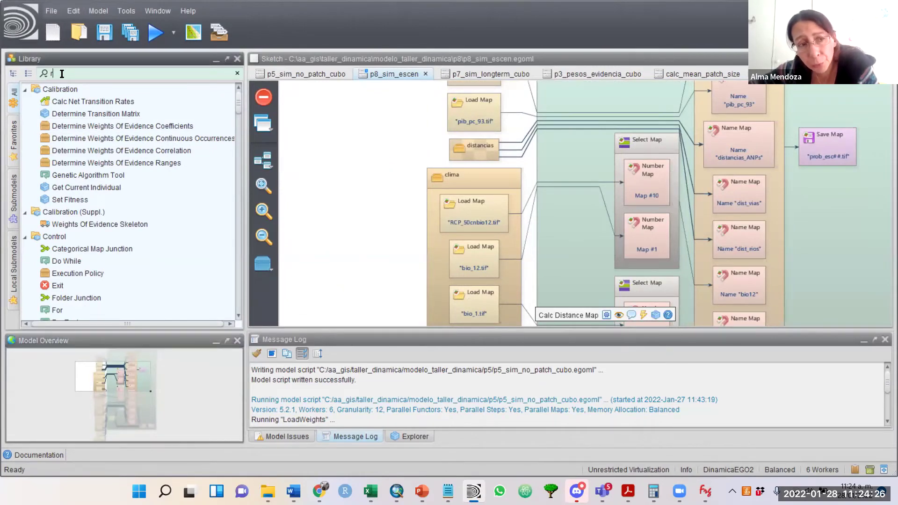
{"action": "type", "text": "se"}
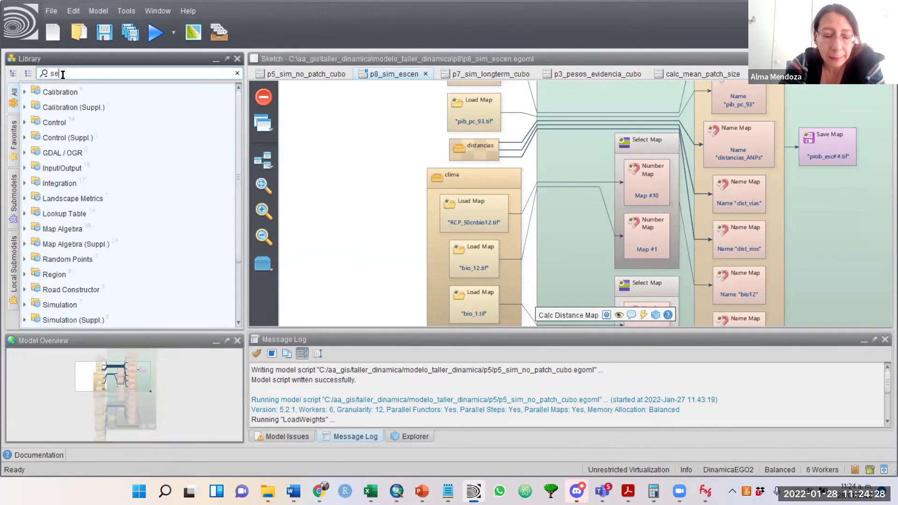
{"action": "type", "text": "lect"}
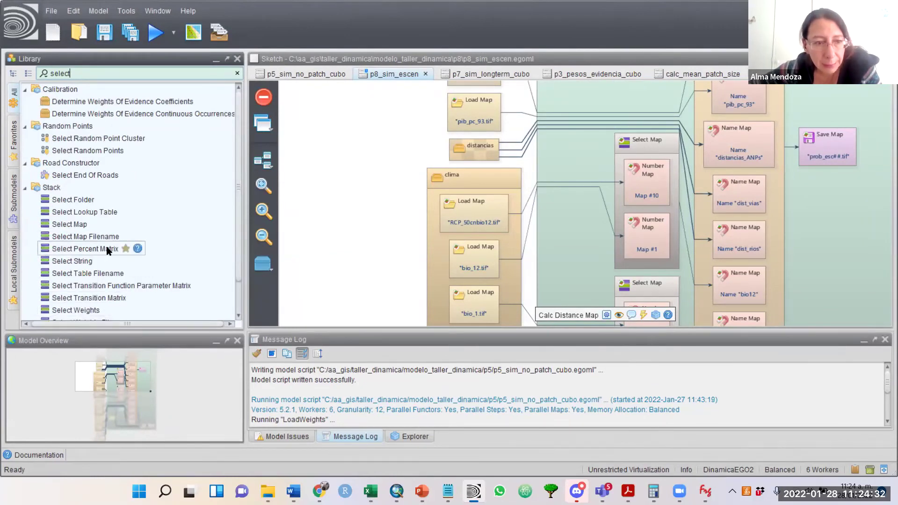
{"action": "type", "text": " m"}
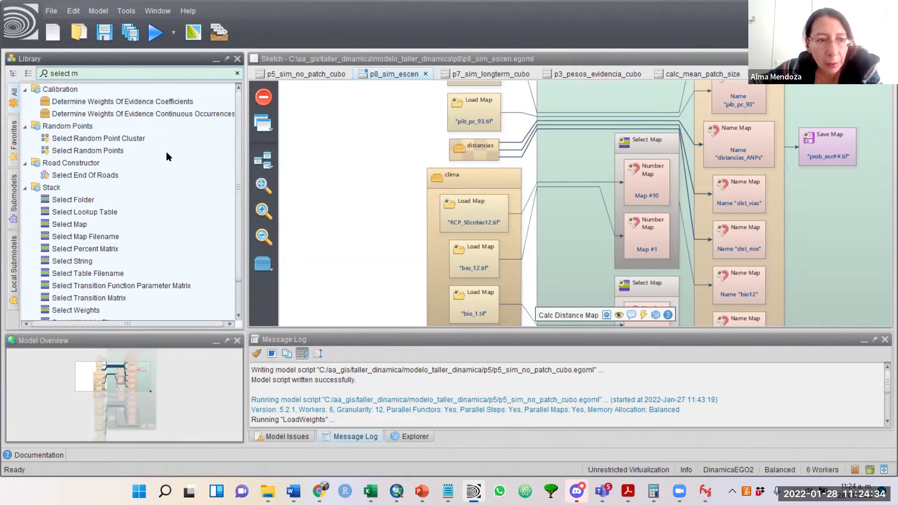
{"action": "left_click_drag", "start_coordinate": [131, 224], "coordinate": [352, 187]}
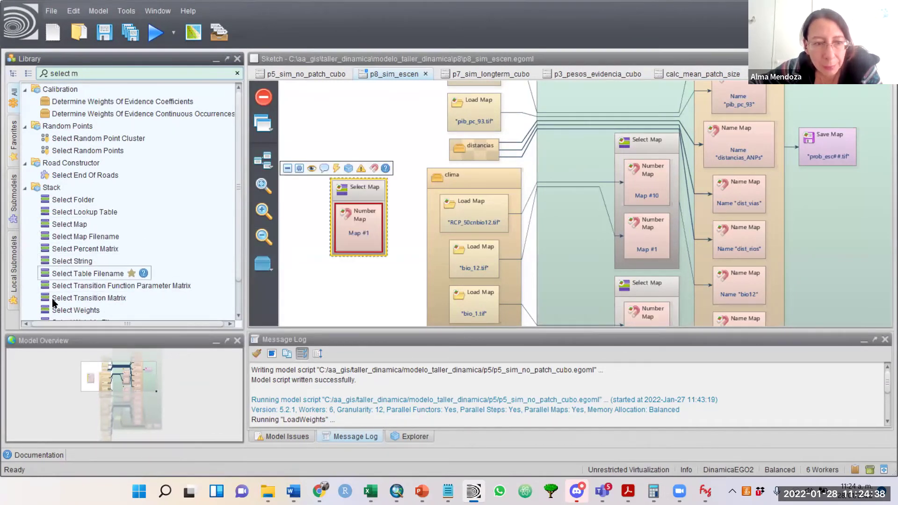
{"action": "mouse_move", "coordinate": [81, 313]}
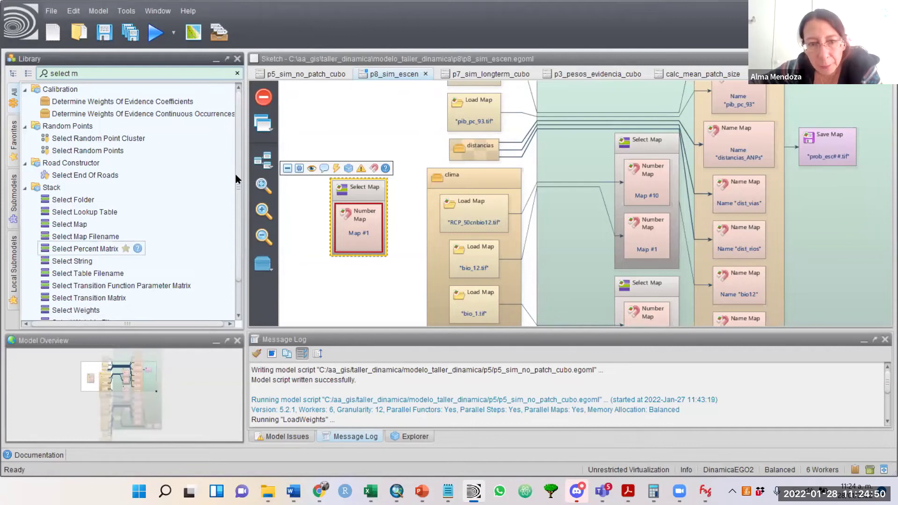
{"action": "left_click_drag", "start_coordinate": [355, 182], "coordinate": [353, 136]}
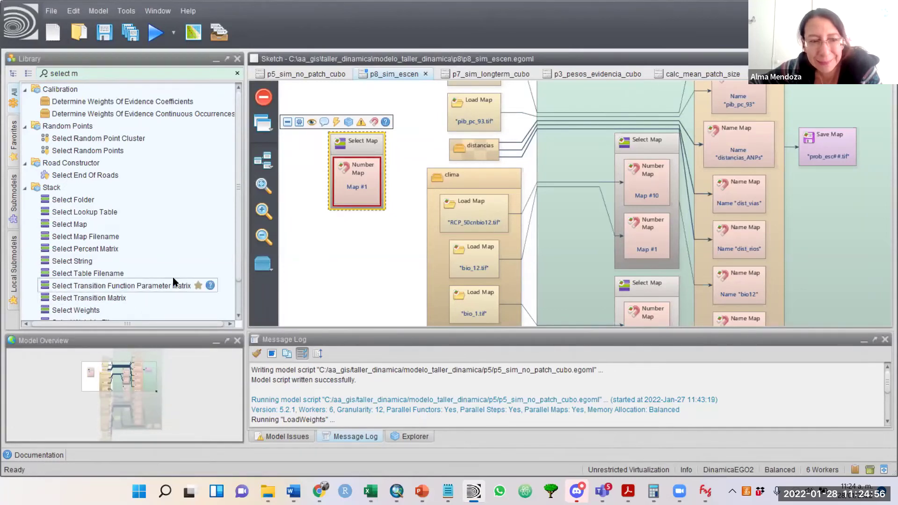
Step: Duplicate the Number Map of the new Select Map just below it and set the copy's map number identifier to 10
{"action": "left_click", "coordinate": [370, 188]}
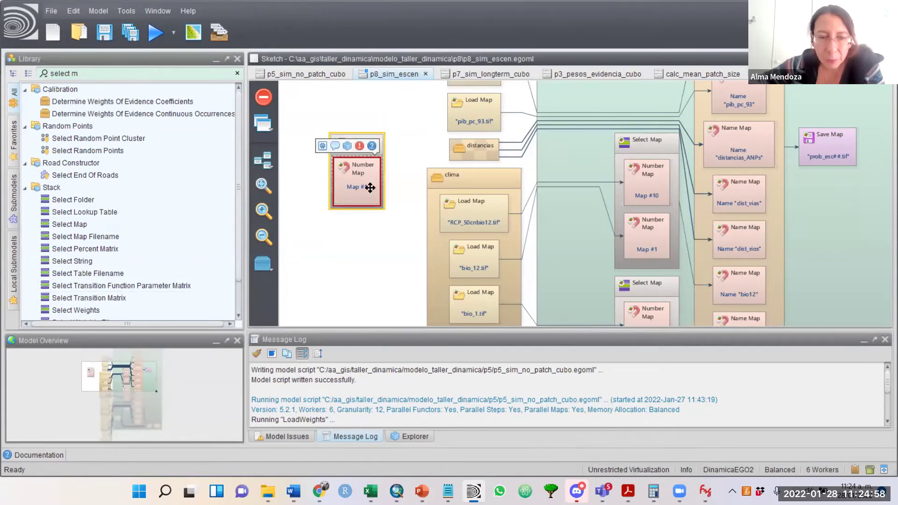
{"action": "scroll", "coordinate": [371, 188], "scroll_direction": "up", "scroll_amount": 3}
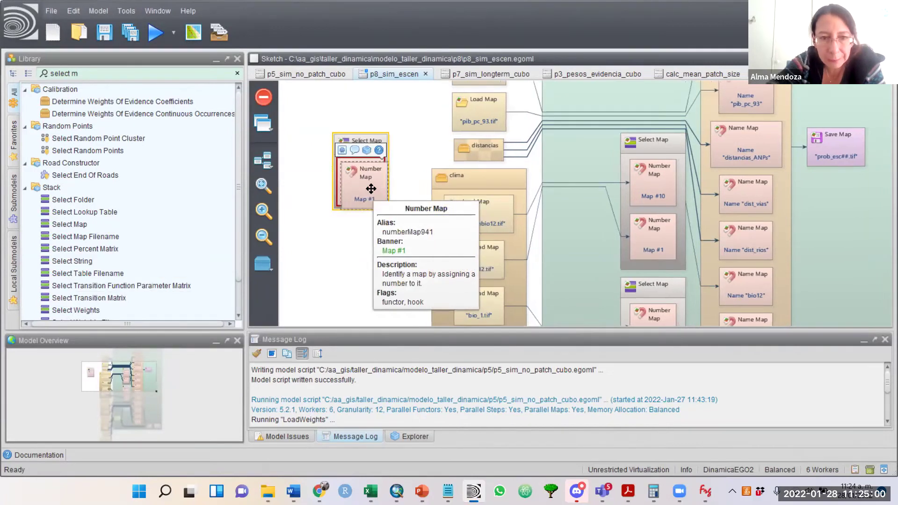
{"action": "left_click_drag", "start_coordinate": [594, 205], "coordinate": [595, 275]}
{"action": "double_click", "coordinate": [595, 273]}
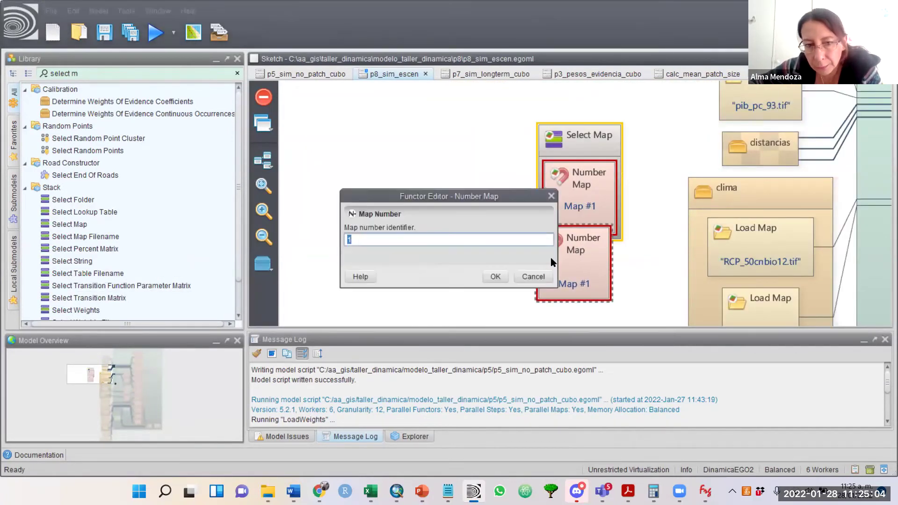
{"action": "type", "text": "10"}
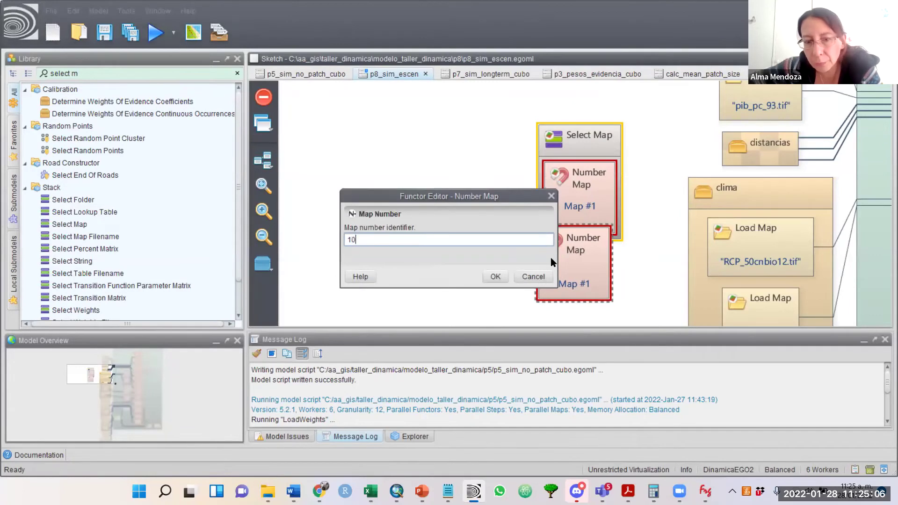
{"action": "left_click", "coordinate": [501, 277]}
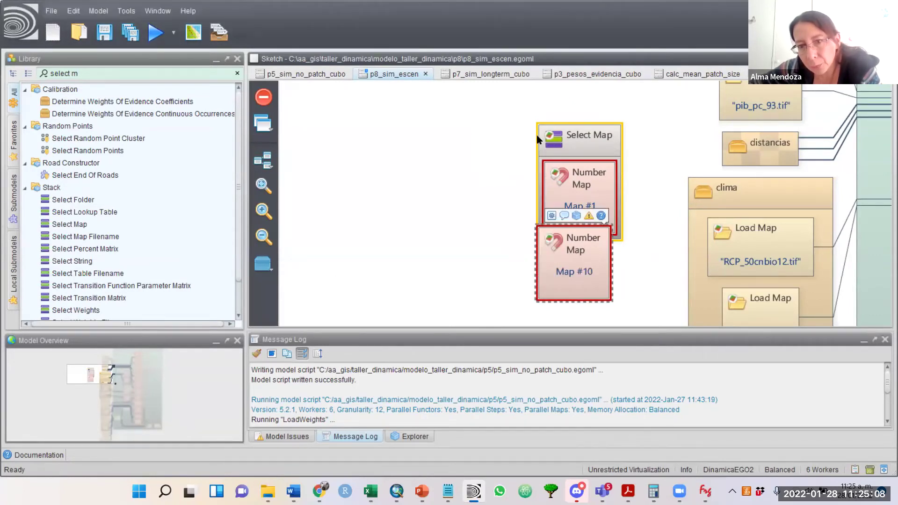
Step: Move the new Select Map container away from the Map #10 copy and place that Number Map inside the container
{"action": "left_click_drag", "start_coordinate": [546, 125], "coordinate": [479, 117]}
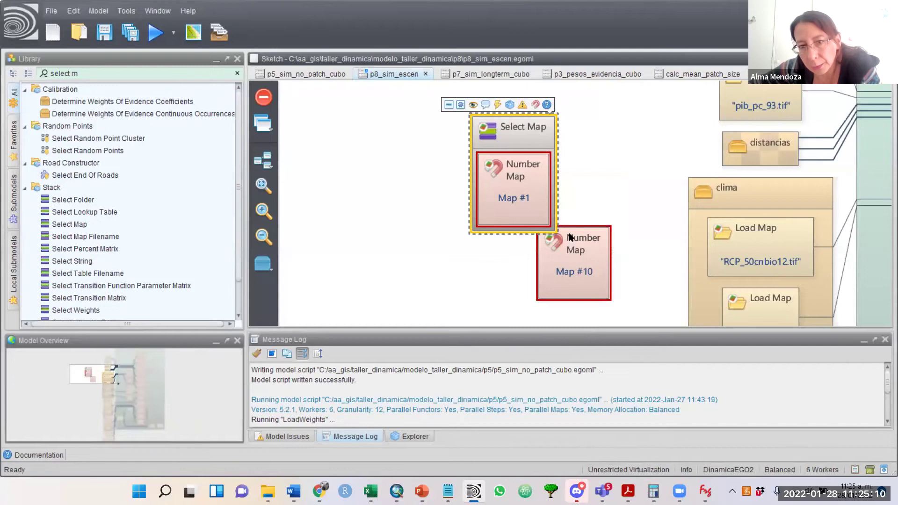
{"action": "left_click_drag", "start_coordinate": [586, 294], "coordinate": [575, 219]}
{"action": "mouse_move", "coordinate": [513, 161]}
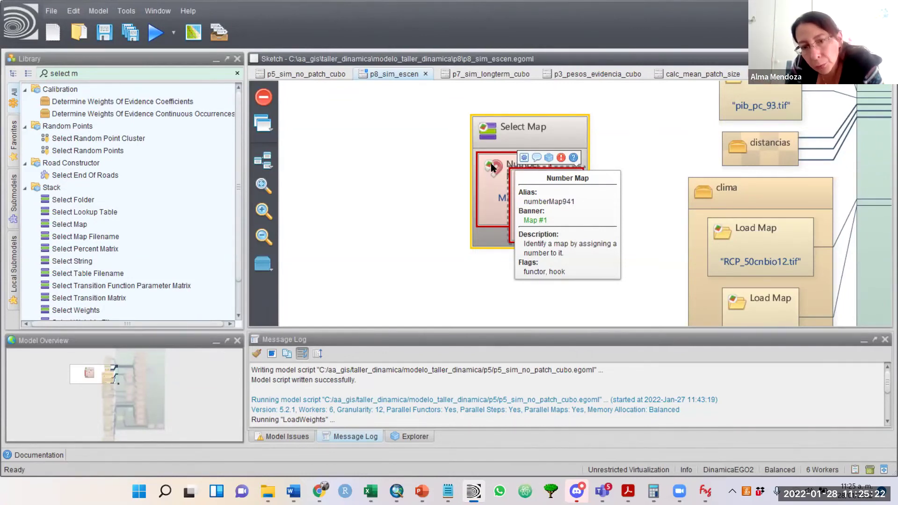
Step: Compare the Map #1 and Map #10 hooks in the new Select Map with the bio_12.tif and RCP_50cnbio12.tif climate inputs
{"action": "left_click", "coordinate": [496, 202]}
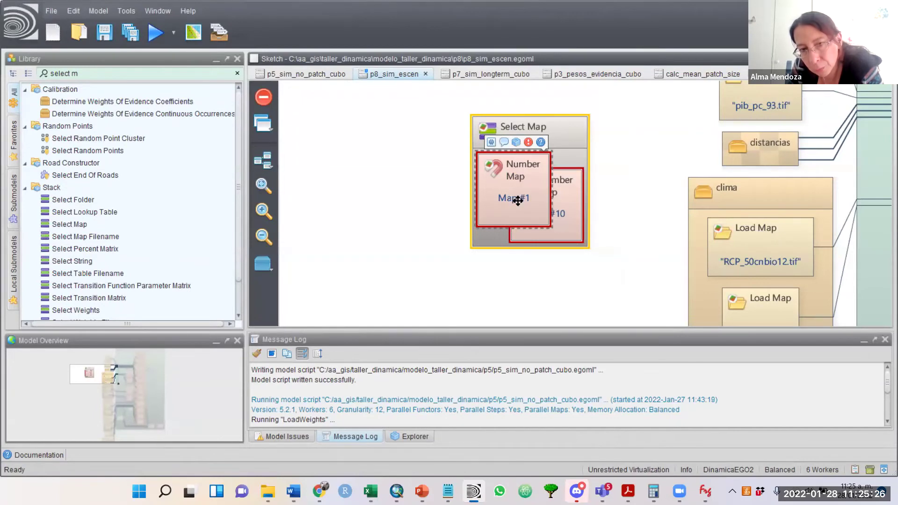
{"action": "mouse_move", "coordinate": [518, 201]}
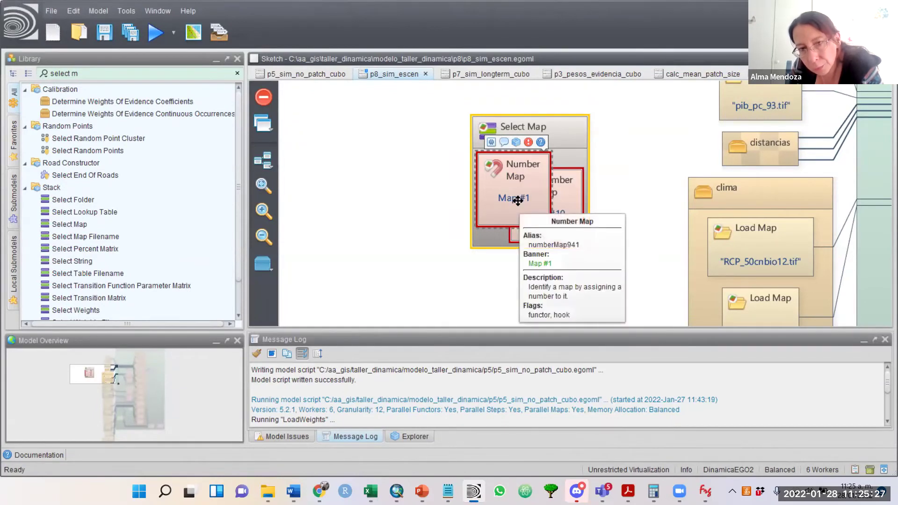
{"action": "left_click", "coordinate": [566, 192]}
{"action": "mouse_move", "coordinate": [565, 192]}
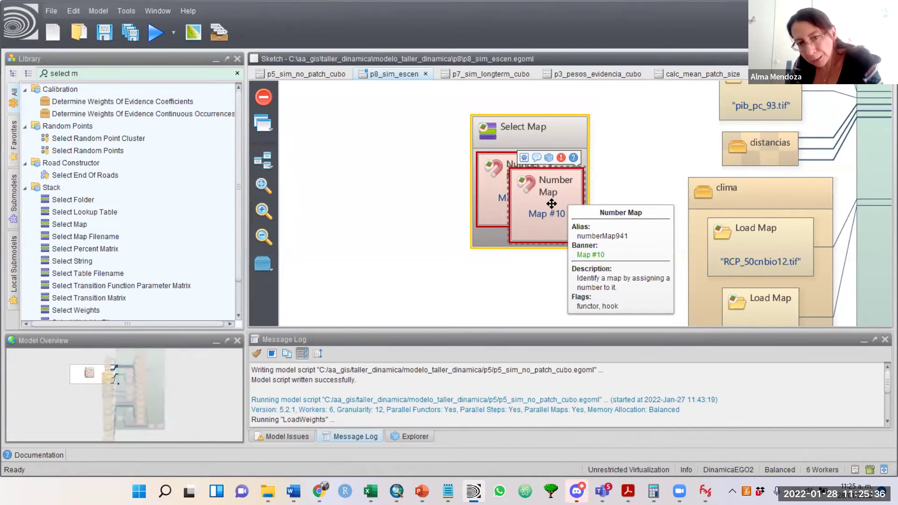
{"action": "mouse_move", "coordinate": [754, 294]}
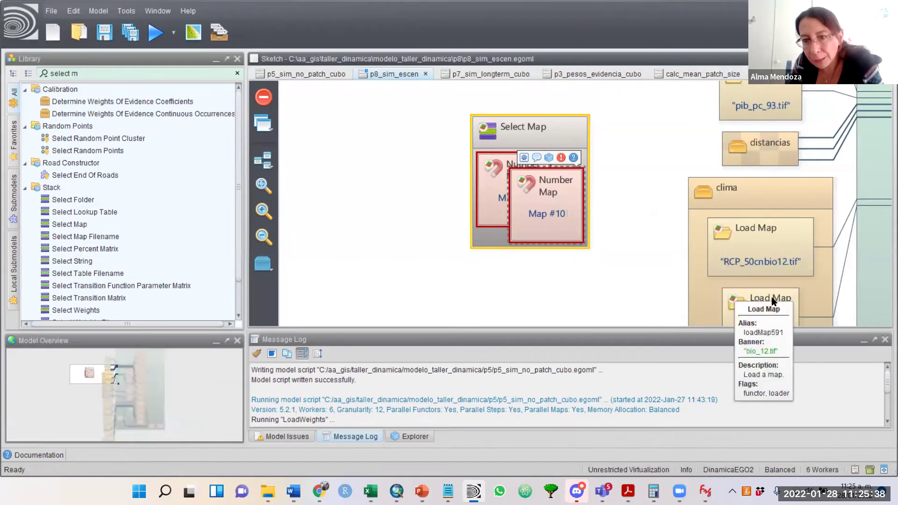
{"action": "mouse_move", "coordinate": [534, 181]}
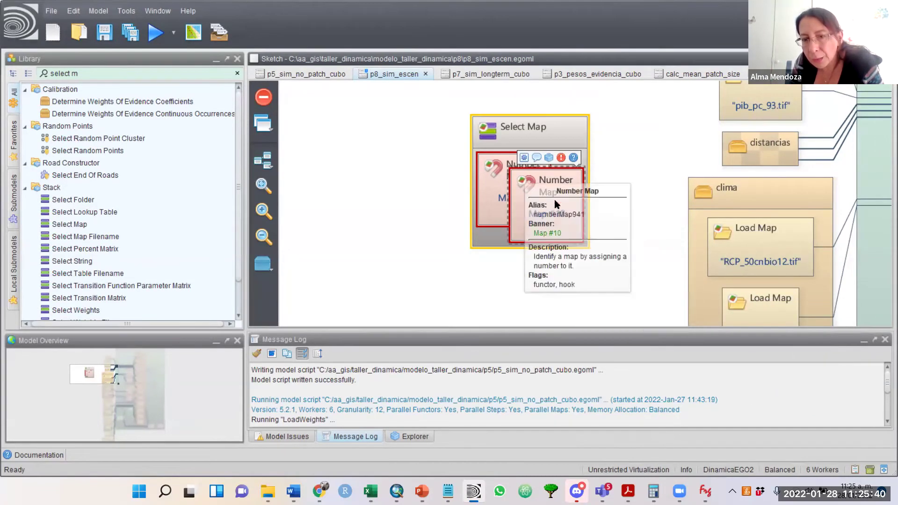
{"action": "mouse_move", "coordinate": [767, 253]}
{"action": "mouse_move", "coordinate": [706, 248]}
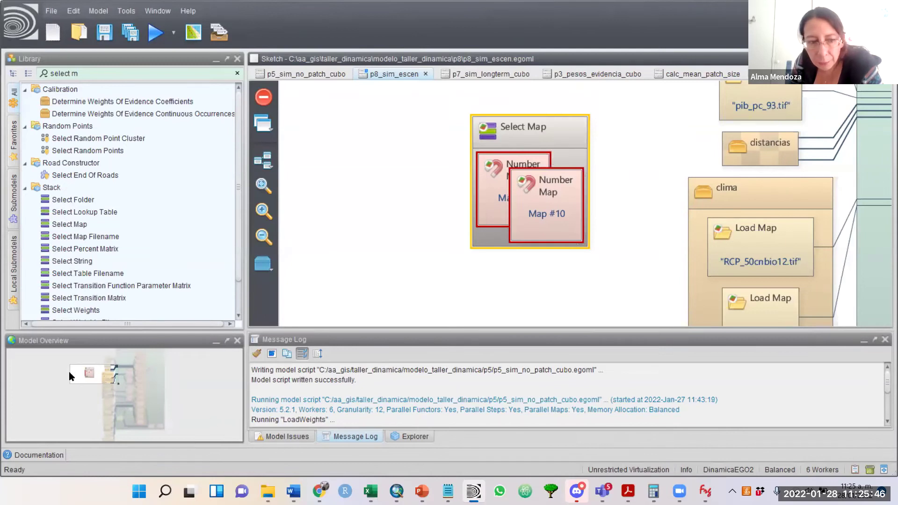
Step: Delete the trial Select Map container with its two Number Maps from the sketch and return to the existing climate connections
{"action": "mouse_move", "coordinate": [87, 374]}
{"action": "left_mouse_down"}
{"action": "mouse_move", "coordinate": [98, 374]}
{"action": "mouse_move", "coordinate": [99, 388]}
{"action": "left_mouse_up"}
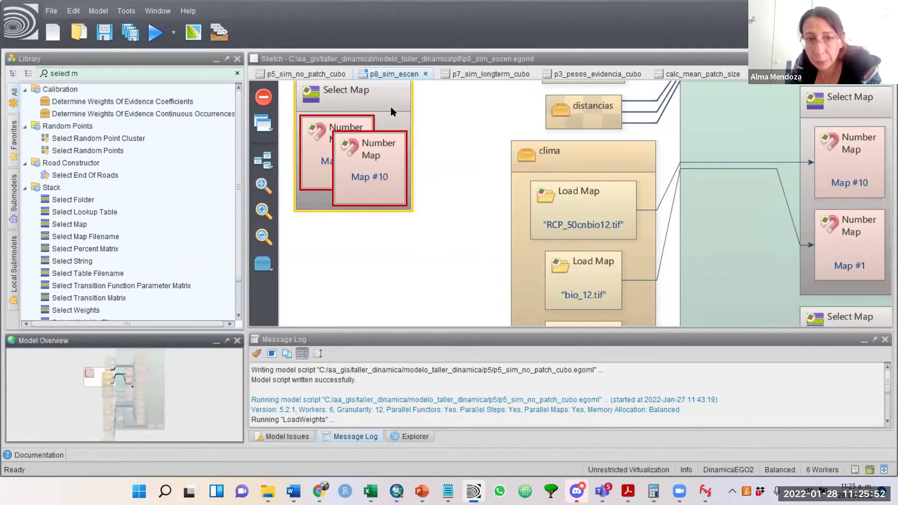
{"action": "key", "text": "Delete"}
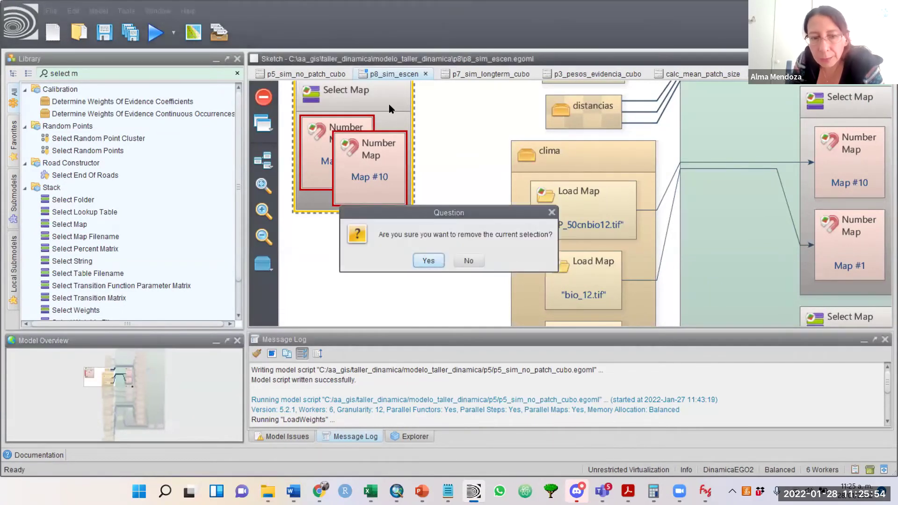
{"action": "left_click", "coordinate": [429, 260]}
{"action": "left_click", "coordinate": [33, 454]}
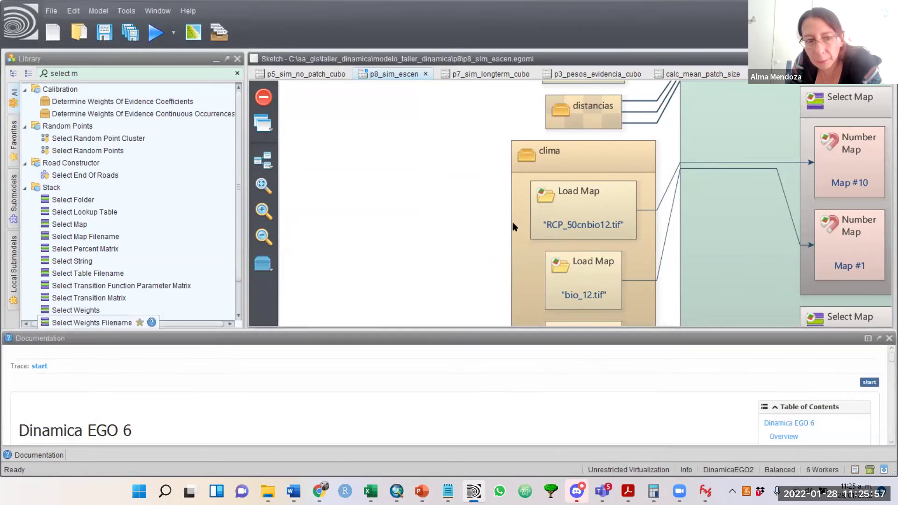
{"action": "left_click", "coordinate": [731, 206]}
{"action": "left_click", "coordinate": [98, 376]}
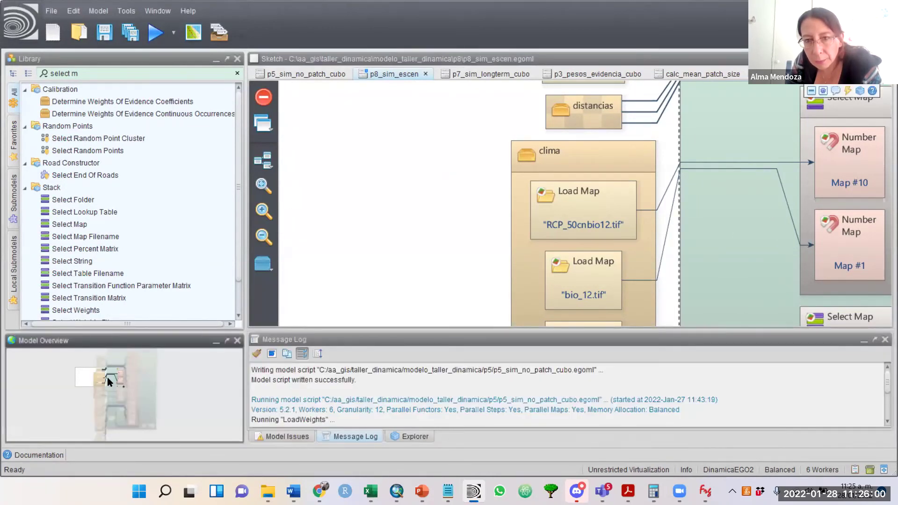
Step: Check the map number identifier of the Number Map that receives the RCP_50cnbio12.tif climate input
{"action": "left_click_drag", "start_coordinate": [109, 382], "coordinate": [119, 383]}
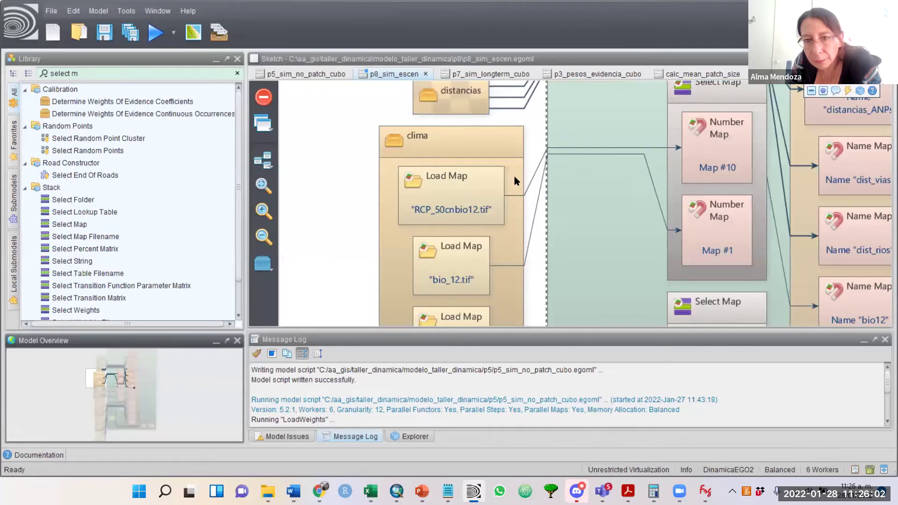
{"action": "left_click", "coordinate": [700, 145]}
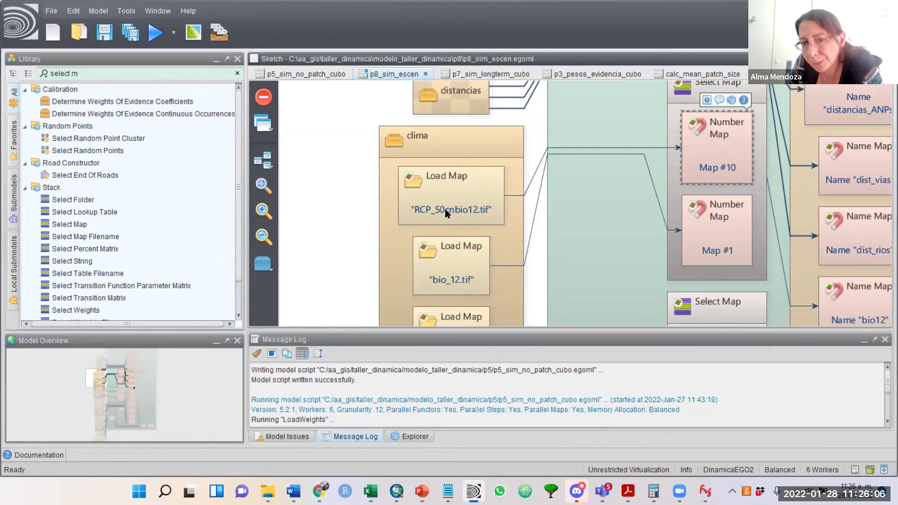
{"action": "double_click", "coordinate": [716, 153]}
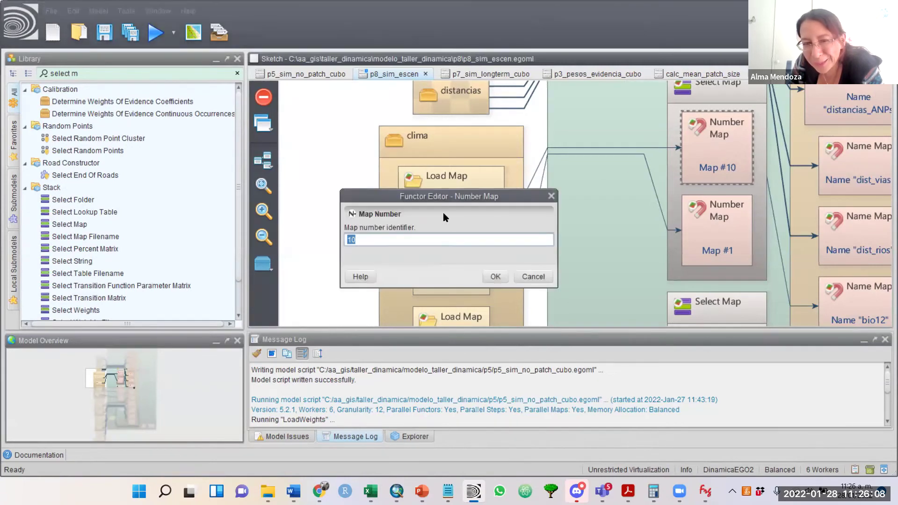
{"action": "left_click", "coordinate": [495, 277]}
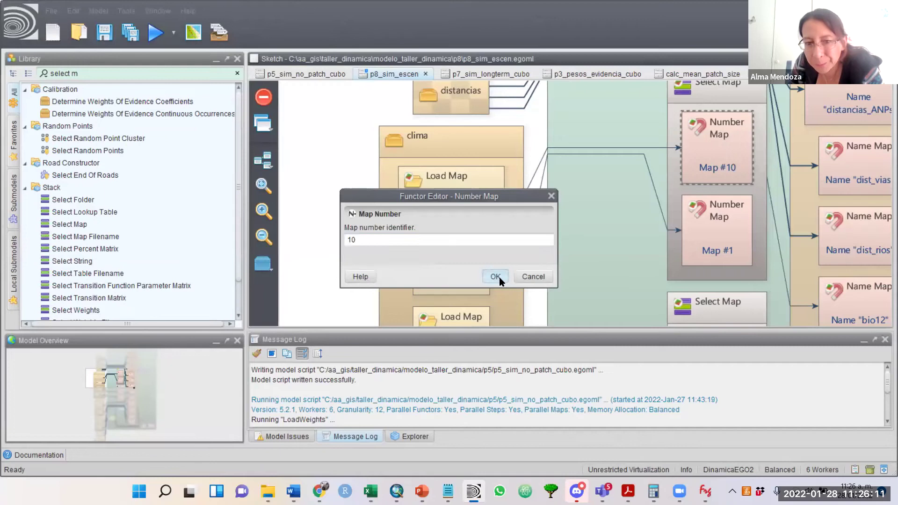
Step: Set the number of iterations of the Repeat container to 20
{"action": "left_click", "coordinate": [563, 235]}
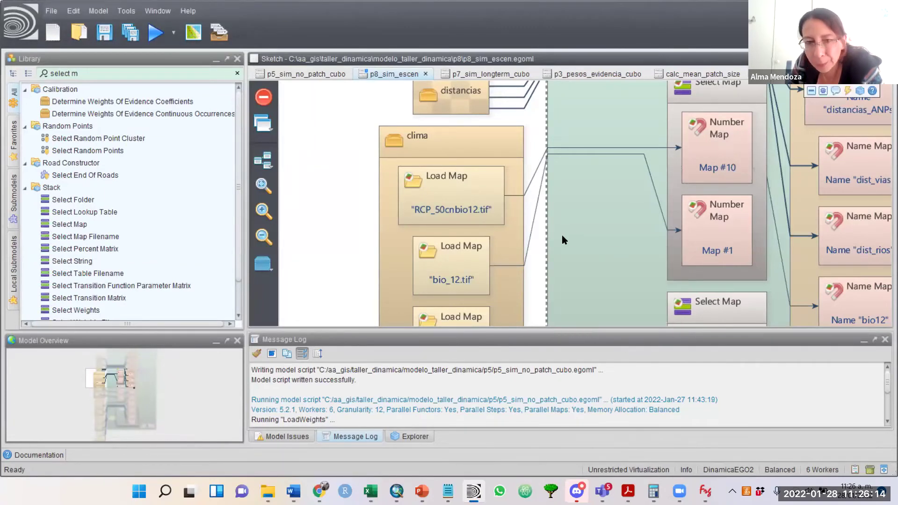
{"action": "double_click", "coordinate": [562, 236]}
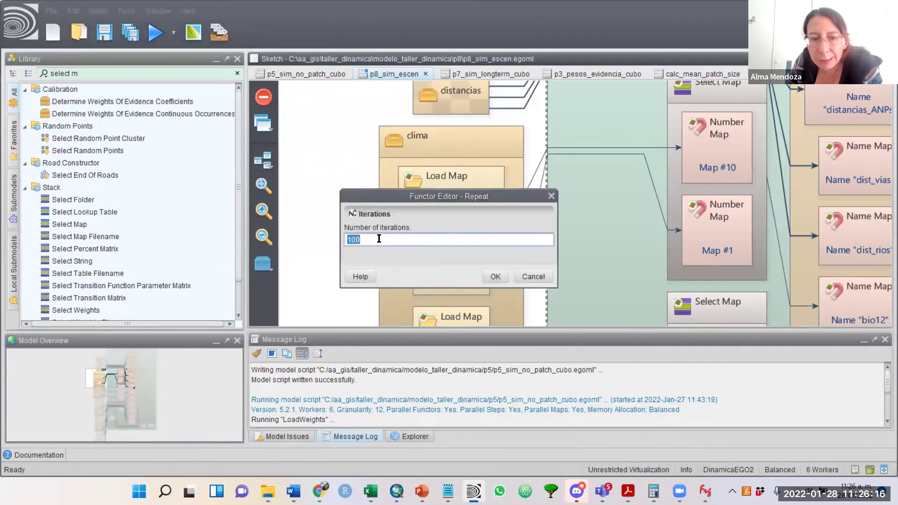
{"action": "type", "text": "20"}
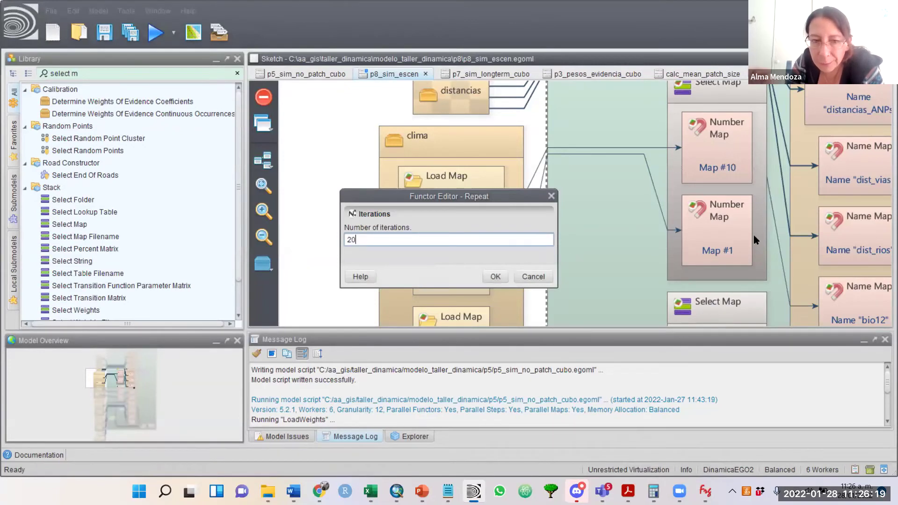
{"action": "left_click", "coordinate": [495, 277]}
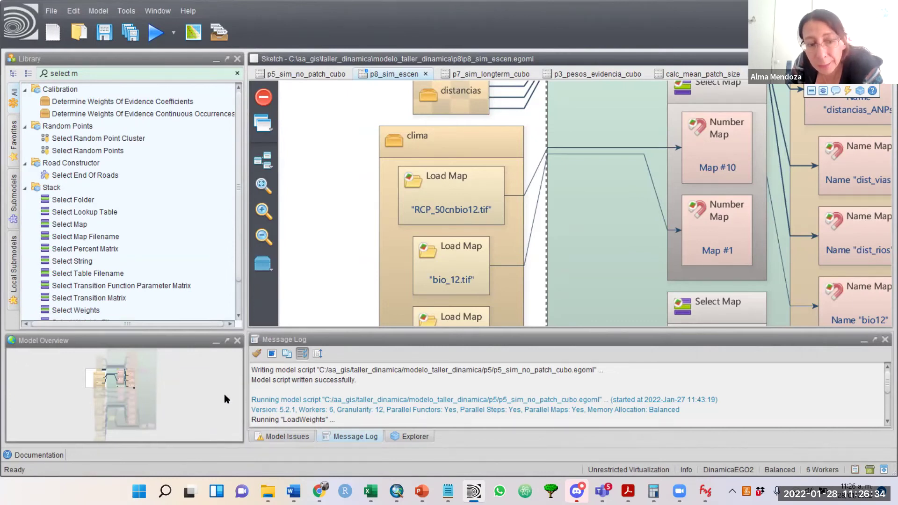
Step: Set the map number identifier of the Number Map fed by the RCP85 bio1 climate map to 10
{"action": "left_click_drag", "start_coordinate": [109, 375], "coordinate": [109, 382]}
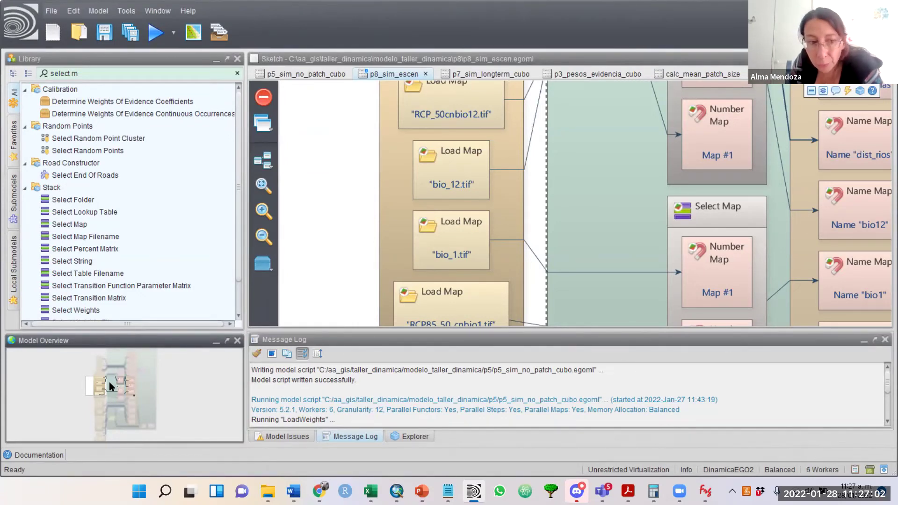
{"action": "left_click_drag", "start_coordinate": [117, 384], "coordinate": [125, 386]}
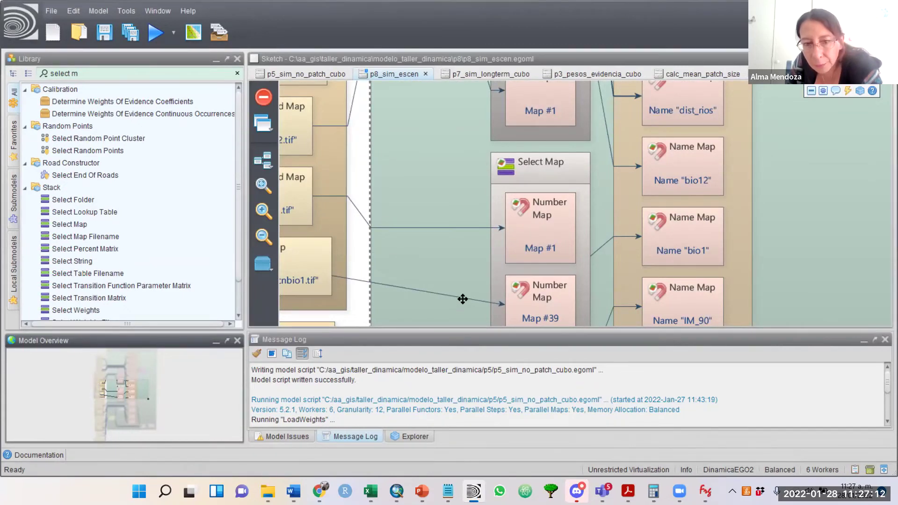
{"action": "double_click", "coordinate": [539, 301]}
{"action": "type", "text": "10"}
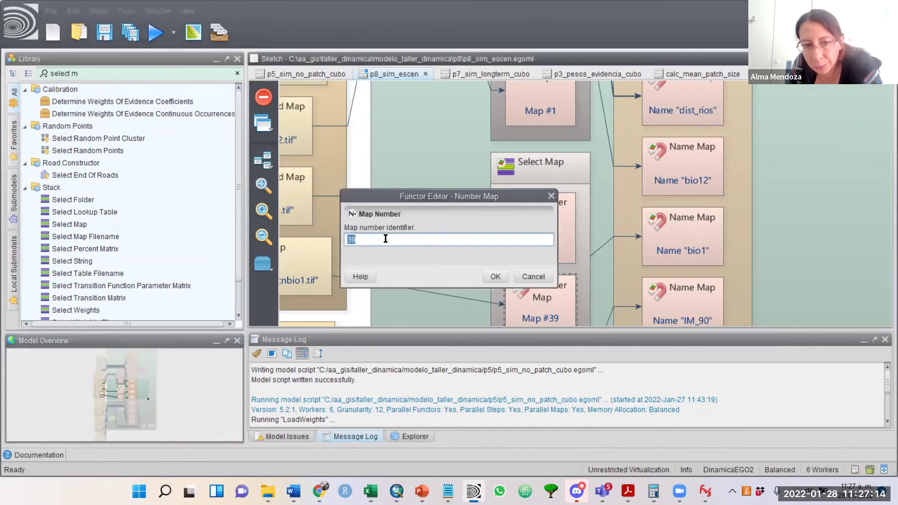
{"action": "left_click", "coordinate": [495, 276]}
Step: Move the bio12 Select Map container closer to the clima inputs and trace its connection to the "bio12" Name Map
{"action": "mouse_move", "coordinate": [126, 394]}
{"action": "left_mouse_down"}
{"action": "mouse_move", "coordinate": [123, 404]}
{"action": "mouse_move", "coordinate": [119, 380]}
{"action": "left_mouse_up"}
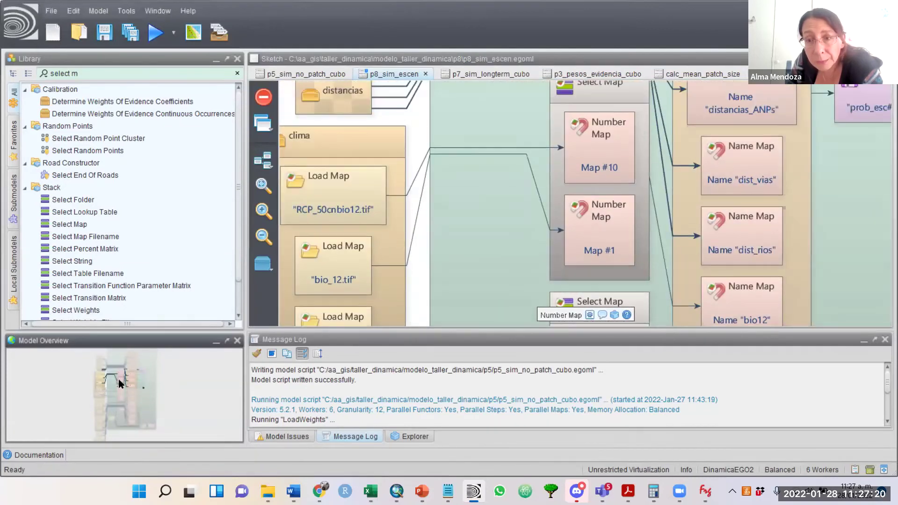
{"action": "left_click", "coordinate": [631, 100]}
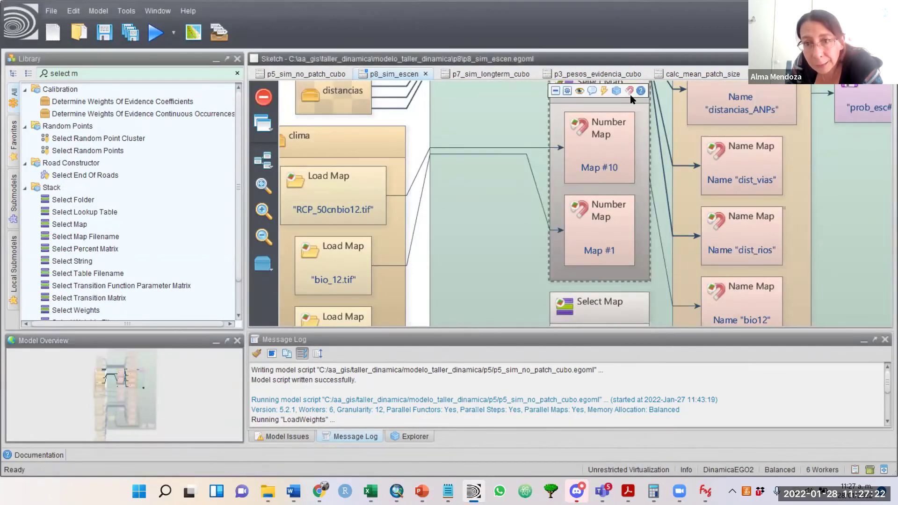
{"action": "left_click_drag", "start_coordinate": [574, 100], "coordinate": [479, 100]}
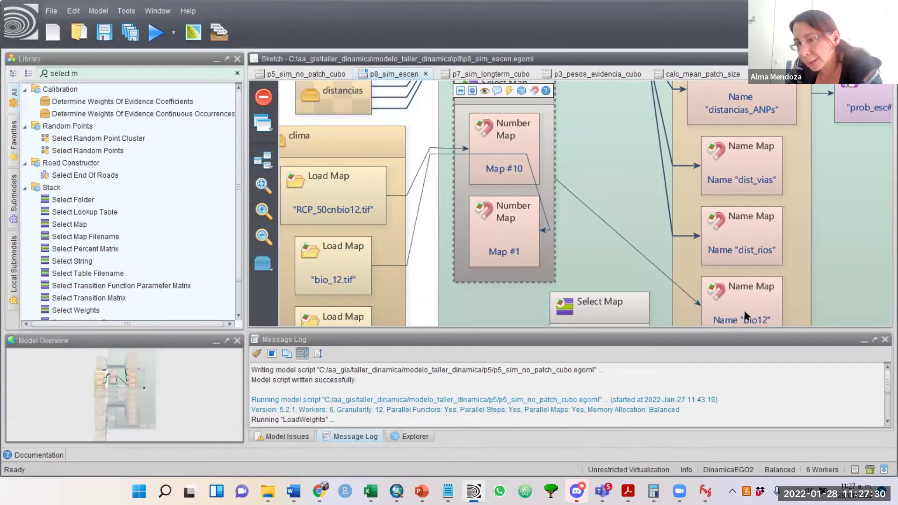
{"action": "mouse_move", "coordinate": [721, 305]}
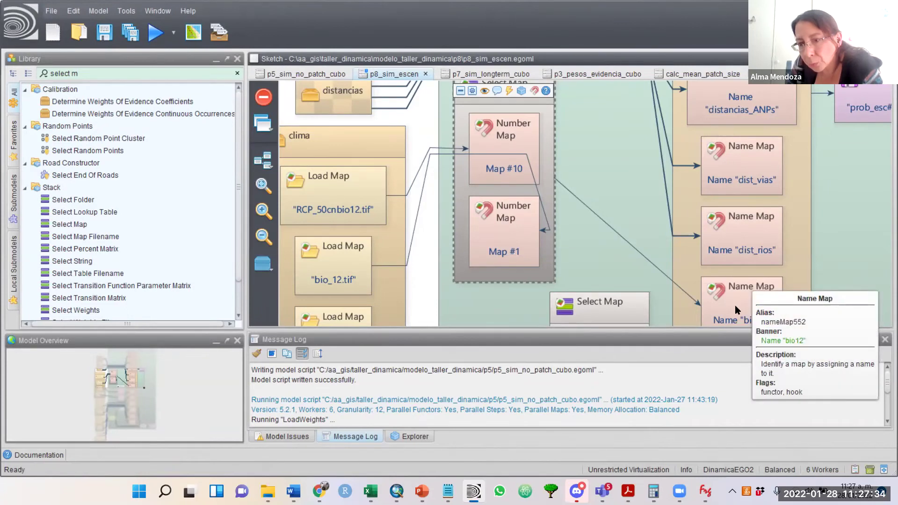
{"action": "mouse_move", "coordinate": [742, 239]}
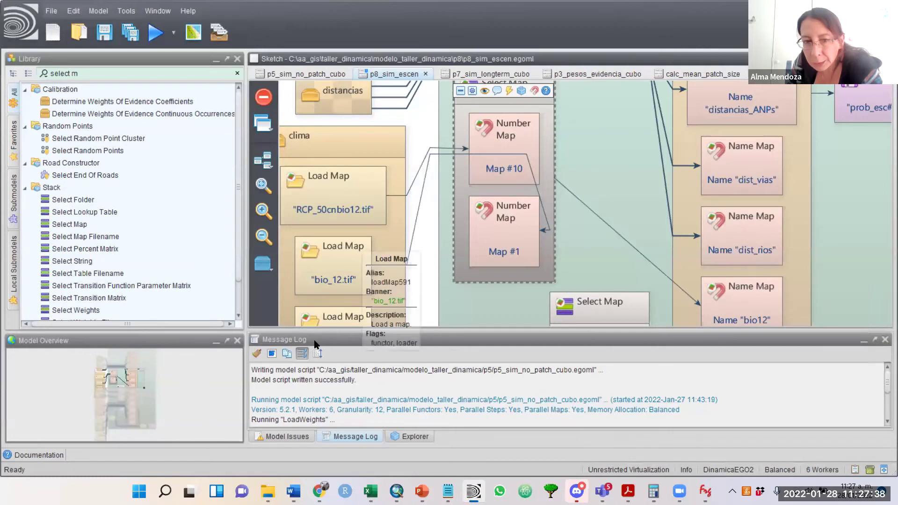
{"action": "mouse_move", "coordinate": [284, 200]}
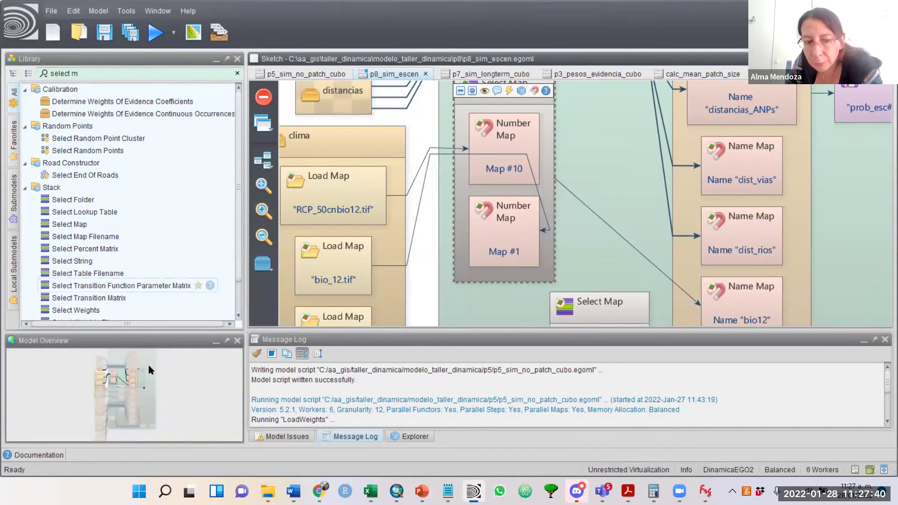
{"action": "mouse_move", "coordinate": [582, 176]}
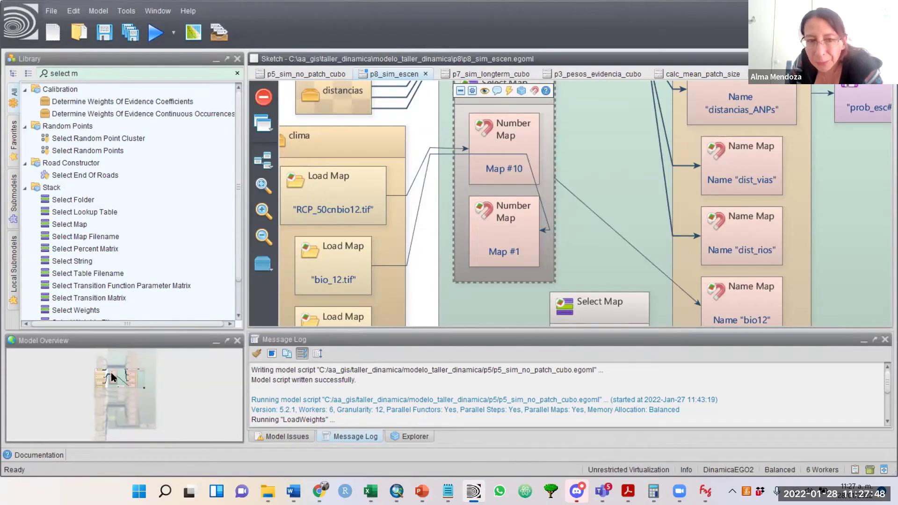
Step: Review the transition matrix and expansion percentages in Allocate Transitions, and the Repeat container's number of iterations
{"action": "mouse_move", "coordinate": [111, 378]}
{"action": "left_mouse_down"}
{"action": "mouse_move", "coordinate": [113, 370]}
{"action": "mouse_move", "coordinate": [109, 415]}
{"action": "mouse_move", "coordinate": [135, 422]}
{"action": "left_mouse_up"}
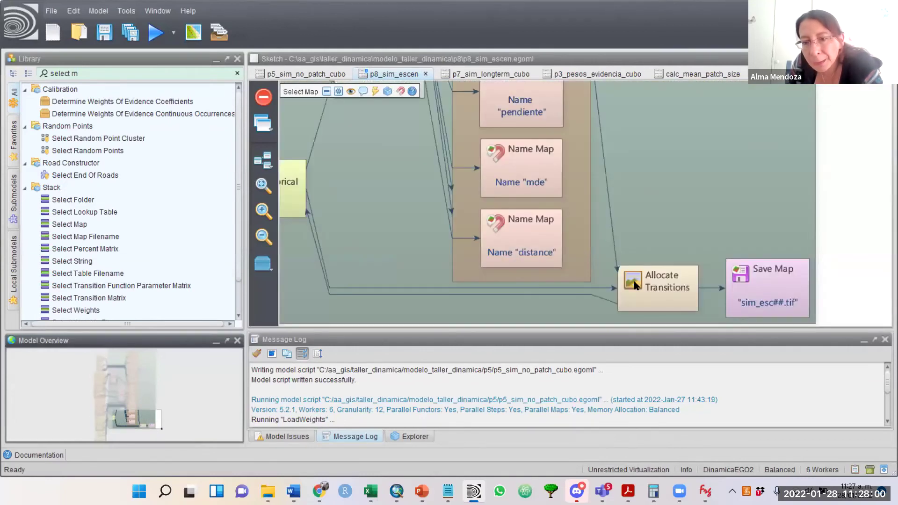
{"action": "double_click", "coordinate": [659, 280]}
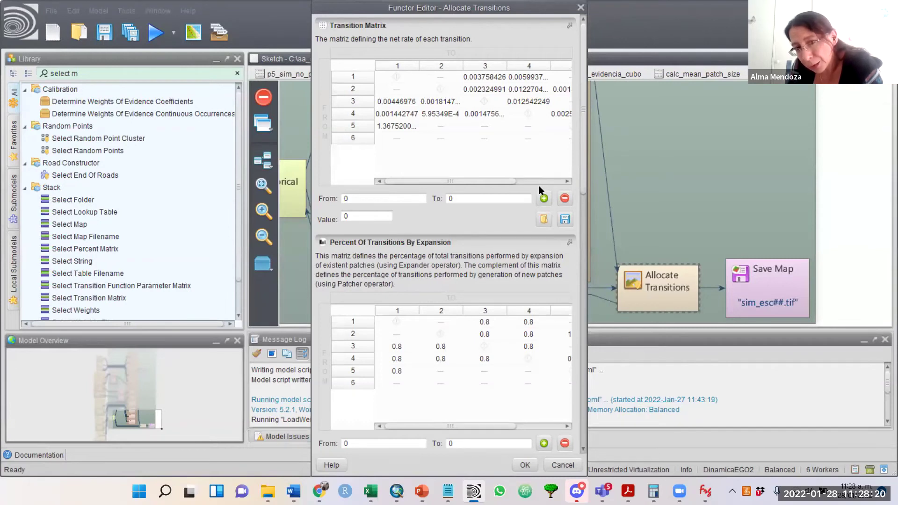
{"action": "left_click", "coordinate": [563, 465]}
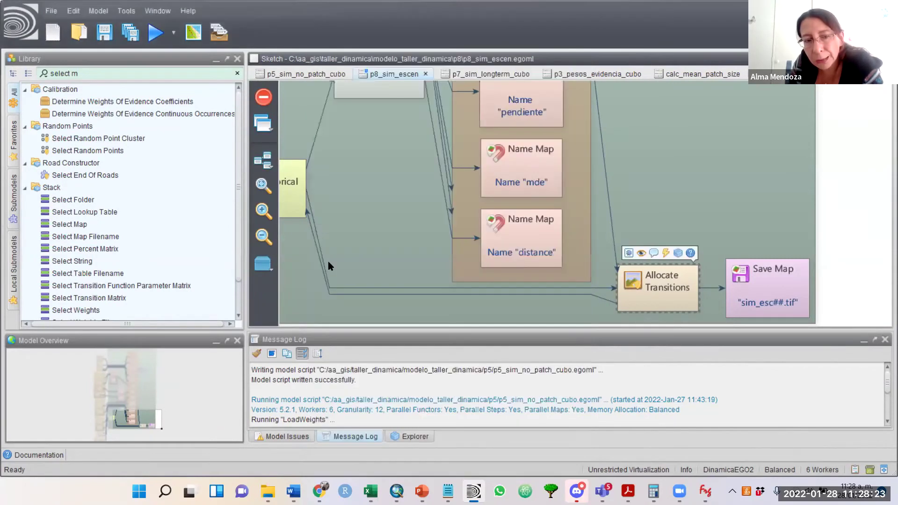
{"action": "left_click", "coordinate": [112, 403]}
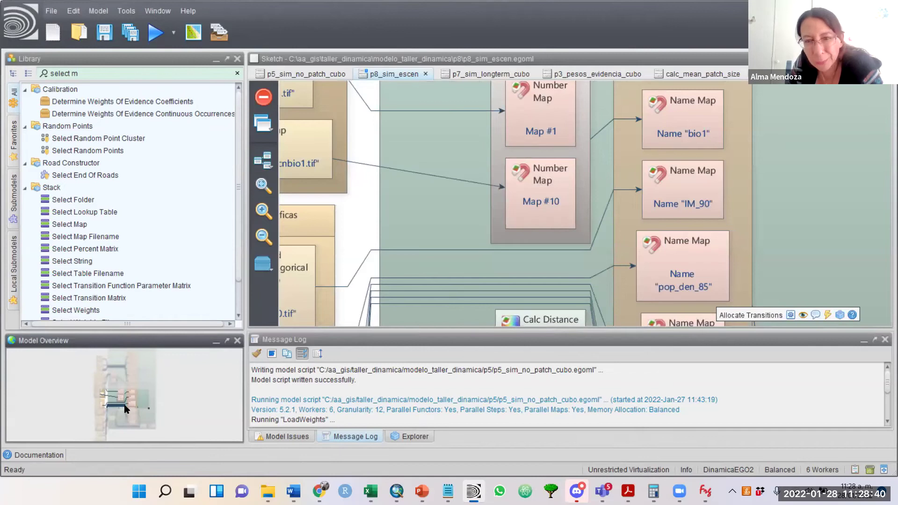
{"action": "mouse_move", "coordinate": [130, 396]}
{"action": "left_mouse_down"}
{"action": "mouse_move", "coordinate": [134, 430]}
{"action": "mouse_move", "coordinate": [167, 429]}
{"action": "mouse_move", "coordinate": [121, 412]}
{"action": "mouse_move", "coordinate": [125, 370]}
{"action": "left_mouse_up"}
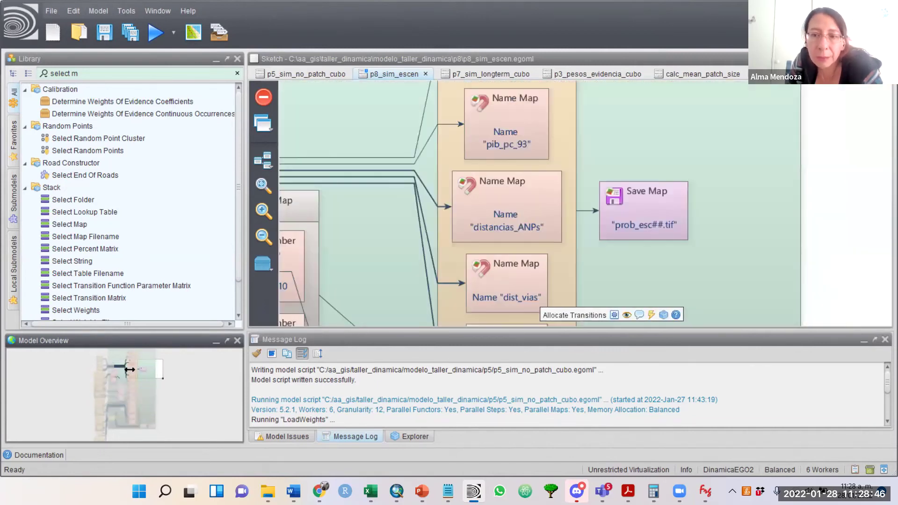
{"action": "double_click", "coordinate": [697, 133]}
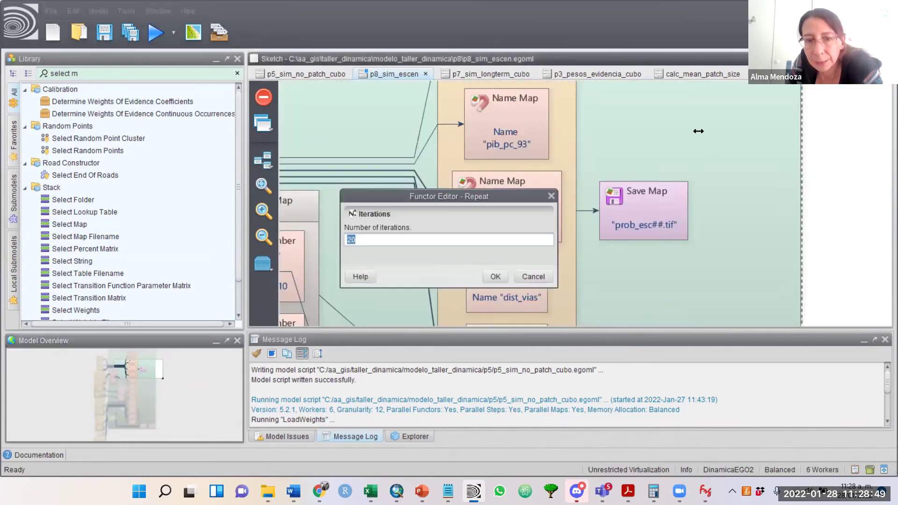
{"action": "left_click", "coordinate": [532, 277]}
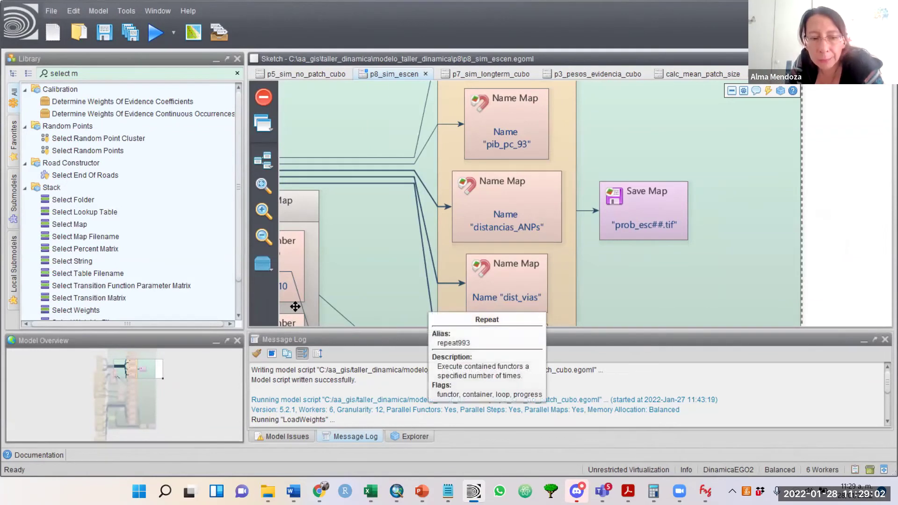
Step: Move the bio12 Select Map container up beside the distancias group inside the Repeat container
{"action": "mouse_move", "coordinate": [158, 378]}
{"action": "left_mouse_down"}
{"action": "mouse_move", "coordinate": [139, 394]}
{"action": "mouse_move", "coordinate": [133, 367]}
{"action": "left_mouse_up"}
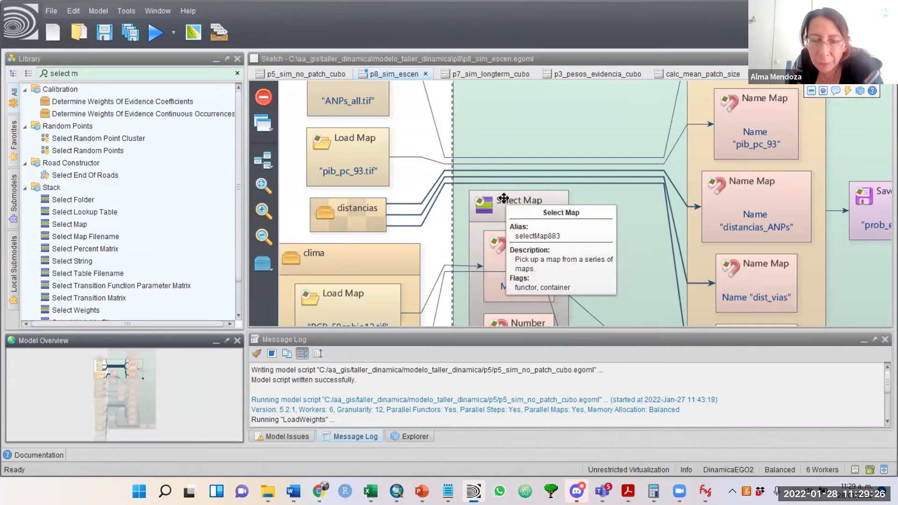
{"action": "left_click", "coordinate": [531, 195]}
{"action": "left_click_drag", "start_coordinate": [531, 195], "coordinate": [562, 158]}
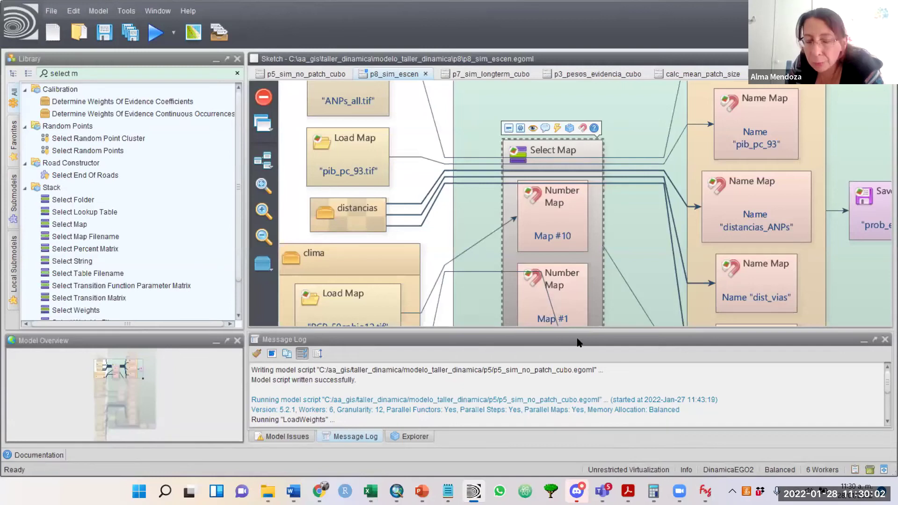
Step: Examine the prob_esc##.tif and sim_esc##.tif Save Map outputs and the Mux Categorical Map that loops the simulation
{"action": "mouse_move", "coordinate": [119, 367]}
{"action": "left_mouse_down"}
{"action": "mouse_move", "coordinate": [117, 422]}
{"action": "mouse_move", "coordinate": [132, 411]}
{"action": "mouse_move", "coordinate": [139, 361]}
{"action": "left_mouse_up"}
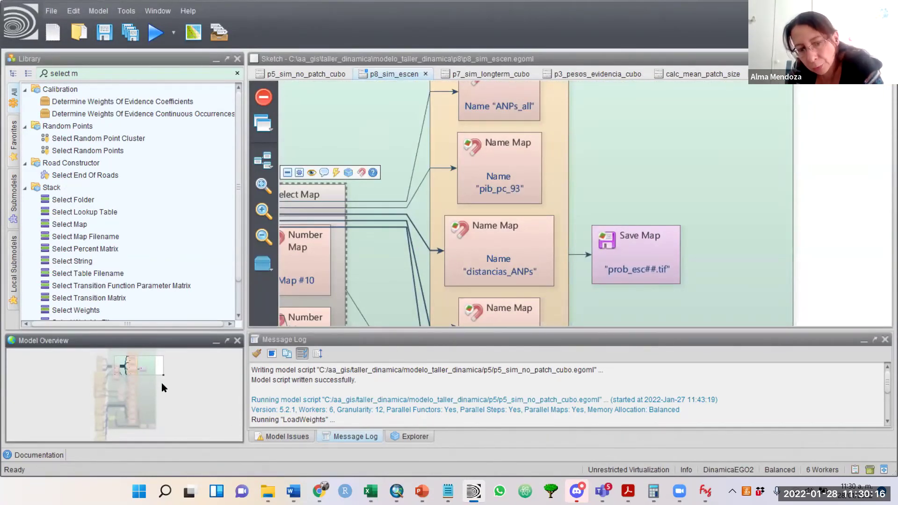
{"action": "mouse_move", "coordinate": [152, 375]}
{"action": "left_mouse_down"}
{"action": "mouse_move", "coordinate": [139, 379]}
{"action": "mouse_move", "coordinate": [139, 370]}
{"action": "left_mouse_up"}
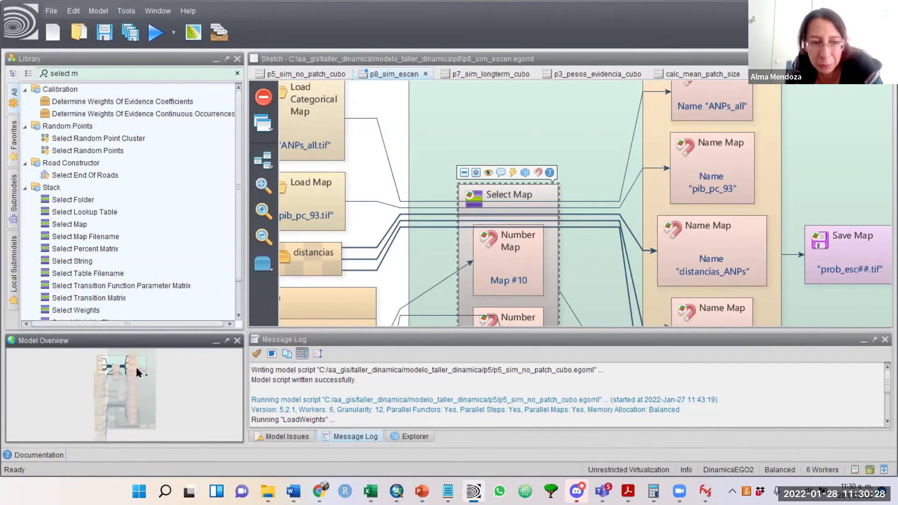
{"action": "mouse_move", "coordinate": [136, 375]}
{"action": "left_mouse_down"}
{"action": "mouse_move", "coordinate": [130, 419]}
{"action": "mouse_move", "coordinate": [167, 378]}
{"action": "mouse_move", "coordinate": [168, 363]}
{"action": "mouse_move", "coordinate": [143, 354]}
{"action": "mouse_move", "coordinate": [137, 396]}
{"action": "mouse_move", "coordinate": [149, 422]}
{"action": "left_mouse_up"}
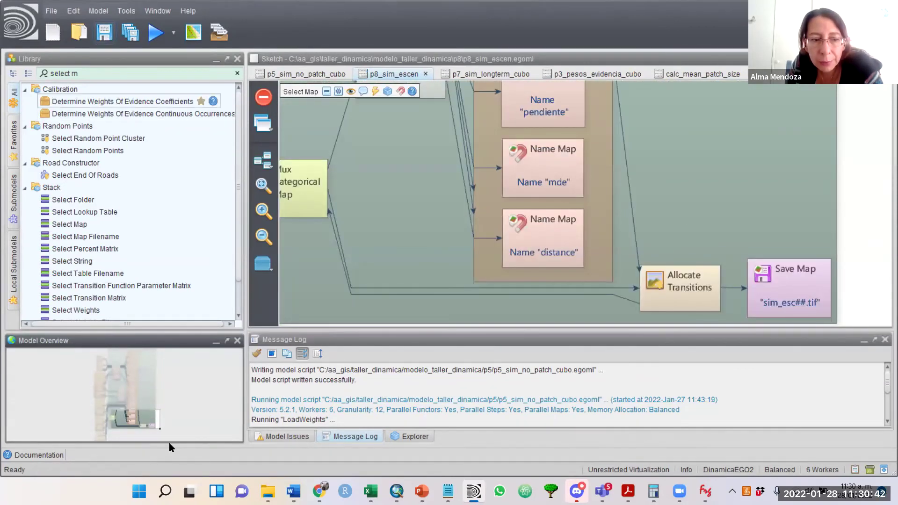
{"action": "mouse_move", "coordinate": [134, 415]}
{"action": "left_mouse_down"}
{"action": "mouse_move", "coordinate": [128, 393]}
{"action": "mouse_move", "coordinate": [106, 390]}
{"action": "mouse_move", "coordinate": [117, 377]}
{"action": "mouse_move", "coordinate": [106, 351]}
{"action": "mouse_move", "coordinate": [125, 408]}
{"action": "mouse_move", "coordinate": [119, 414]}
{"action": "left_mouse_up"}
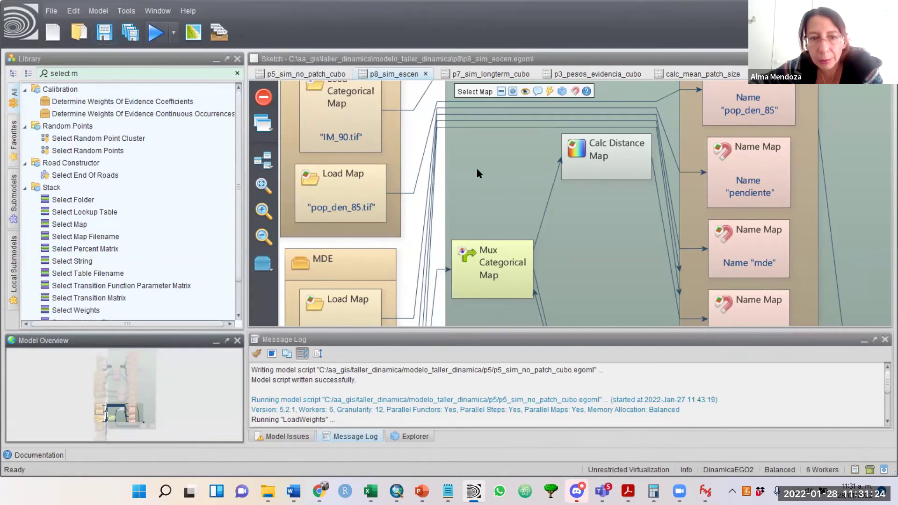
Step: Run the p8_sim_escen model, acknowledge its completion and return to the MDE inputs beside the Mux Categorical Map
{"action": "left_click", "coordinate": [155, 32]}
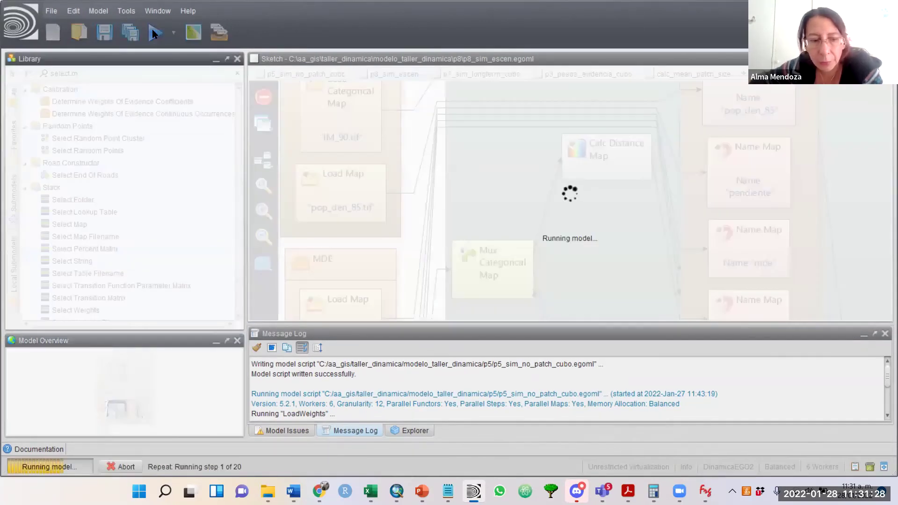
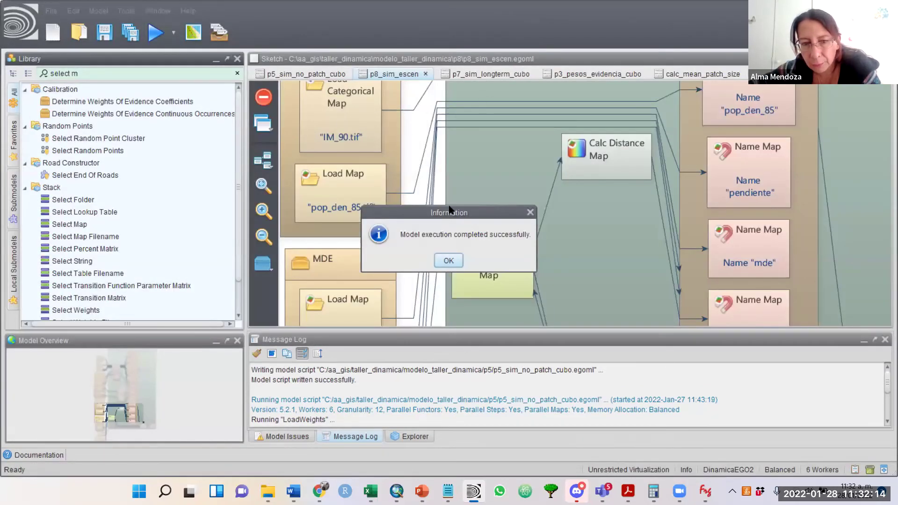
{"action": "left_click", "coordinate": [447, 260]}
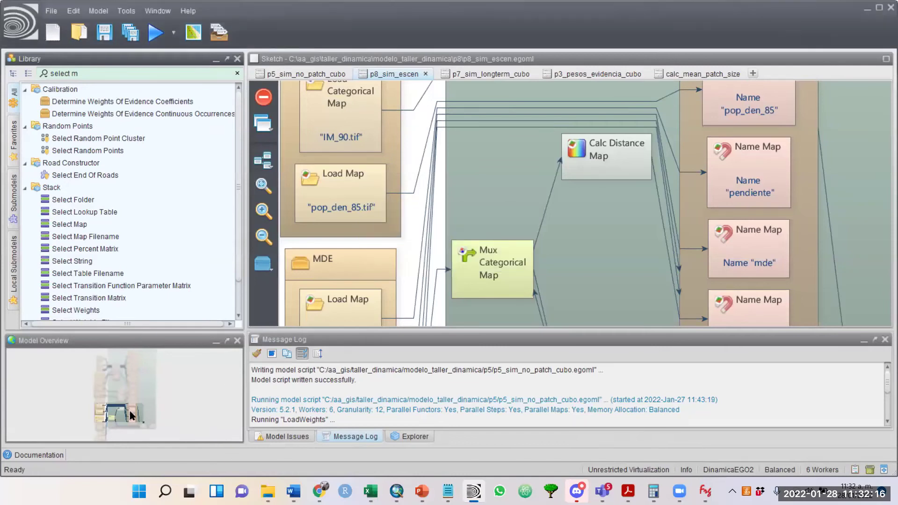
{"action": "mouse_move", "coordinate": [135, 416]}
{"action": "left_mouse_down"}
{"action": "mouse_move", "coordinate": [159, 426]}
{"action": "mouse_move", "coordinate": [138, 431]}
{"action": "mouse_move", "coordinate": [118, 420]}
{"action": "left_mouse_up"}
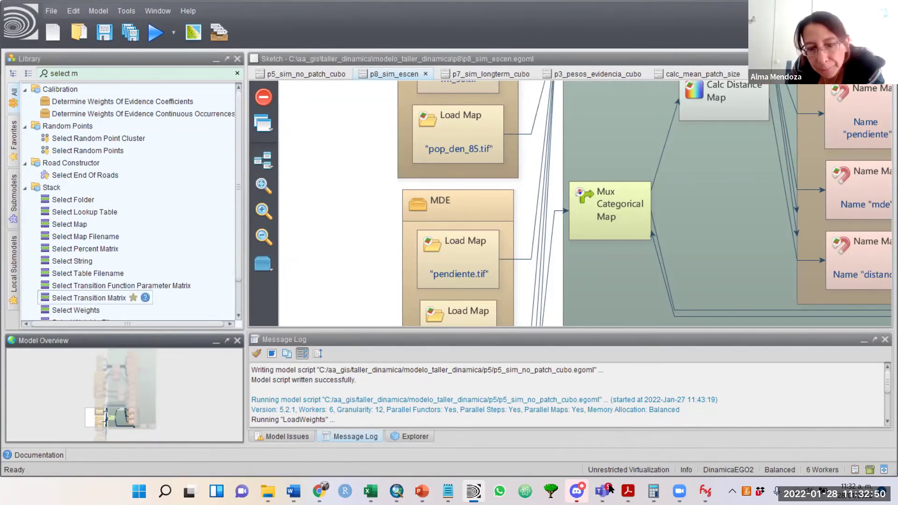
{"action": "mouse_move", "coordinate": [602, 492]}
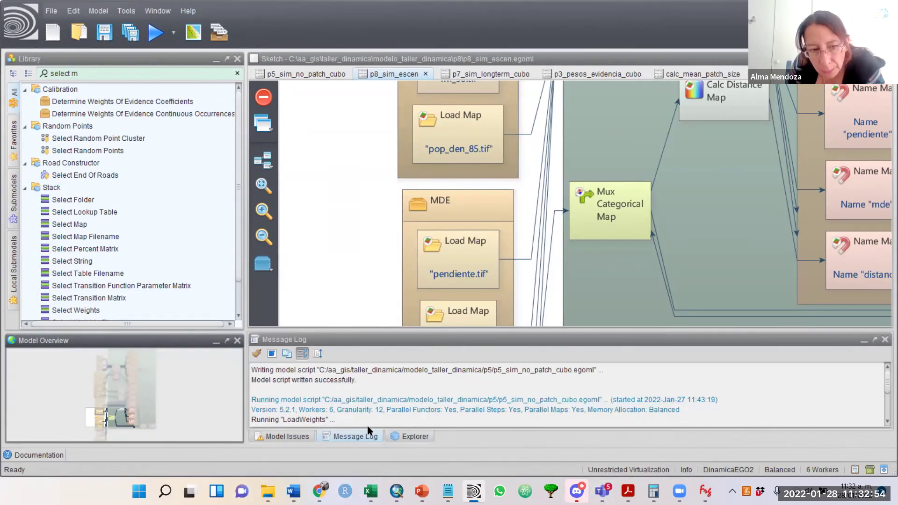
{"action": "left_click_drag", "start_coordinate": [168, 404], "coordinate": [162, 419]}
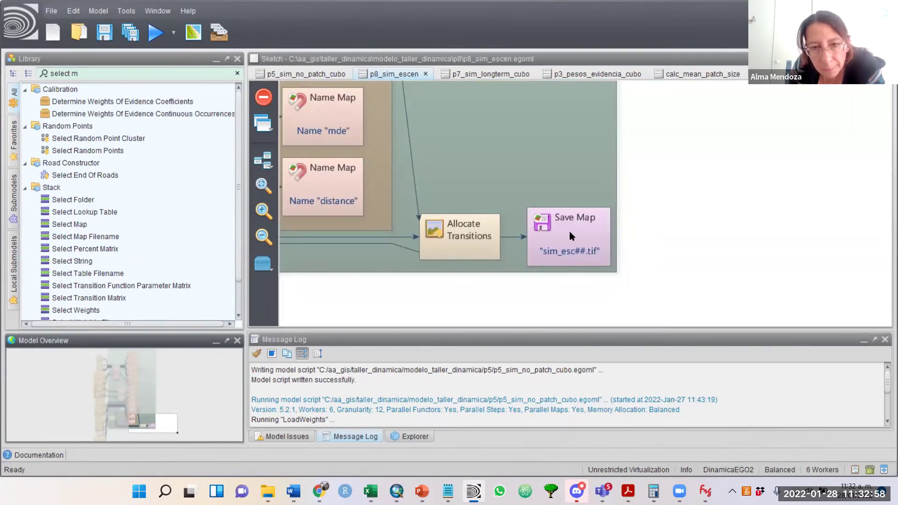
{"action": "left_click", "coordinate": [128, 13]}
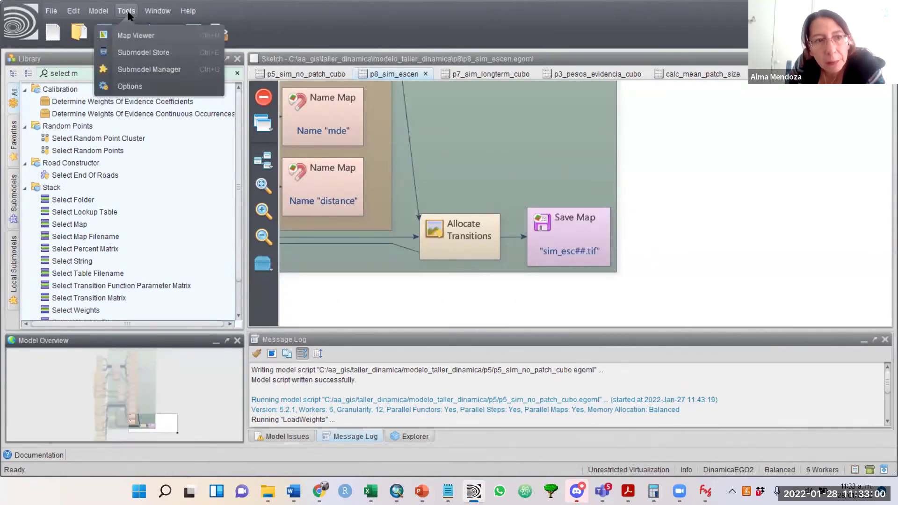
{"action": "mouse_move", "coordinate": [151, 15]}
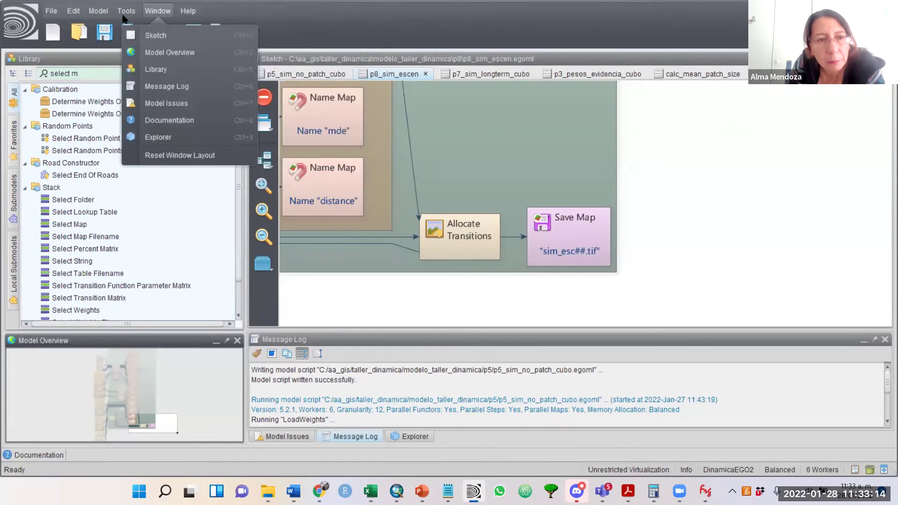
{"action": "mouse_move", "coordinate": [76, 15]}
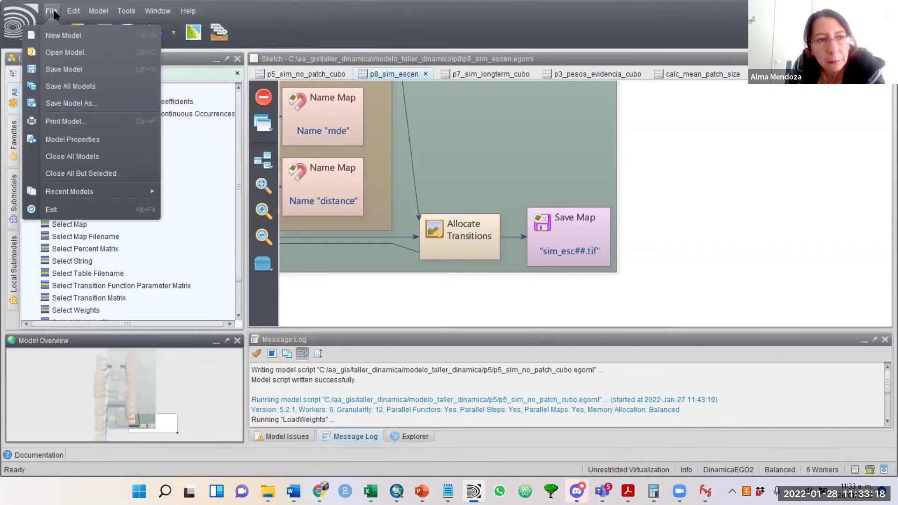
Step: Check the output filename of the simulated-map Save Map in p8_sim_escen and in p7_sim_longterm_cubo
{"action": "left_click", "coordinate": [589, 255]}
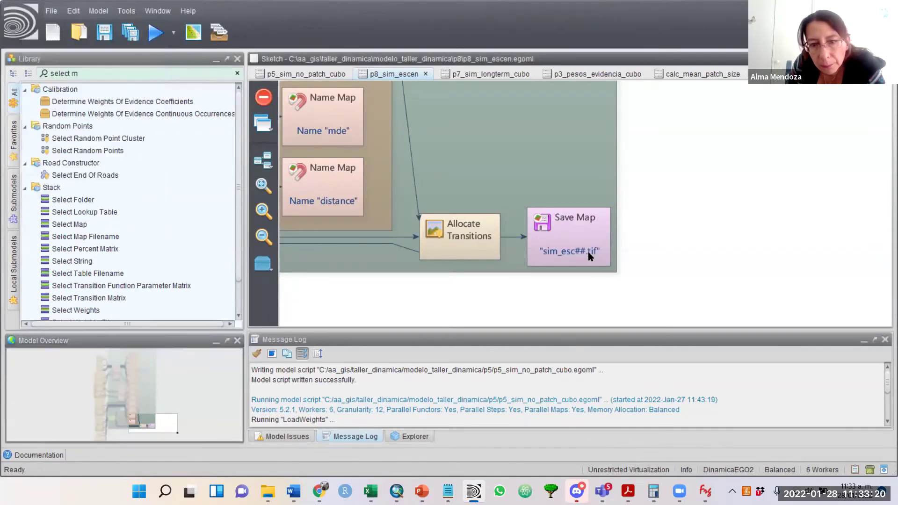
{"action": "double_click", "coordinate": [588, 253]}
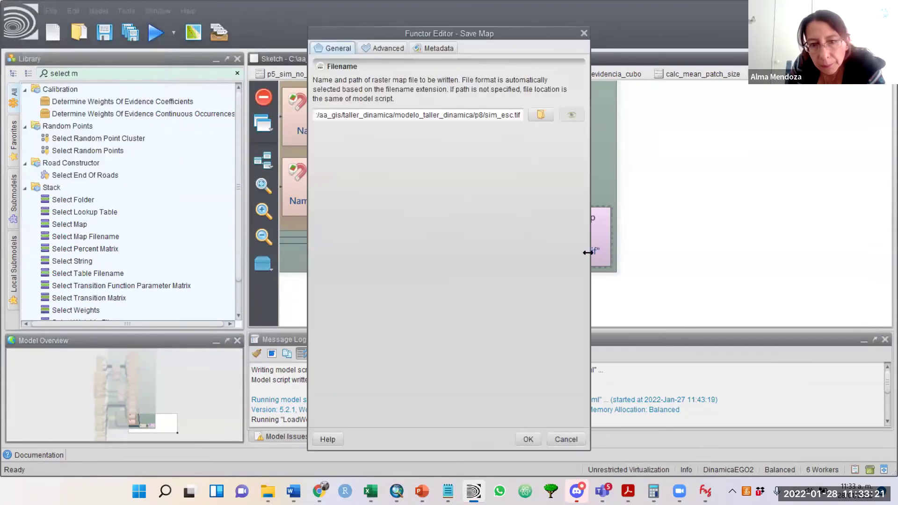
{"action": "left_click", "coordinate": [567, 439]}
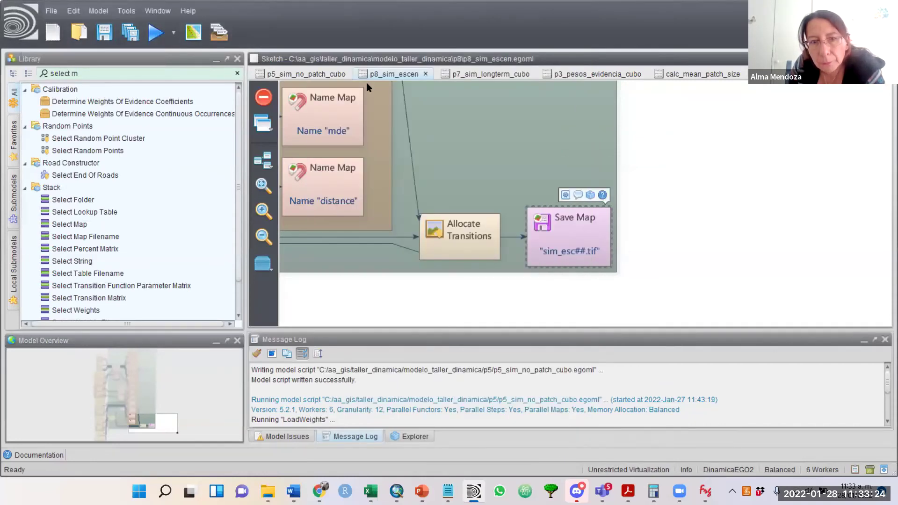
{"action": "left_click", "coordinate": [486, 75]}
{"action": "double_click", "coordinate": [832, 283]}
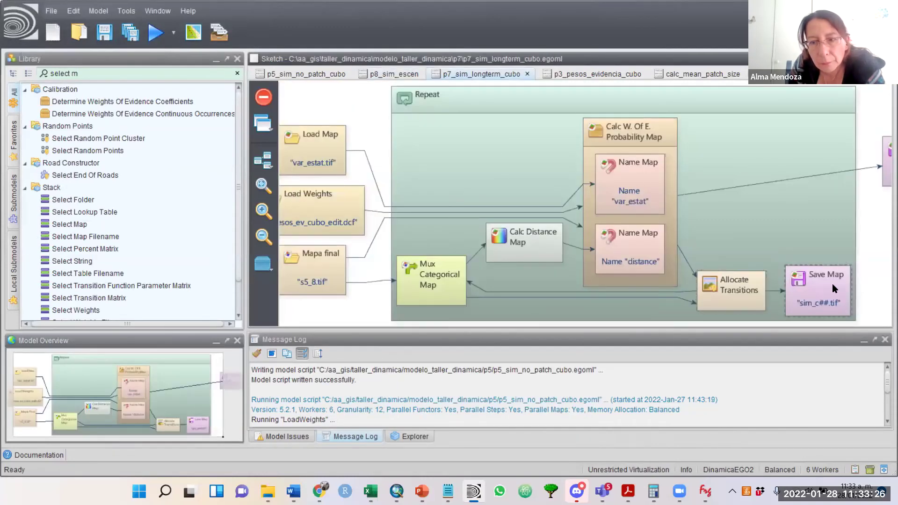
{"action": "left_click", "coordinate": [565, 439]}
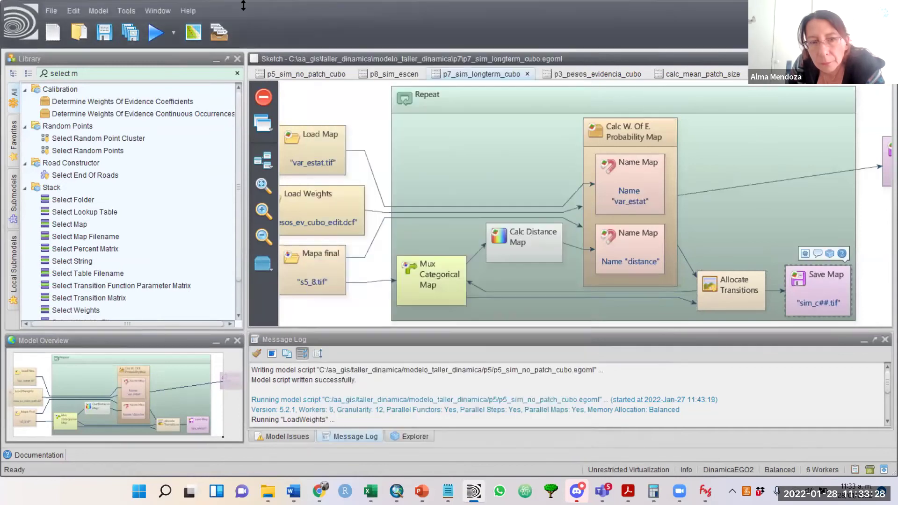
Step: Open the Map Viewer and try to start its movie maker wizard
{"action": "left_click", "coordinate": [193, 32]}
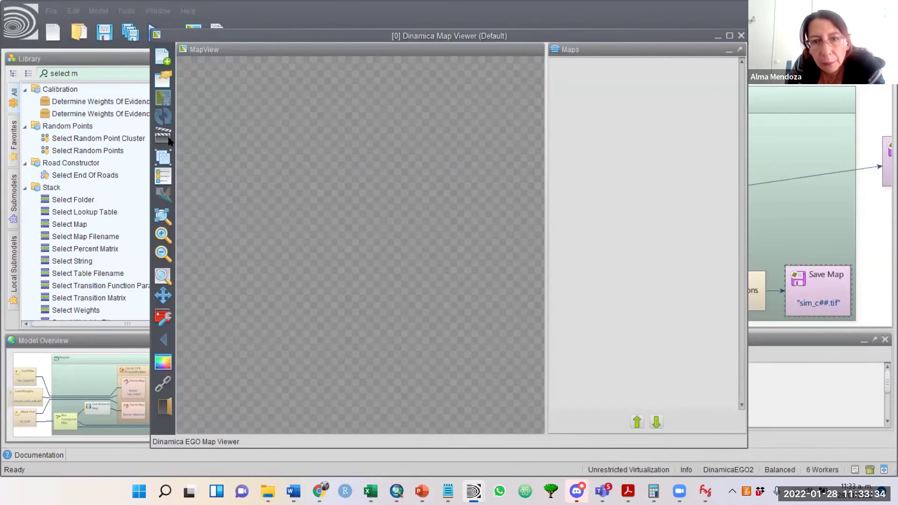
{"action": "left_click", "coordinate": [168, 141]}
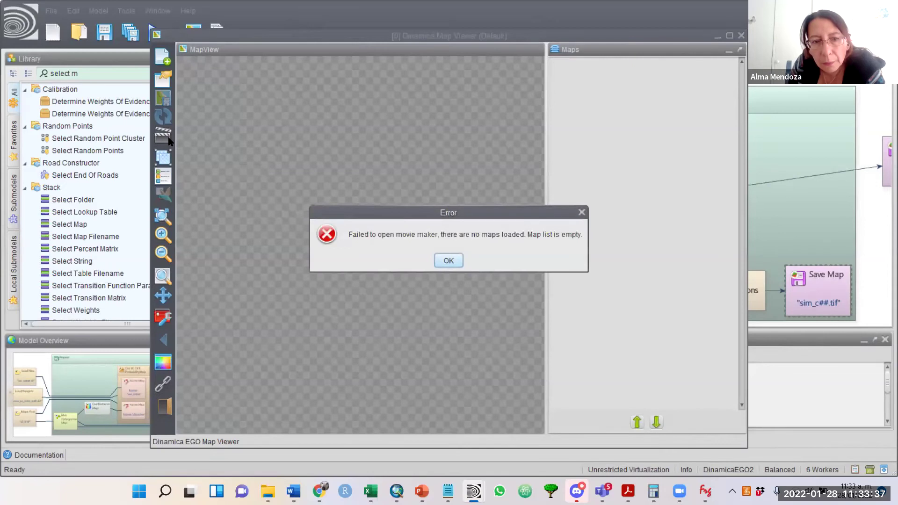
{"action": "left_click", "coordinate": [456, 260]}
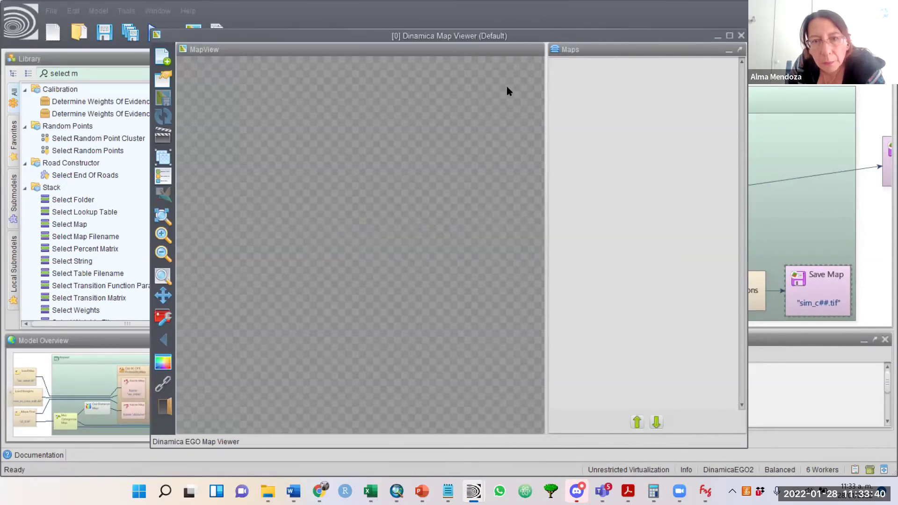
Step: Load the maps sim_c01.tif through sim_c15.tif from the p7 folder, keeping the map list
{"action": "left_click", "coordinate": [164, 58]}
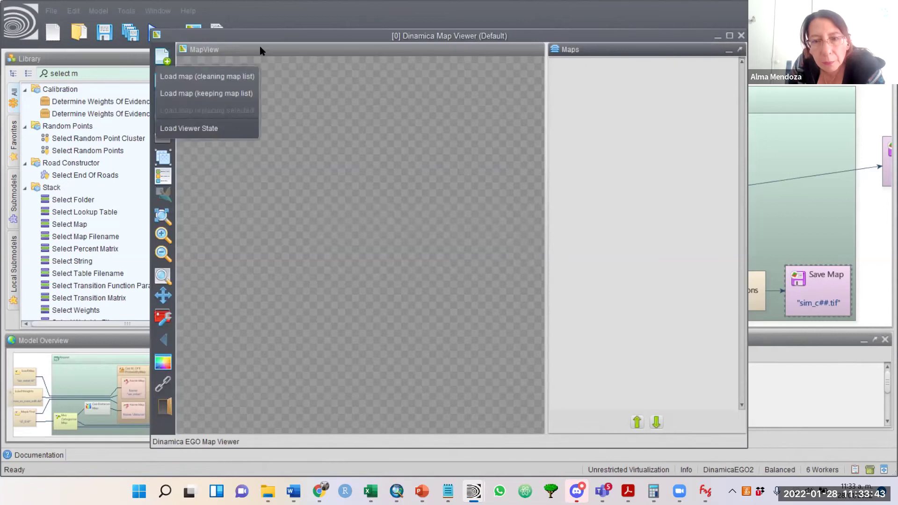
{"action": "left_click", "coordinate": [224, 94]}
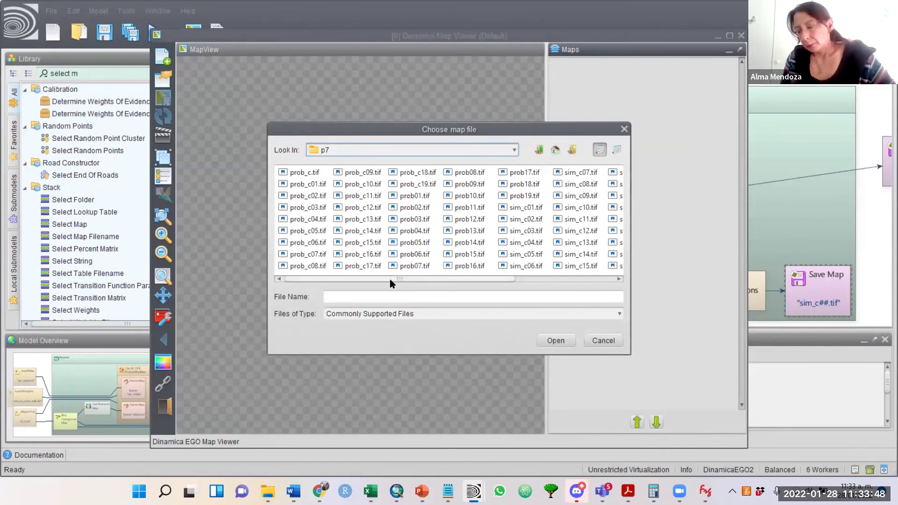
{"action": "left_click_drag", "start_coordinate": [390, 279], "coordinate": [465, 276]}
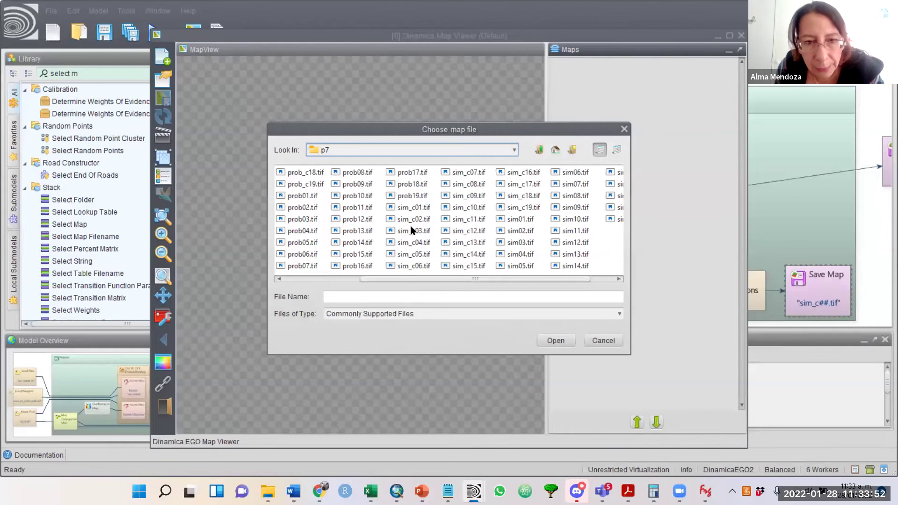
{"action": "left_click", "coordinate": [422, 208], "text": "shift"}
{"action": "left_click", "coordinate": [422, 209]}
{"action": "left_click", "coordinate": [471, 267], "text": "shift"}
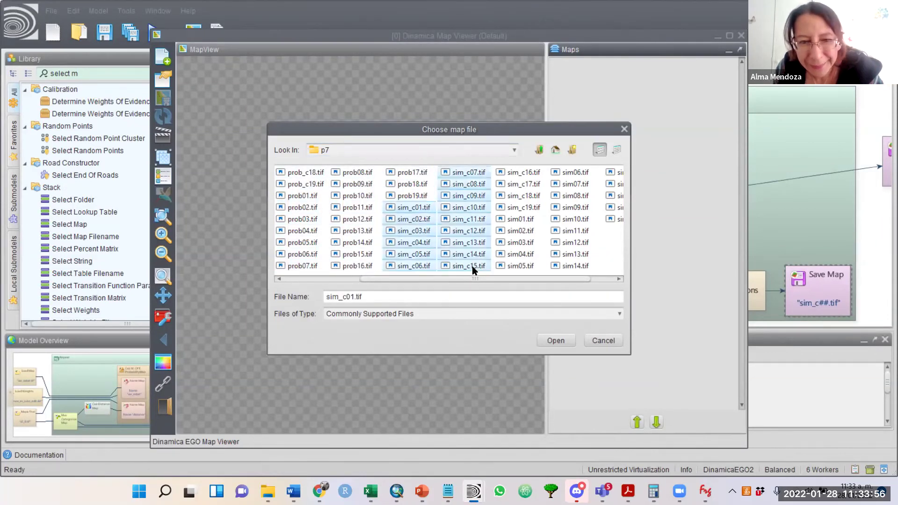
{"action": "left_click", "coordinate": [554, 340]}
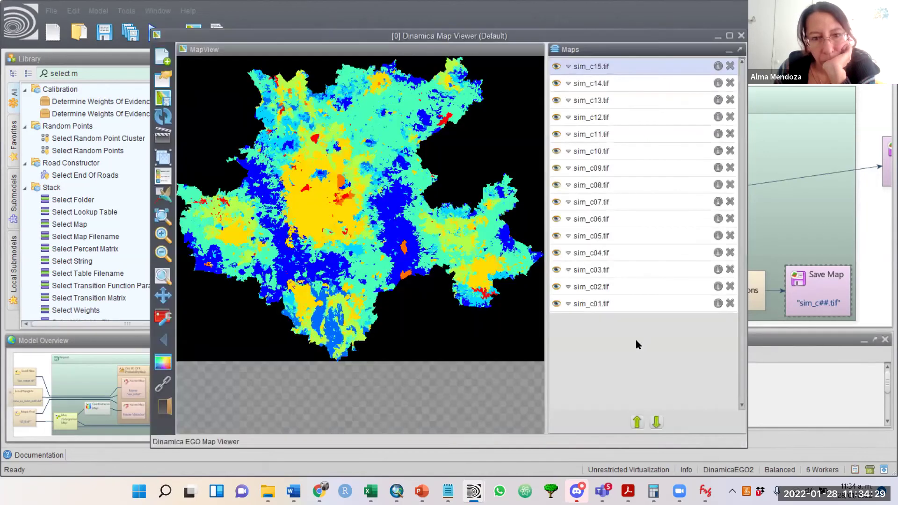
Step: Look at the layer, palette and opacity settings of sim_c15.tif and sim_c01.tif
{"action": "left_click", "coordinate": [569, 66]}
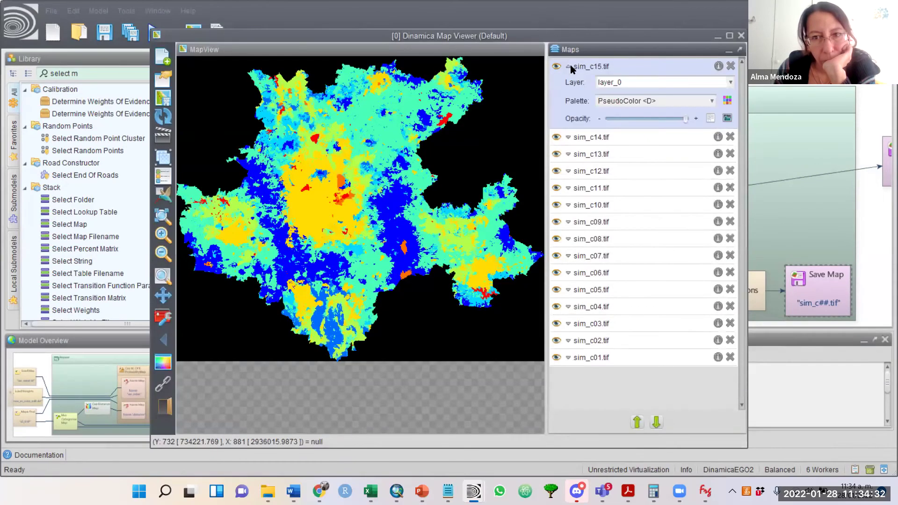
{"action": "left_click", "coordinate": [569, 66]}
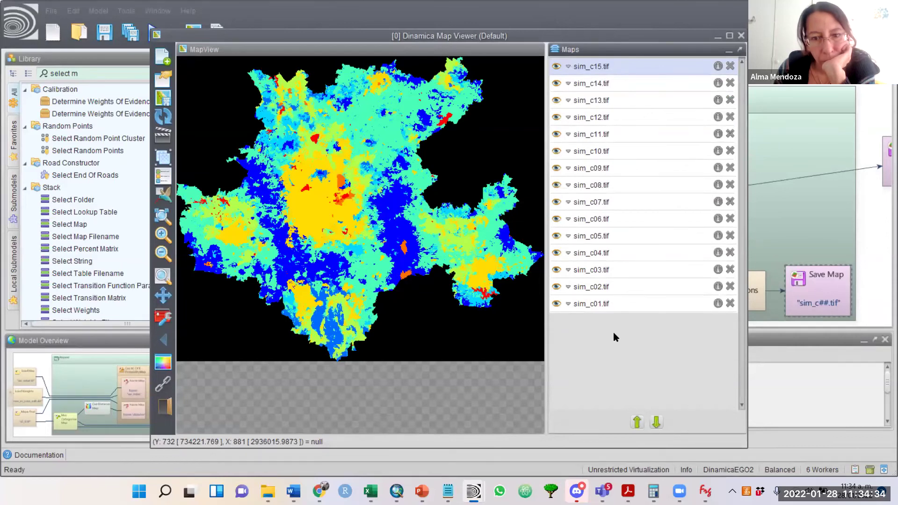
{"action": "left_click", "coordinate": [568, 304]}
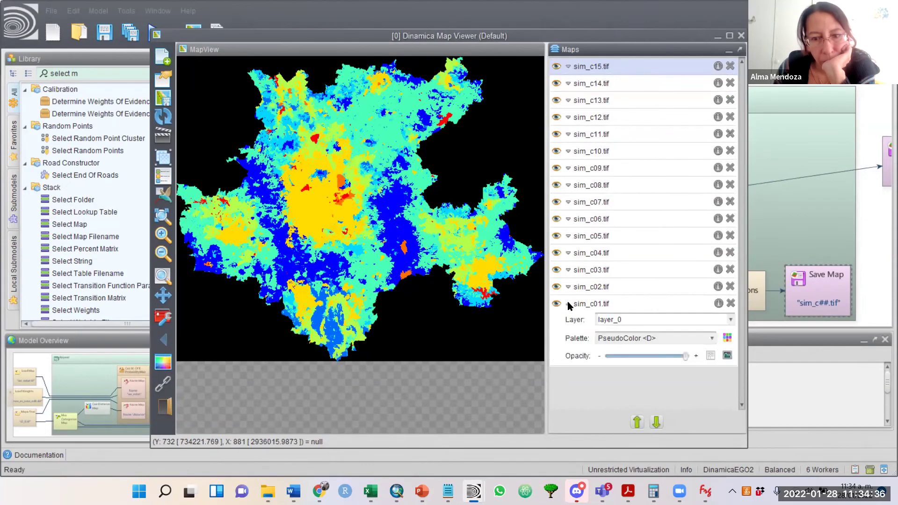
{"action": "left_click", "coordinate": [568, 304]}
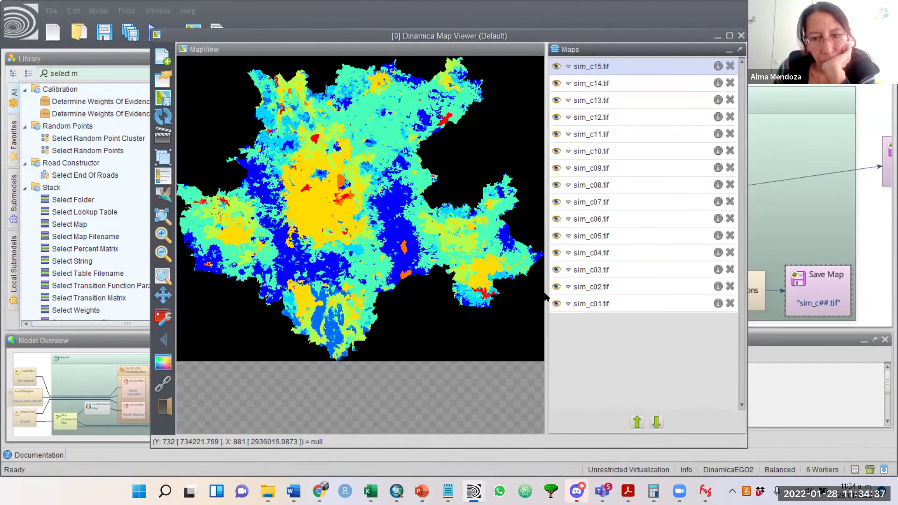
Step: Fit the histogram limits of sim_c01.tif to the actual values, from 1 to 8, and close the histogram
{"action": "left_click", "coordinate": [569, 303]}
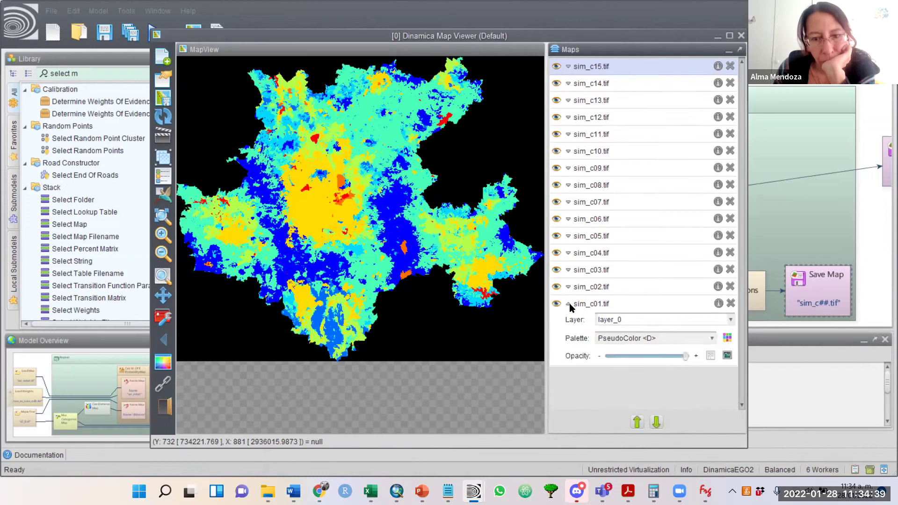
{"action": "left_click", "coordinate": [727, 357]}
{"action": "left_click", "coordinate": [595, 189]}
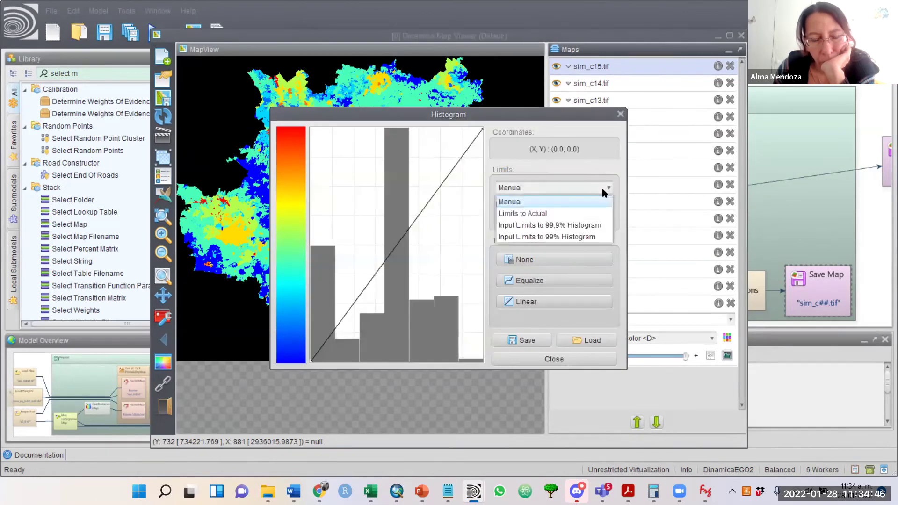
{"action": "left_click", "coordinate": [543, 214]}
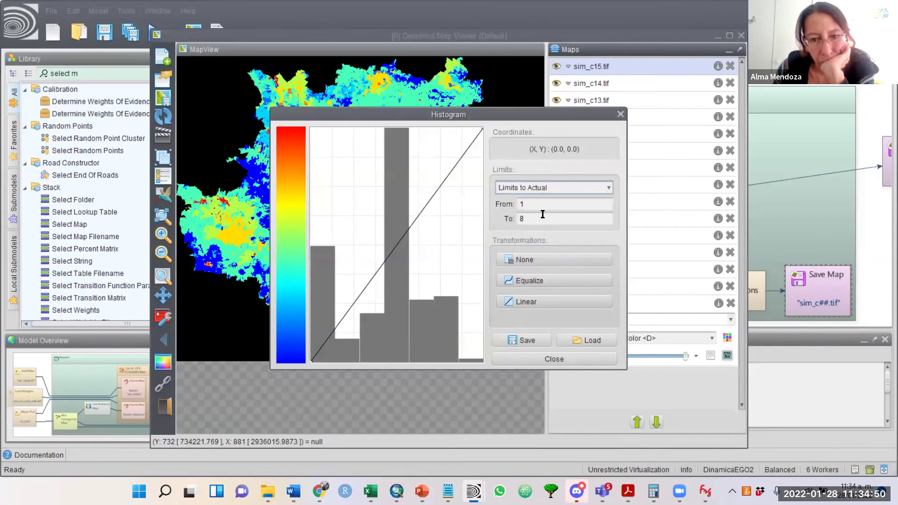
{"action": "key", "text": "Return"}
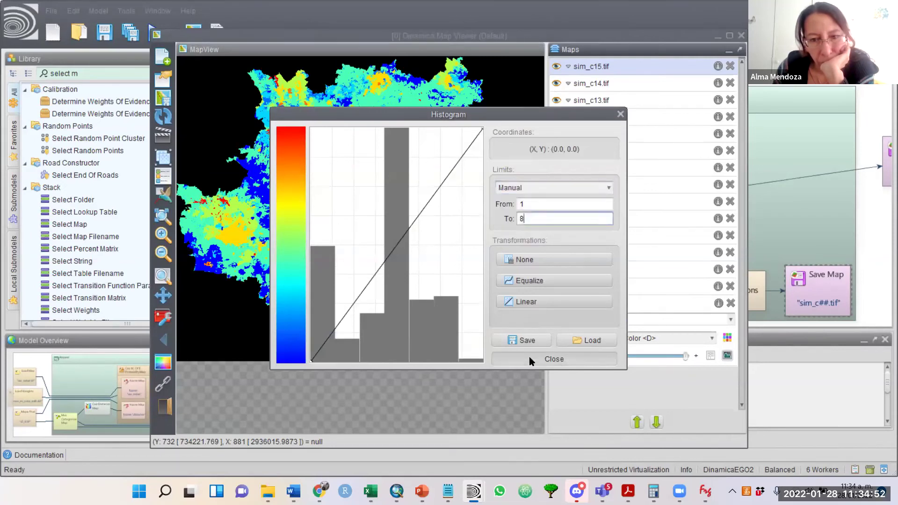
{"action": "left_click", "coordinate": [544, 358]}
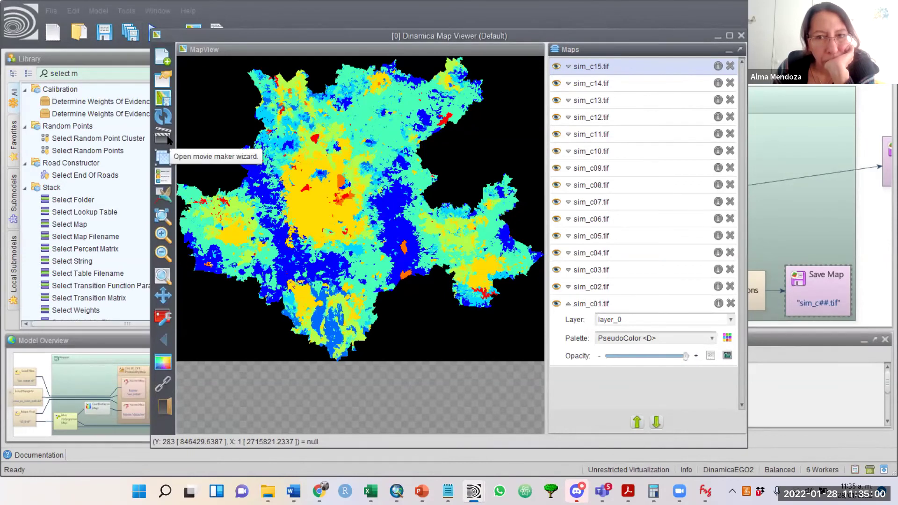
Step: Remove sim_c15.tif through sim_c11.tif from the viewer's map list
{"action": "left_click", "coordinate": [731, 66]}
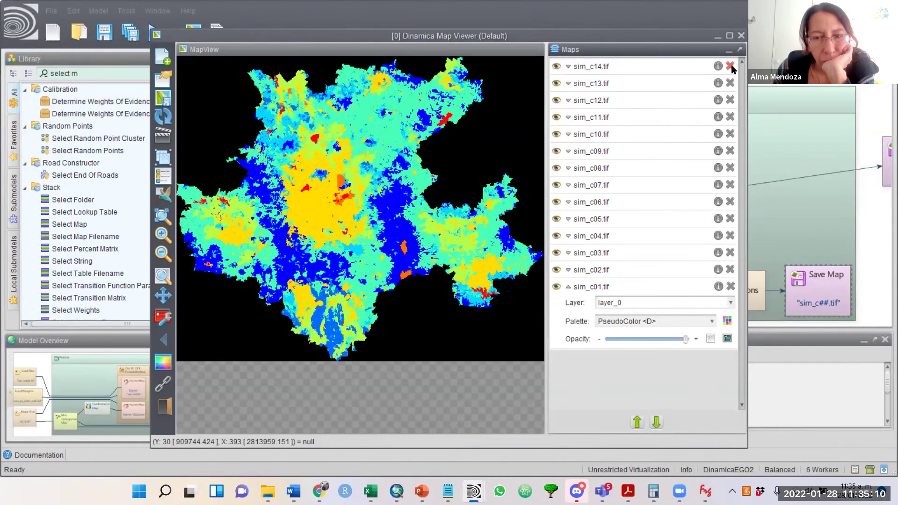
{"action": "left_click", "coordinate": [731, 67]}
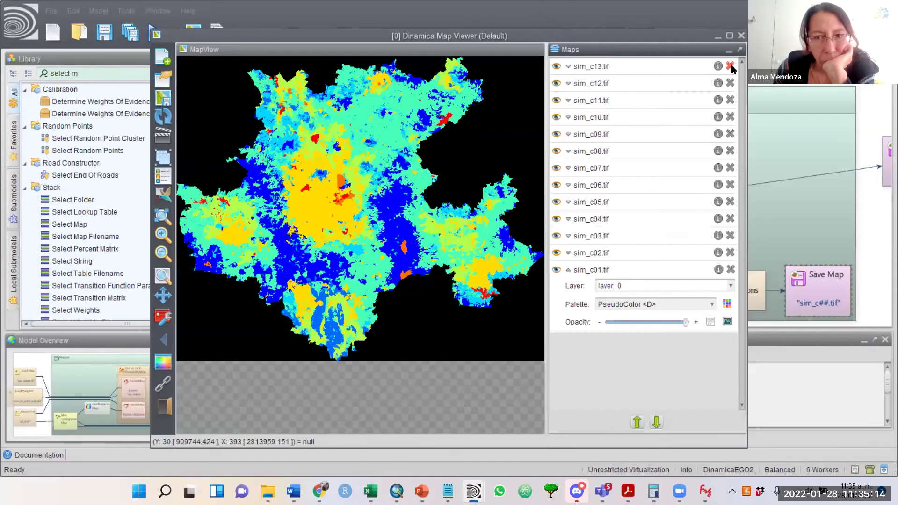
{"action": "left_click", "coordinate": [730, 67]}
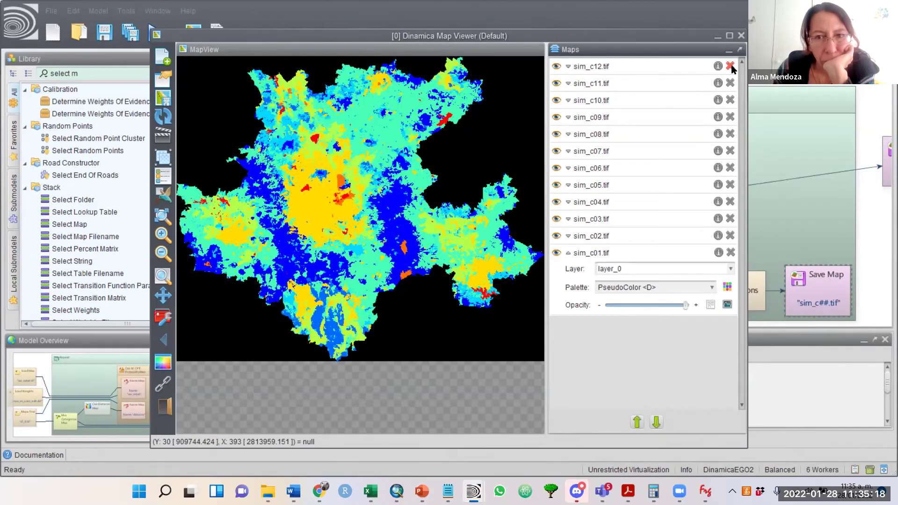
{"action": "left_click", "coordinate": [731, 66]}
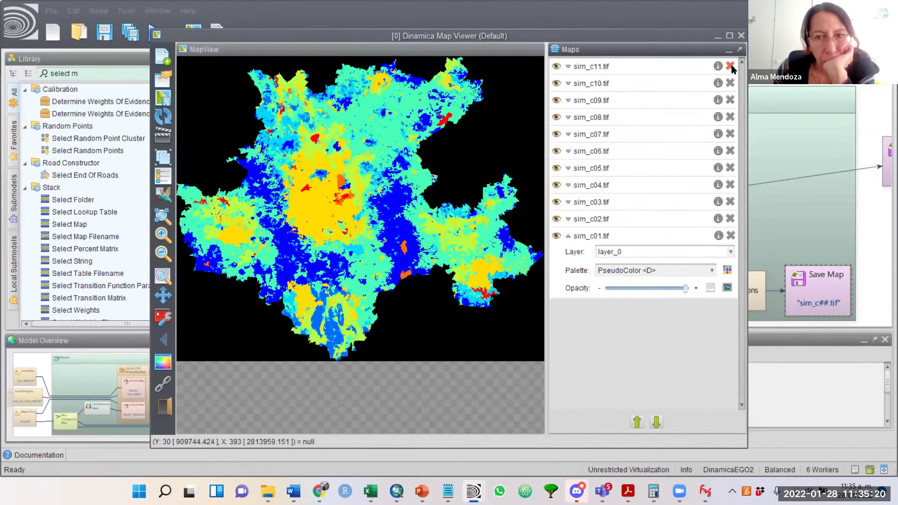
{"action": "left_click", "coordinate": [731, 67]}
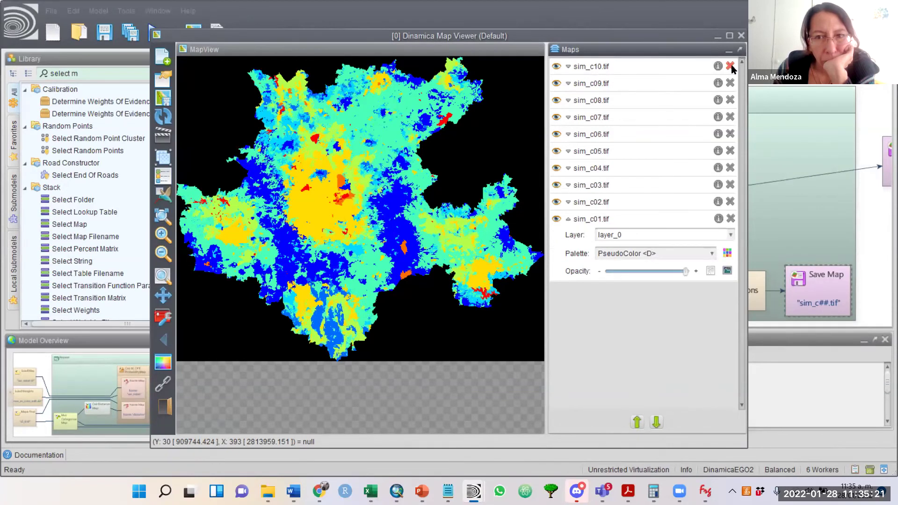
Step: Start the Movie Maker and select the sim_c01.tif slot among the existing maps
{"action": "left_click", "coordinate": [164, 137]}
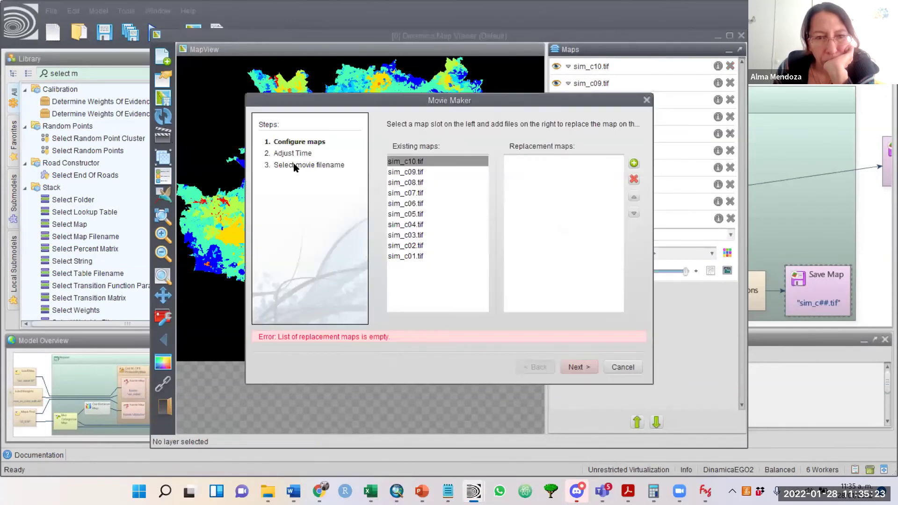
{"action": "left_click", "coordinate": [420, 256]}
{"action": "left_click_drag", "start_coordinate": [420, 246], "coordinate": [419, 218]}
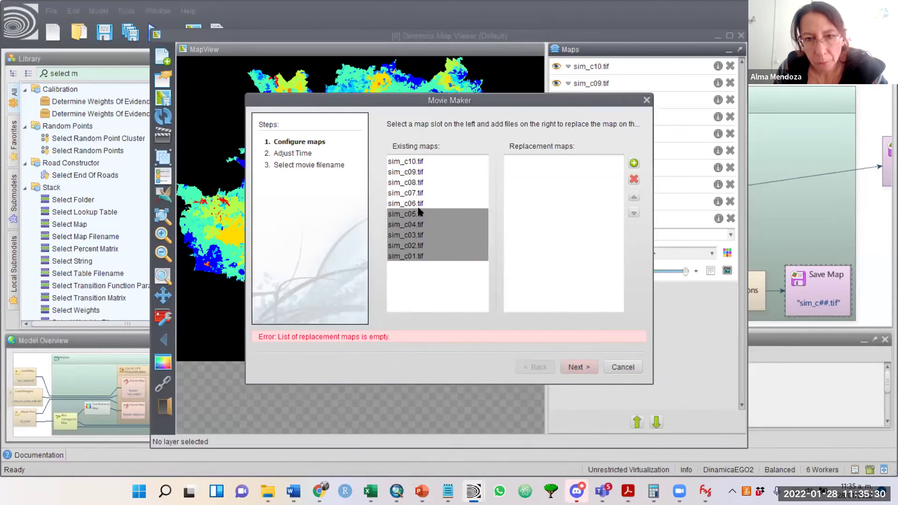
{"action": "left_click", "coordinate": [428, 268]}
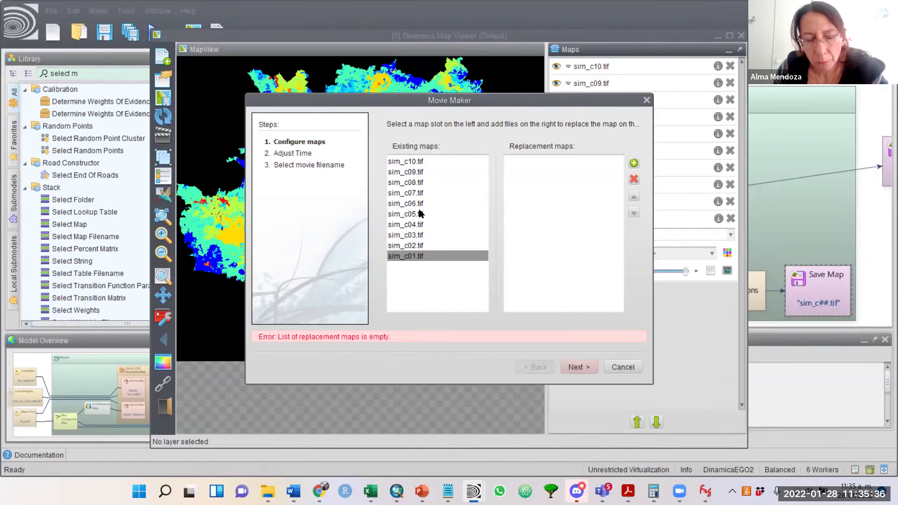
{"action": "left_click", "coordinate": [412, 162], "text": "shift"}
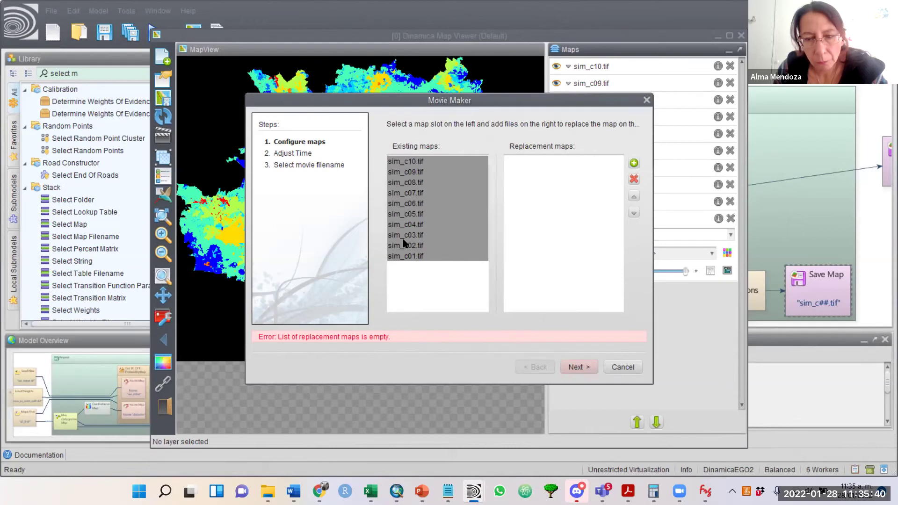
{"action": "left_click", "coordinate": [420, 256]}
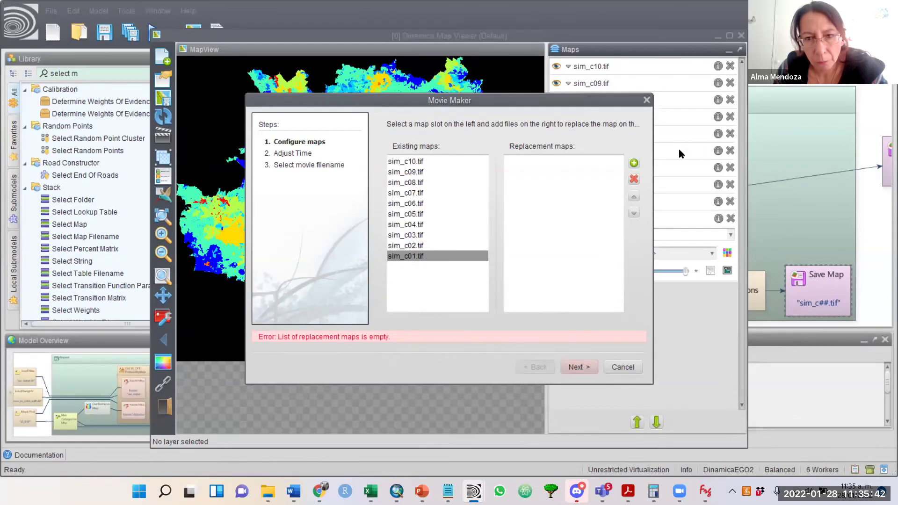
Step: Try to continue to the time adjustment without adding a replacement map for sim_c01.tif
{"action": "left_click", "coordinate": [634, 163]}
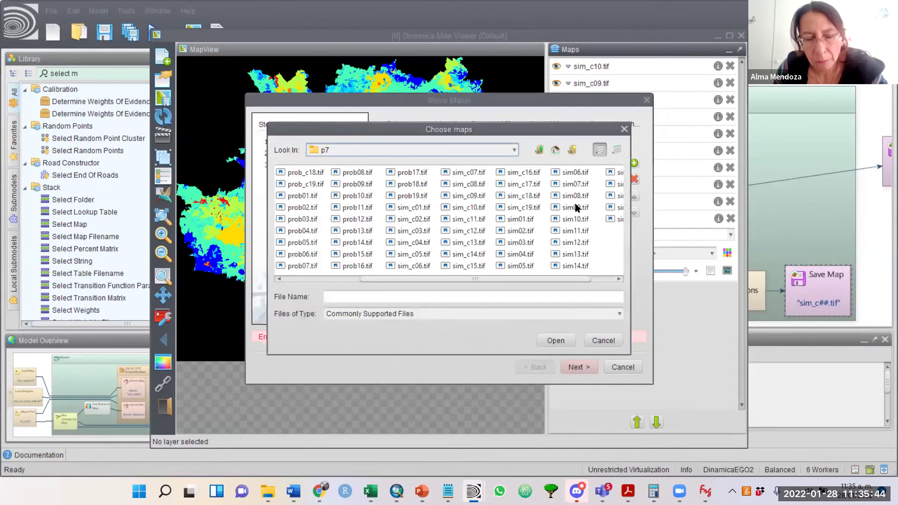
{"action": "left_click", "coordinate": [599, 342]}
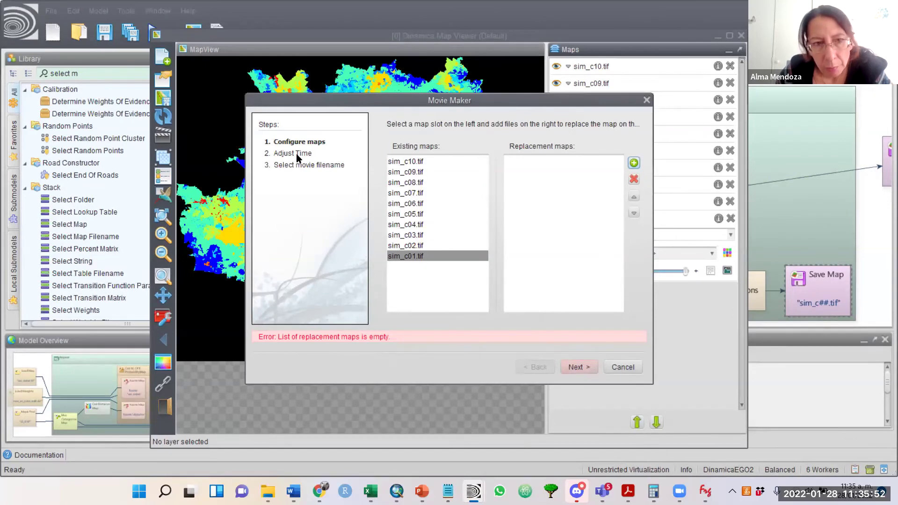
{"action": "left_click", "coordinate": [418, 247]}
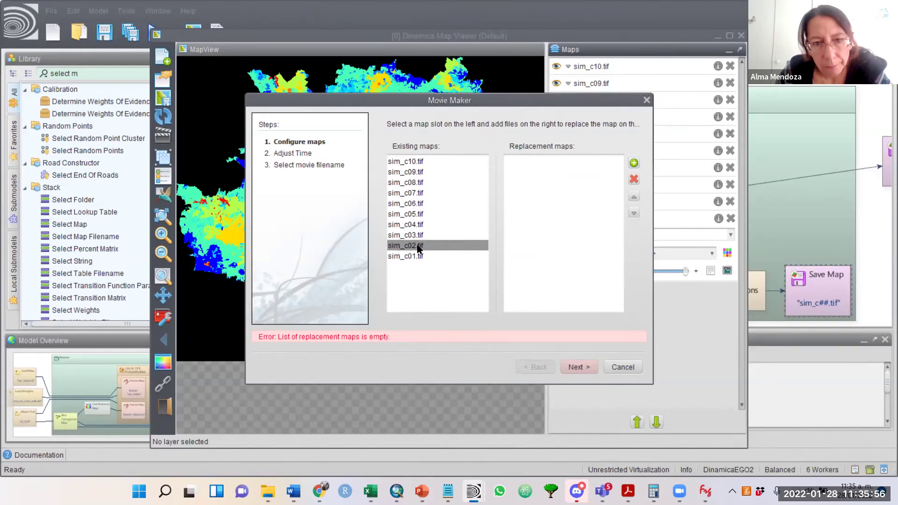
{"action": "left_click", "coordinate": [419, 257]}
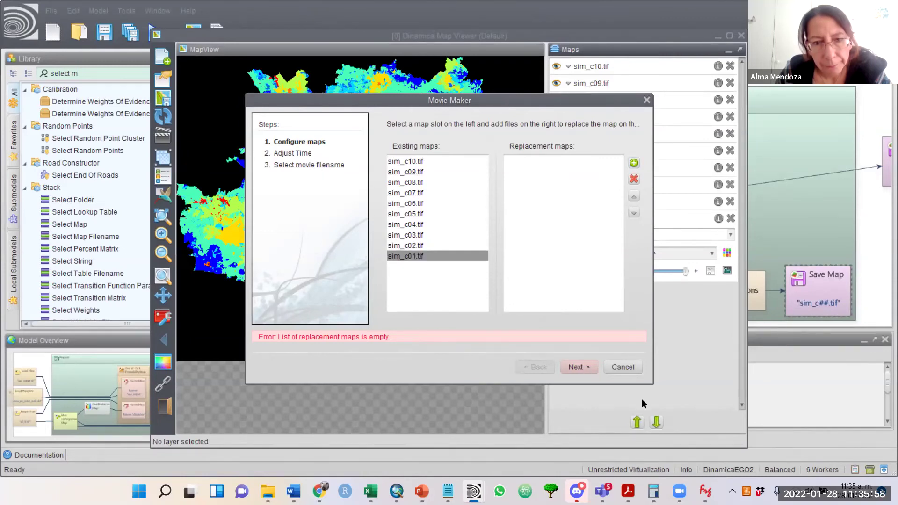
{"action": "left_click", "coordinate": [580, 366]}
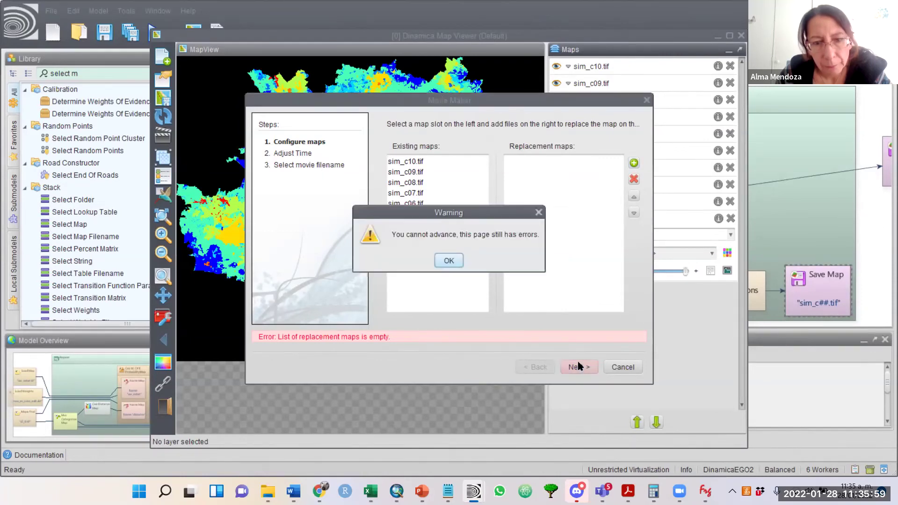
{"action": "left_click", "coordinate": [449, 260]}
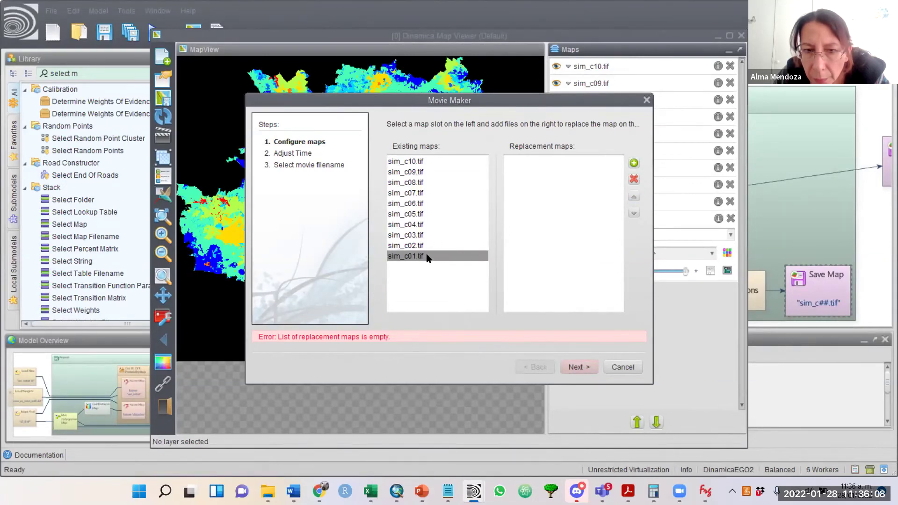
Step: Add sim_c01.tif from the p7 folder as a replacement map for the existing sim_c01.tif slot
{"action": "left_click", "coordinate": [424, 161]}
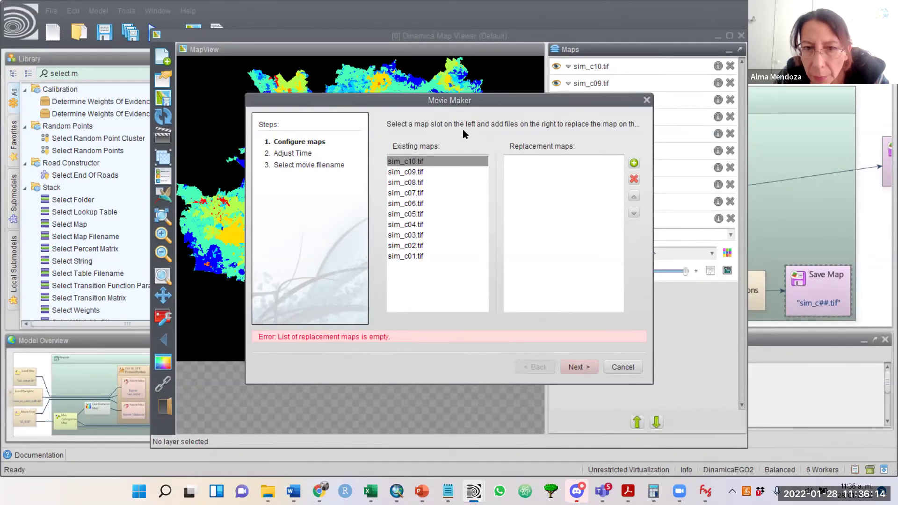
{"action": "left_click", "coordinate": [412, 257]}
{"action": "left_click", "coordinate": [634, 164]}
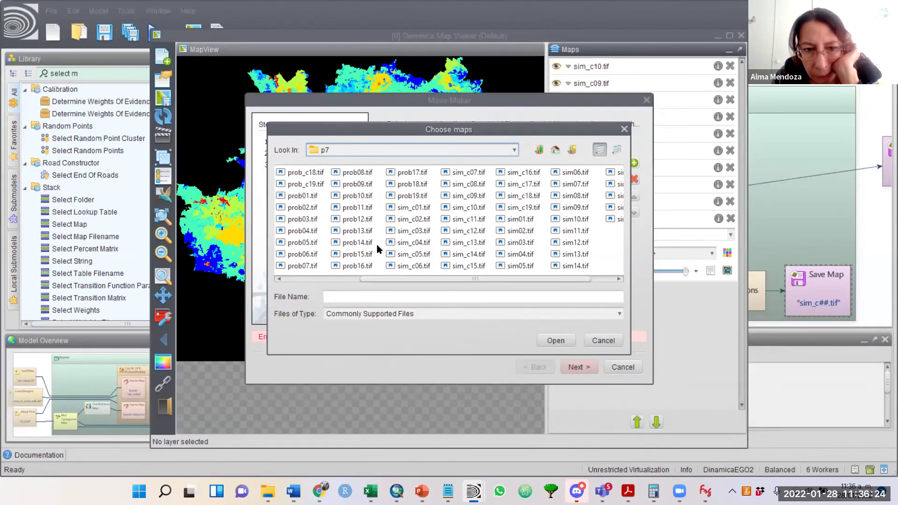
{"action": "left_click", "coordinate": [413, 207]}
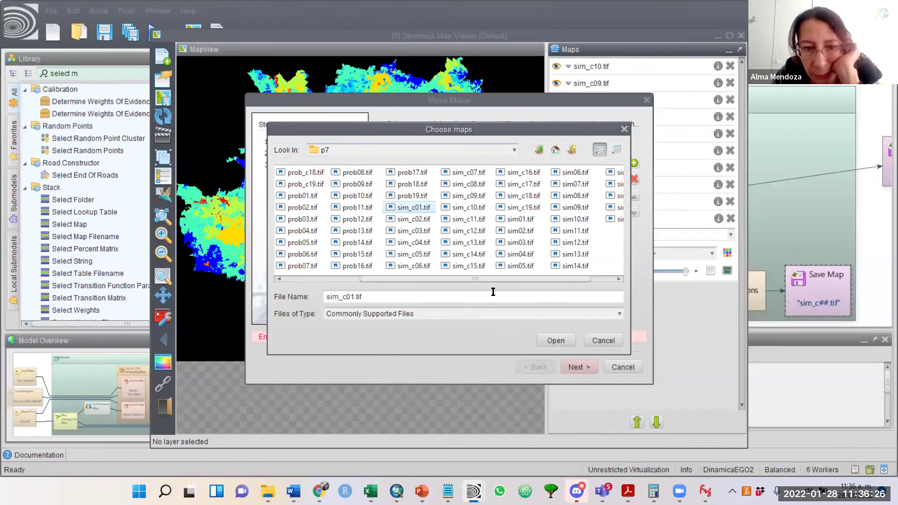
{"action": "left_click", "coordinate": [556, 341]}
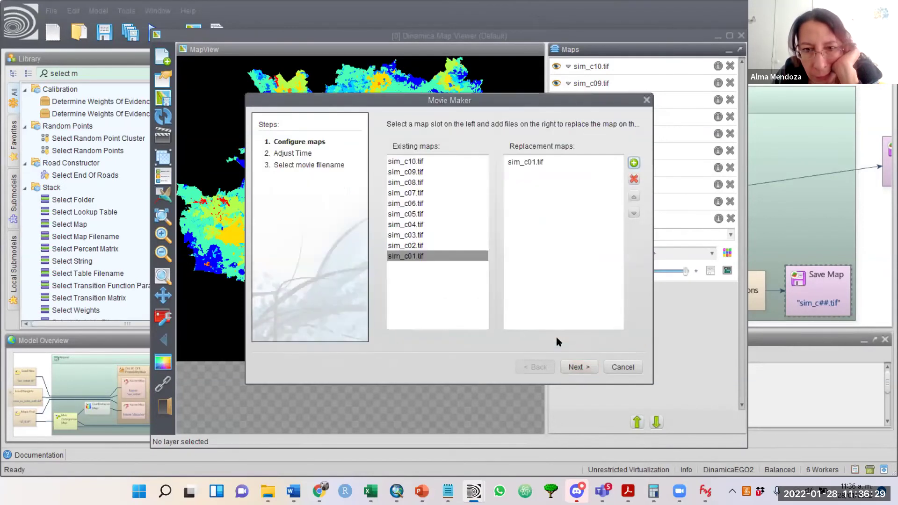
Step: Check the replacement lists of the sim_c02.tif and sim_c01.tif slots and continue to the time adjustment
{"action": "left_click", "coordinate": [421, 246]}
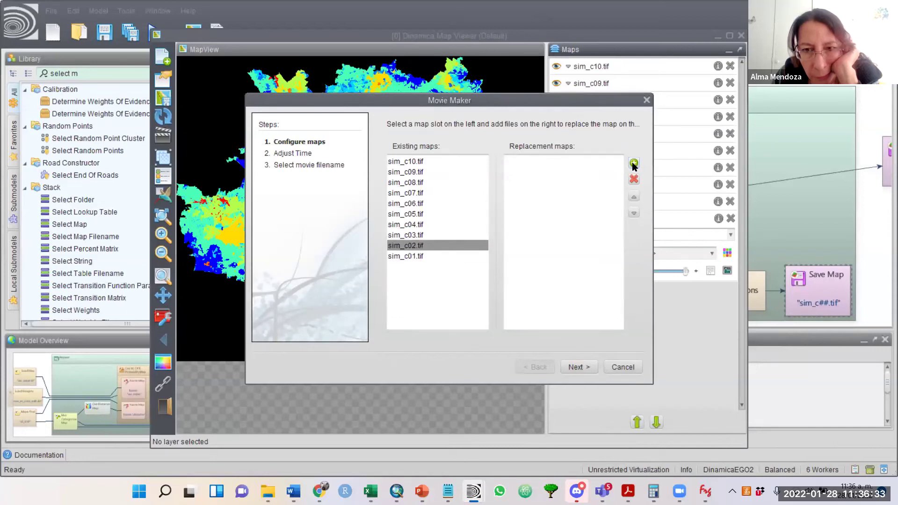
{"action": "left_click", "coordinate": [416, 256]}
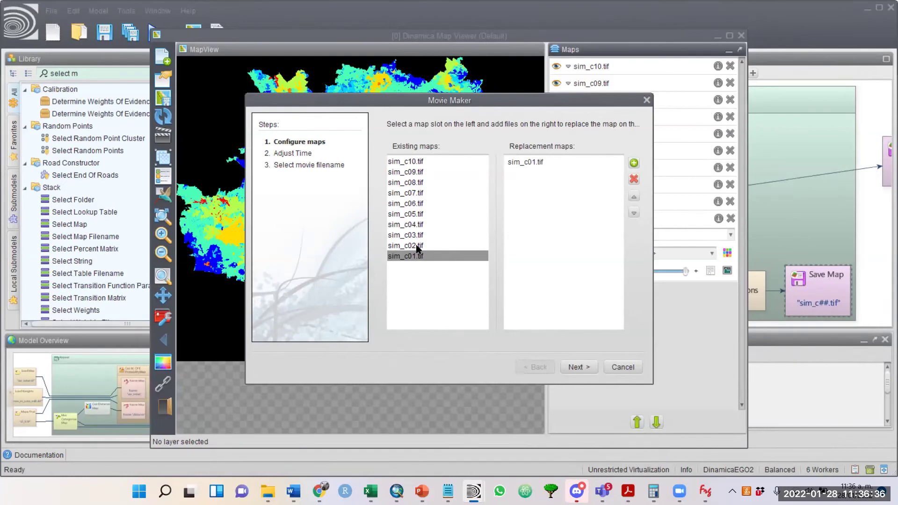
{"action": "left_click", "coordinate": [419, 247]}
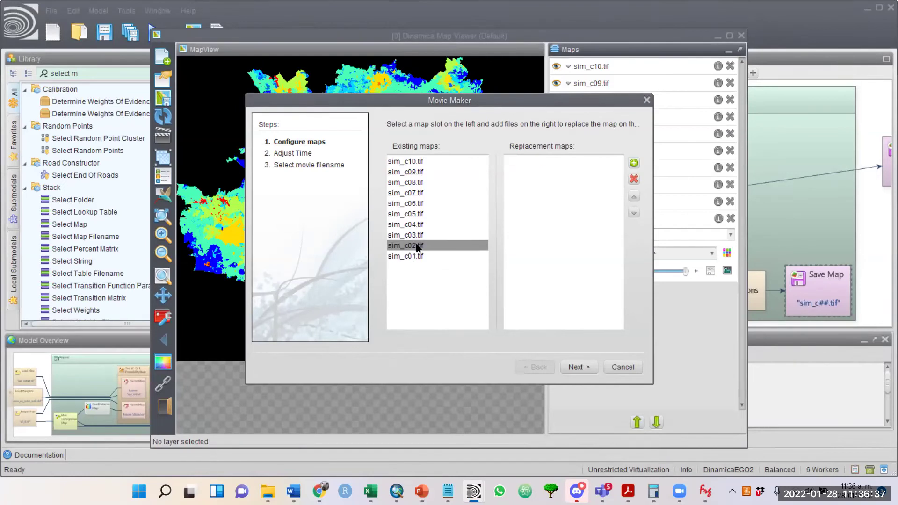
{"action": "left_click", "coordinate": [574, 367]}
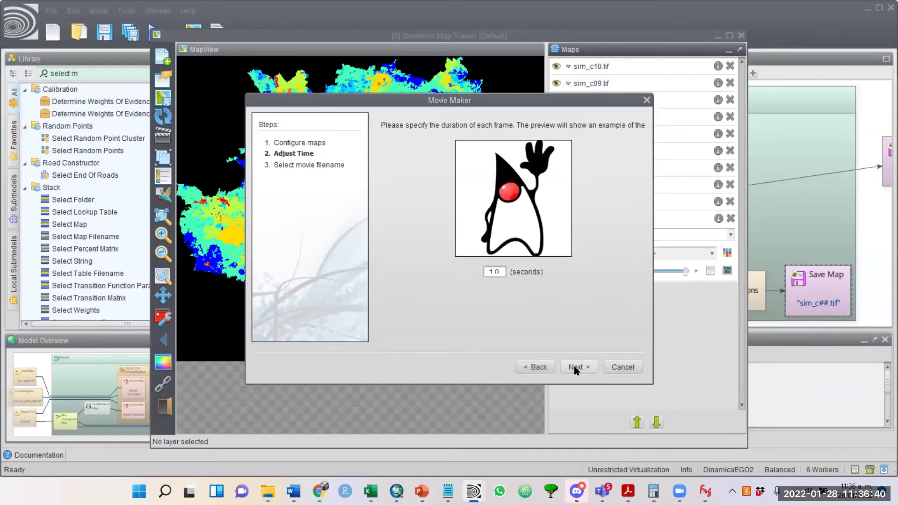
Step: Set the duration of each frame to 30 seconds and continue to the movie filename selection
{"action": "double_click", "coordinate": [495, 273]}
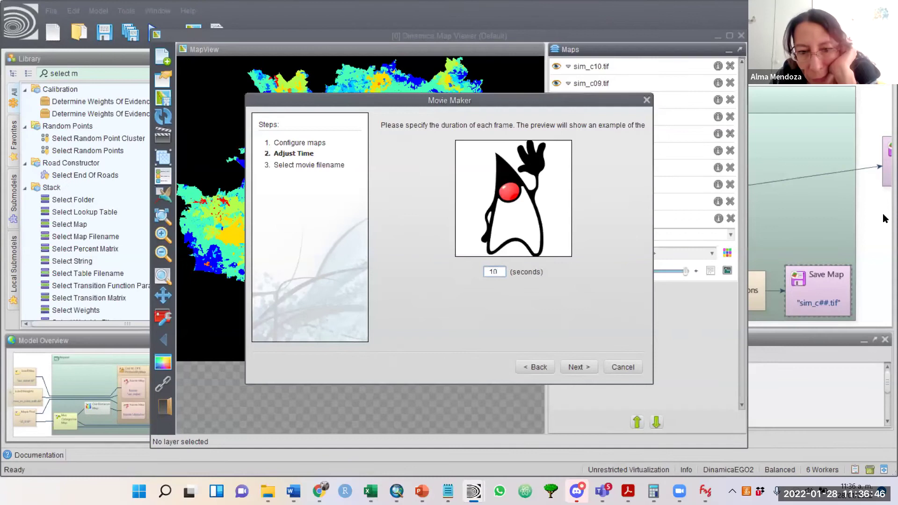
{"action": "key", "text": "BackSpace"}
{"action": "key", "text": "BackSpace"}
{"action": "key", "text": "BackSpace"}
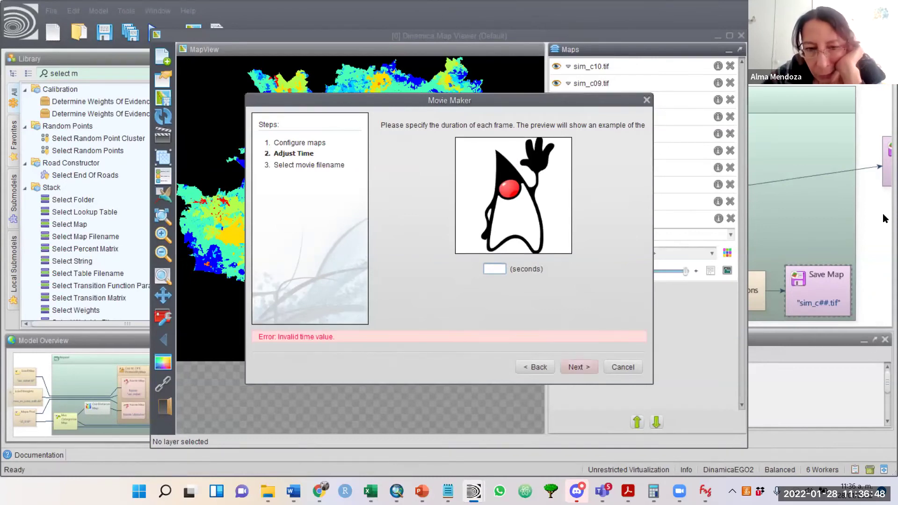
{"action": "type", "text": "30"}
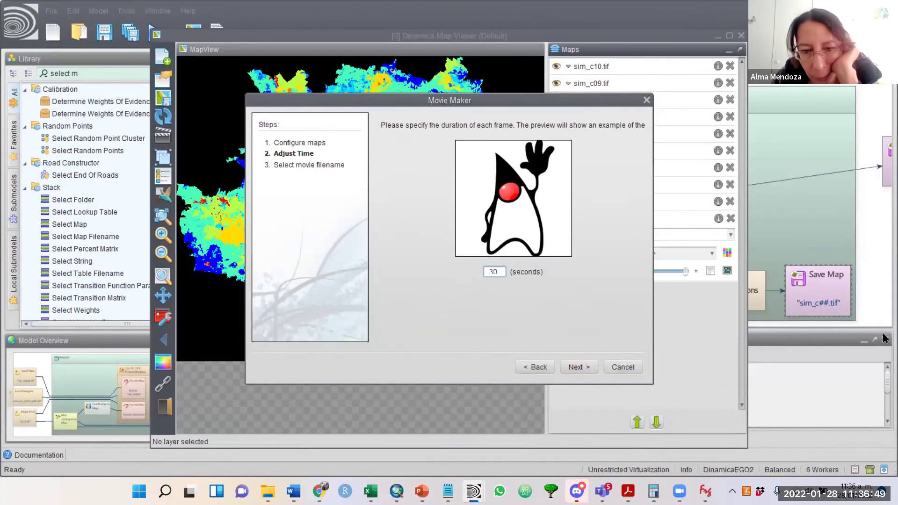
{"action": "left_click", "coordinate": [577, 368]}
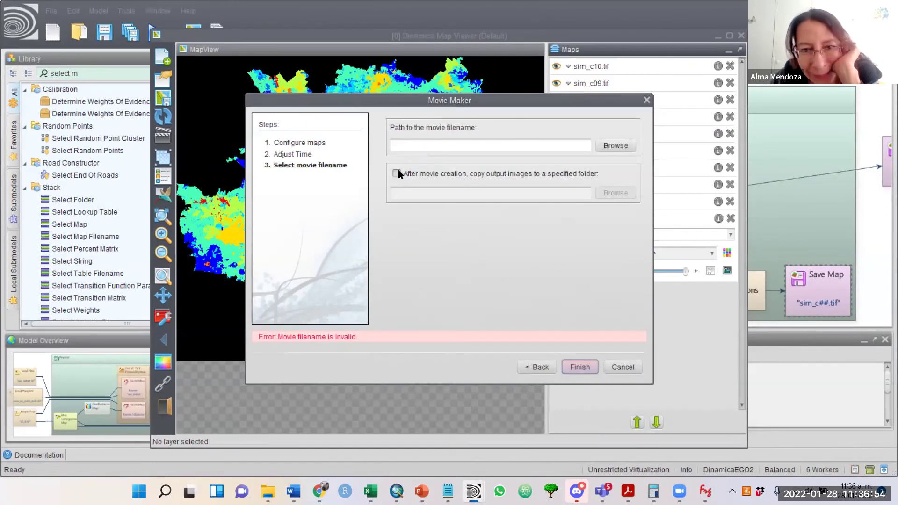
Step: Set the movie file to pelicula.mp4 in the extras folder and create the movie
{"action": "left_click", "coordinate": [620, 146]}
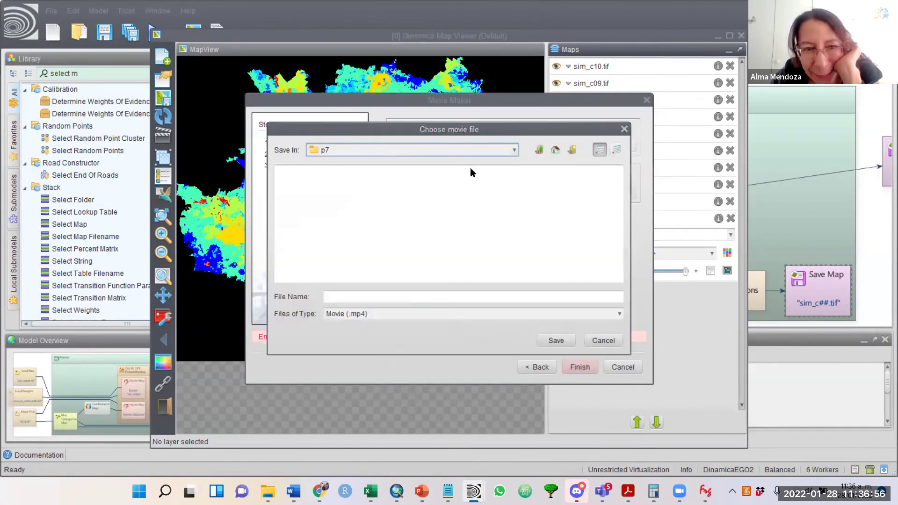
{"action": "left_click", "coordinate": [296, 185]}
{"action": "double_click", "coordinate": [296, 185]}
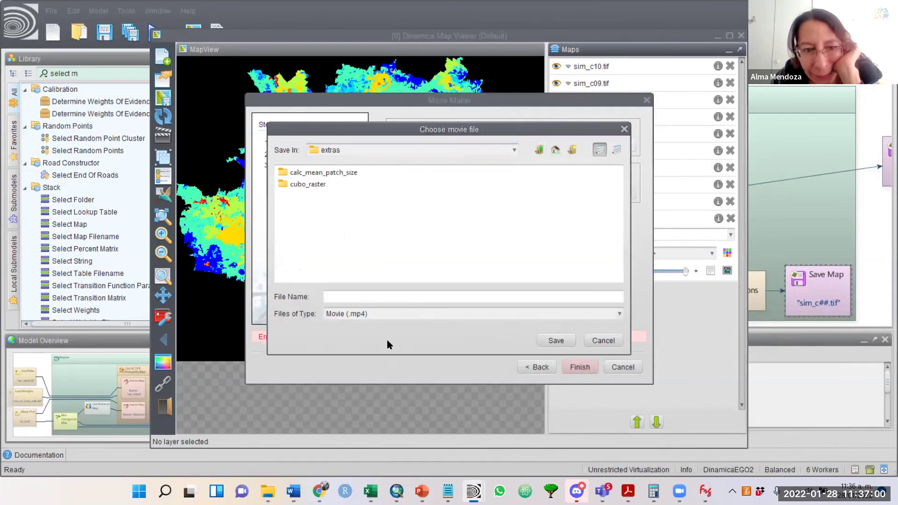
{"action": "left_click", "coordinate": [366, 290]}
{"action": "type", "text": "pe"}
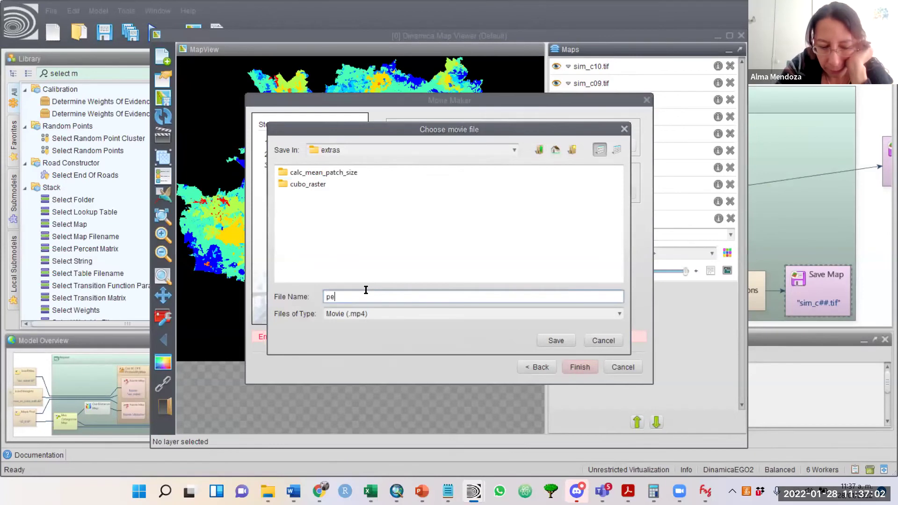
{"action": "type", "text": "licula"}
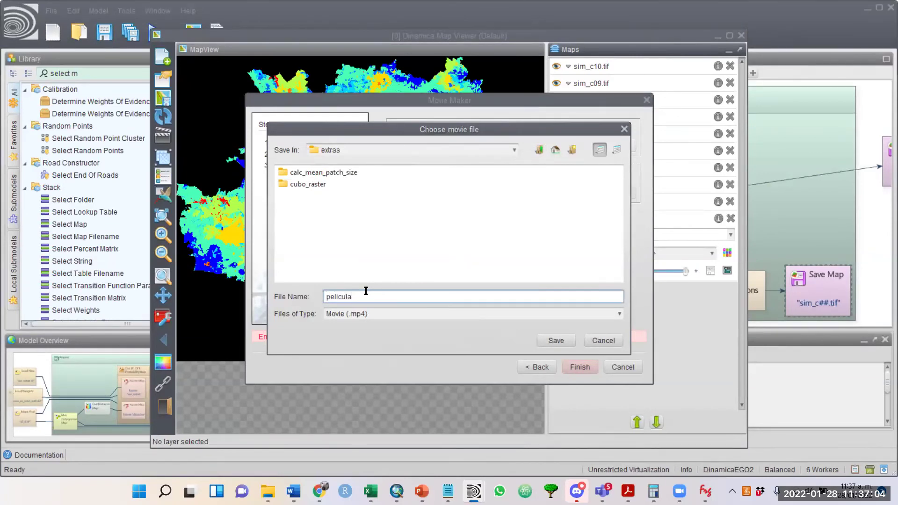
{"action": "left_click", "coordinate": [560, 335]}
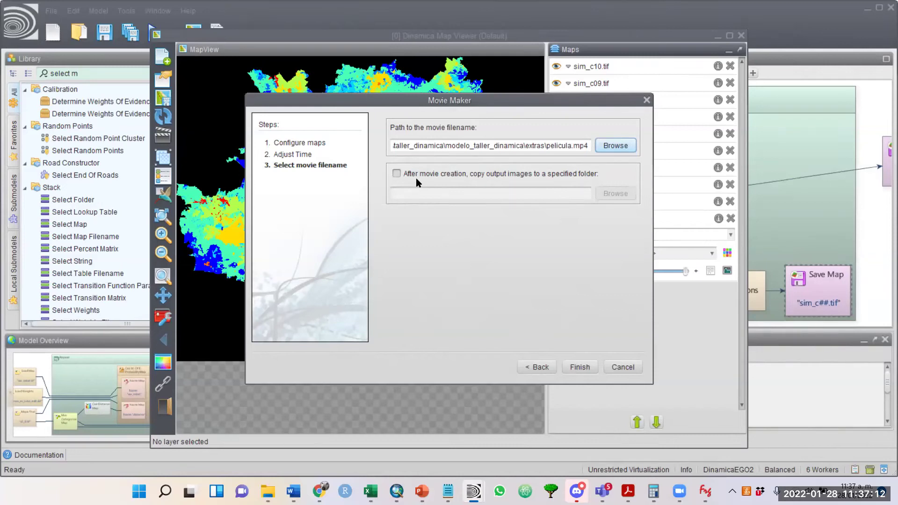
{"action": "left_click", "coordinate": [584, 368]}
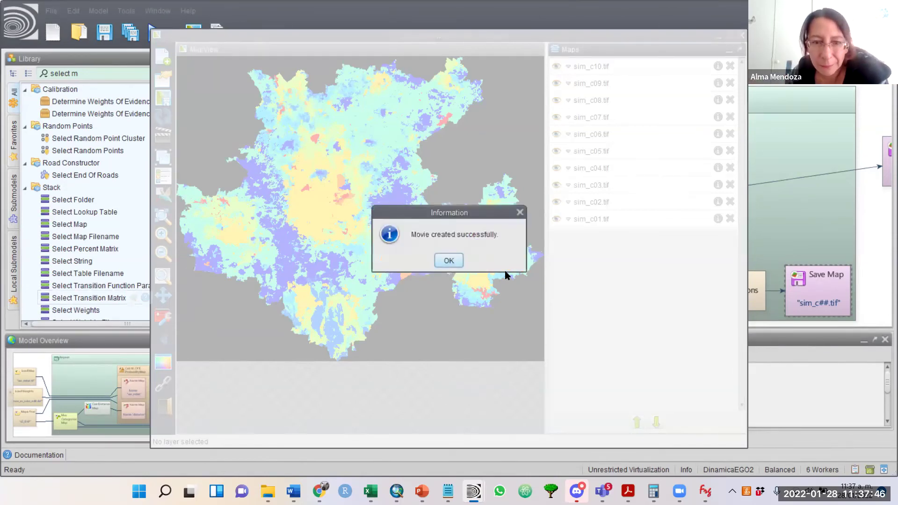
{"action": "left_click", "coordinate": [450, 260]}
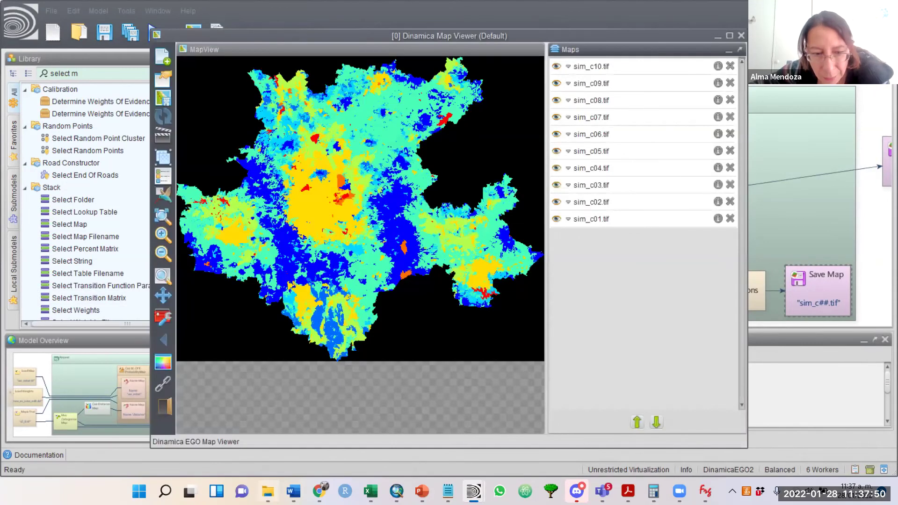
Step: Switch to File Explorer and browse to the taller_dinamica folder inside aa_gis on the C: drive
{"action": "left_click", "coordinate": [267, 492]}
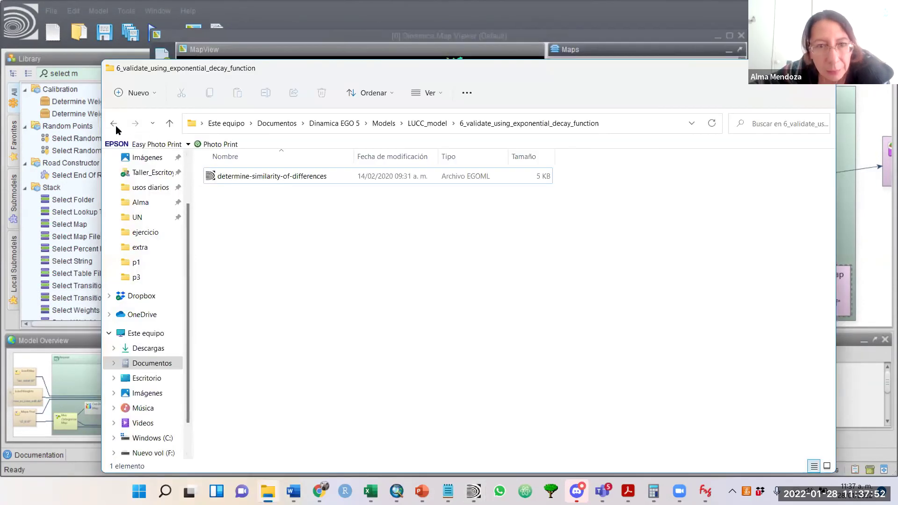
{"action": "left_click", "coordinate": [153, 438]}
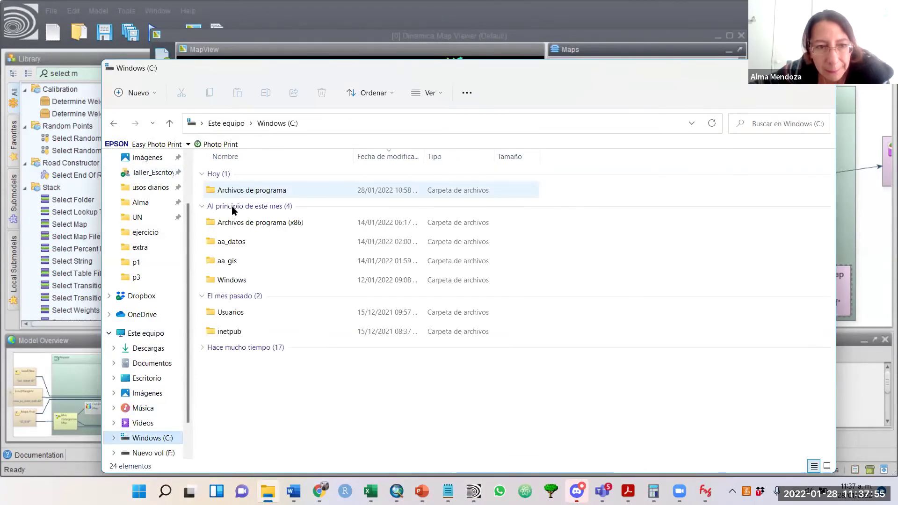
{"action": "double_click", "coordinate": [220, 260]}
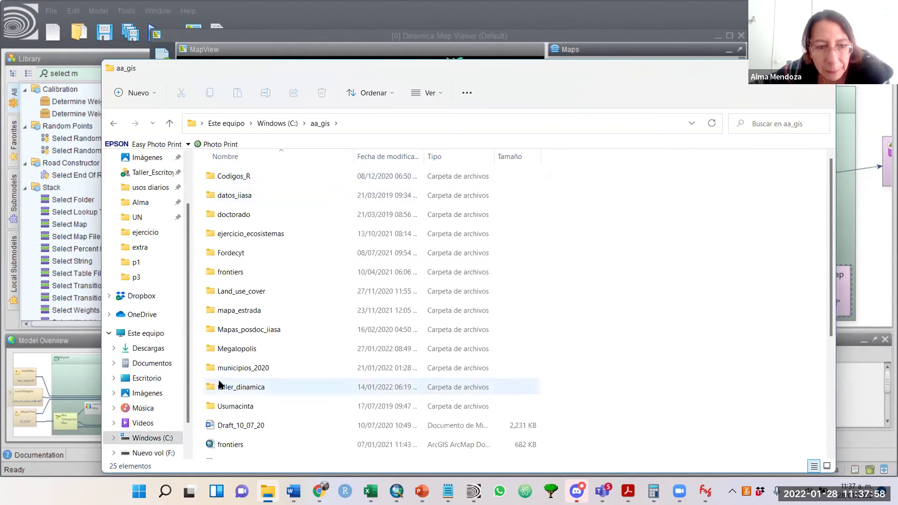
{"action": "double_click", "coordinate": [224, 387]}
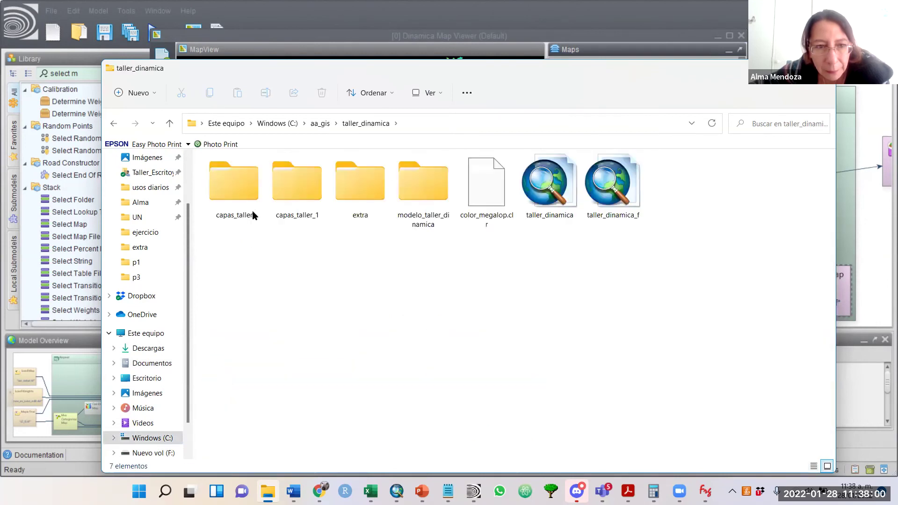
{"action": "left_click", "coordinate": [354, 209]}
{"action": "double_click", "coordinate": [354, 209]}
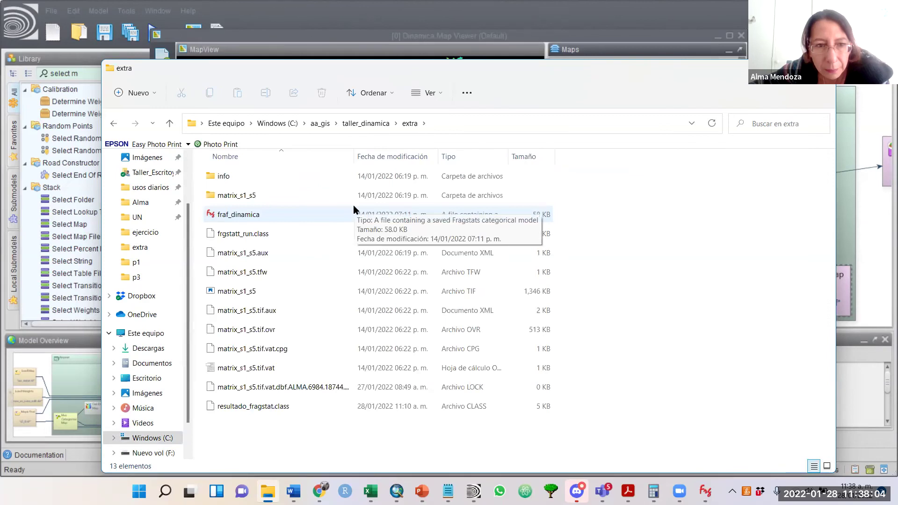
{"action": "left_click", "coordinate": [114, 123]}
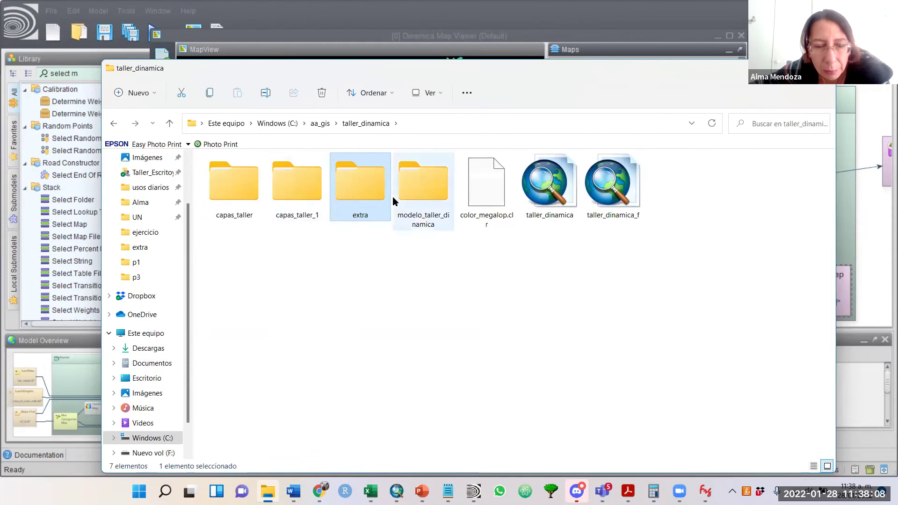
Step: Find the pelicula movie in the extras folder of modelo_taller_dinamica, play it, and return to the Dinamica EGO map viewer
{"action": "left_click", "coordinate": [398, 196]}
{"action": "double_click", "coordinate": [397, 196]}
{"action": "double_click", "coordinate": [231, 195]}
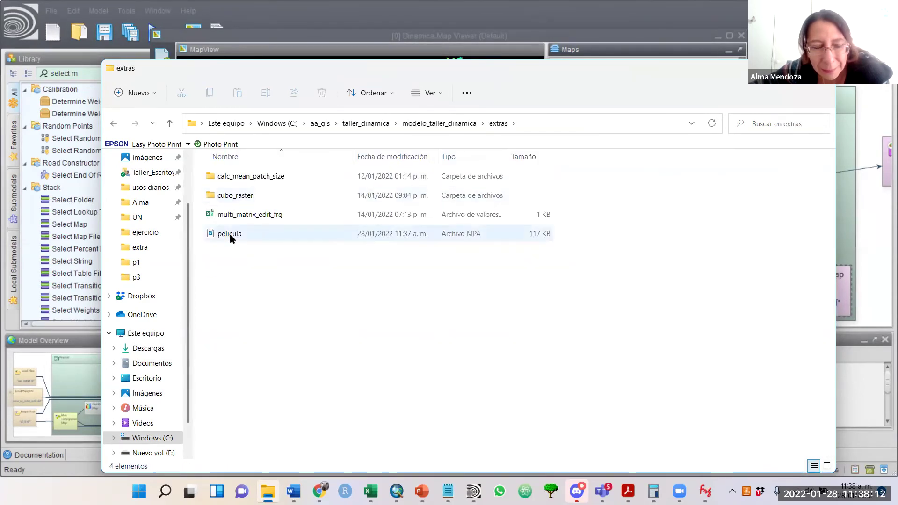
{"action": "left_click", "coordinate": [230, 235]}
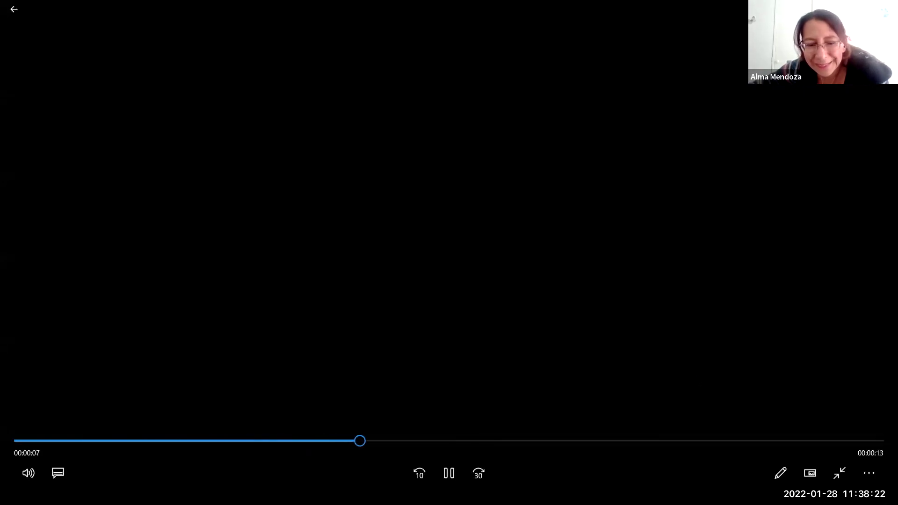
{"action": "mouse_move", "coordinate": [493, 480]}
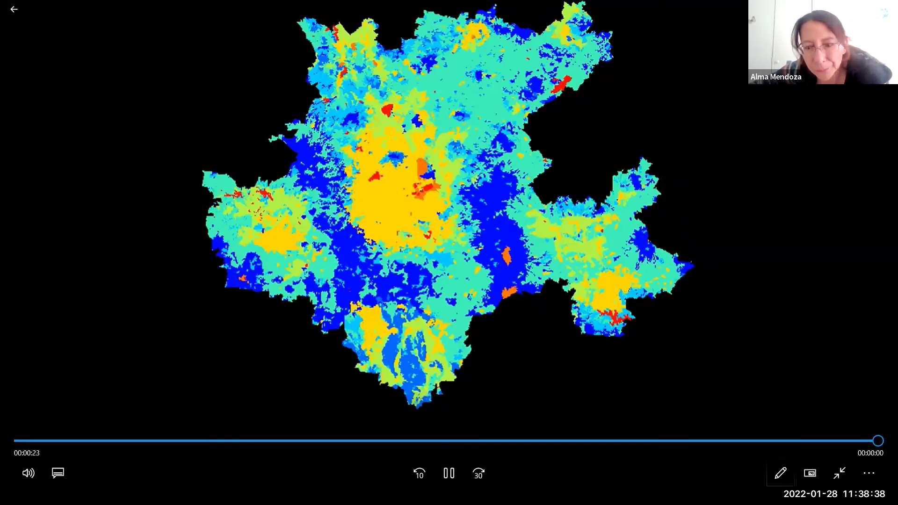
{"action": "left_click", "coordinate": [840, 473]}
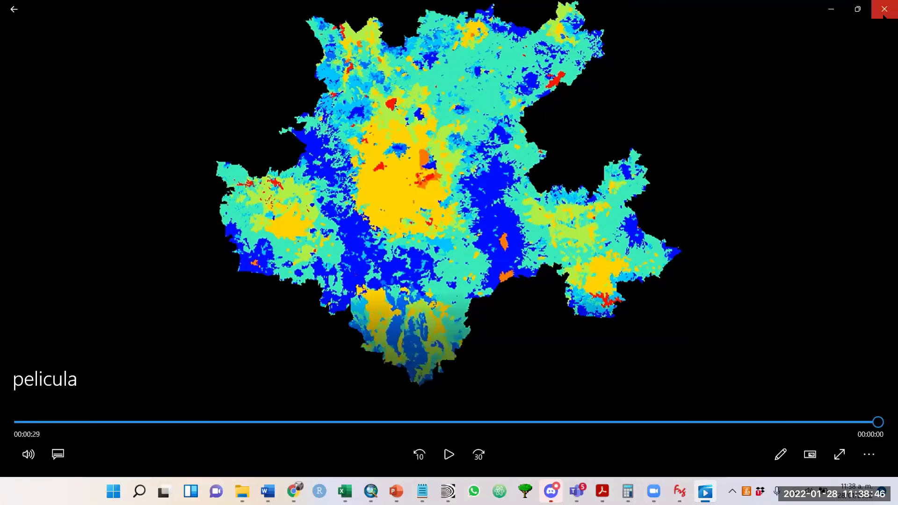
{"action": "left_click", "coordinate": [832, 9]}
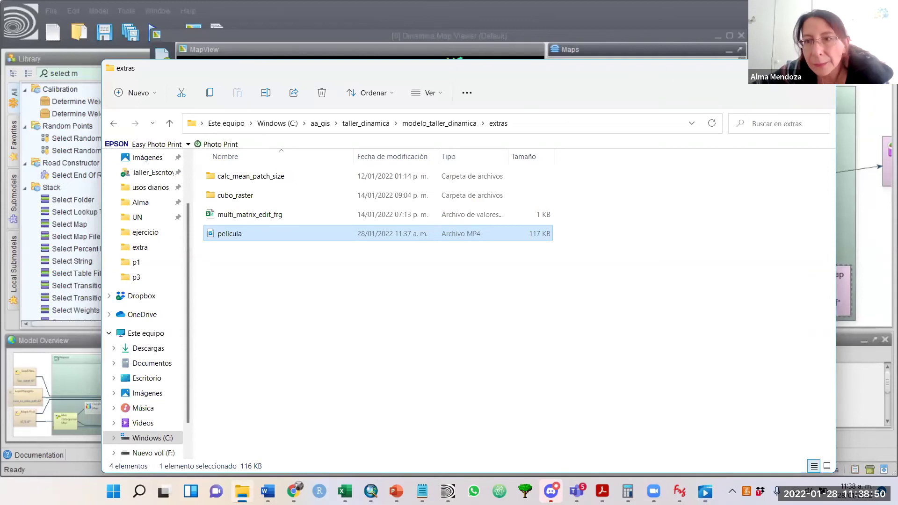
{"action": "left_click", "coordinate": [780, 68]}
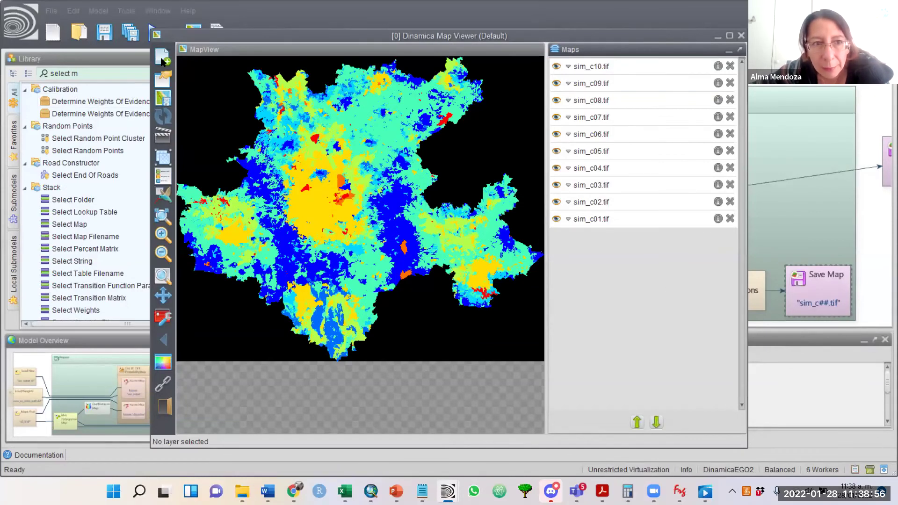
Step: Start a new movie in the Movie Maker, select all existing maps from sim_c10.tif to sim_c01.tif, and continue to the time adjustment
{"action": "left_click", "coordinate": [162, 59]}
{"action": "left_click", "coordinate": [596, 279]}
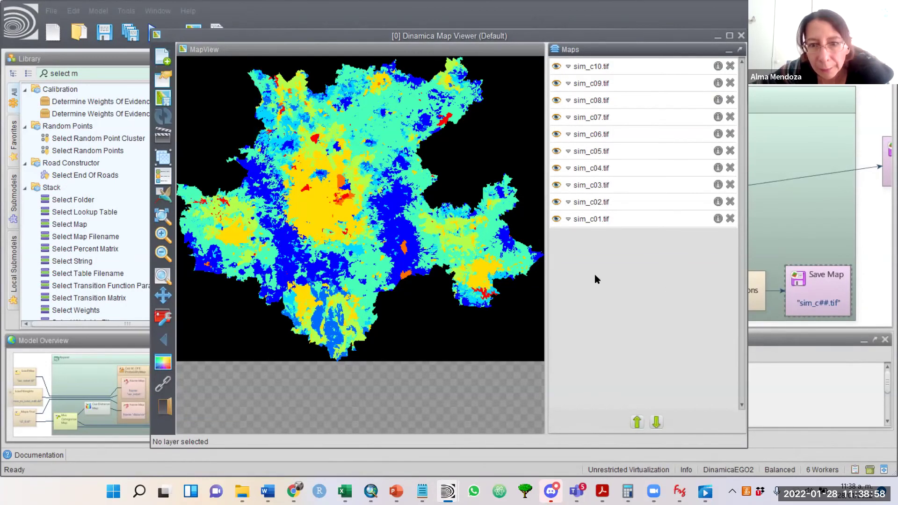
{"action": "left_click", "coordinate": [162, 136]}
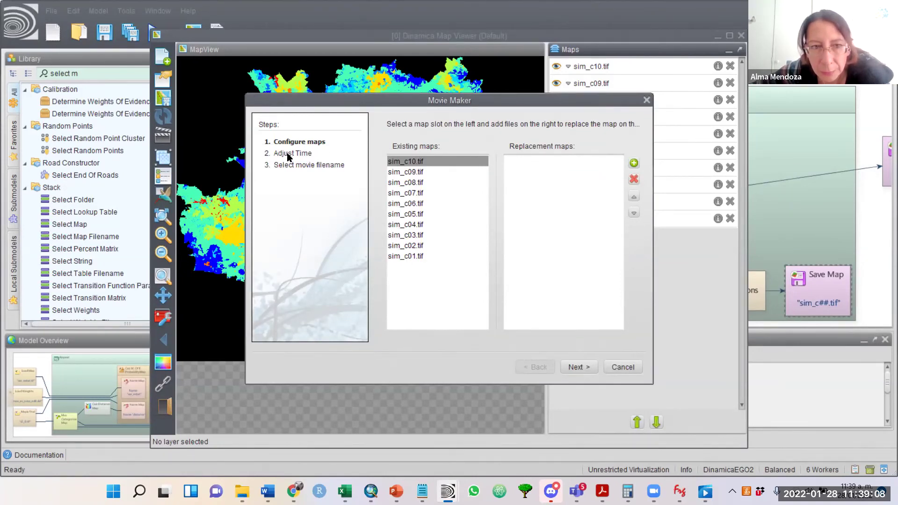
{"action": "left_click", "coordinate": [578, 367]}
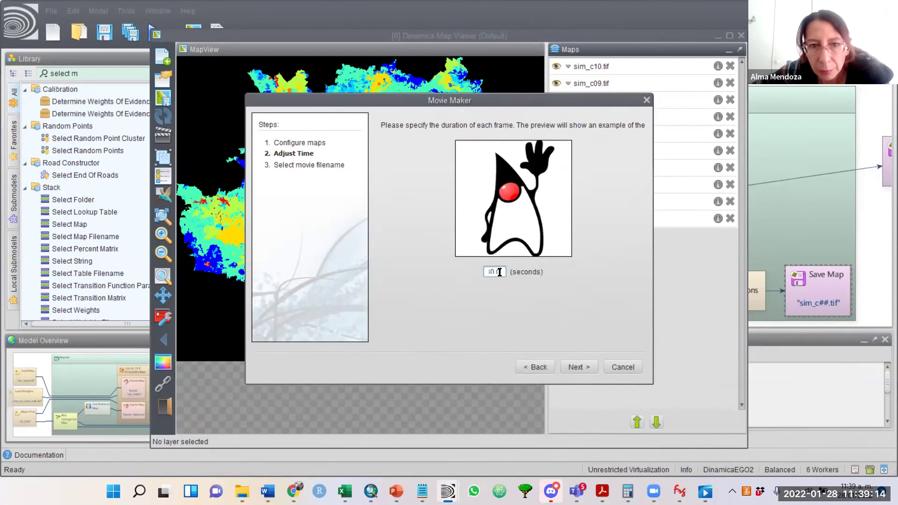
{"action": "left_click", "coordinate": [541, 367]}
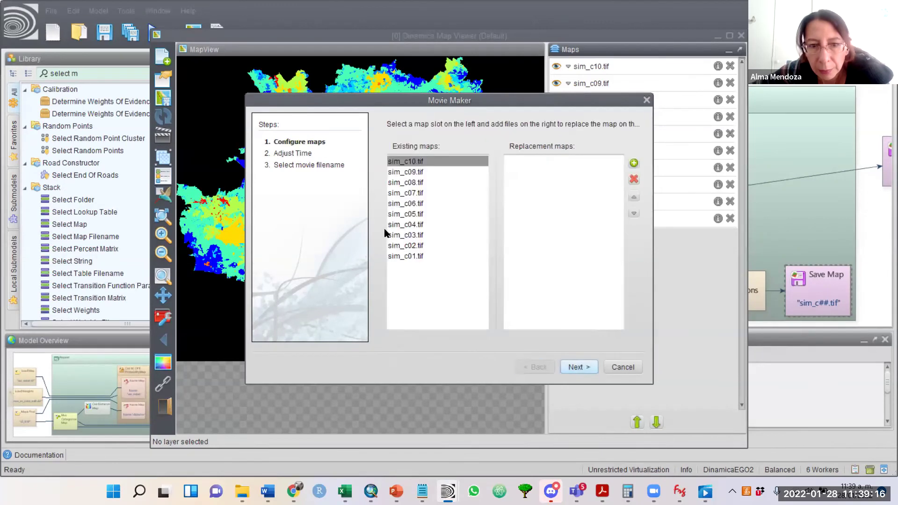
{"action": "left_click", "coordinate": [422, 257], "text": "shift"}
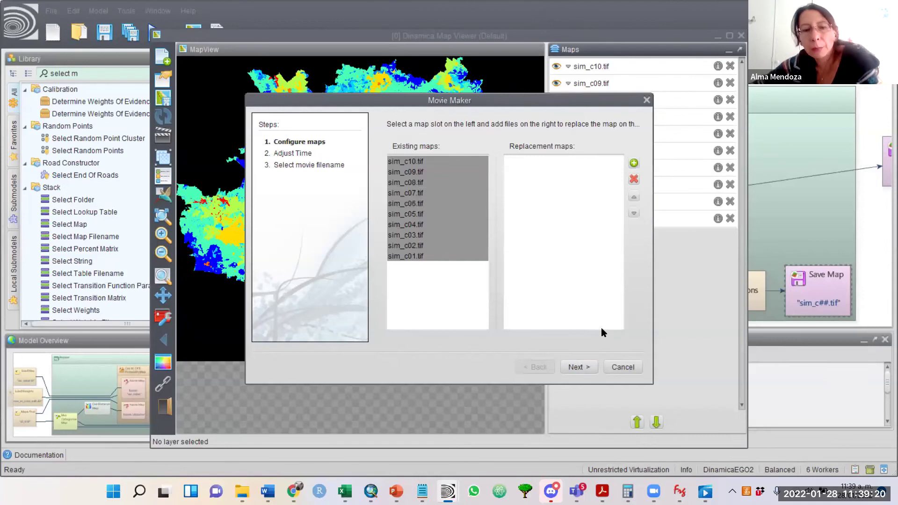
{"action": "left_click", "coordinate": [585, 367]}
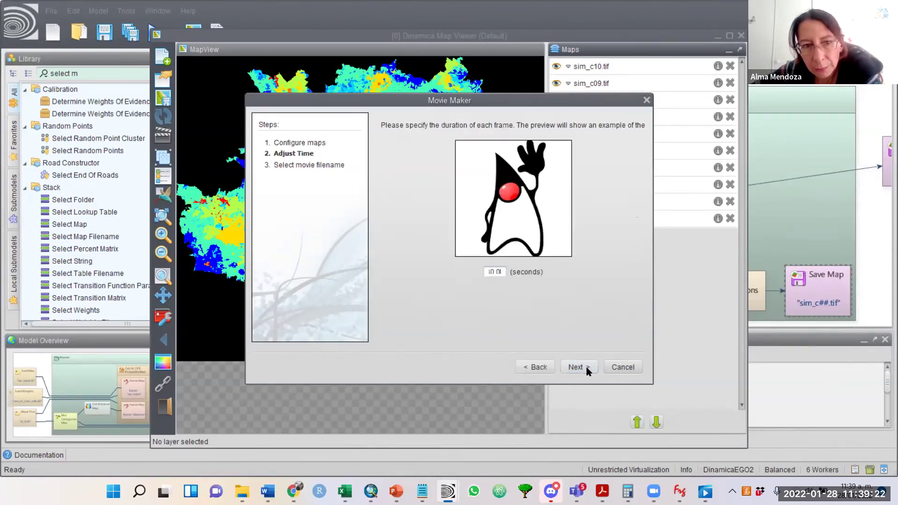
Step: Set the duration of each frame to 5 seconds and continue to the movie filename selection
{"action": "left_click_drag", "start_coordinate": [504, 271], "coordinate": [484, 271]}
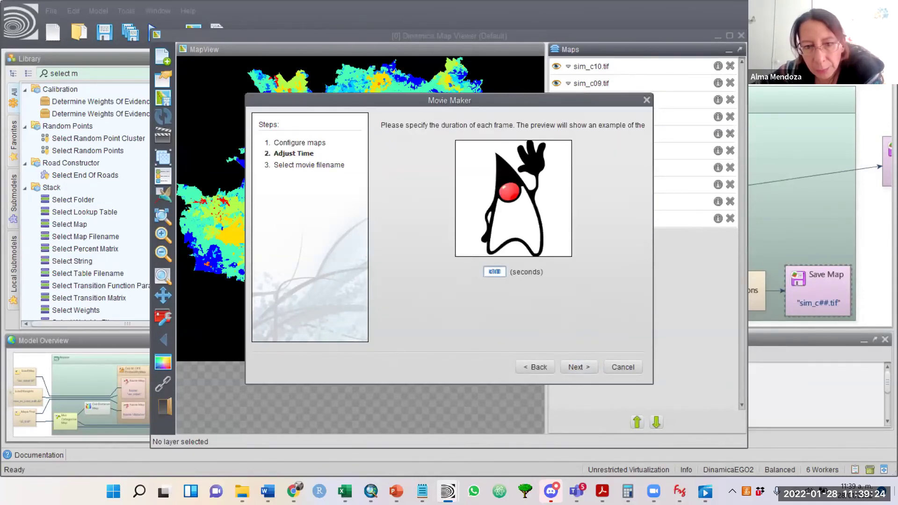
{"action": "key", "text": "BackSpace"}
{"action": "type", "text": "5"}
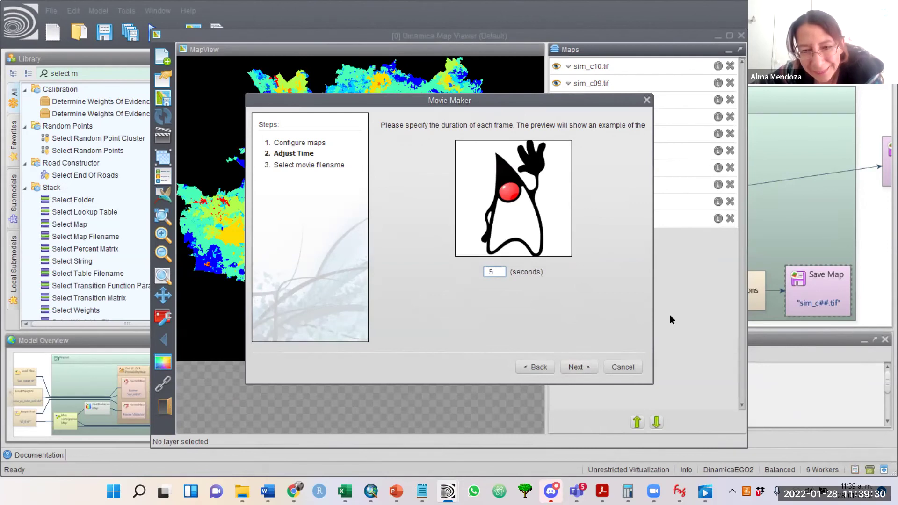
{"action": "left_click", "coordinate": [580, 368]}
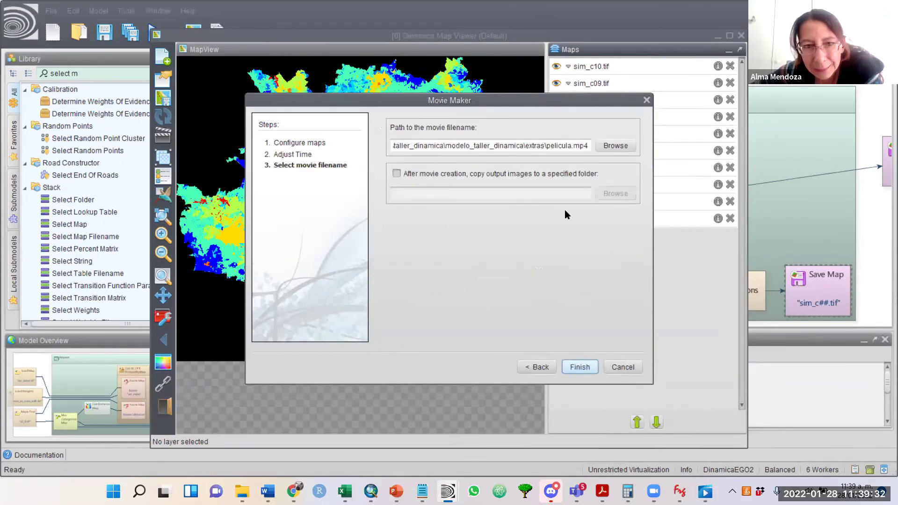
Step: Close the media player holding the old movie and create the new one as pelicula.mp4 in the extras folder
{"action": "left_click", "coordinate": [706, 491]}
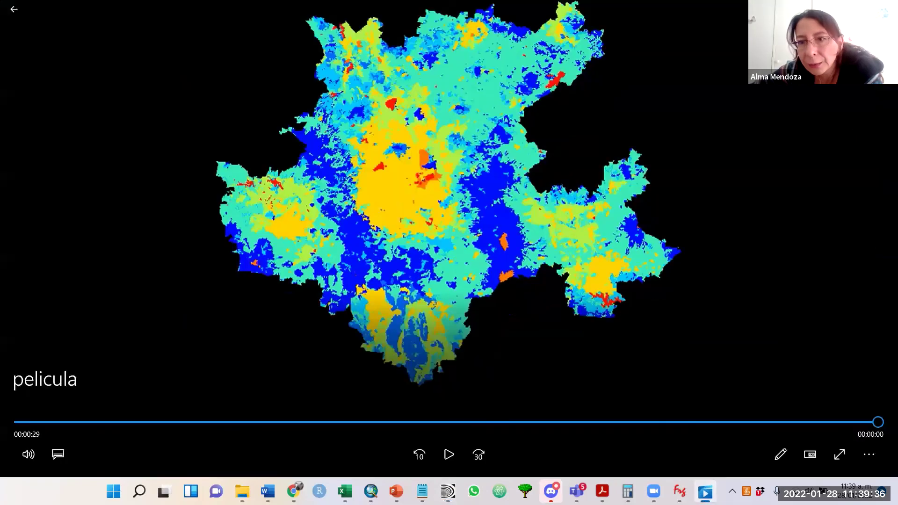
{"action": "key", "text": "alt+F4"}
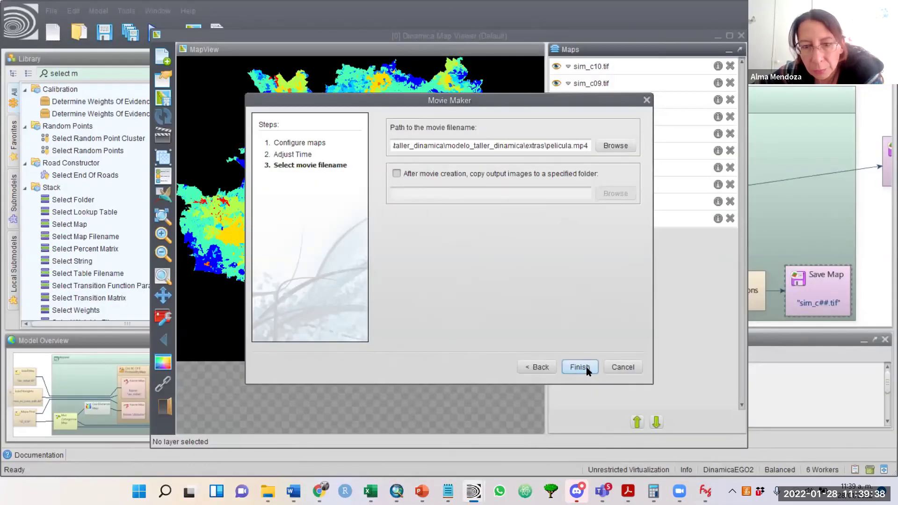
{"action": "left_click", "coordinate": [581, 367]}
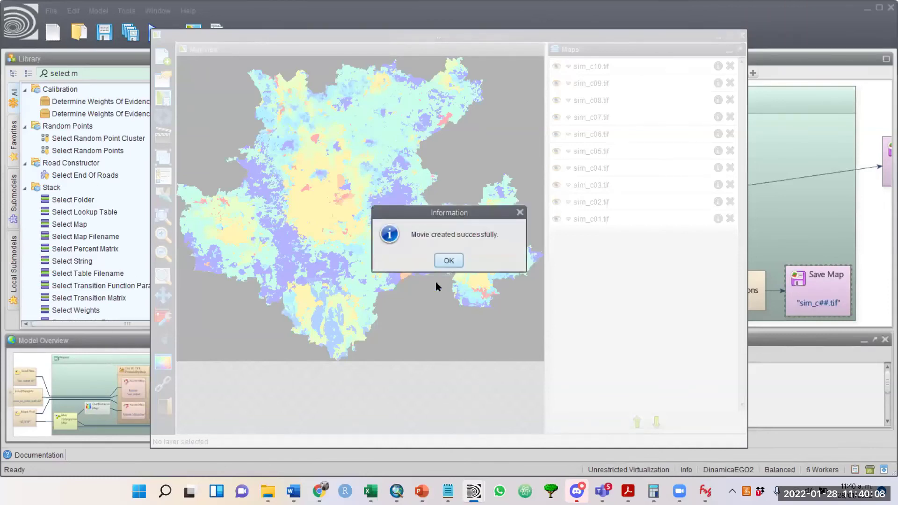
{"action": "left_click", "coordinate": [449, 261]}
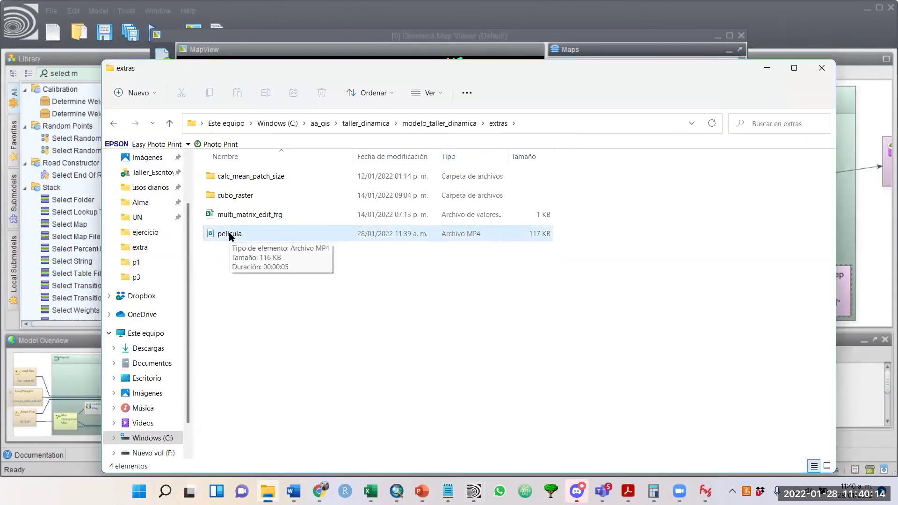
Step: Play the recreated pelicula movie from the extras folder, and close the player and the folder window
{"action": "double_click", "coordinate": [229, 234]}
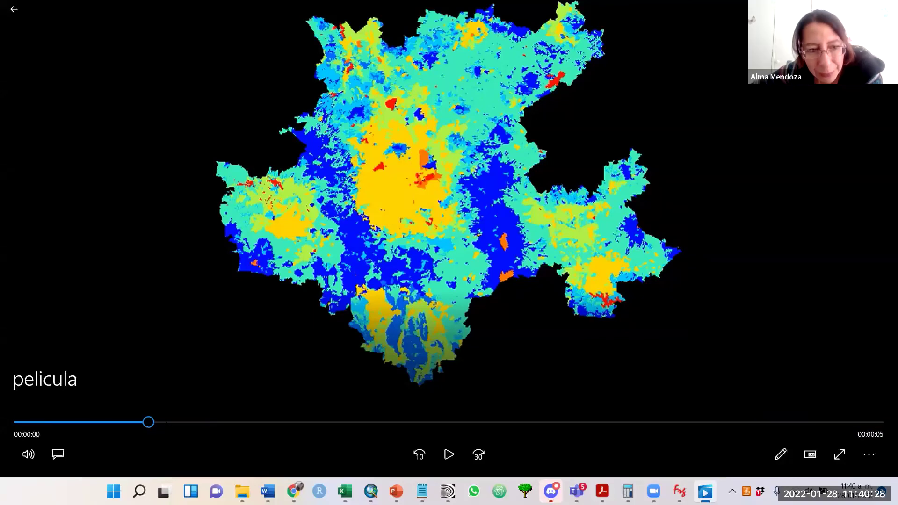
{"action": "left_click", "coordinate": [450, 455]}
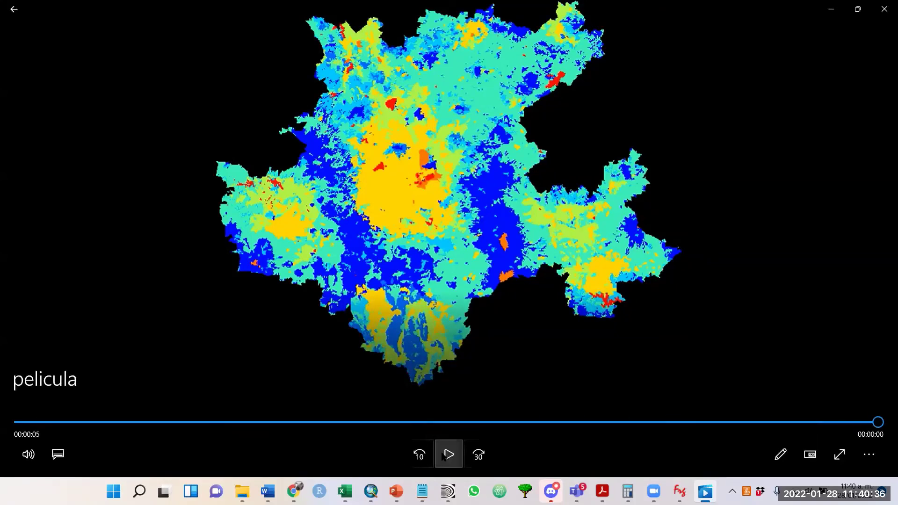
{"action": "left_click", "coordinate": [884, 9]}
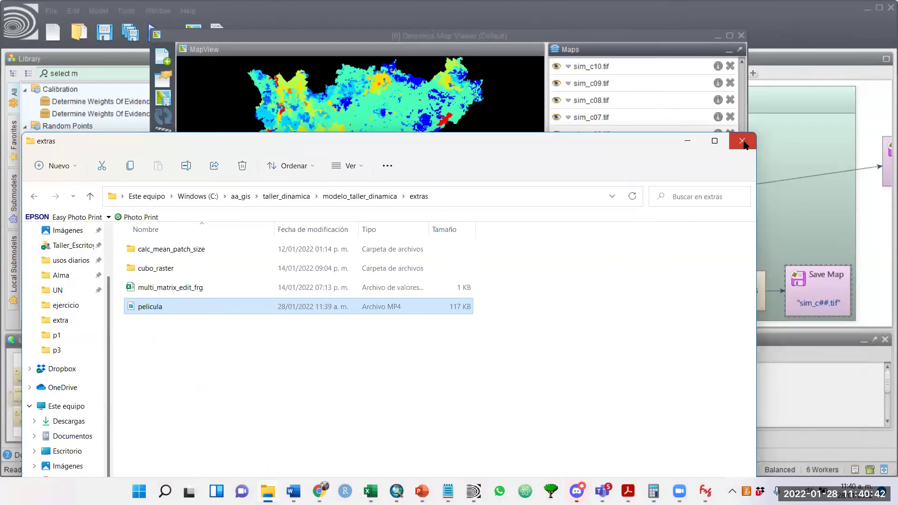
{"action": "left_click", "coordinate": [742, 139]}
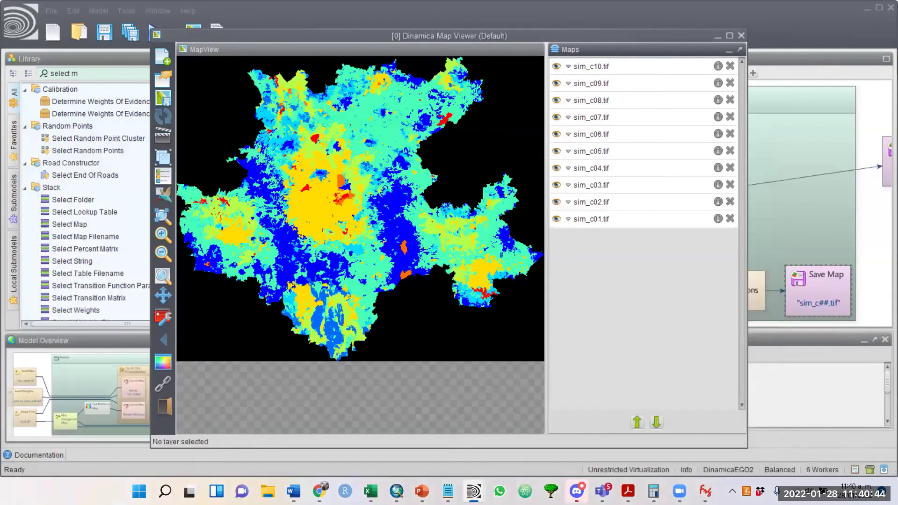
Step: Reopen the Movie Maker and check the replacement lists of the sim_c10.tif, sim_c07.tif, sim_c02.tif and sim_c01.tif slots
{"action": "left_click", "coordinate": [157, 135]}
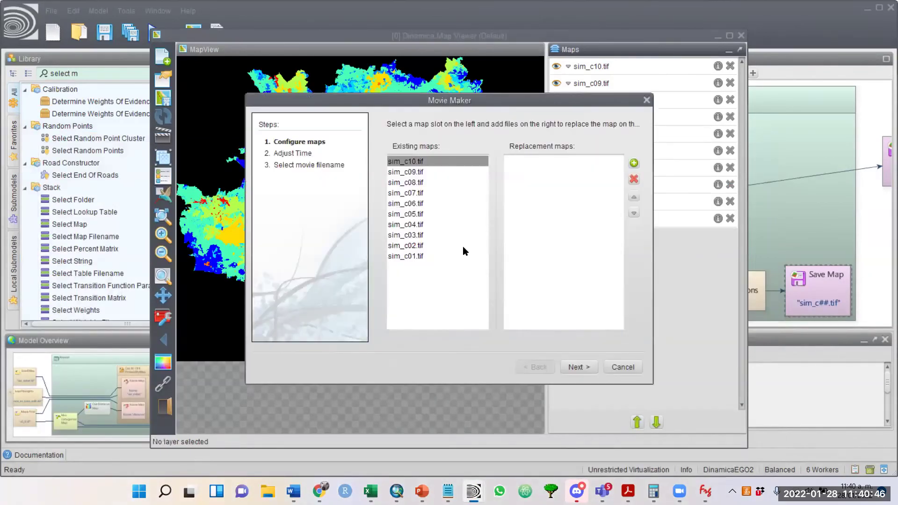
{"action": "left_click", "coordinate": [421, 256]}
{"action": "left_click", "coordinate": [407, 192]}
{"action": "left_click", "coordinate": [411, 161]}
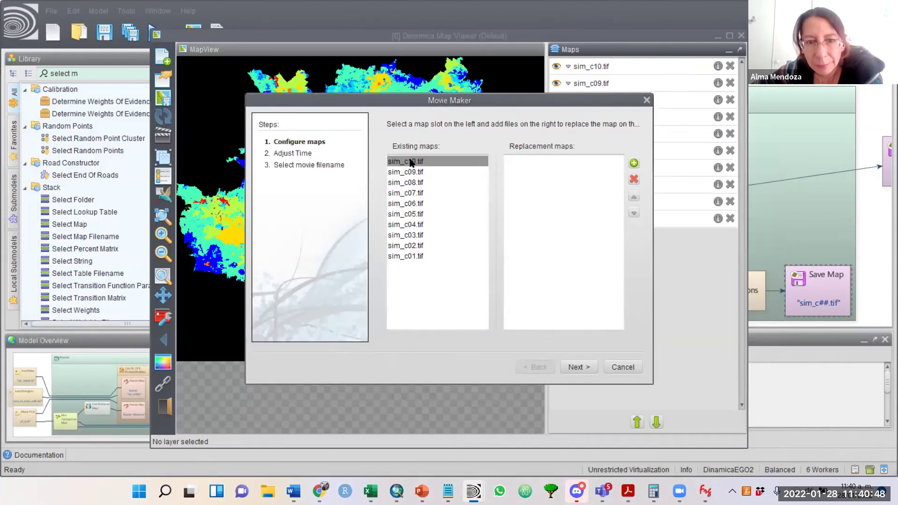
{"action": "left_click_drag", "start_coordinate": [411, 163], "coordinate": [412, 266]}
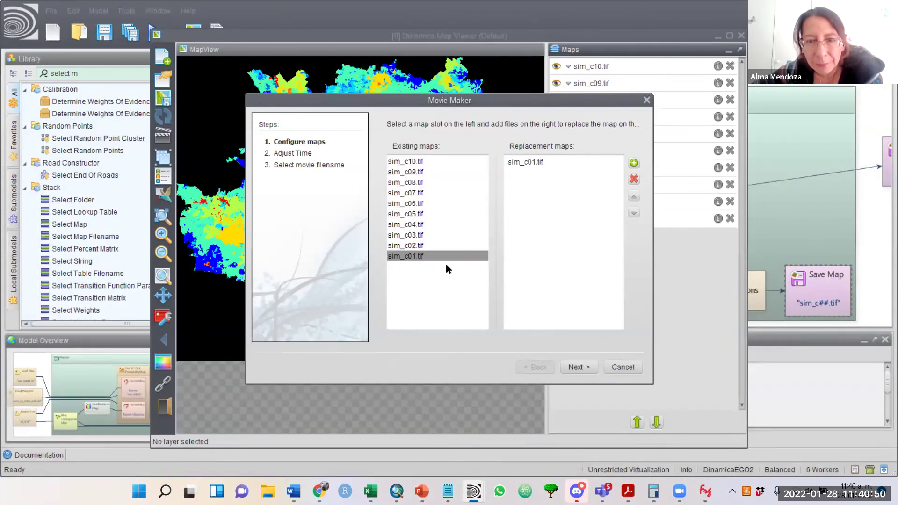
{"action": "left_click", "coordinate": [418, 246]}
{"action": "left_click", "coordinate": [411, 258]}
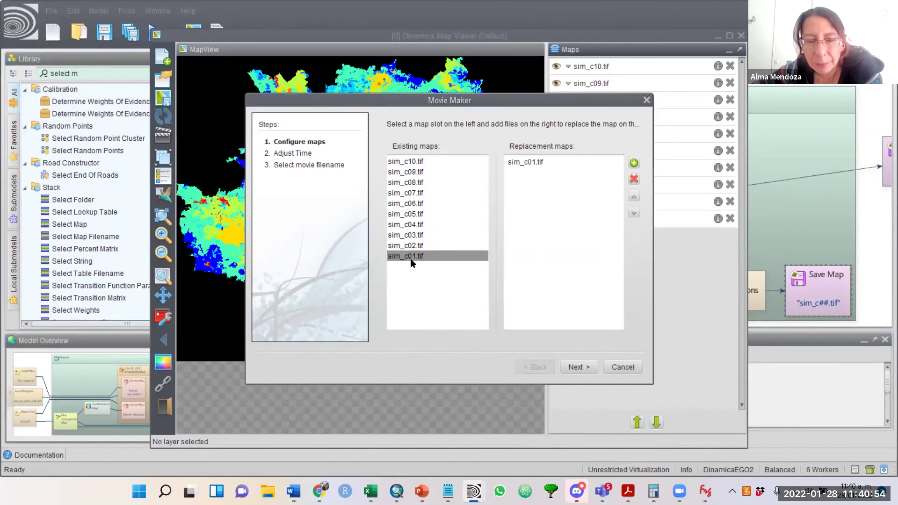
{"action": "left_click", "coordinate": [412, 247]}
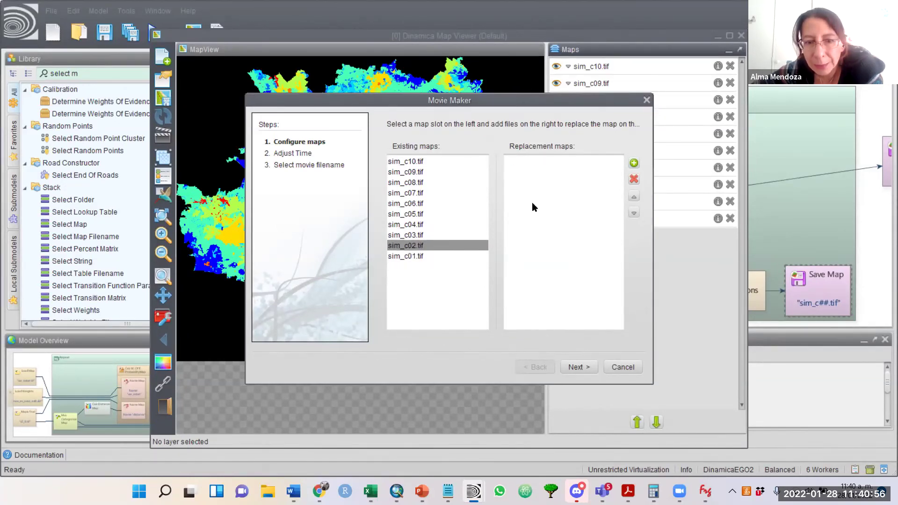
{"action": "left_click", "coordinate": [632, 163]}
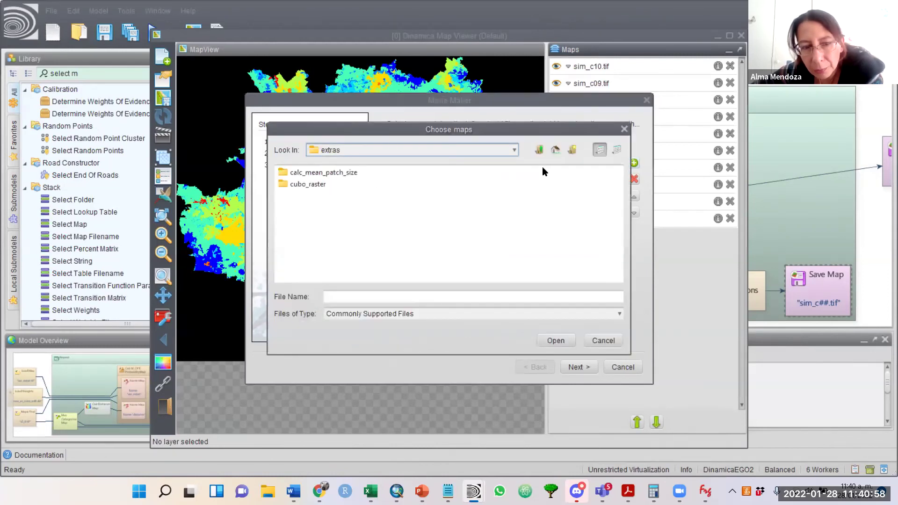
{"action": "key", "text": "Escape"}
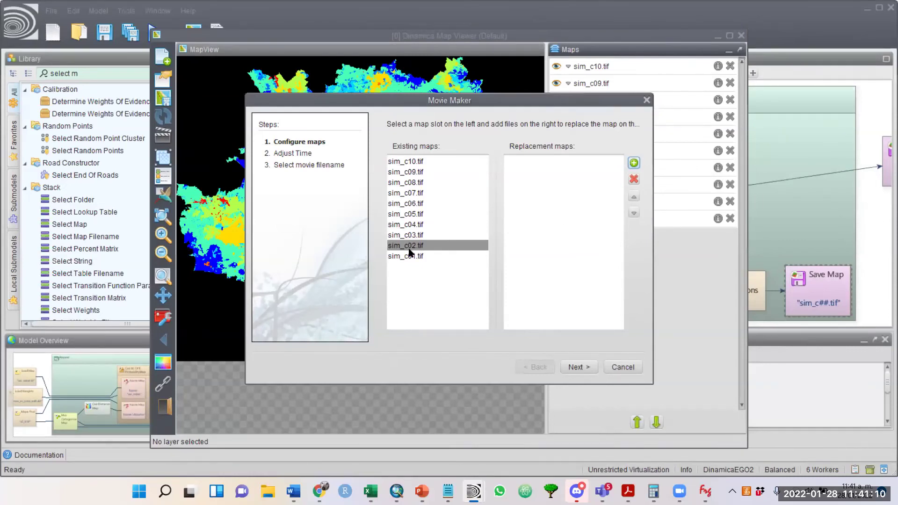
{"action": "key", "text": "Up"}
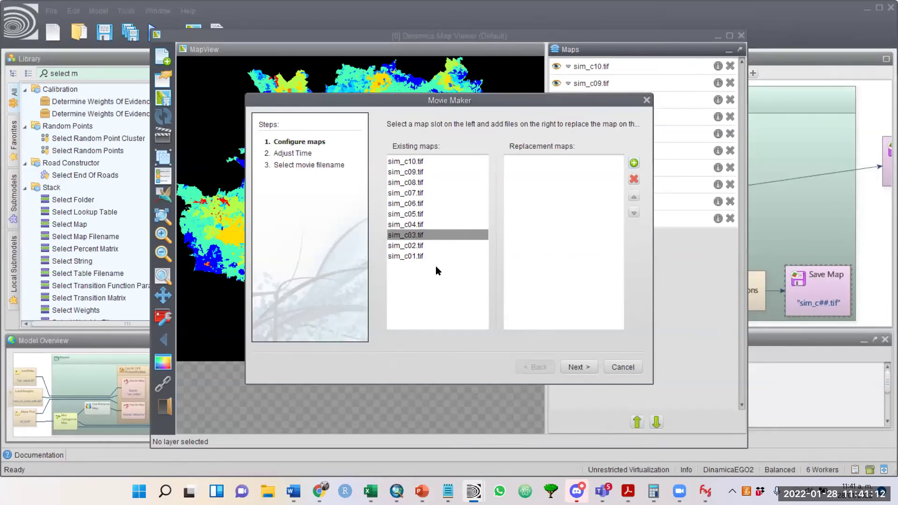
Step: Add sim_c02.tif from the p7 folder as the replacement map for the sim_c02.tif slot
{"action": "left_click", "coordinate": [410, 246]}
{"action": "left_click", "coordinate": [634, 163]}
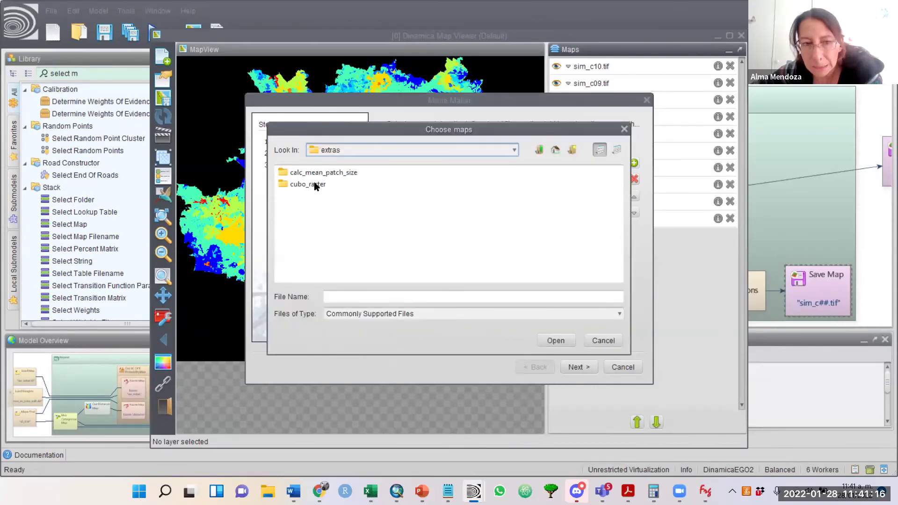
{"action": "left_click", "coordinate": [541, 150]}
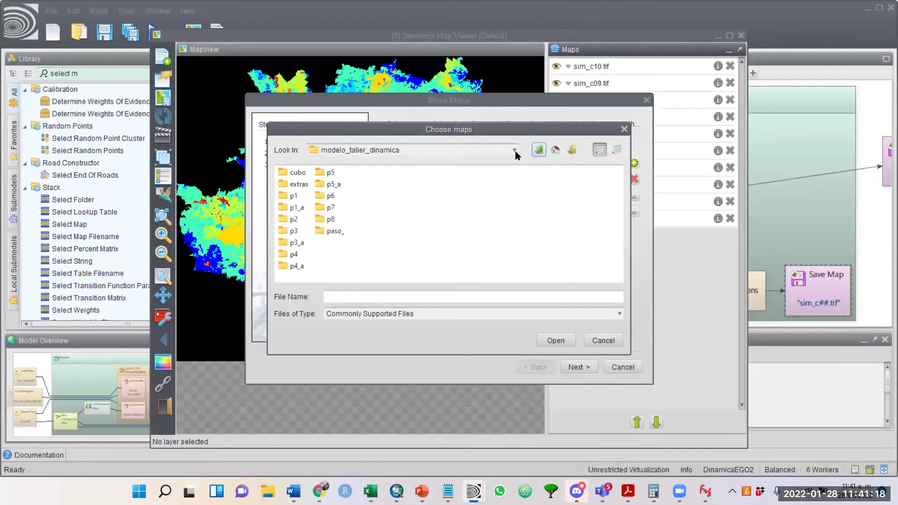
{"action": "double_click", "coordinate": [325, 207]}
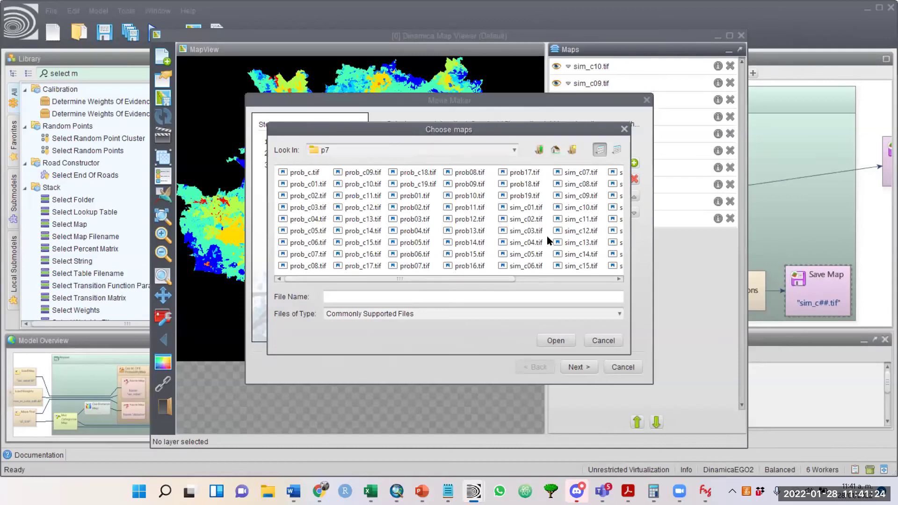
{"action": "left_click", "coordinate": [526, 219]}
{"action": "left_click", "coordinate": [559, 340]}
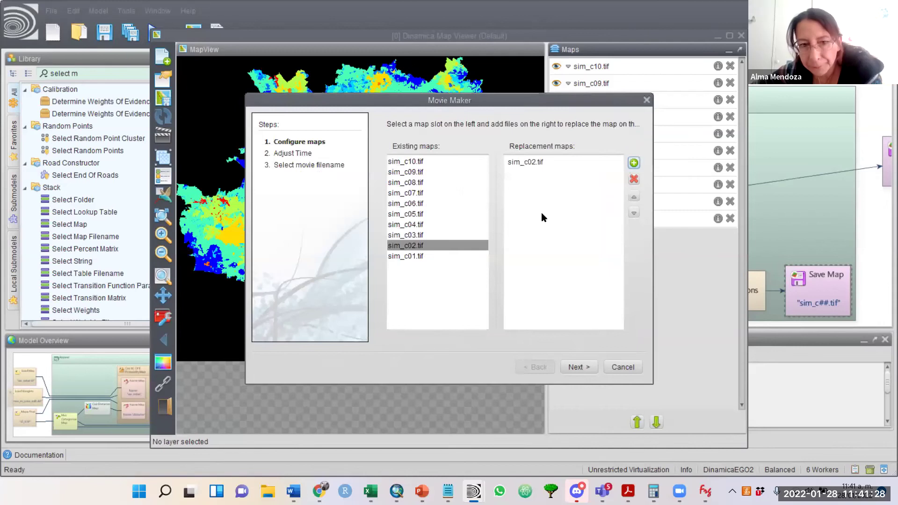
Step: Check the replacement lists of the sim_c01.tif to sim_c04.tif and sim_c10.tif slots, cancelling the map chooser without adding a file
{"action": "left_click", "coordinate": [418, 256]}
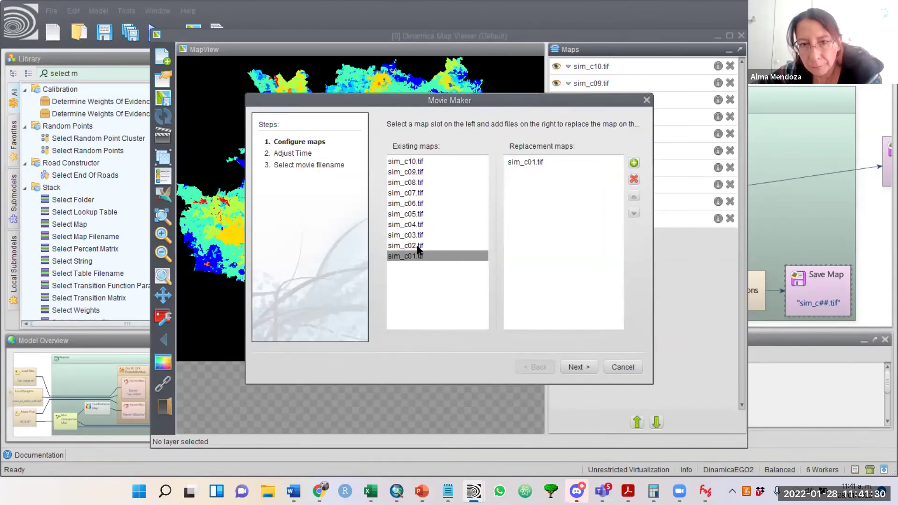
{"action": "left_click", "coordinate": [418, 247]}
{"action": "left_click", "coordinate": [419, 235]}
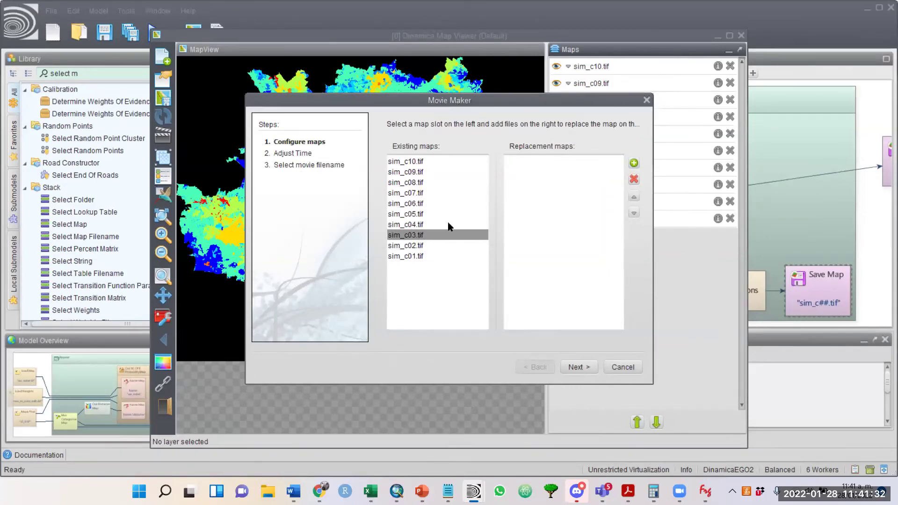
{"action": "left_click", "coordinate": [415, 161]}
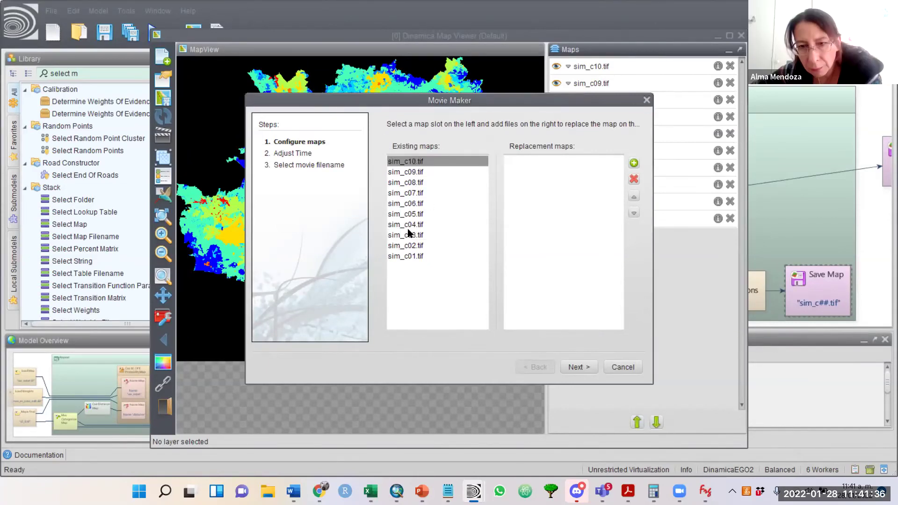
{"action": "left_click", "coordinate": [406, 256]}
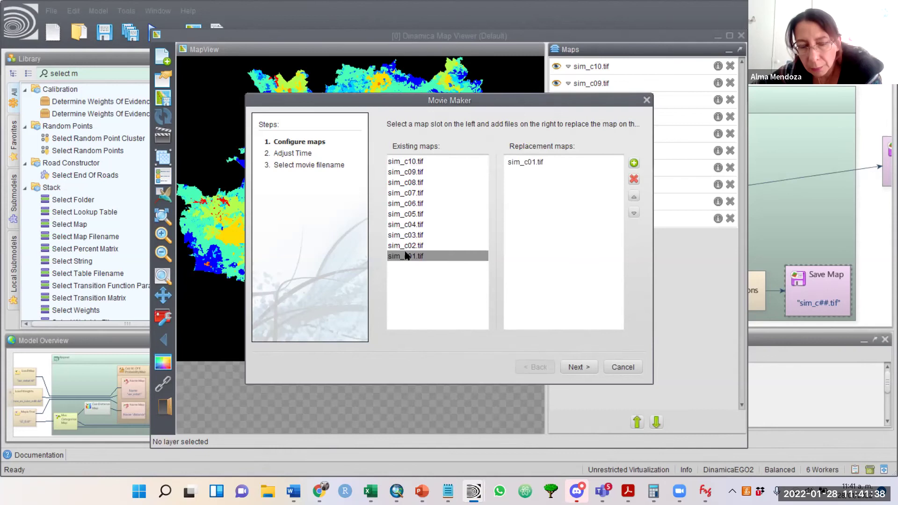
{"action": "left_click", "coordinate": [408, 245]}
{"action": "left_click", "coordinate": [412, 235]}
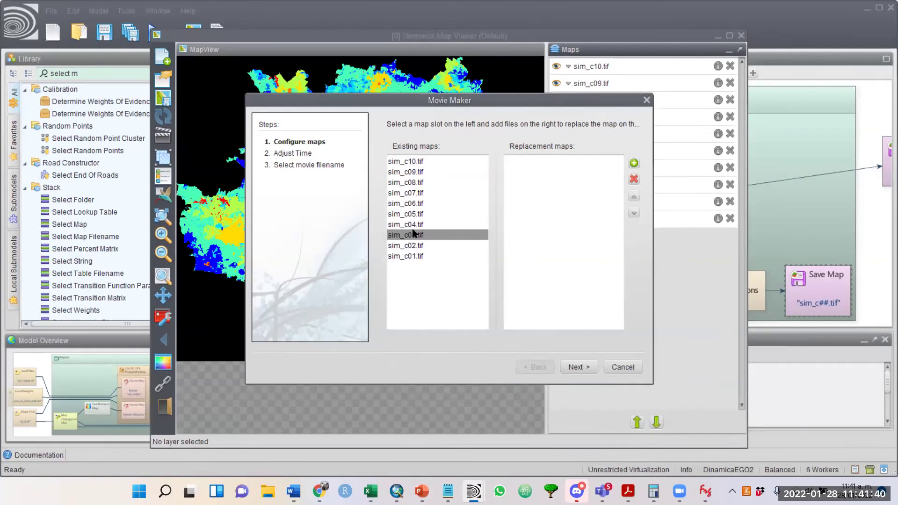
{"action": "left_click", "coordinate": [415, 224]}
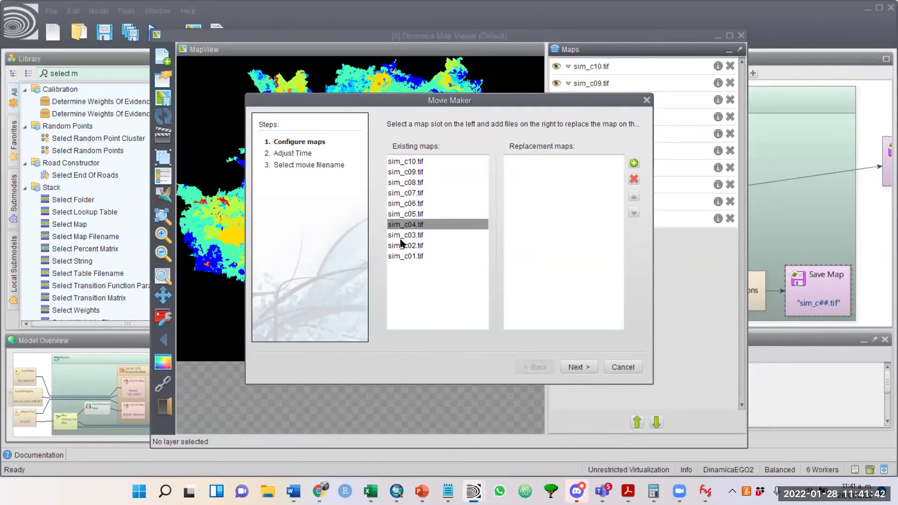
{"action": "left_click", "coordinate": [400, 257]}
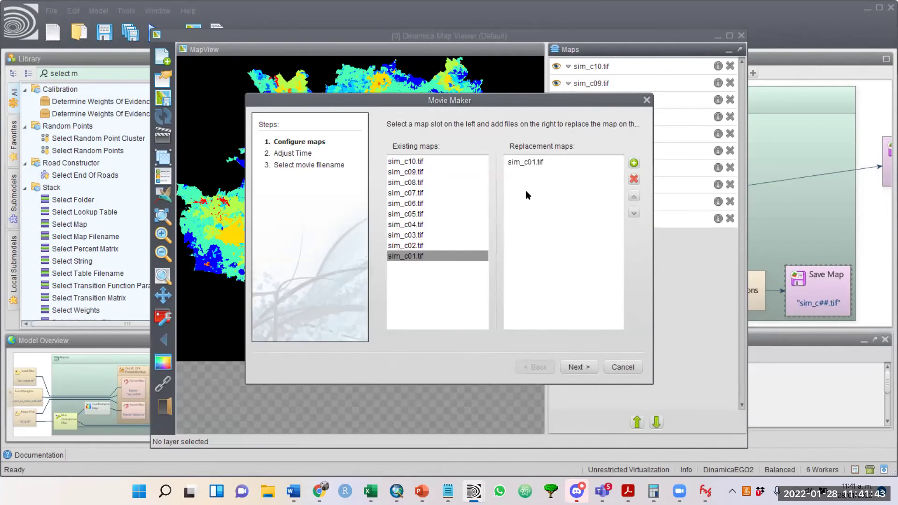
{"action": "left_click", "coordinate": [634, 164]}
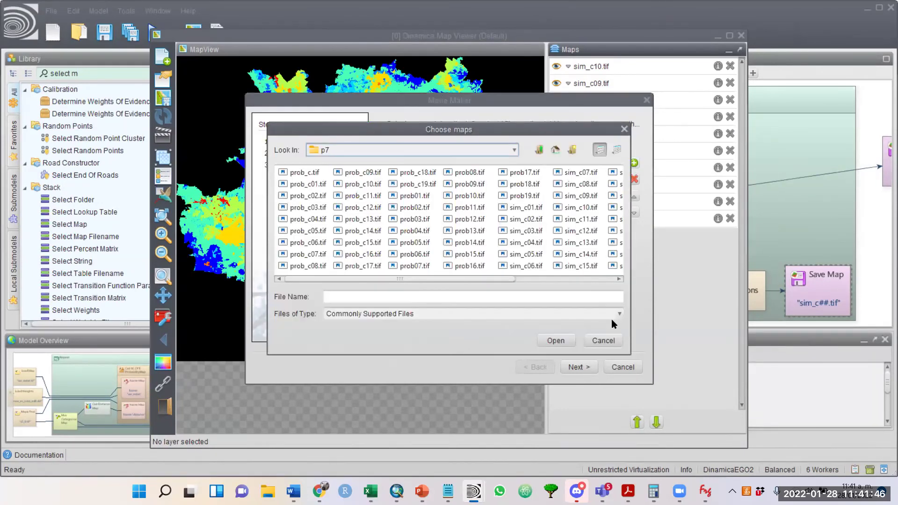
{"action": "left_click", "coordinate": [604, 340]}
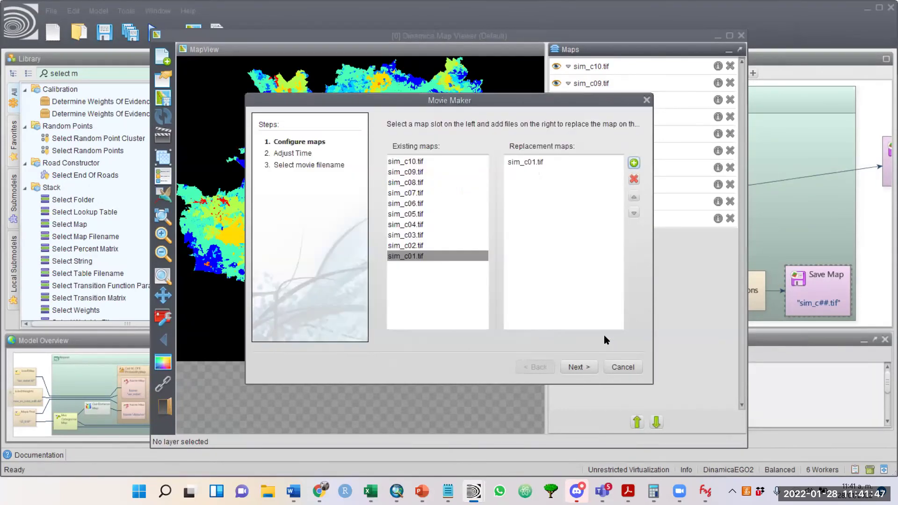
{"action": "left_click", "coordinate": [404, 246]}
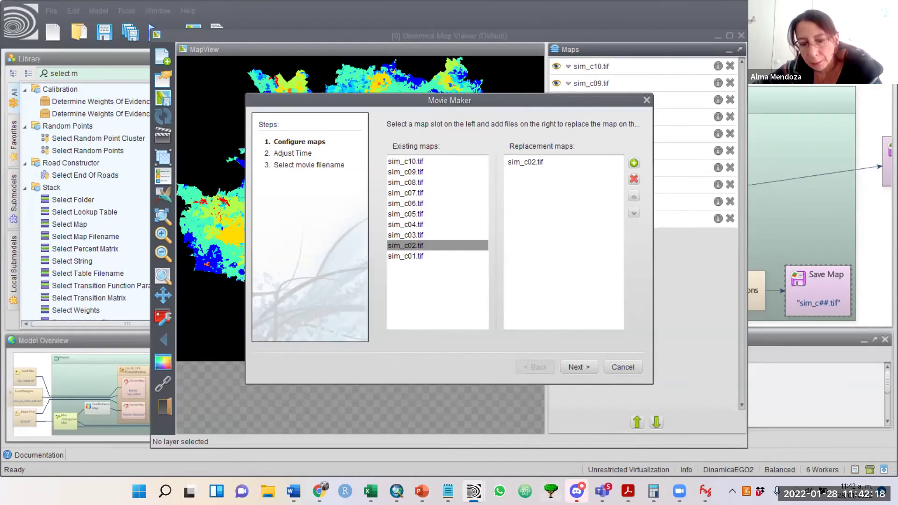
Step: Switch to ArcMap and expand the legend of the matrix_s1_s5.tif layer
{"action": "left_click", "coordinate": [397, 492]}
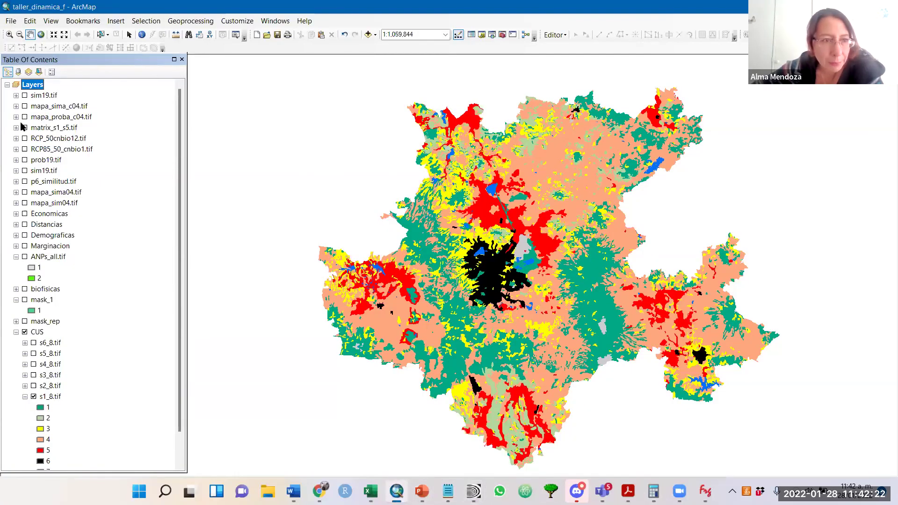
{"action": "left_click", "coordinate": [16, 128]}
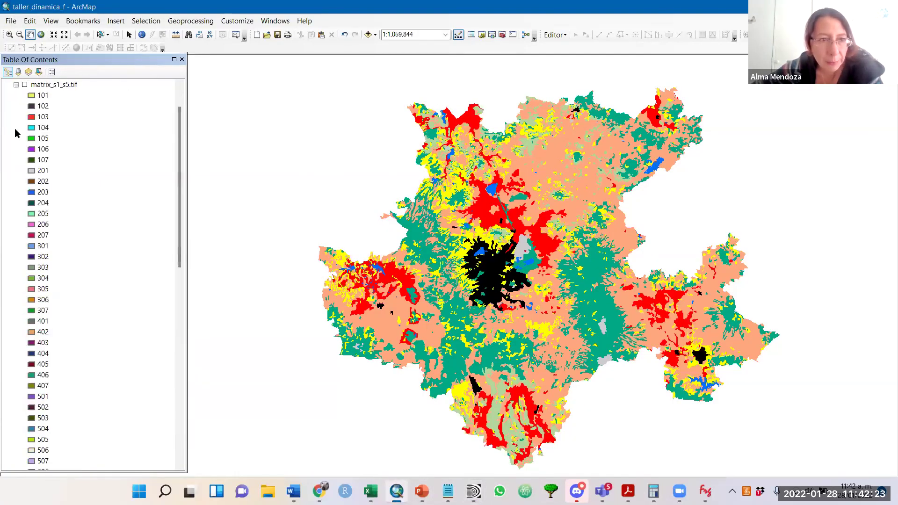
{"action": "left_click", "coordinate": [24, 85]}
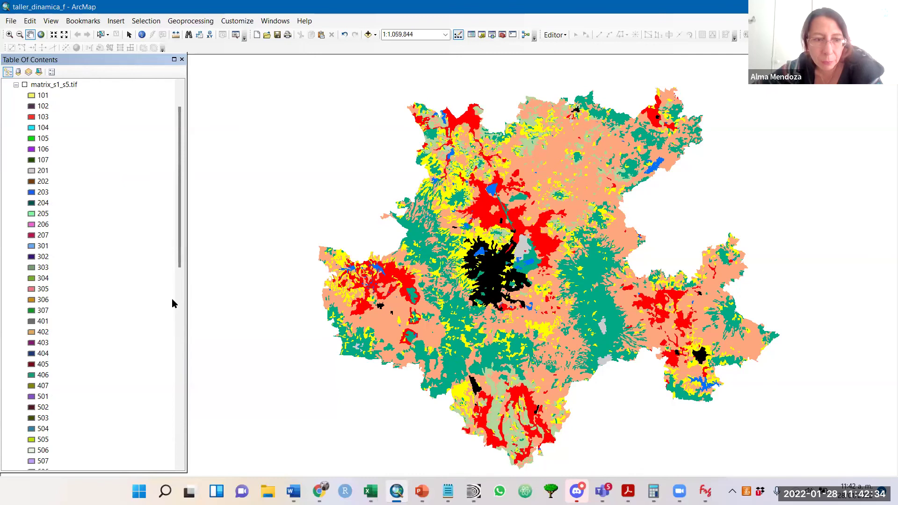
Step: Expand the s6_8.tif layer in the CUS group and display it on the map
{"action": "left_click_drag", "start_coordinate": [182, 270], "coordinate": [136, 473]}
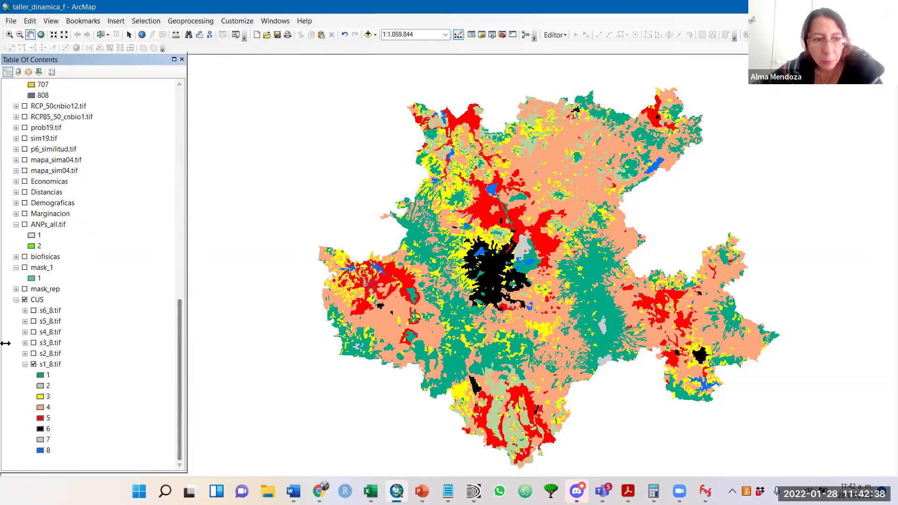
{"action": "left_click", "coordinate": [25, 310]}
{"action": "left_click", "coordinate": [34, 311]}
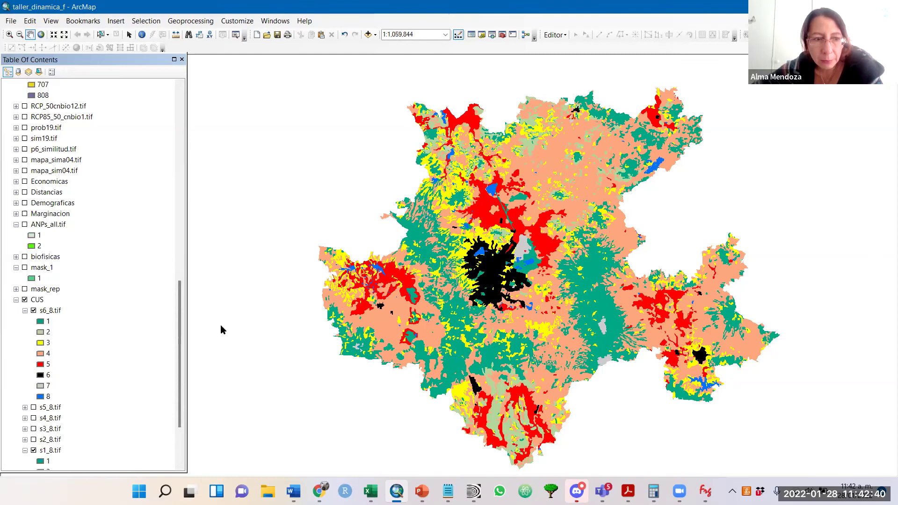
Step: Examine the transition codes in the matrix_s1_s5.tif legend, such as 102 and 402, alongside the classes of the CUS layers
{"action": "left_click_drag", "start_coordinate": [178, 377], "coordinate": [207, 114]}
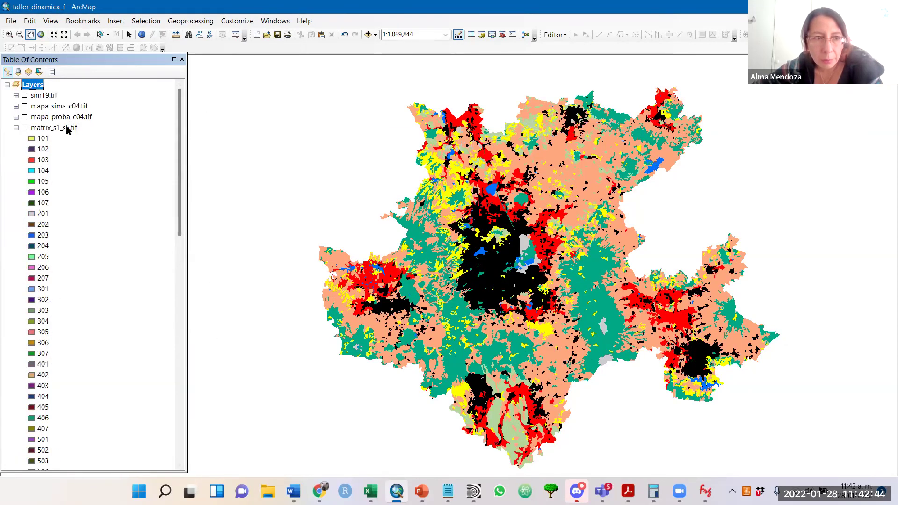
{"action": "left_click", "coordinate": [43, 149]}
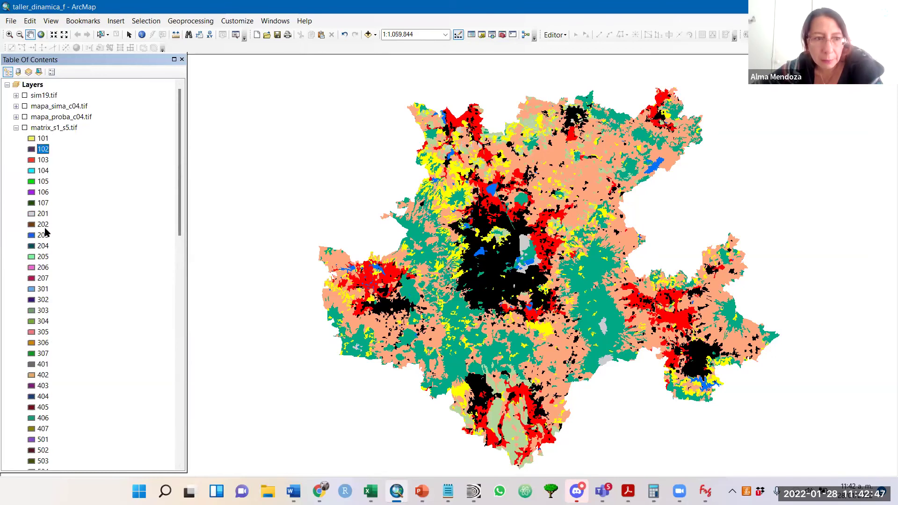
{"action": "left_click", "coordinate": [43, 299]}
{"action": "left_click", "coordinate": [43, 376]}
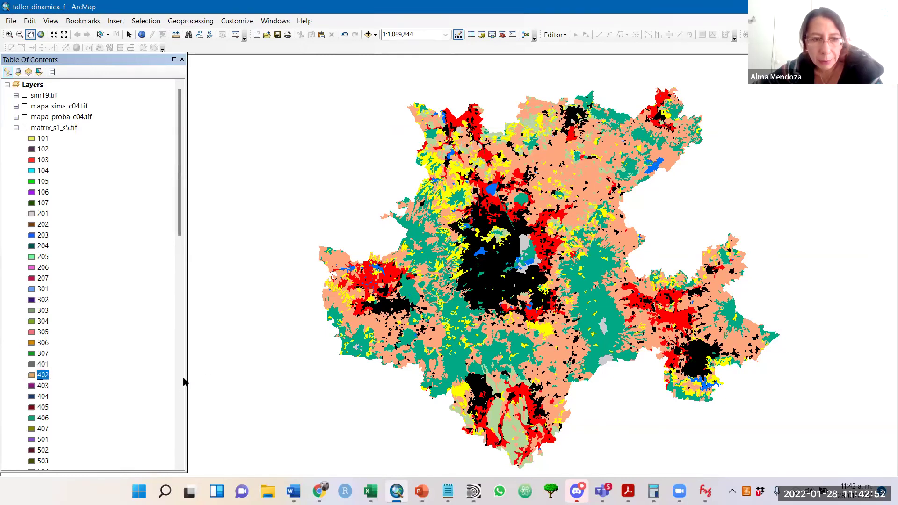
{"action": "left_click_drag", "start_coordinate": [179, 231], "coordinate": [134, 436]}
{"action": "scroll", "coordinate": [134, 439], "scroll_direction": "down", "scroll_amount": 2}
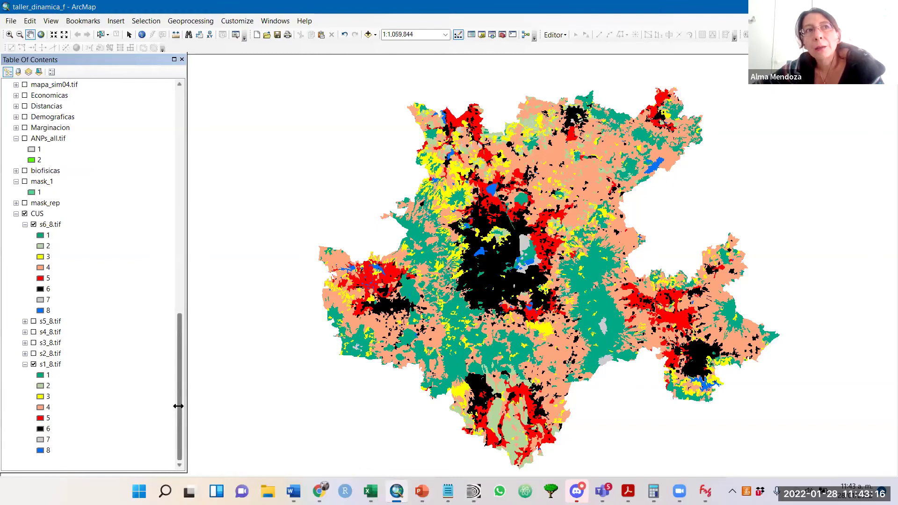
{"action": "left_click_drag", "start_coordinate": [178, 406], "coordinate": [203, 168]}
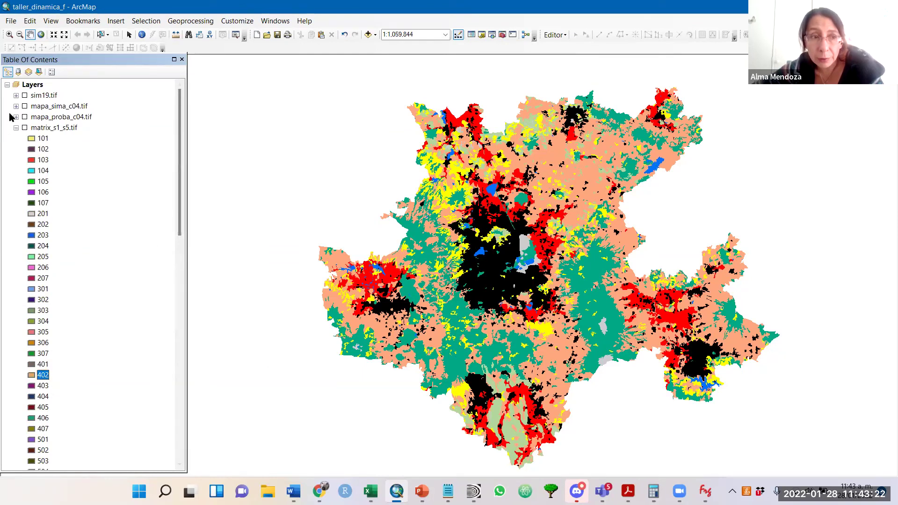
Step: Collapse the matrix_s1_s5.tif legend and hide the s6_8.tif layer, returning to the Movie Maker in Dinamica EGO
{"action": "left_click", "coordinate": [17, 127]}
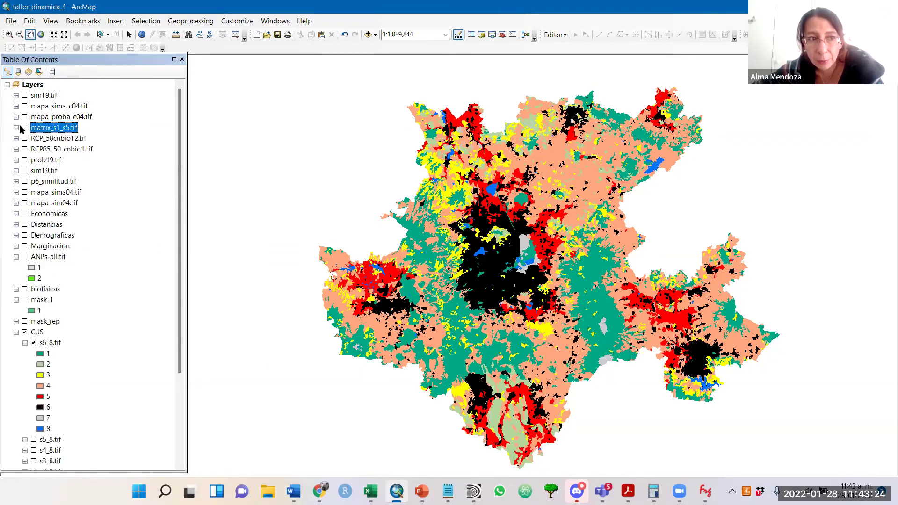
{"action": "left_click", "coordinate": [34, 343]}
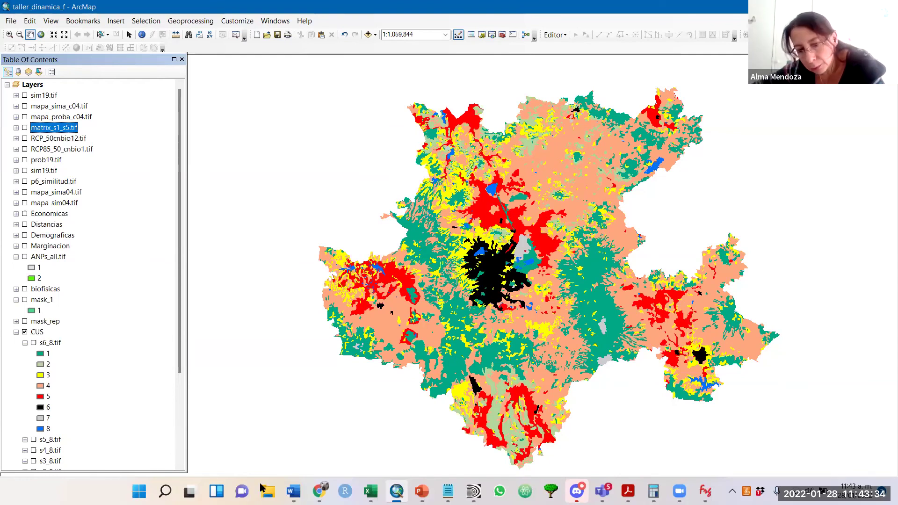
{"action": "left_click", "coordinate": [474, 491]}
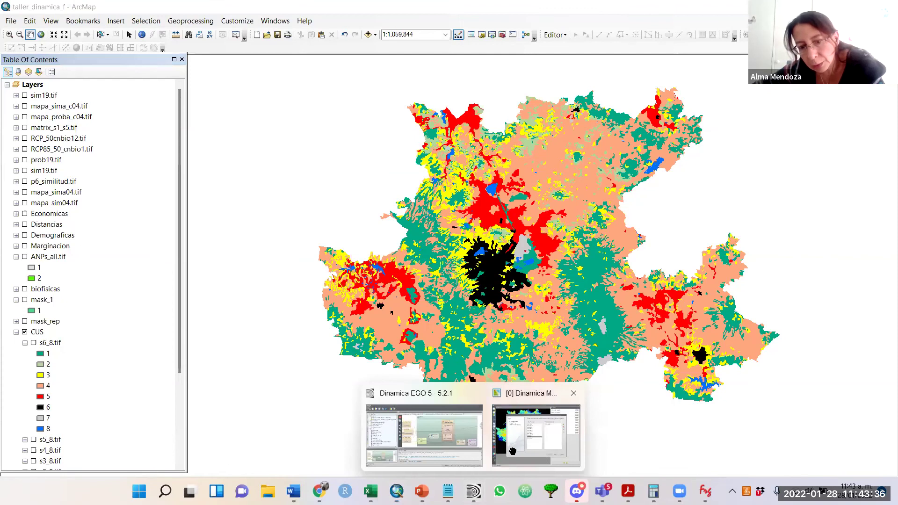
{"action": "left_click", "coordinate": [512, 452]}
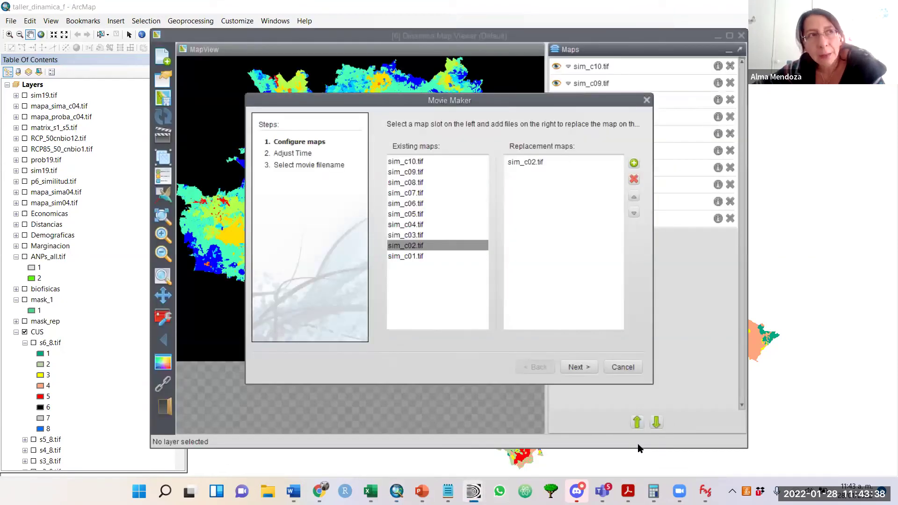